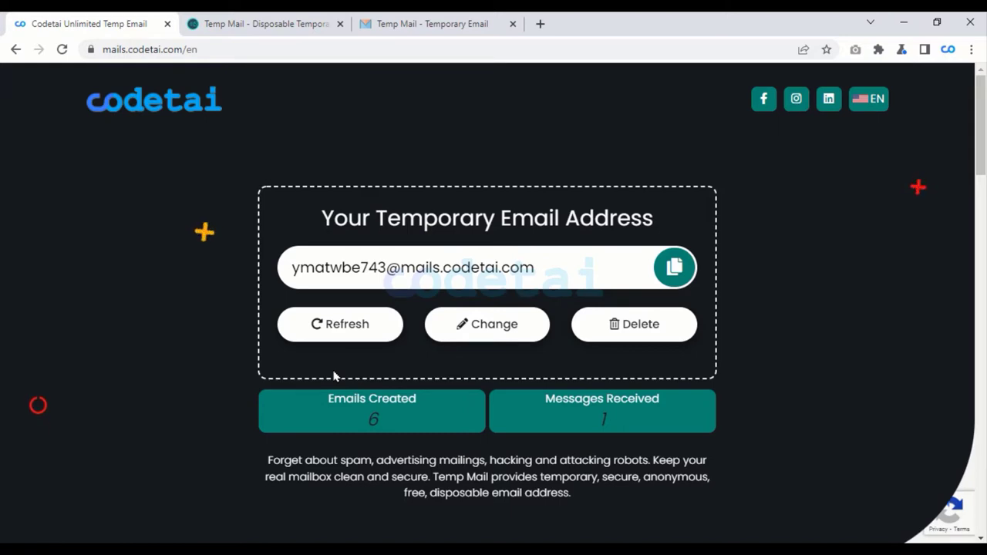
Step: Scroll through the current page, then look over the temp-mail.org comparison site
{"action": "scroll", "coordinate": [314, 470], "scroll_direction": "down", "scroll_amount": 10}
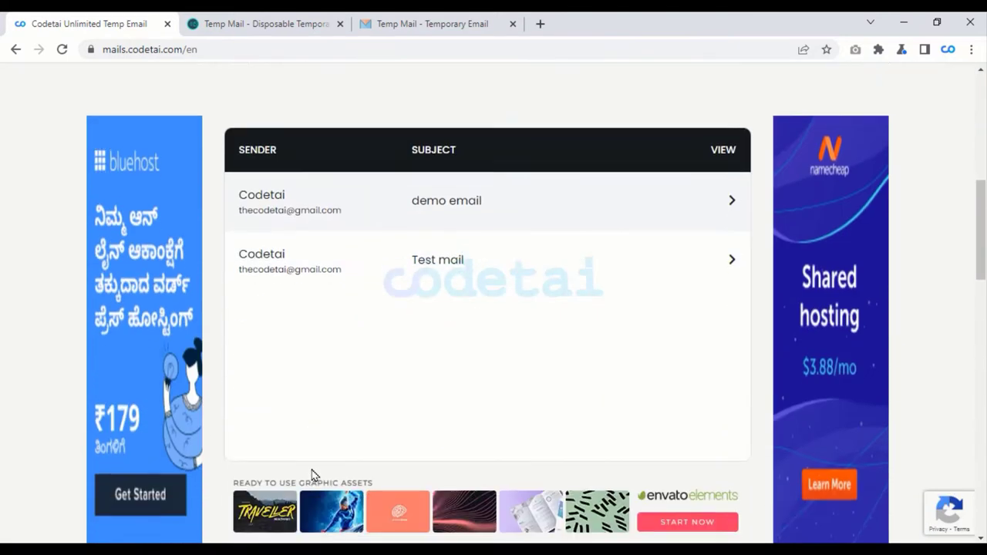
{"action": "scroll", "coordinate": [313, 472], "scroll_direction": "down", "scroll_amount": 15}
{"action": "scroll", "coordinate": [321, 481], "scroll_direction": "up", "scroll_amount": 5}
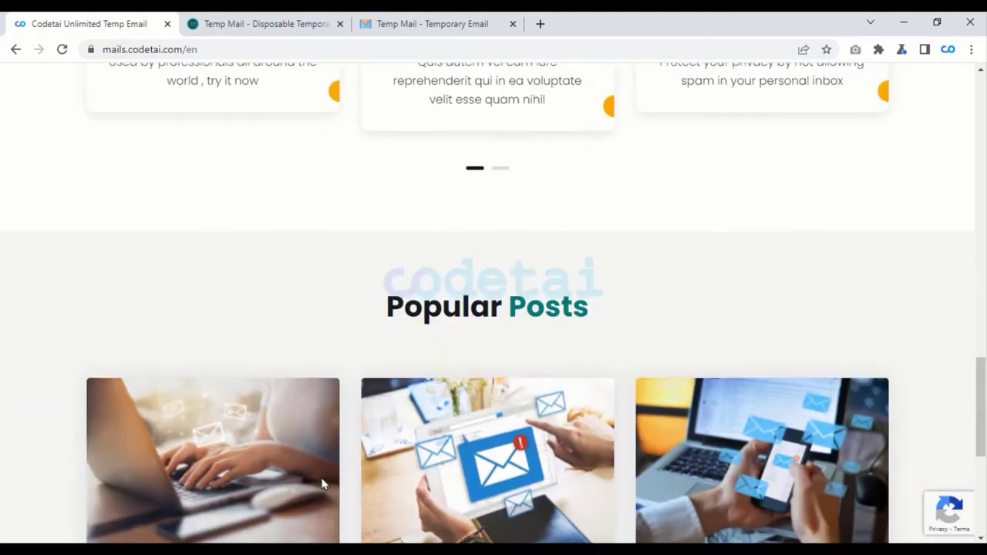
{"action": "scroll", "coordinate": [323, 482], "scroll_direction": "up", "scroll_amount": 15}
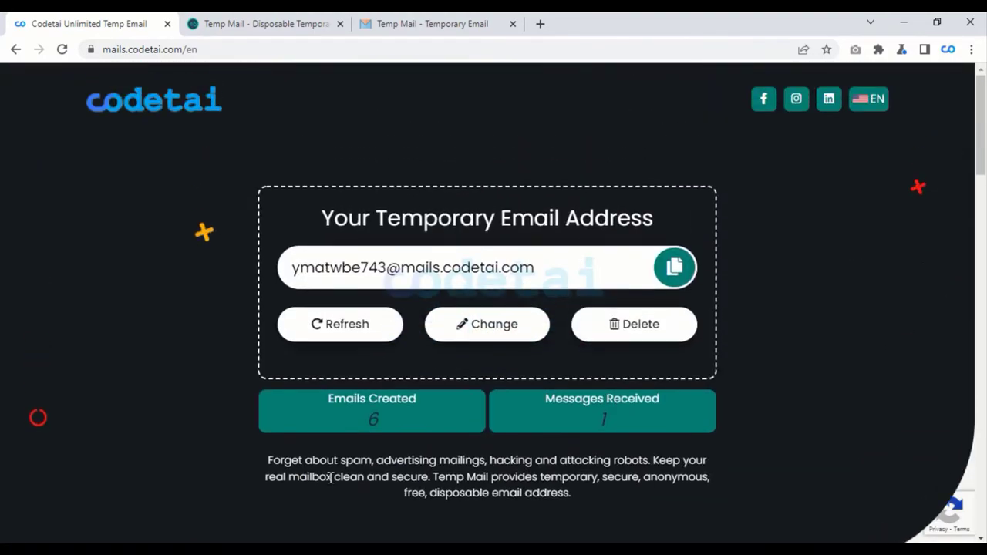
{"action": "key", "text": "ctrl+Tab"}
{"action": "scroll", "coordinate": [264, 289], "scroll_direction": "down", "scroll_amount": 3}
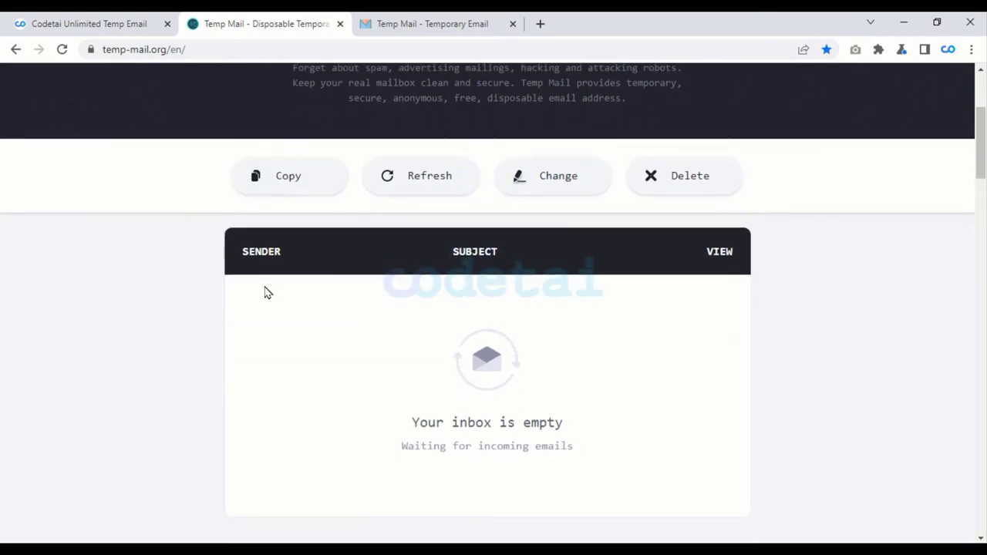
{"action": "scroll", "coordinate": [264, 291], "scroll_direction": "down", "scroll_amount": 15}
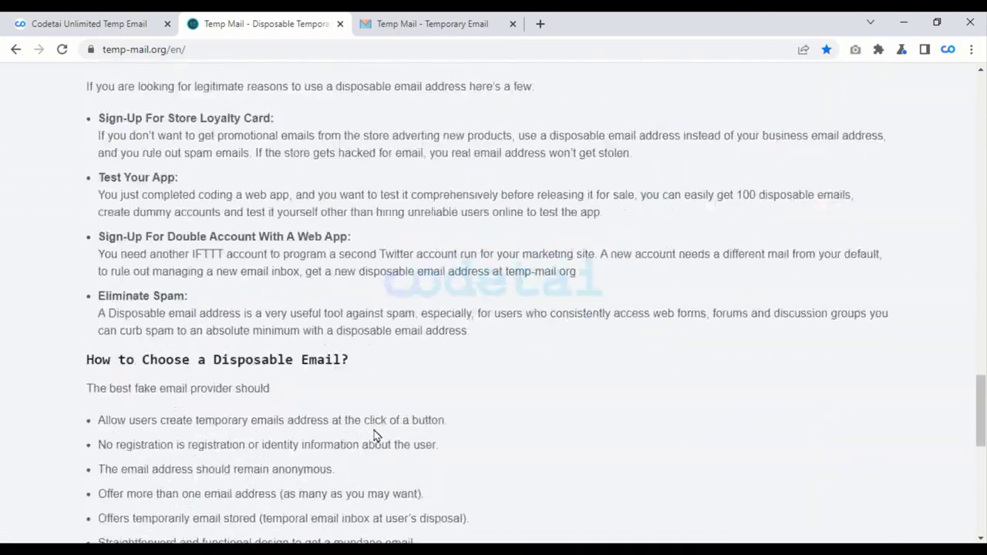
{"action": "scroll", "coordinate": [382, 456], "scroll_direction": "down", "scroll_amount": 10}
{"action": "scroll", "coordinate": [414, 501], "scroll_direction": "up", "scroll_amount": 15}
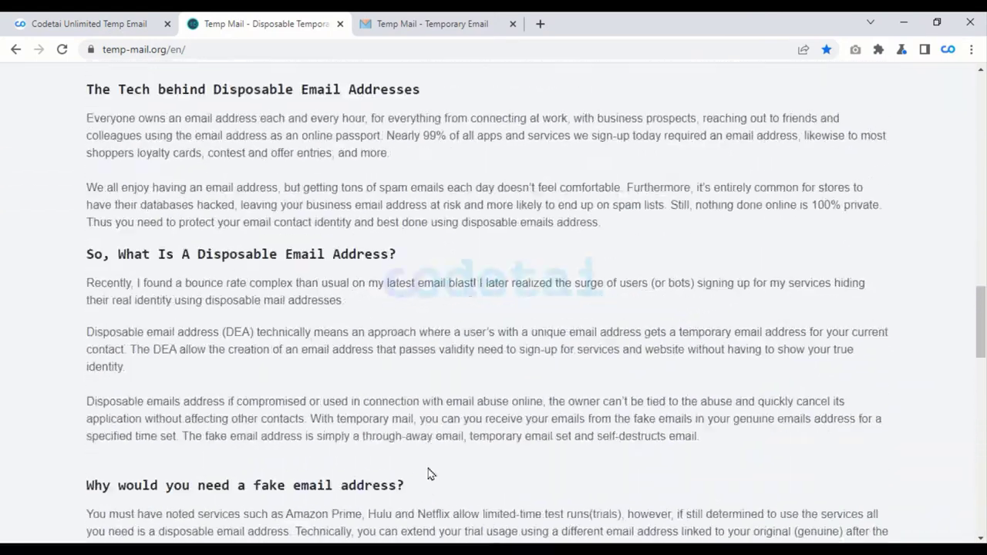
{"action": "scroll", "coordinate": [430, 471], "scroll_direction": "up", "scroll_amount": 12}
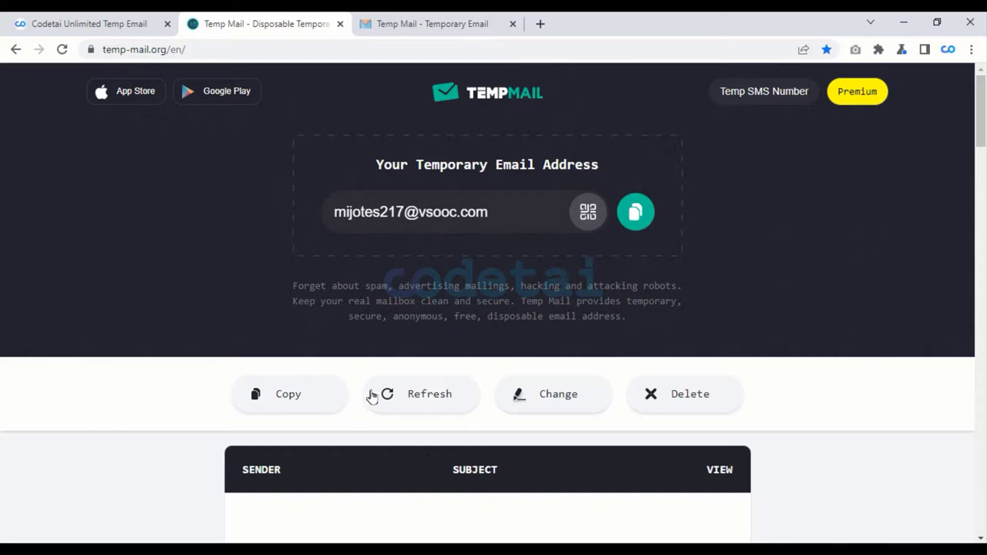
Step: Look over the tempail.com comparison site, scrolling down and back up
{"action": "left_click", "coordinate": [485, 16]}
{"action": "scroll", "coordinate": [435, 231], "scroll_direction": "down", "scroll_amount": 10}
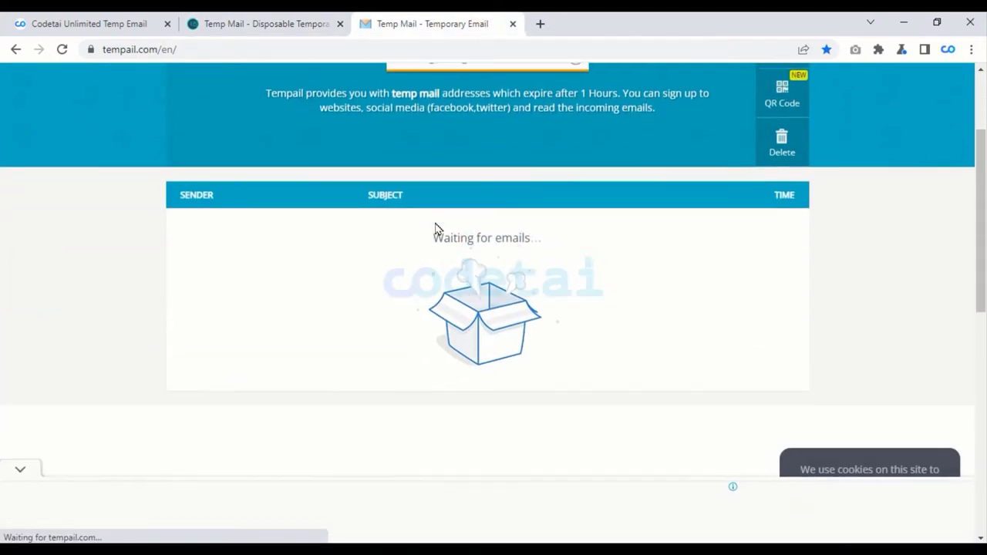
{"action": "scroll", "coordinate": [441, 247], "scroll_direction": "down", "scroll_amount": 3}
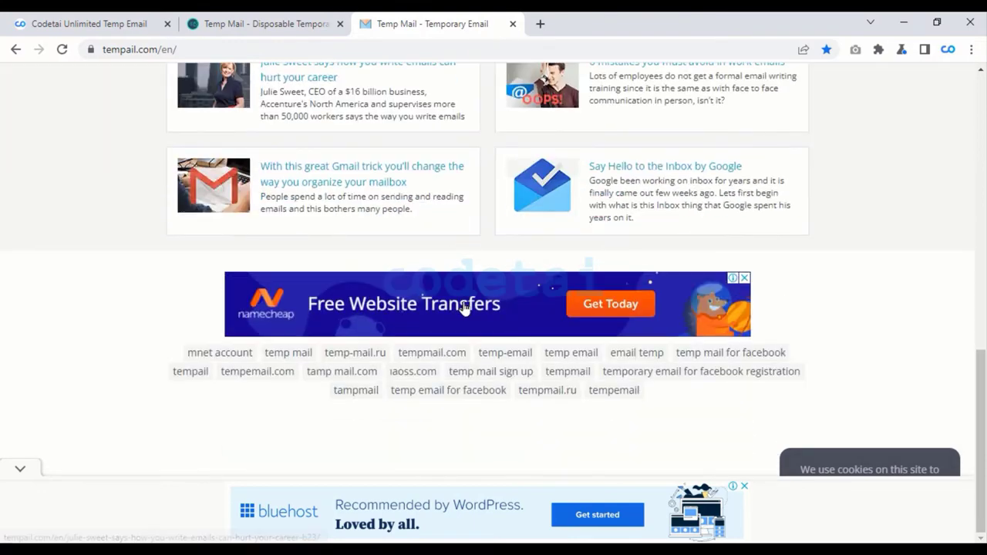
{"action": "scroll", "coordinate": [485, 280], "scroll_direction": "up", "scroll_amount": 9}
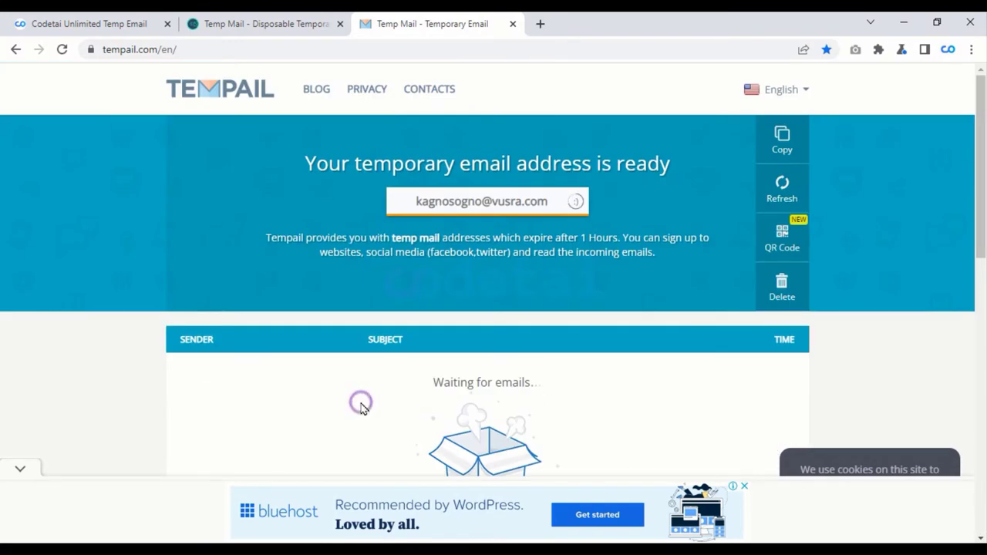
{"action": "scroll", "coordinate": [360, 402], "scroll_direction": "down", "scroll_amount": 4}
{"action": "scroll", "coordinate": [553, 375], "scroll_direction": "down", "scroll_amount": 1}
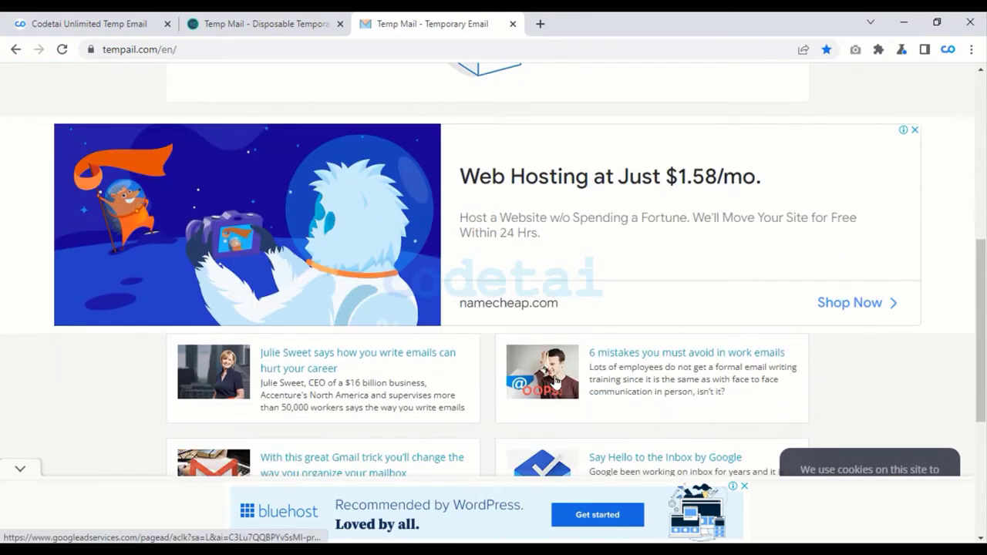
{"action": "scroll", "coordinate": [553, 378], "scroll_direction": "down", "scroll_amount": 4}
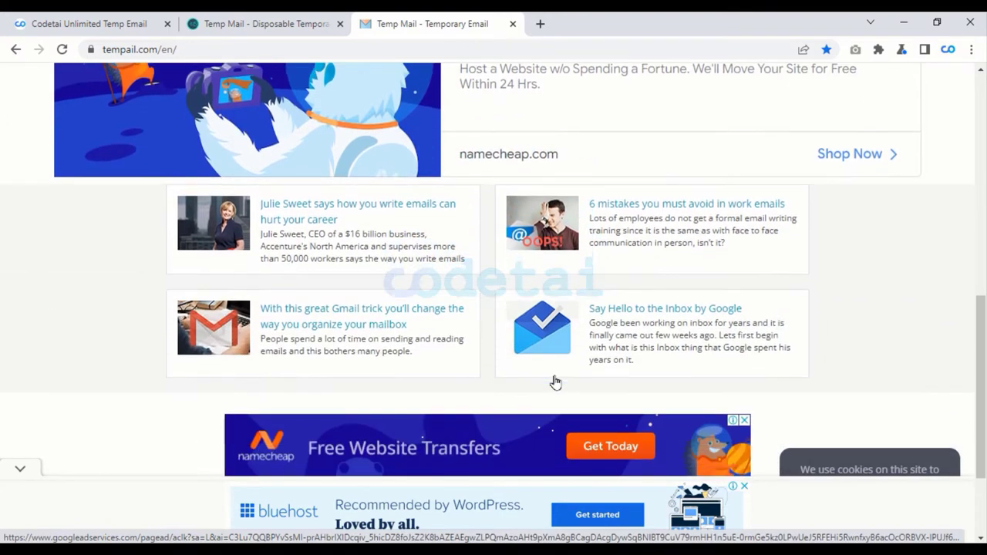
{"action": "scroll", "coordinate": [560, 383], "scroll_direction": "up", "scroll_amount": 3}
{"action": "scroll", "coordinate": [561, 387], "scroll_direction": "up", "scroll_amount": 6}
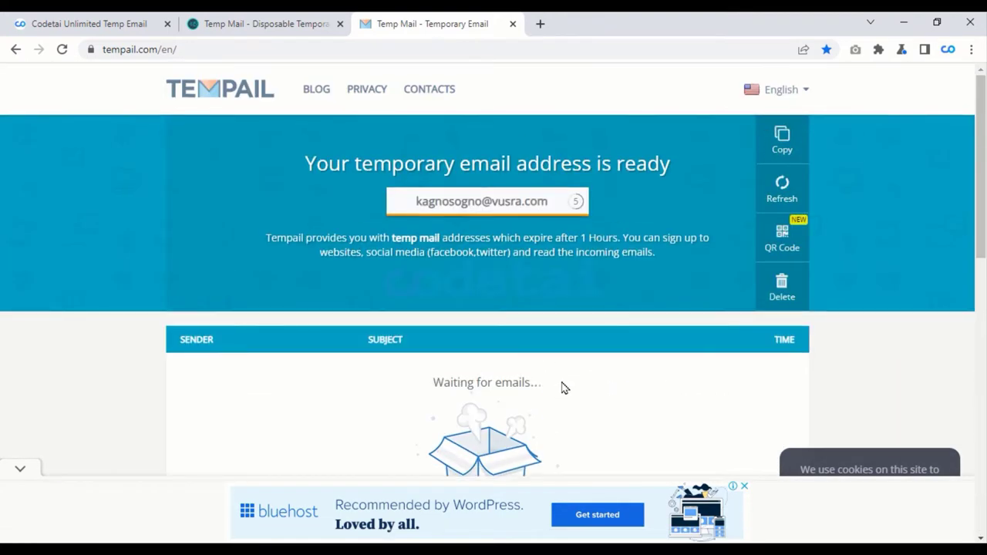
Step: Back on the Codetai site, check the EN language list, then copy the temporary email address
{"action": "left_click", "coordinate": [112, 17]}
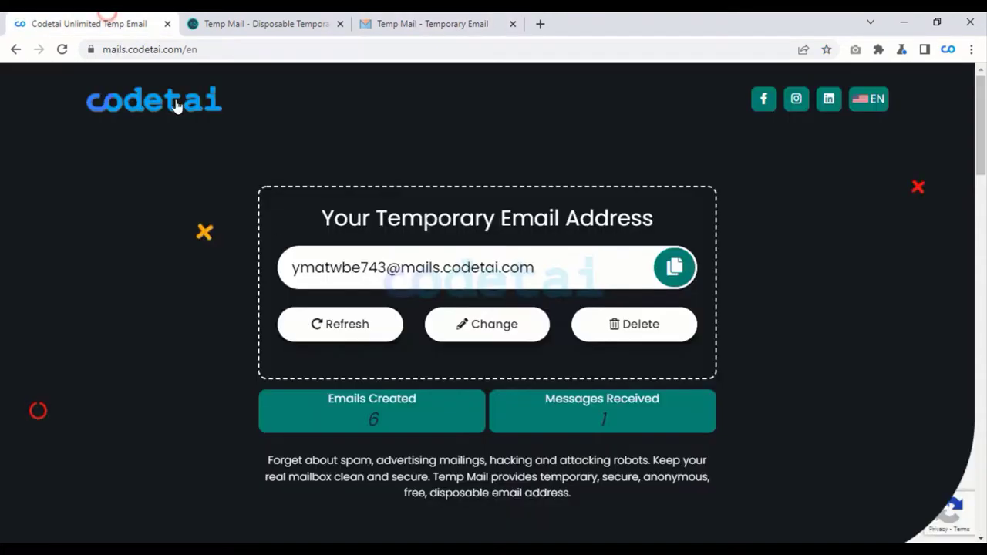
{"action": "scroll", "coordinate": [315, 320], "scroll_direction": "down", "scroll_amount": 6}
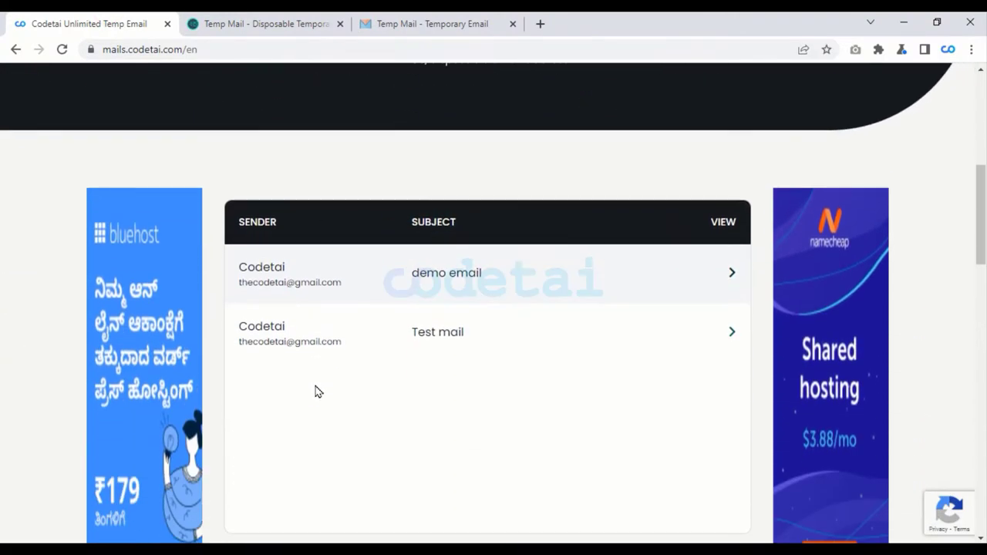
{"action": "scroll", "coordinate": [428, 399], "scroll_direction": "down", "scroll_amount": 5}
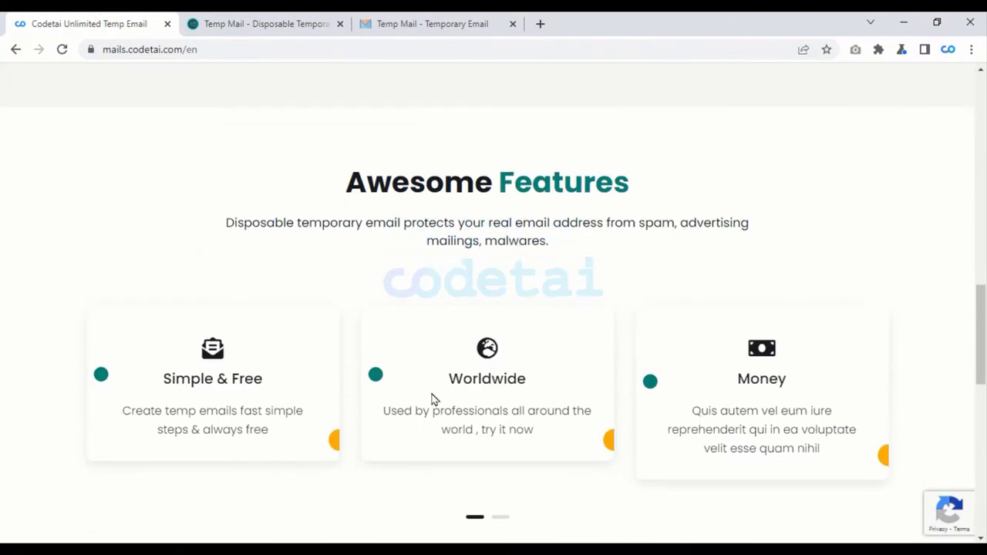
{"action": "scroll", "coordinate": [435, 399], "scroll_direction": "down", "scroll_amount": 4}
{"action": "scroll", "coordinate": [443, 390], "scroll_direction": "up", "scroll_amount": 15}
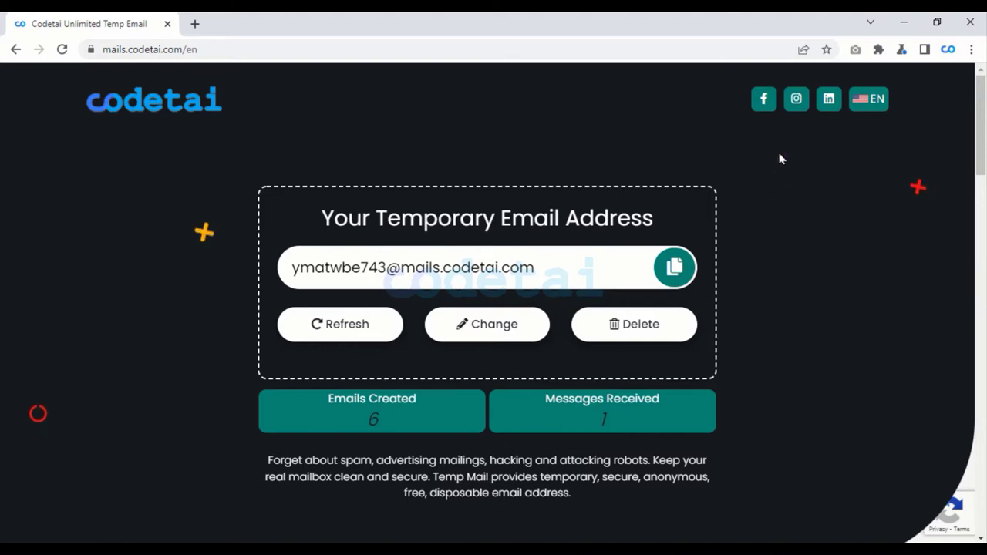
{"action": "left_click", "coordinate": [864, 102]}
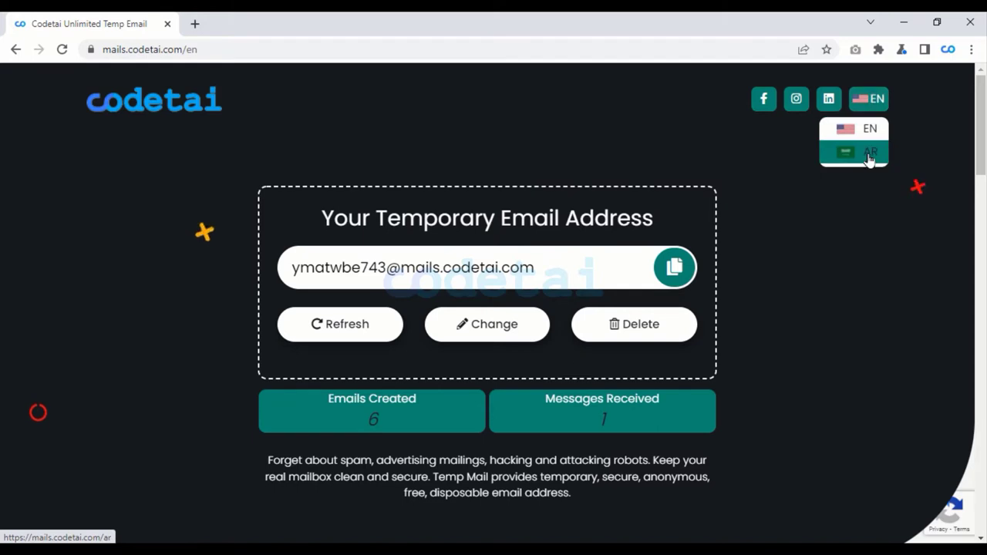
{"action": "left_click", "coordinate": [875, 103]}
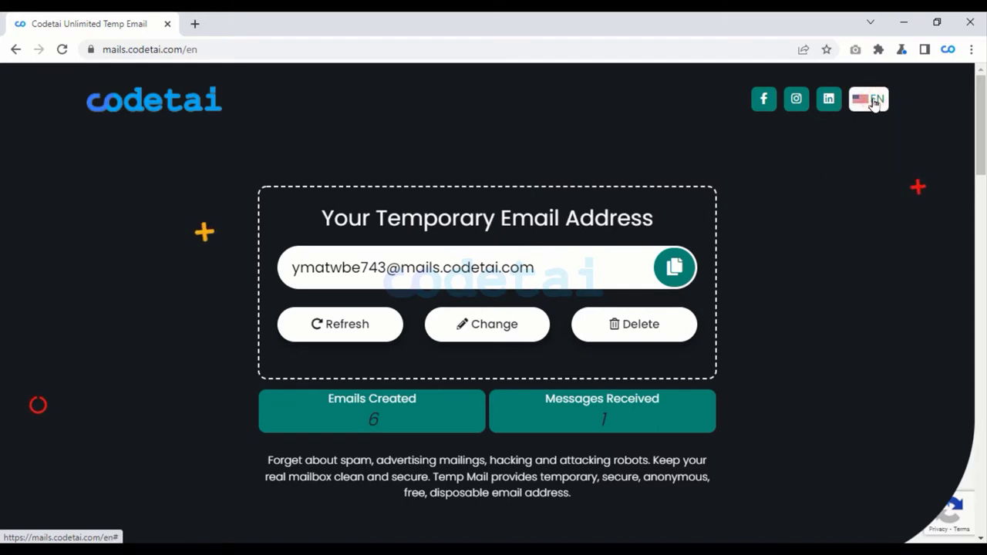
{"action": "left_click", "coordinate": [867, 101]}
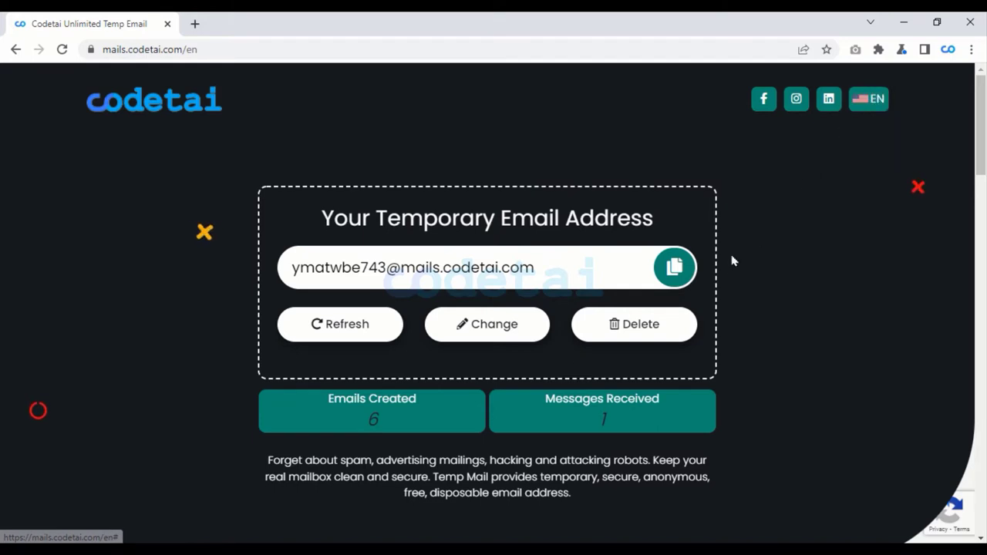
{"action": "left_click", "coordinate": [673, 267]}
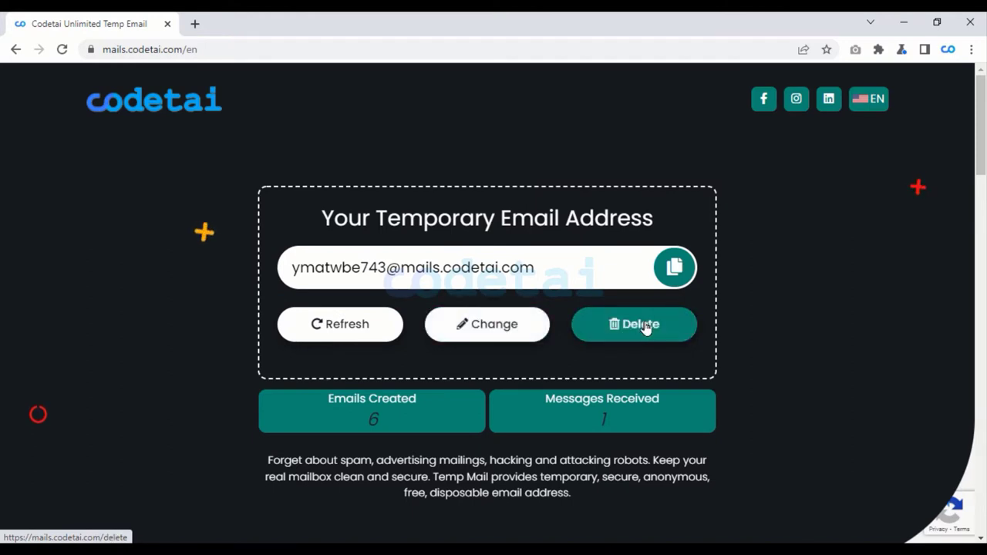
Step: Enter a new mail name in Enter Your Mail, keep mails.codetai.com, and apply the change
{"action": "left_click", "coordinate": [499, 330]}
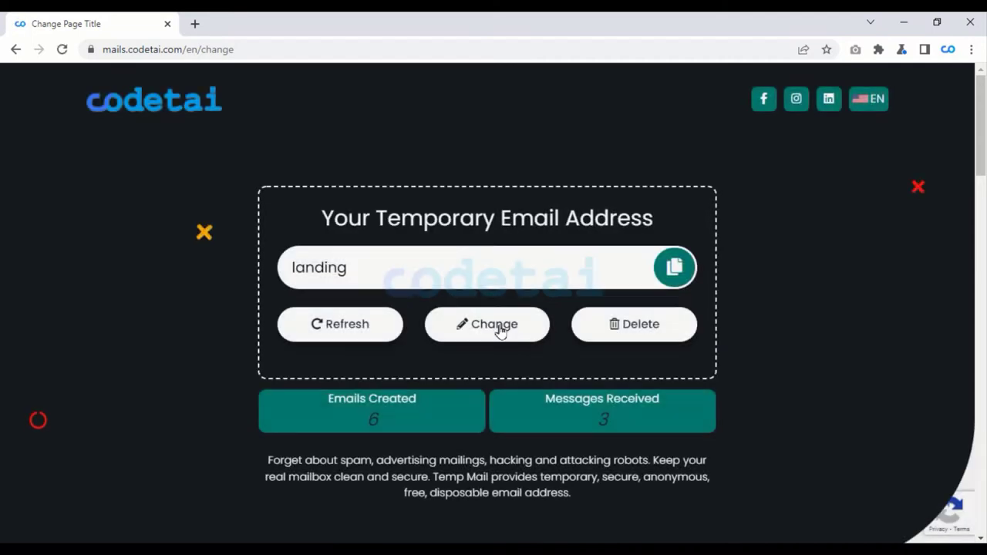
{"action": "scroll", "coordinate": [500, 332], "scroll_direction": "down", "scroll_amount": 1}
{"action": "scroll", "coordinate": [500, 332], "scroll_direction": "down", "scroll_amount": 5}
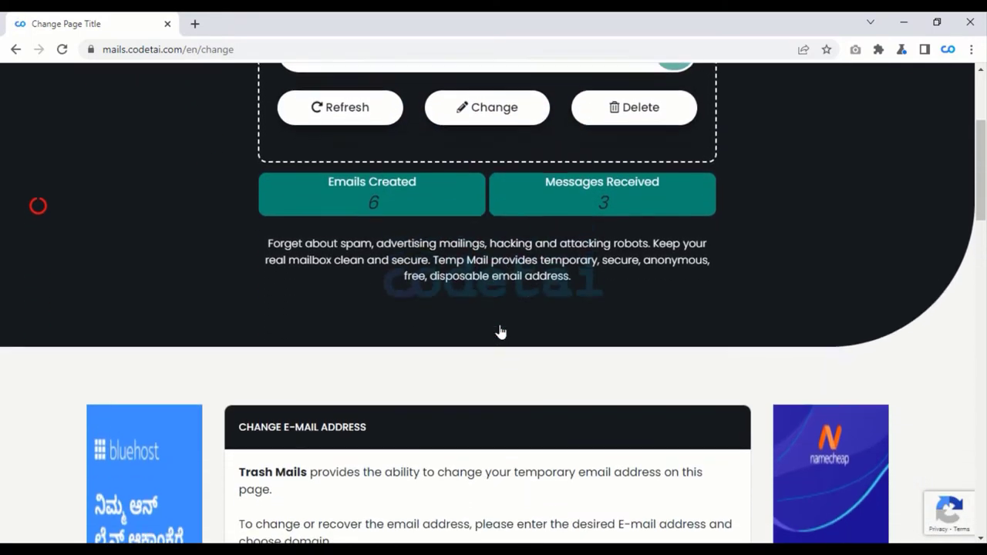
{"action": "scroll", "coordinate": [500, 330], "scroll_direction": "down", "scroll_amount": 1}
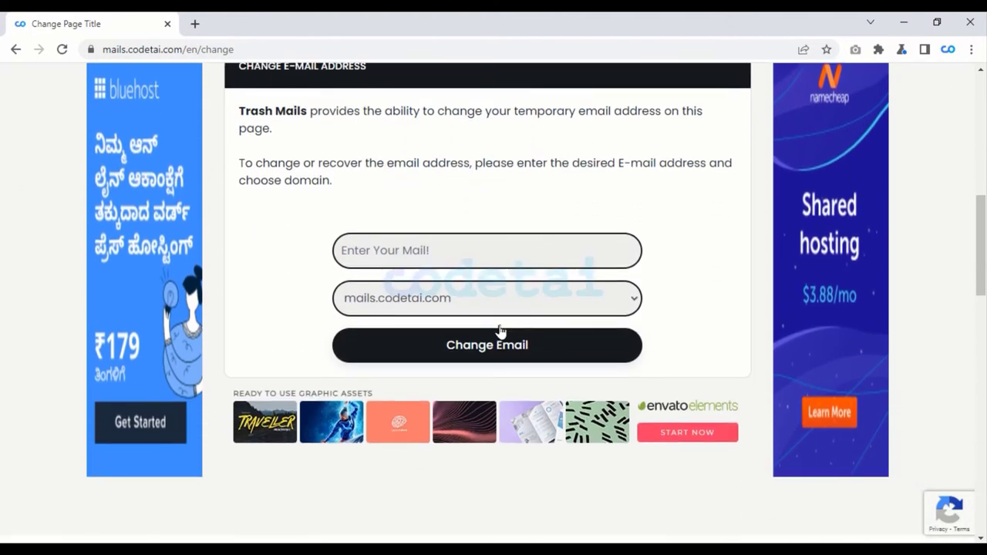
{"action": "left_click", "coordinate": [485, 249]}
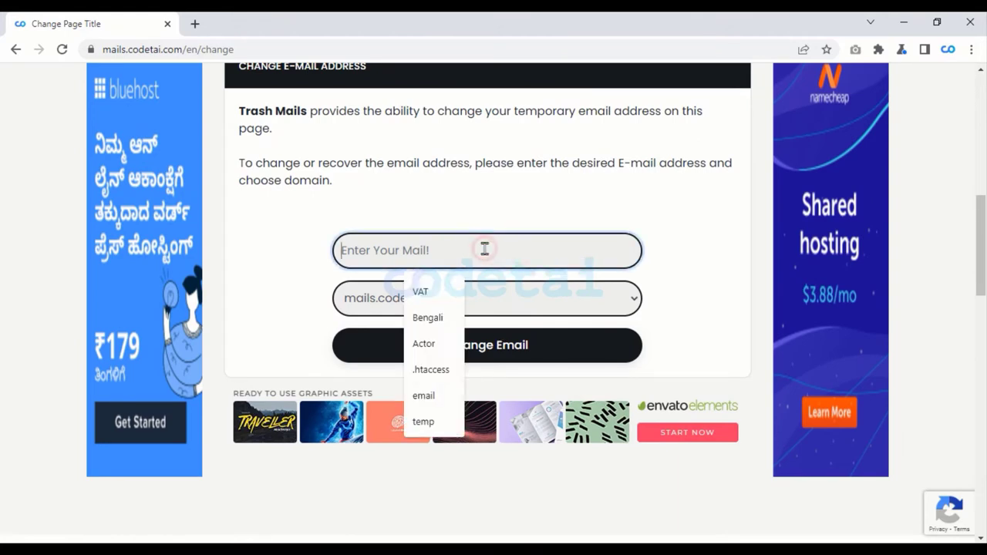
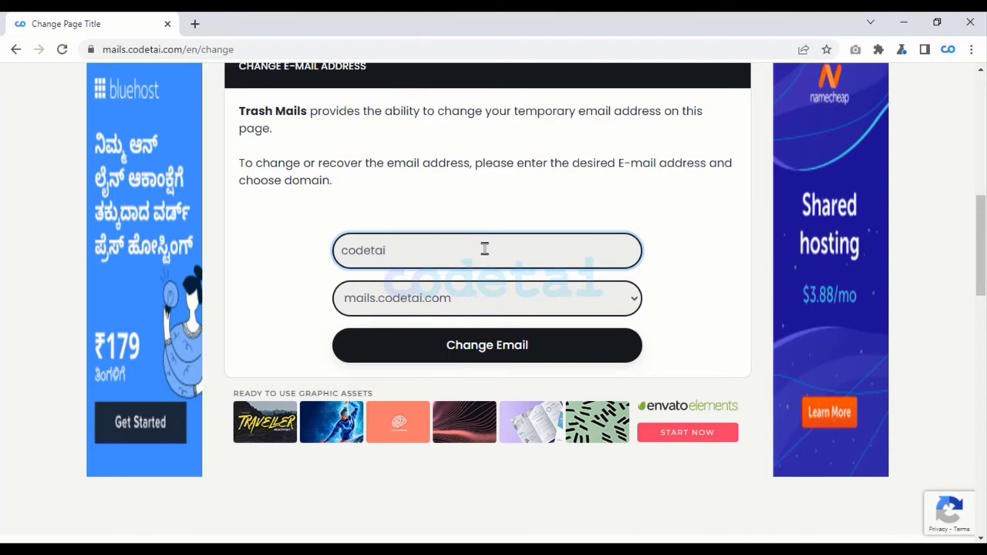
{"action": "left_click", "coordinate": [497, 352]}
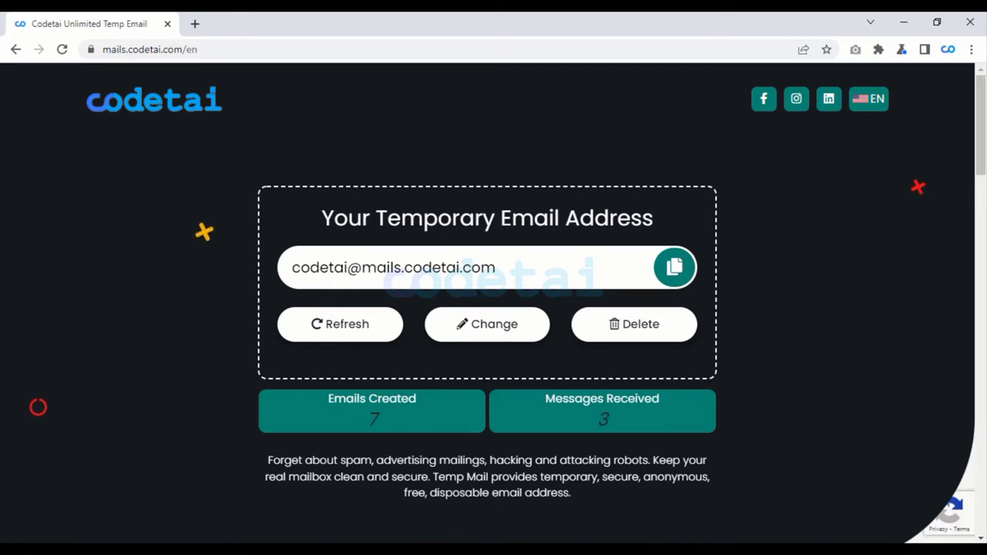
{"action": "scroll", "coordinate": [379, 505], "scroll_direction": "down", "scroll_amount": 8}
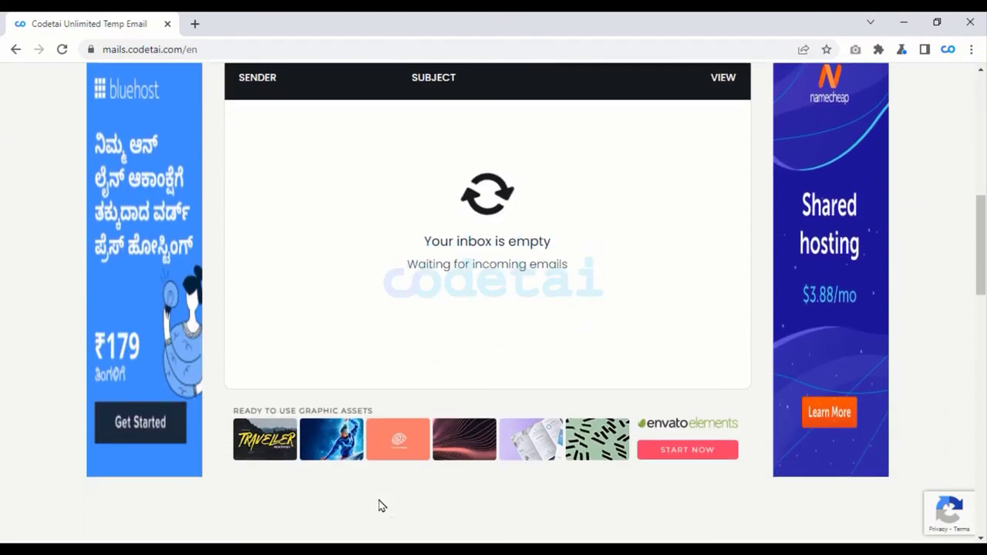
Step: Scroll down the Codetai home page to the Popular Posts cards
{"action": "left_click", "coordinate": [296, 504]}
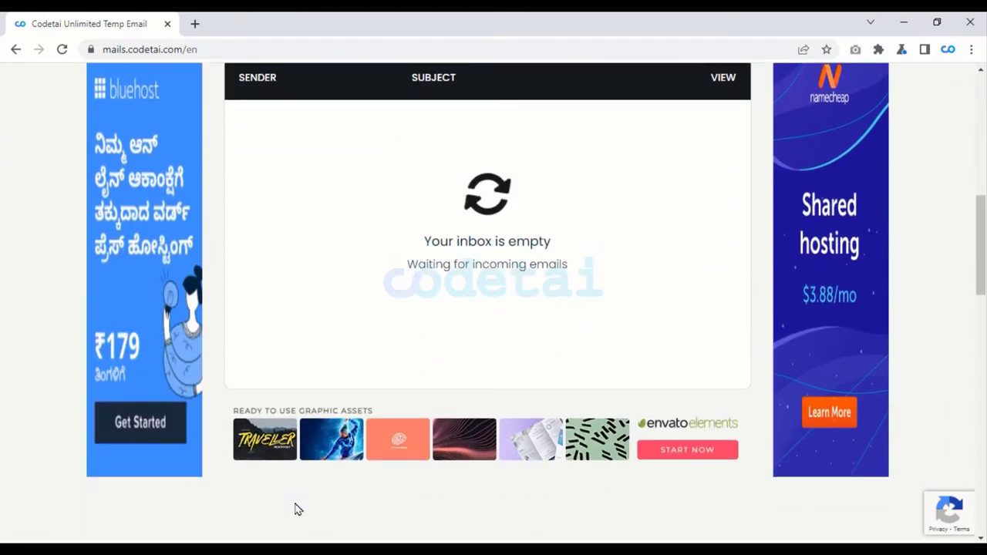
{"action": "scroll", "coordinate": [297, 509], "scroll_direction": "down", "scroll_amount": 6}
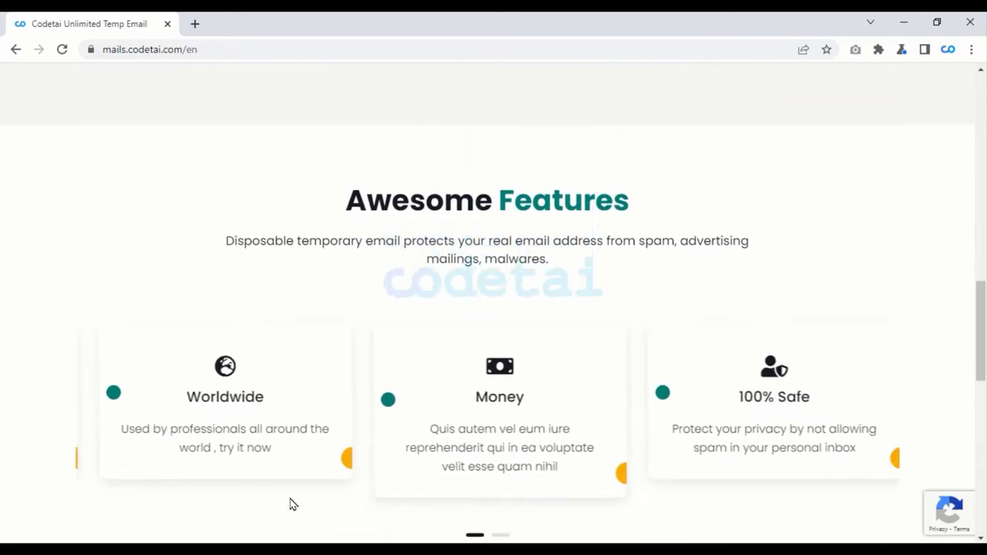
{"action": "scroll", "coordinate": [494, 380], "scroll_direction": "down", "scroll_amount": 6}
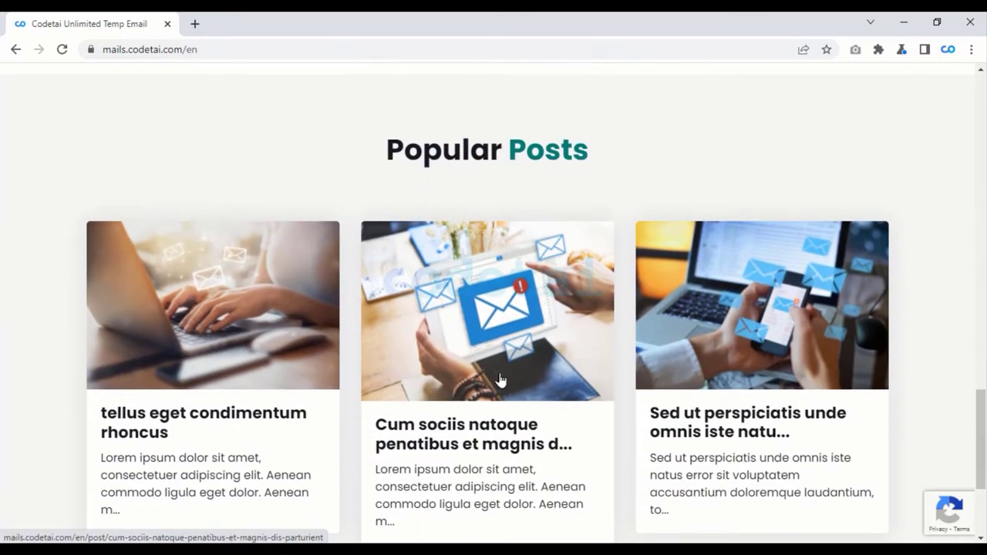
{"action": "scroll", "coordinate": [500, 379], "scroll_direction": "down", "scroll_amount": 1}
{"action": "left_click", "coordinate": [365, 505]}
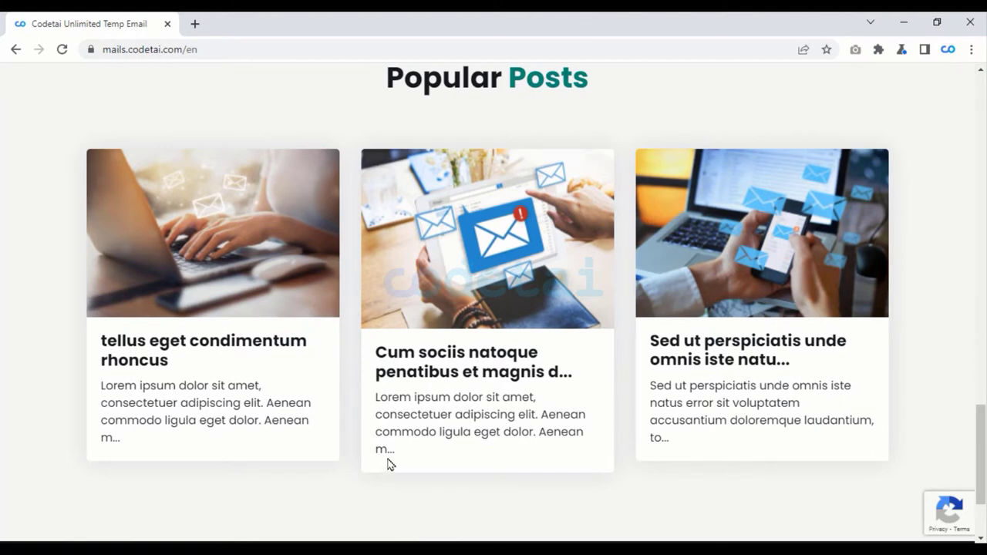
Step: Open the 'tellus eget condimentum rhoncus' post and scroll through the article
{"action": "left_click", "coordinate": [209, 351]}
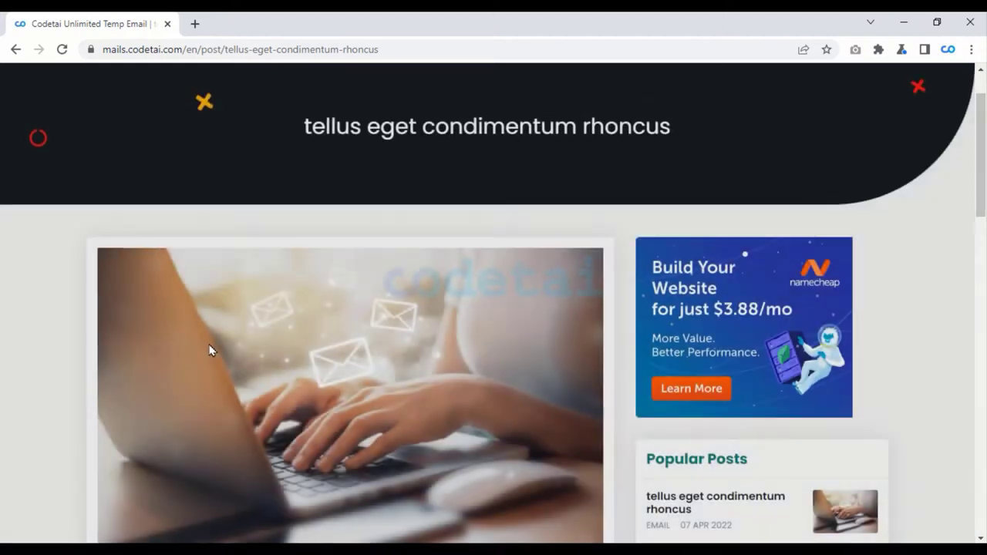
{"action": "scroll", "coordinate": [209, 350], "scroll_direction": "down", "scroll_amount": 8}
{"action": "scroll", "coordinate": [210, 351], "scroll_direction": "down", "scroll_amount": 10}
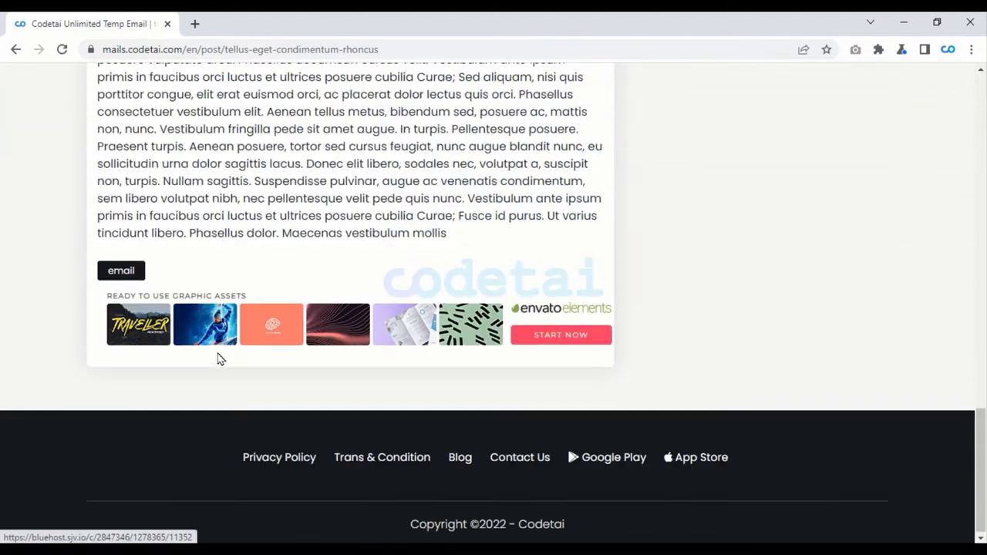
{"action": "scroll", "coordinate": [220, 356], "scroll_direction": "up", "scroll_amount": 9}
{"action": "scroll", "coordinate": [220, 356], "scroll_direction": "up", "scroll_amount": 7}
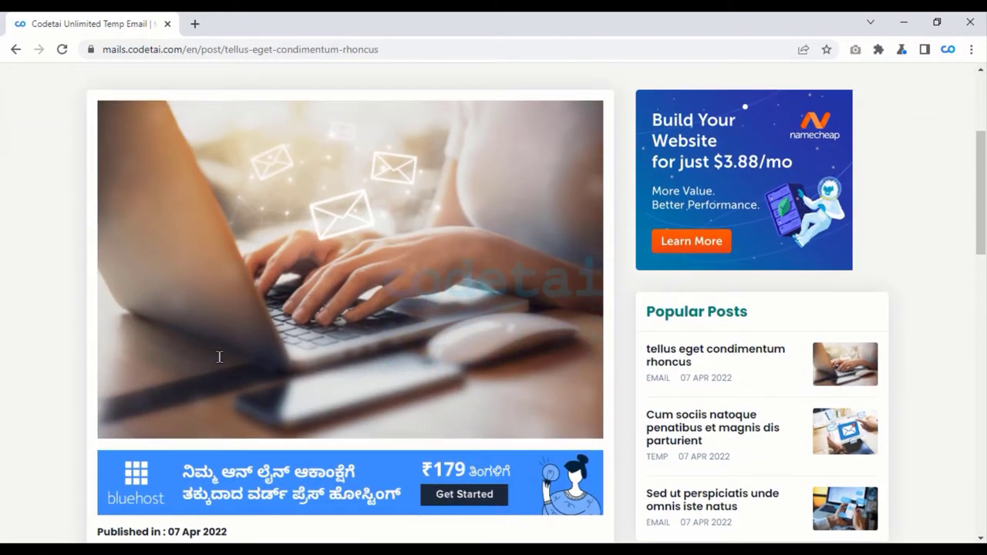
{"action": "scroll", "coordinate": [220, 356], "scroll_direction": "down", "scroll_amount": 5}
{"action": "scroll", "coordinate": [291, 477], "scroll_direction": "down", "scroll_amount": 10}
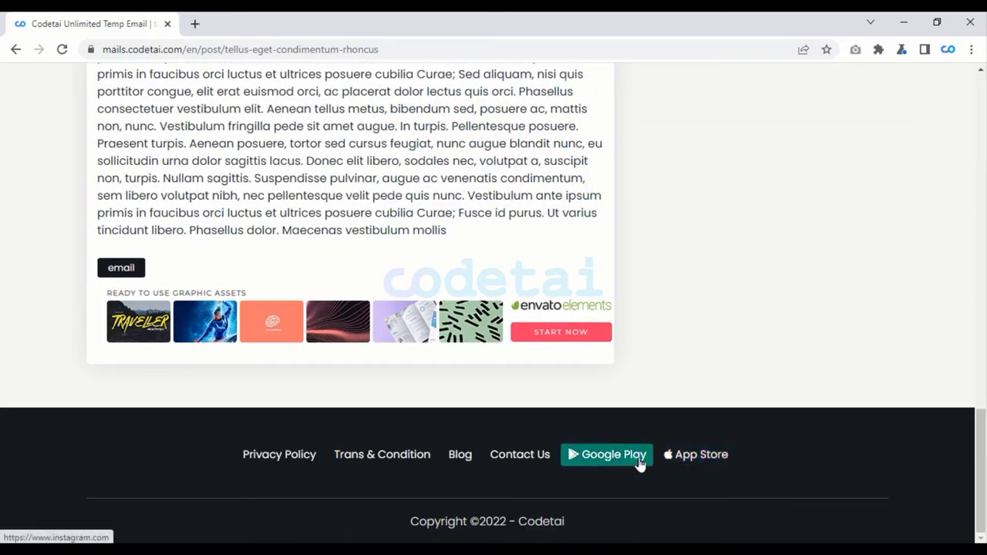
{"action": "scroll", "coordinate": [401, 490], "scroll_direction": "up", "scroll_amount": 15}
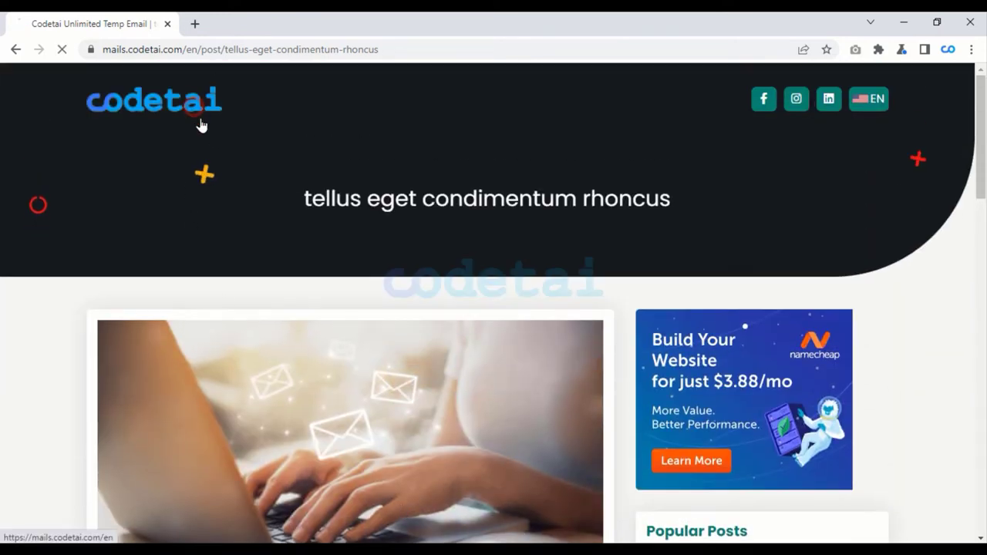
Step: Go home via the codetai logo and view the admin dashboard: 7 emails, 3 messages, 3 posts, 2 pages
{"action": "left_click", "coordinate": [199, 115]}
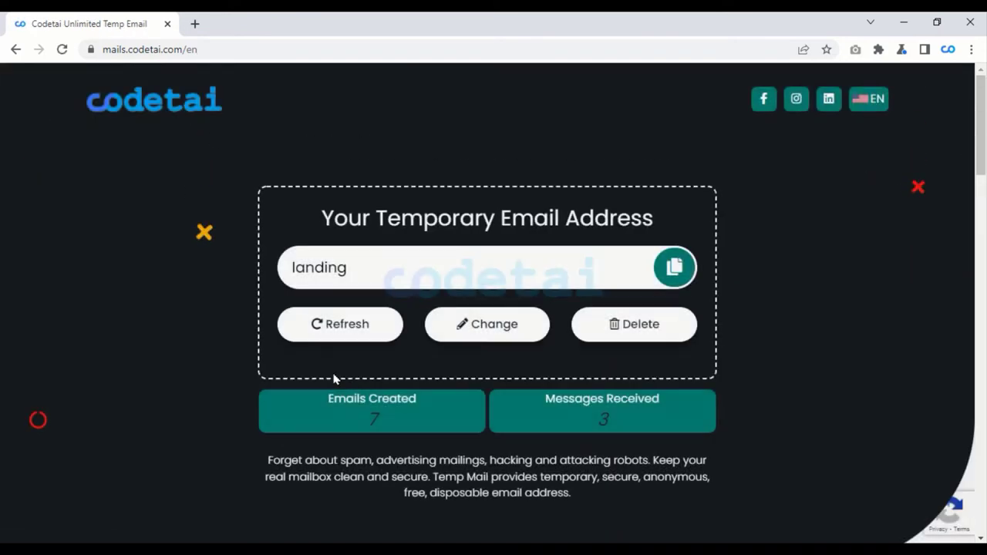
{"action": "left_click", "coordinate": [345, 457]}
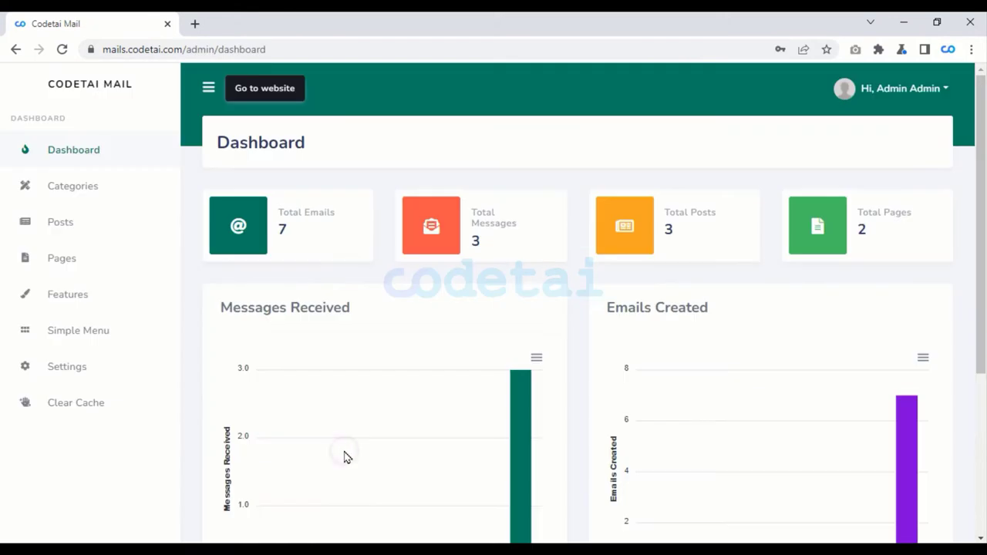
{"action": "scroll", "coordinate": [345, 456], "scroll_direction": "down", "scroll_amount": 4}
{"action": "scroll", "coordinate": [346, 455], "scroll_direction": "up", "scroll_amount": 5}
{"action": "left_click", "coordinate": [399, 443]}
{"action": "scroll", "coordinate": [399, 443], "scroll_direction": "down", "scroll_amount": 4}
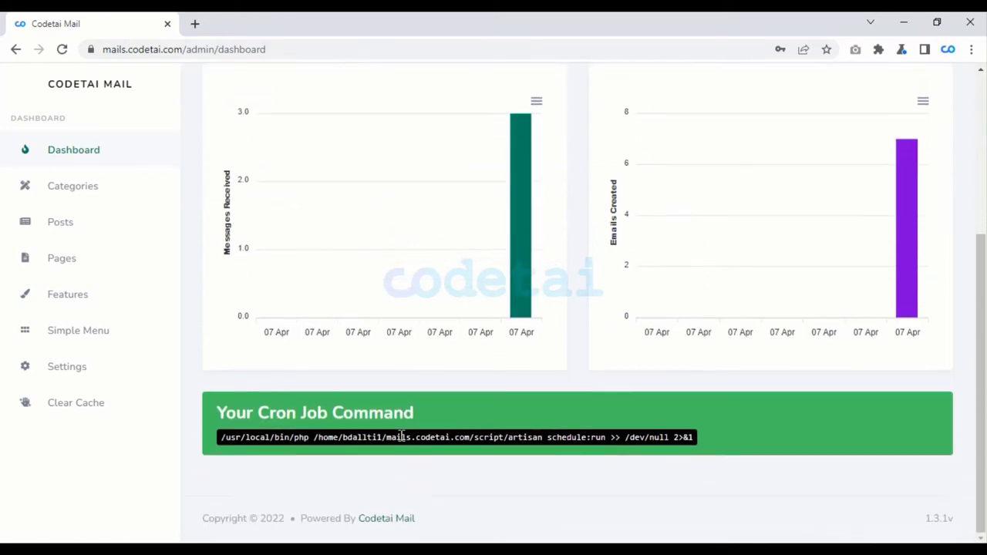
{"action": "scroll", "coordinate": [402, 436], "scroll_direction": "up", "scroll_amount": 4}
{"action": "scroll", "coordinate": [401, 436], "scroll_direction": "up", "scroll_amount": 1}
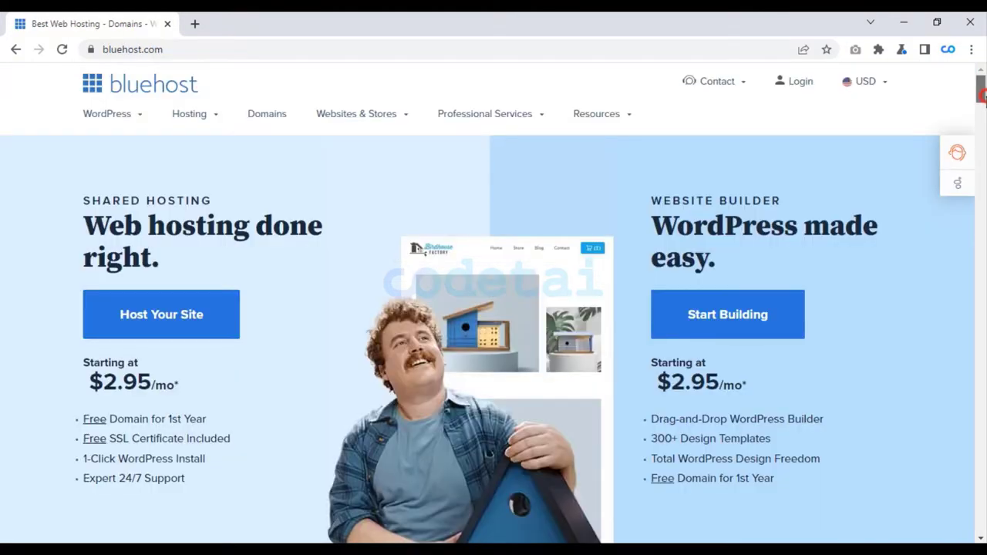
Step: Open Bluehost's Shared Hosting plans page from the Hosting menu and scan the plan cards
{"action": "mouse_move", "coordinate": [981, 92]}
{"action": "left_mouse_down"}
{"action": "mouse_move", "coordinate": [976, 533]}
{"action": "mouse_move", "coordinate": [982, 87]}
{"action": "left_mouse_up"}
{"action": "mouse_move", "coordinate": [121, 135]}
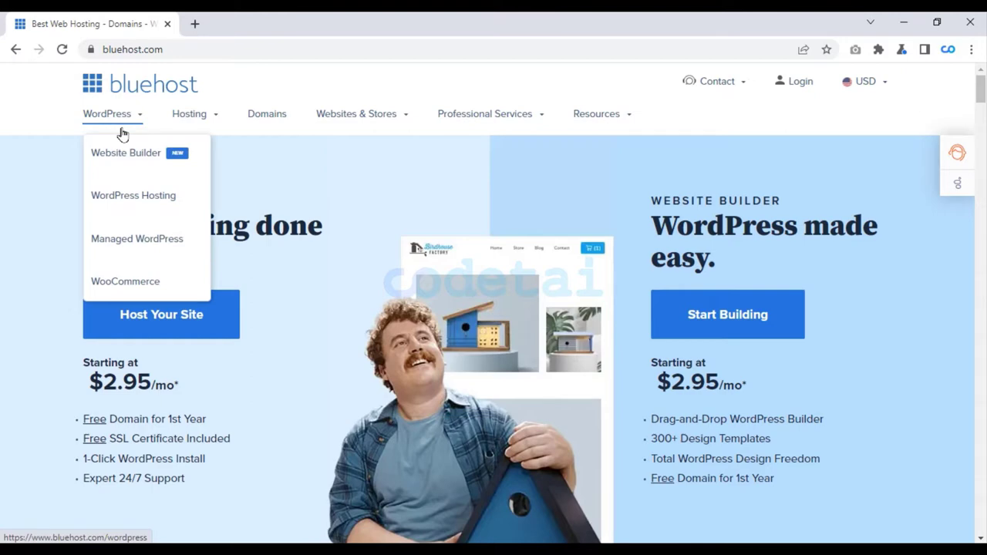
{"action": "mouse_move", "coordinate": [189, 119]}
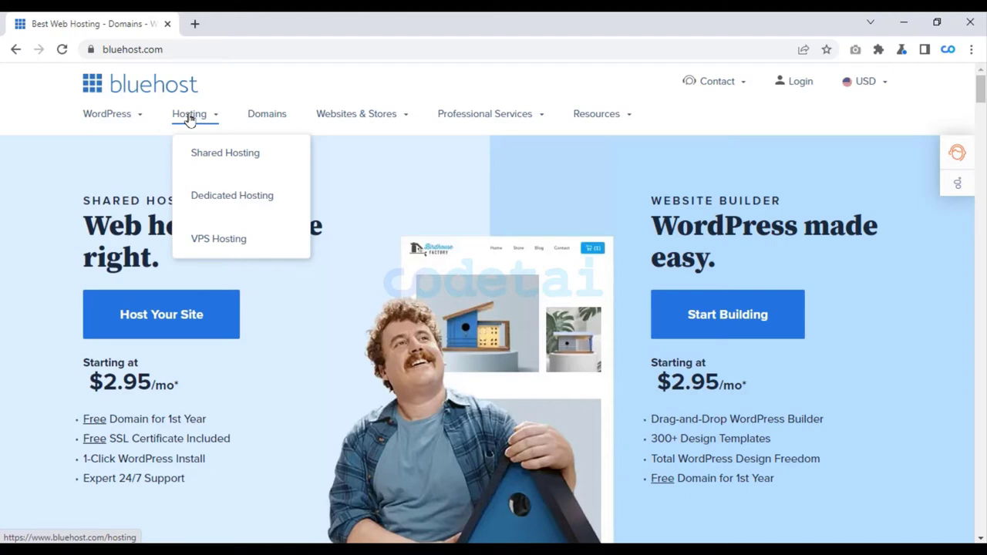
{"action": "left_click", "coordinate": [223, 153]}
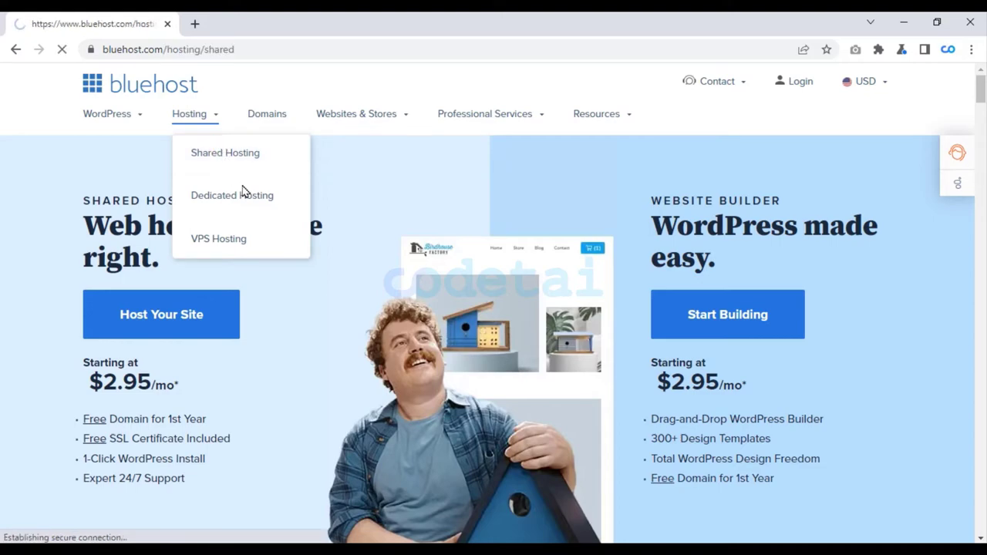
{"action": "scroll", "coordinate": [259, 221], "scroll_direction": "down", "scroll_amount": 10}
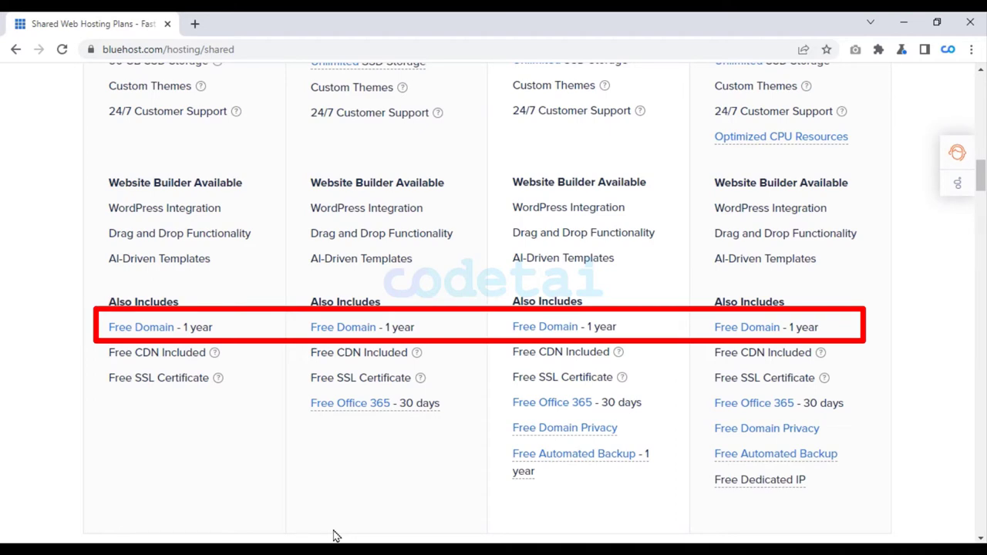
{"action": "scroll", "coordinate": [564, 478], "scroll_direction": "up", "scroll_amount": 4}
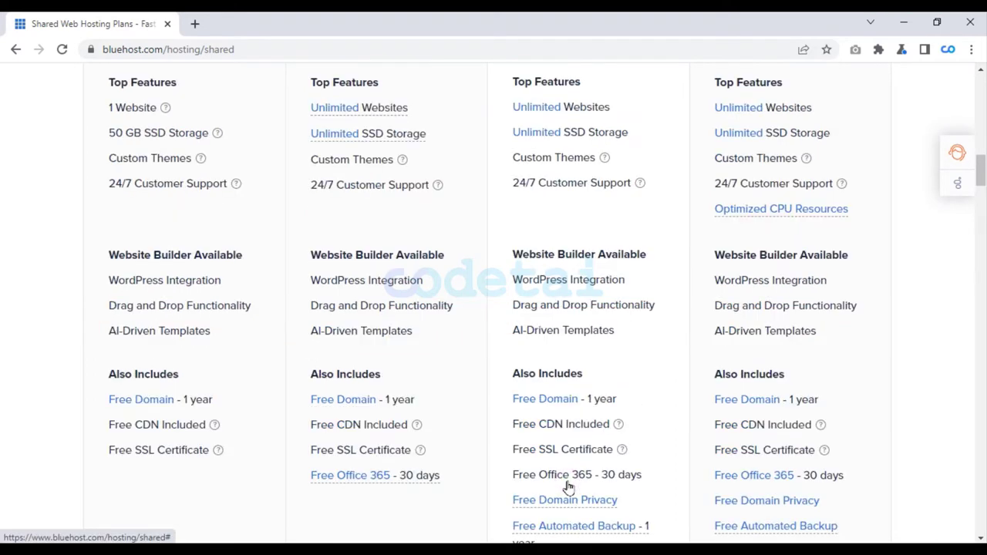
{"action": "scroll", "coordinate": [577, 468], "scroll_direction": "up", "scroll_amount": 1}
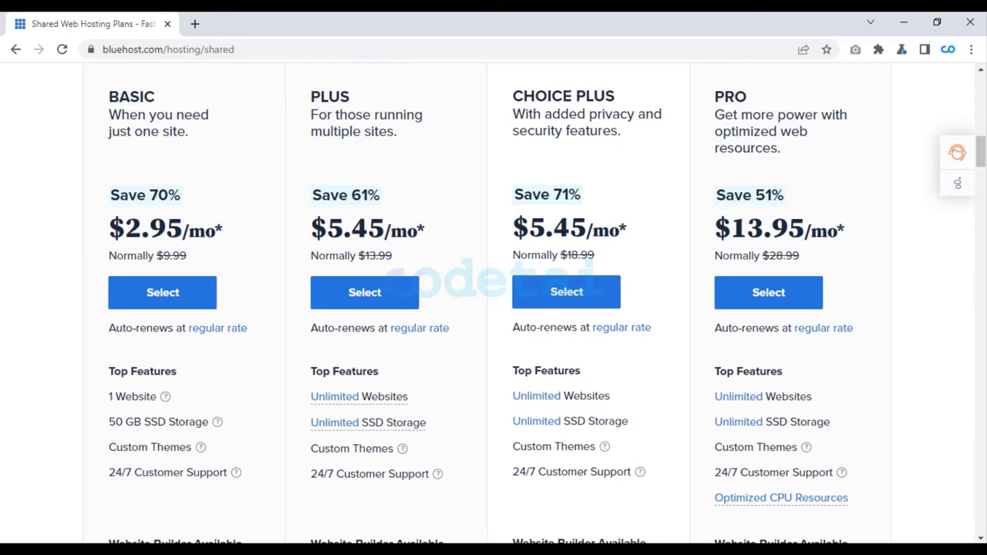
Step: Mark the PRO plan ($13.95/mo) as the recommended choice and review the feature lists
{"action": "mouse_move", "coordinate": [719, 113]}
{"action": "left_mouse_down"}
{"action": "mouse_move", "coordinate": [747, 137]}
{"action": "mouse_move", "coordinate": [827, 77]}
{"action": "left_mouse_up"}
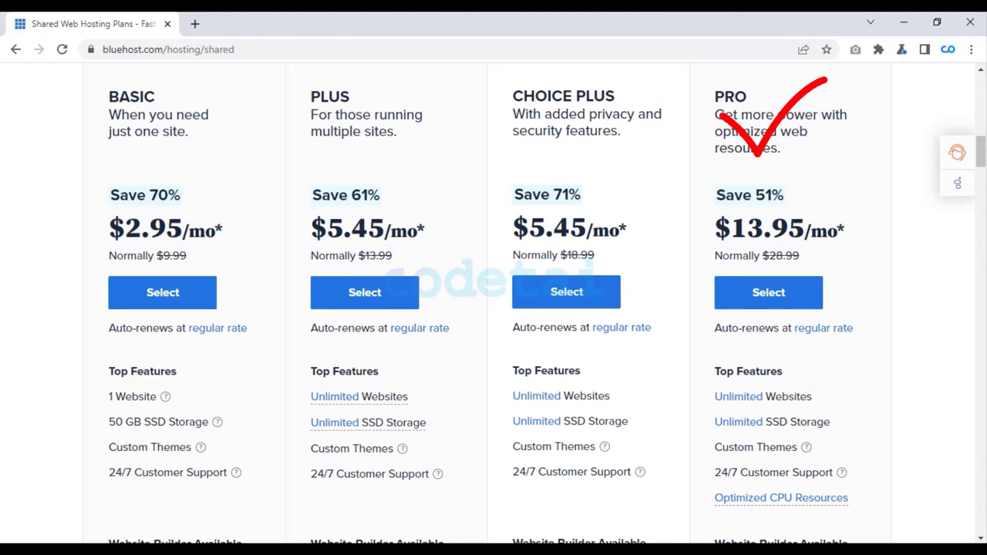
{"action": "scroll", "coordinate": [718, 313], "scroll_direction": "down", "scroll_amount": 7}
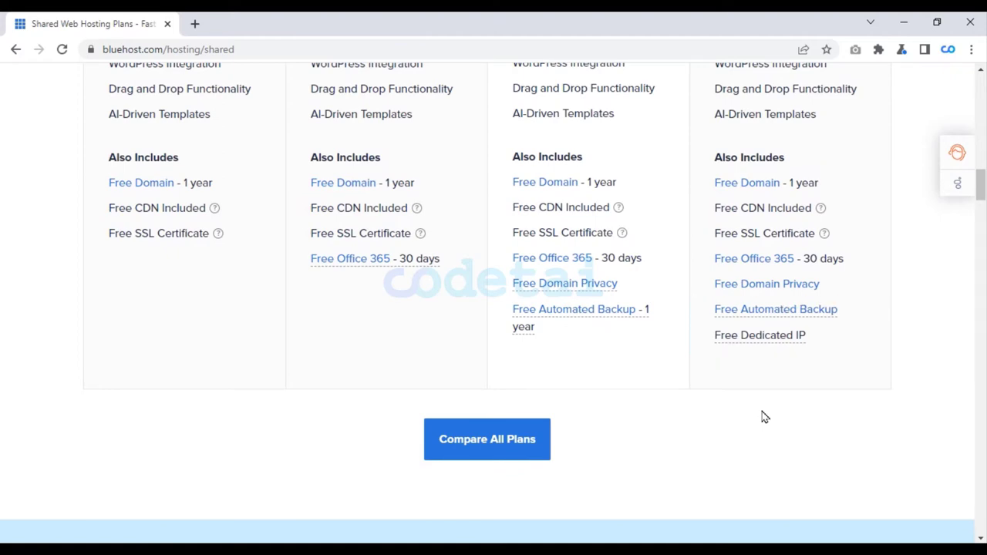
{"action": "scroll", "coordinate": [571, 378], "scroll_direction": "up", "scroll_amount": 7}
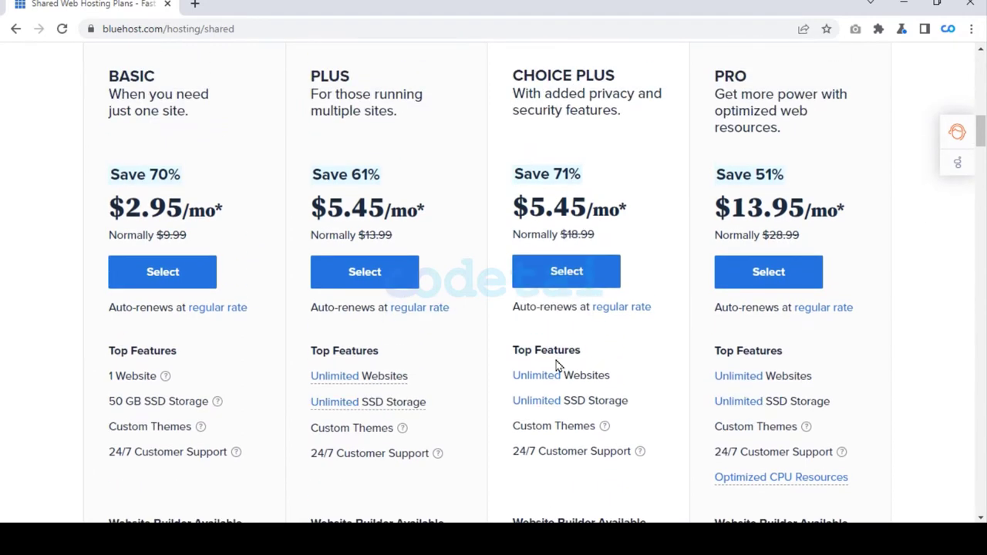
{"action": "scroll", "coordinate": [555, 362], "scroll_direction": "up", "scroll_amount": 10}
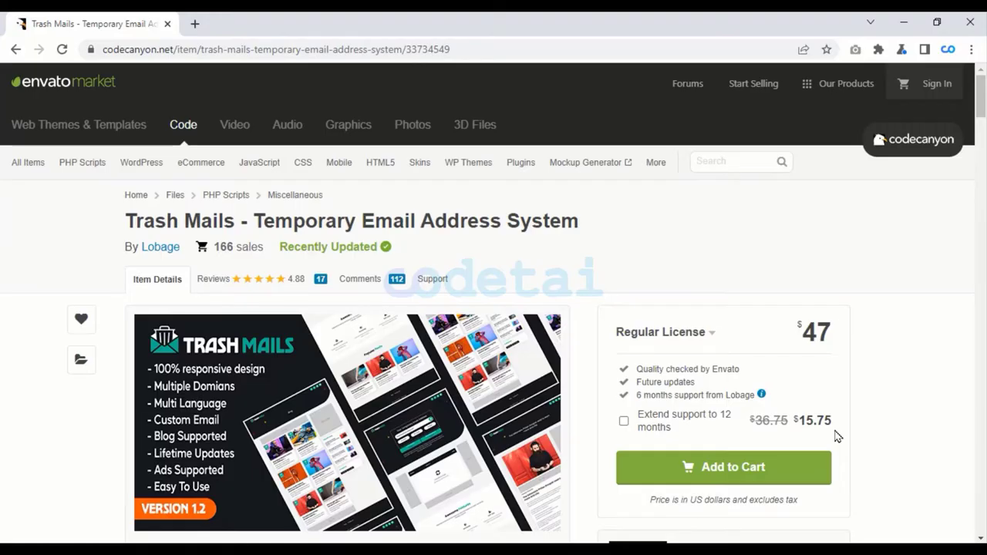
Step: Scroll the Trash Mails item page ($47 Regular License) through features and requirements, then back up
{"action": "scroll", "coordinate": [837, 436], "scroll_direction": "down", "scroll_amount": 10}
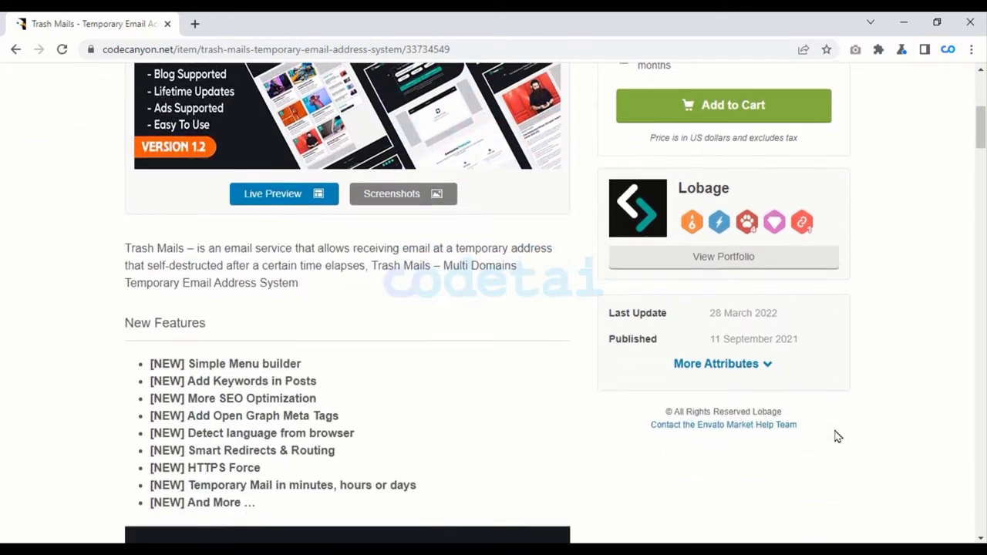
{"action": "scroll", "coordinate": [839, 437], "scroll_direction": "down", "scroll_amount": 15}
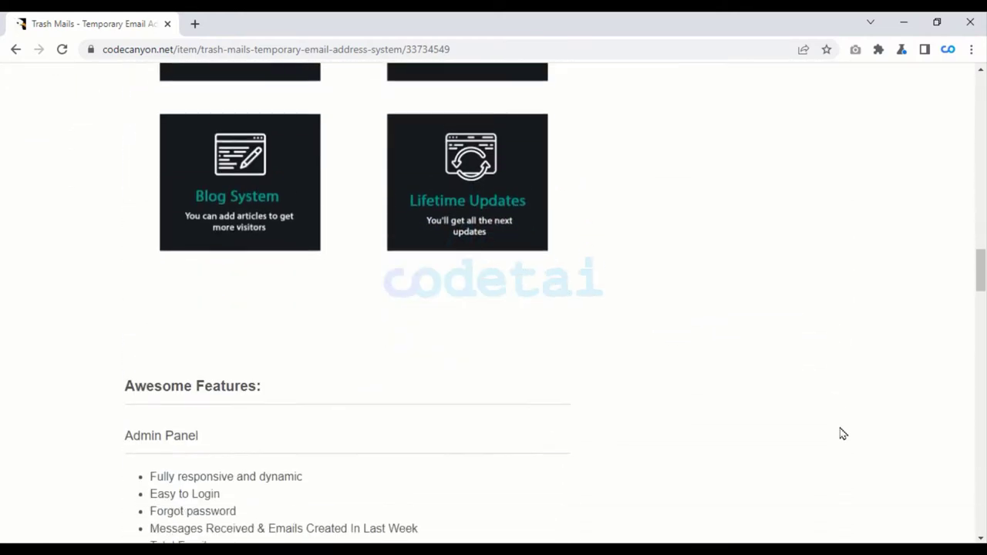
{"action": "scroll", "coordinate": [843, 434], "scroll_direction": "down", "scroll_amount": 7}
{"action": "scroll", "coordinate": [843, 434], "scroll_direction": "up", "scroll_amount": 9}
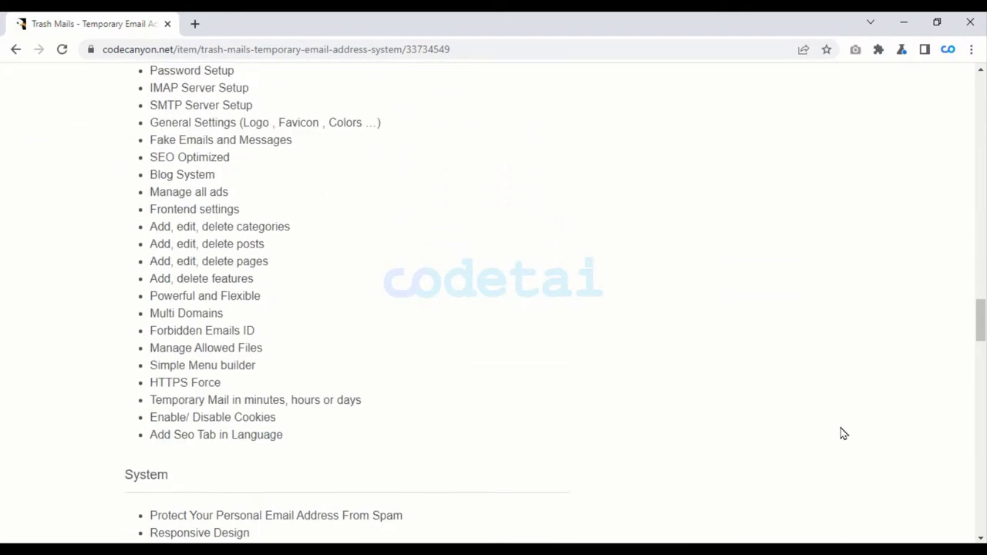
{"action": "scroll", "coordinate": [843, 435], "scroll_direction": "up", "scroll_amount": 15}
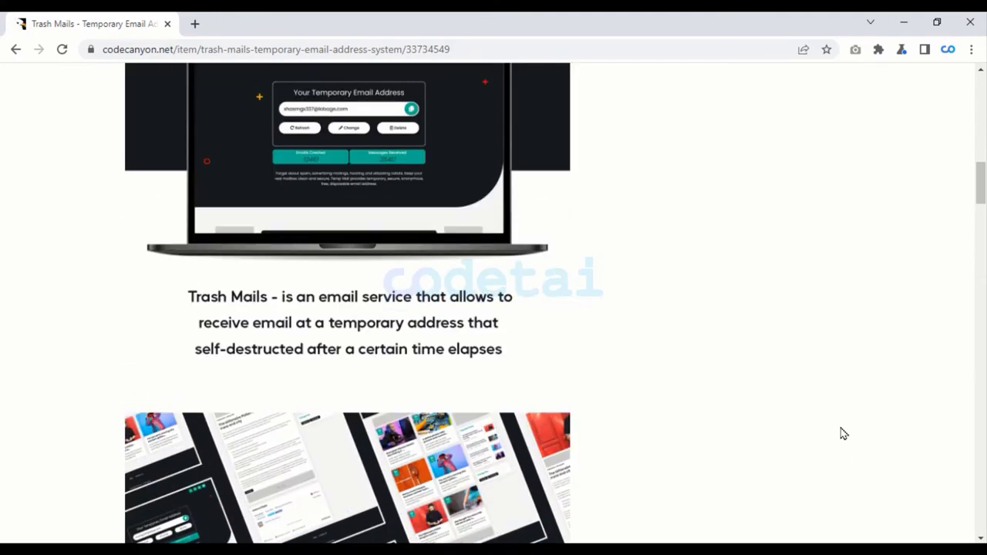
{"action": "scroll", "coordinate": [843, 434], "scroll_direction": "up", "scroll_amount": 12}
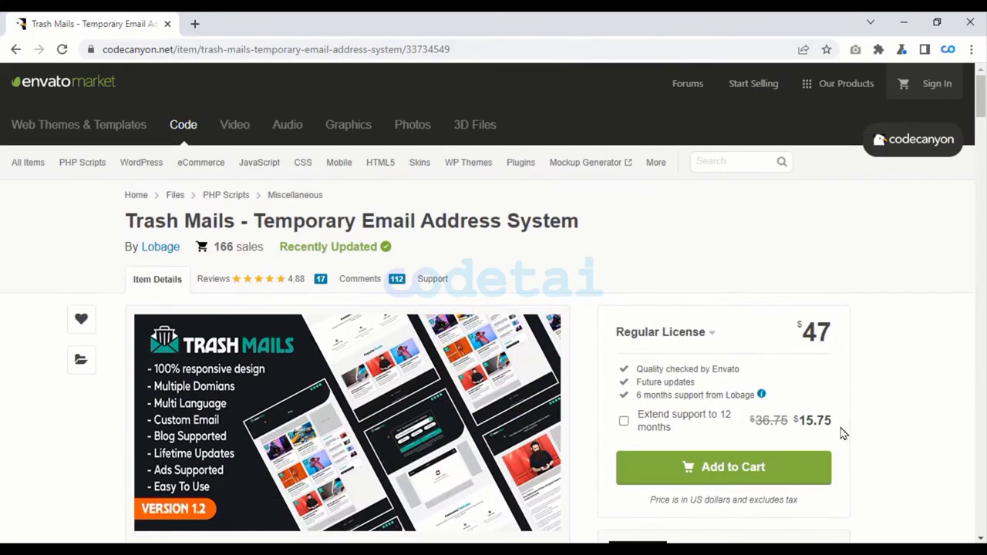
{"action": "scroll", "coordinate": [843, 434], "scroll_direction": "down", "scroll_amount": 2}
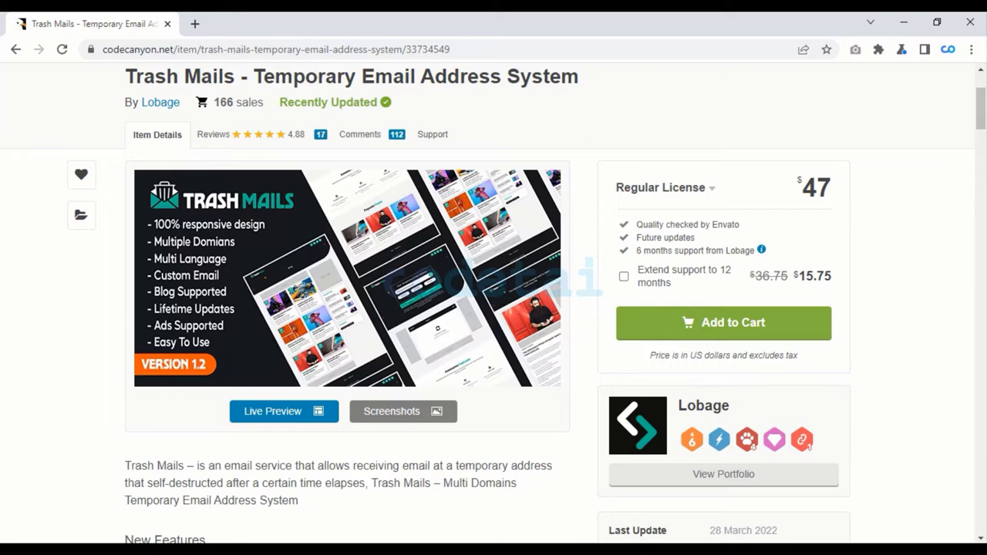
{"action": "scroll", "coordinate": [344, 535], "scroll_direction": "up", "scroll_amount": 2}
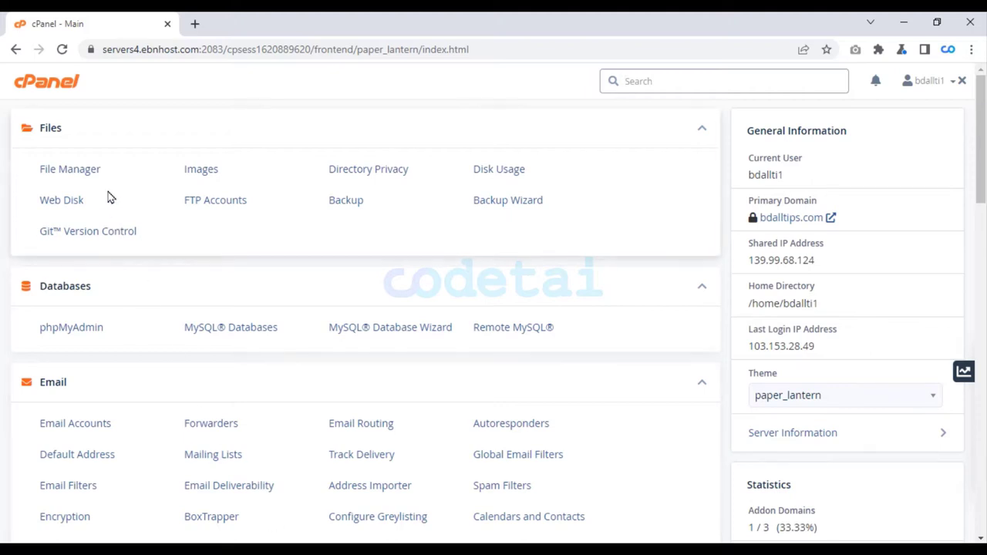
Step: Open File Manager, enter the temporary.codetai.com folder, and delete all its existing contents
{"action": "left_click", "coordinate": [98, 171]}
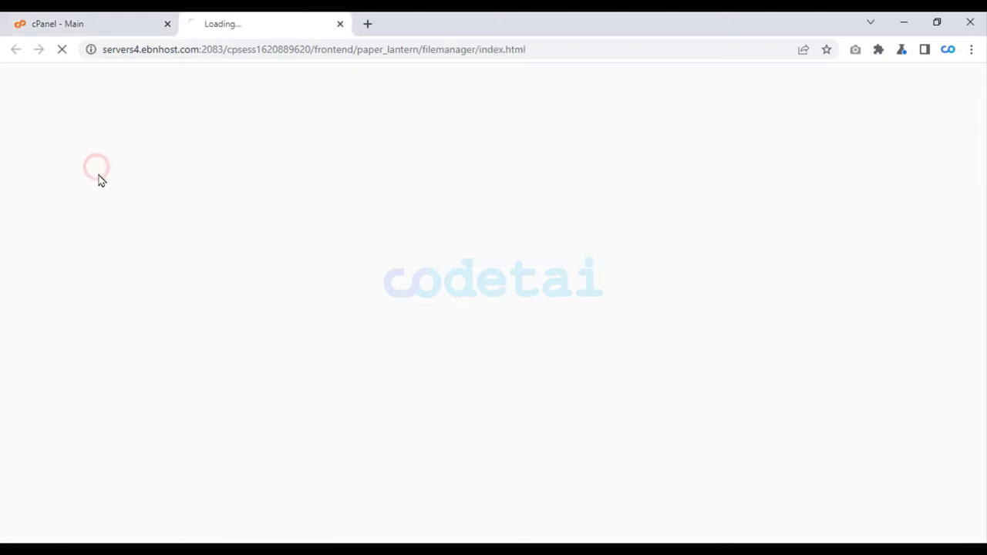
{"action": "scroll", "coordinate": [157, 520], "scroll_direction": "down", "scroll_amount": 1}
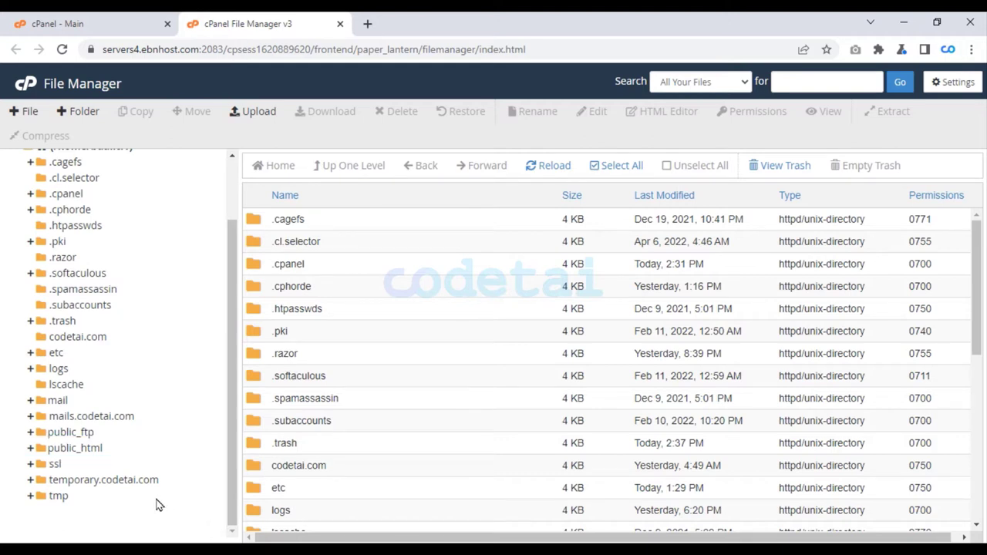
{"action": "left_click", "coordinate": [138, 481]}
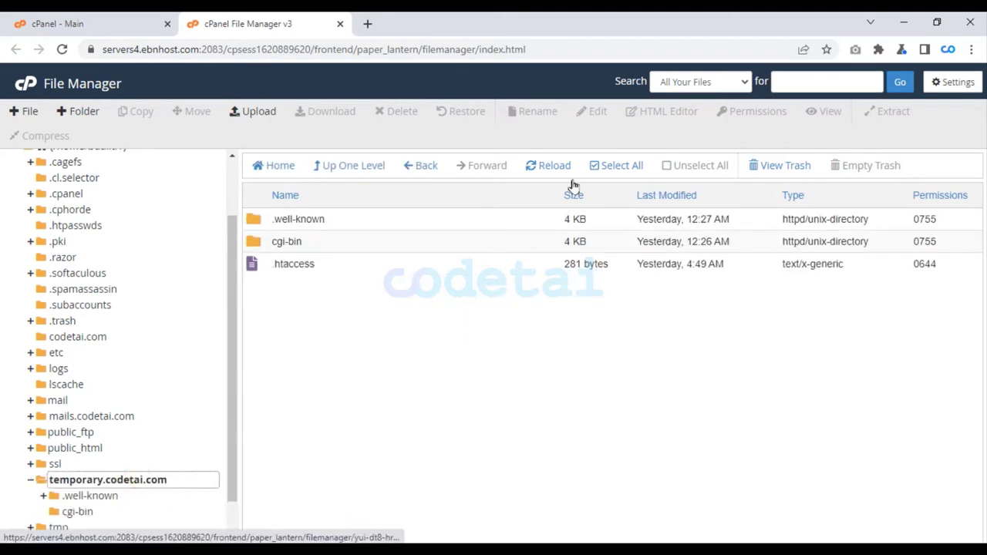
{"action": "left_click", "coordinate": [598, 166]}
{"action": "left_click", "coordinate": [406, 114]}
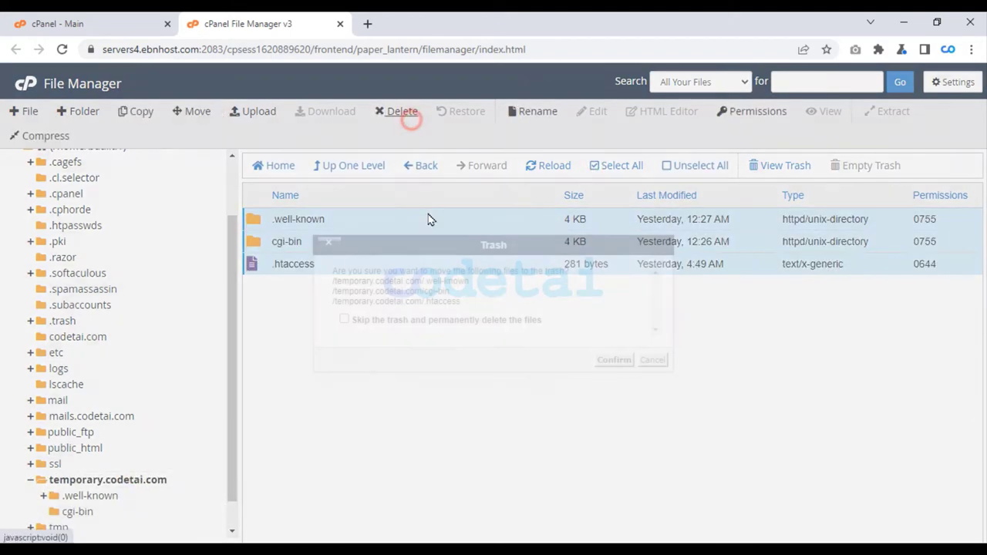
{"action": "left_click", "coordinate": [617, 360]}
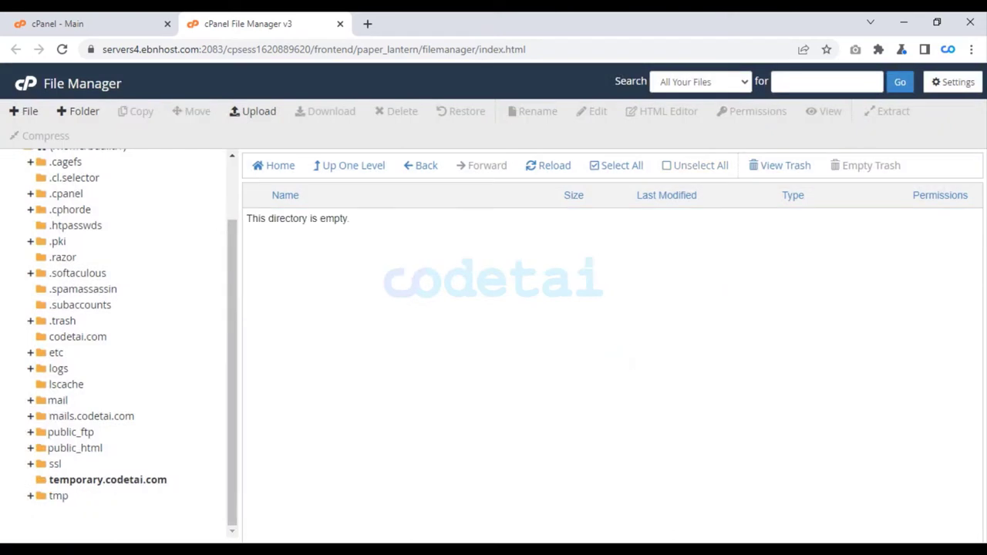
Step: Upload Trash-Mails.zip from the trash-mails-1_3_1 folder, then go back to the folder listing
{"action": "left_click", "coordinate": [259, 112]}
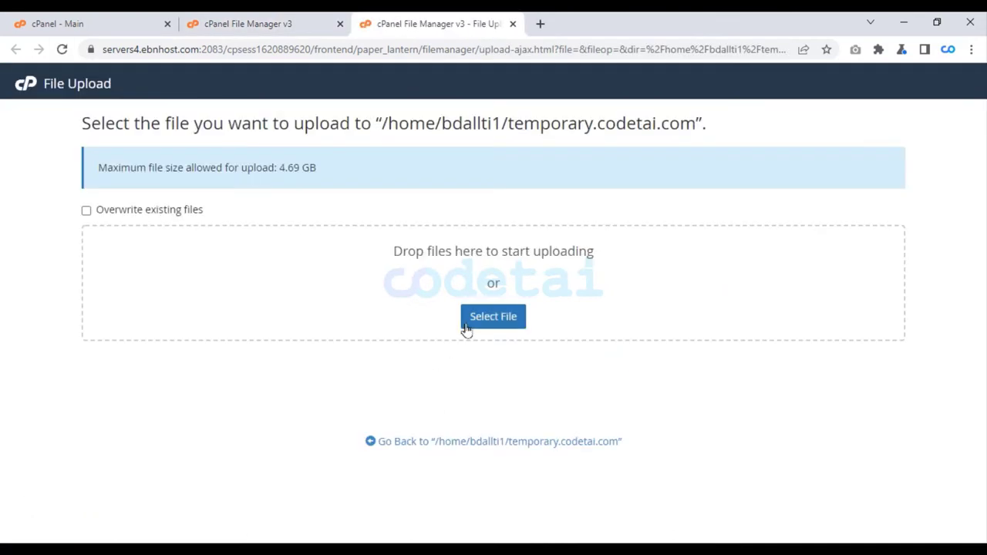
{"action": "left_click", "coordinate": [468, 323]}
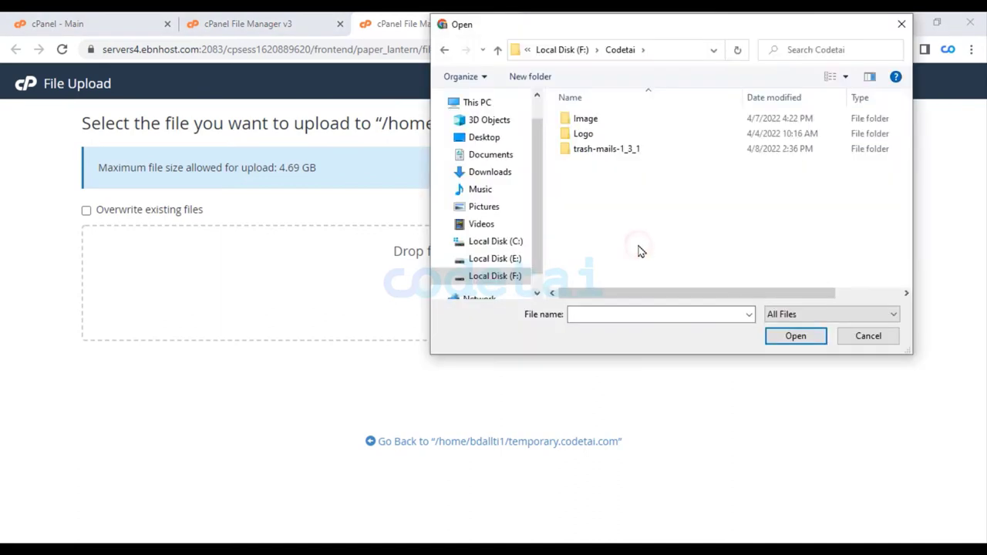
{"action": "left_click", "coordinate": [639, 151]}
{"action": "double_click", "coordinate": [638, 151]}
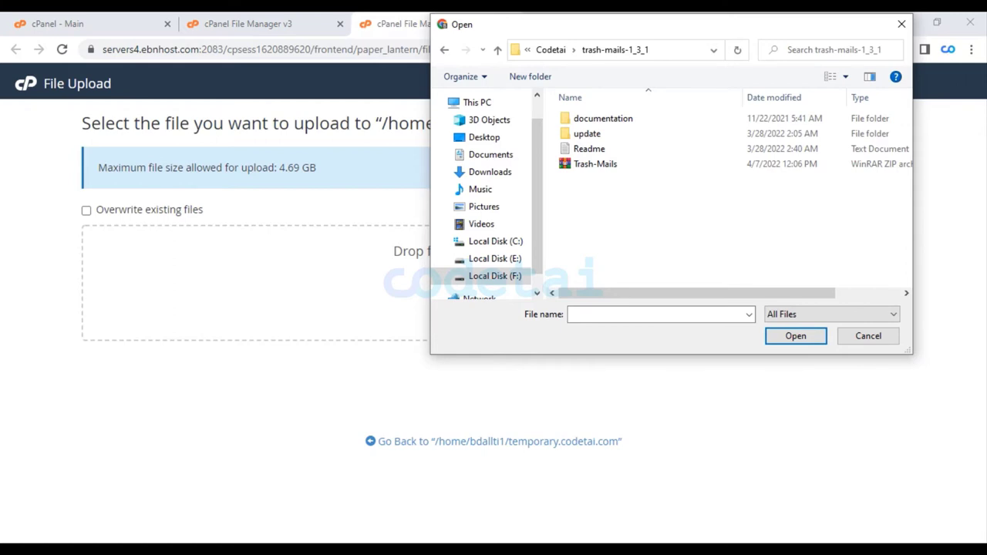
{"action": "left_click", "coordinate": [639, 165]}
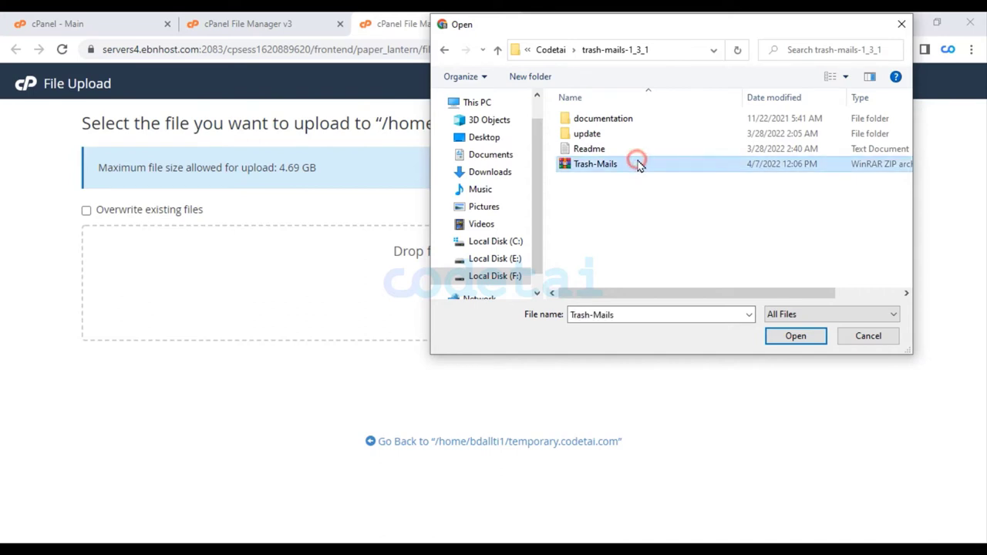
{"action": "left_click", "coordinate": [789, 338]}
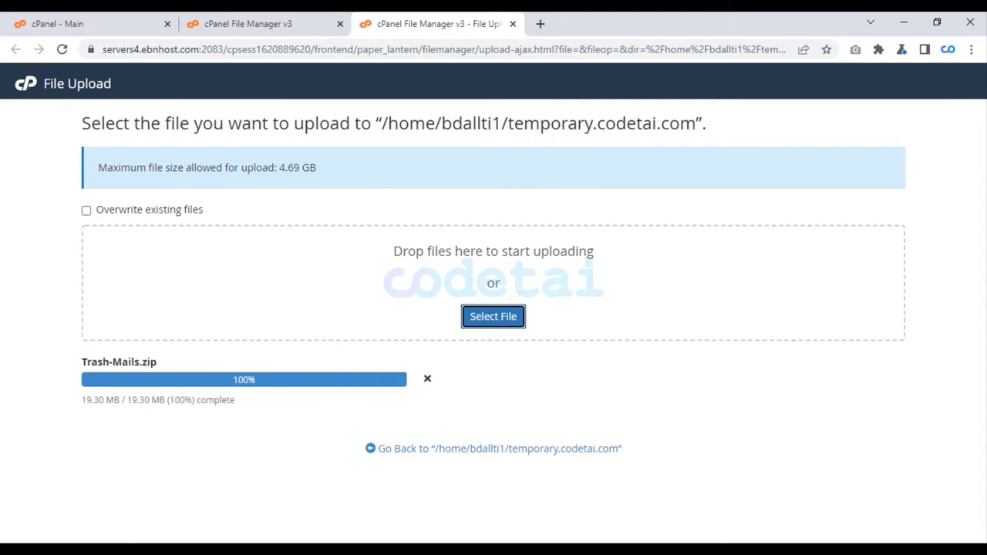
{"action": "left_click", "coordinate": [399, 450]}
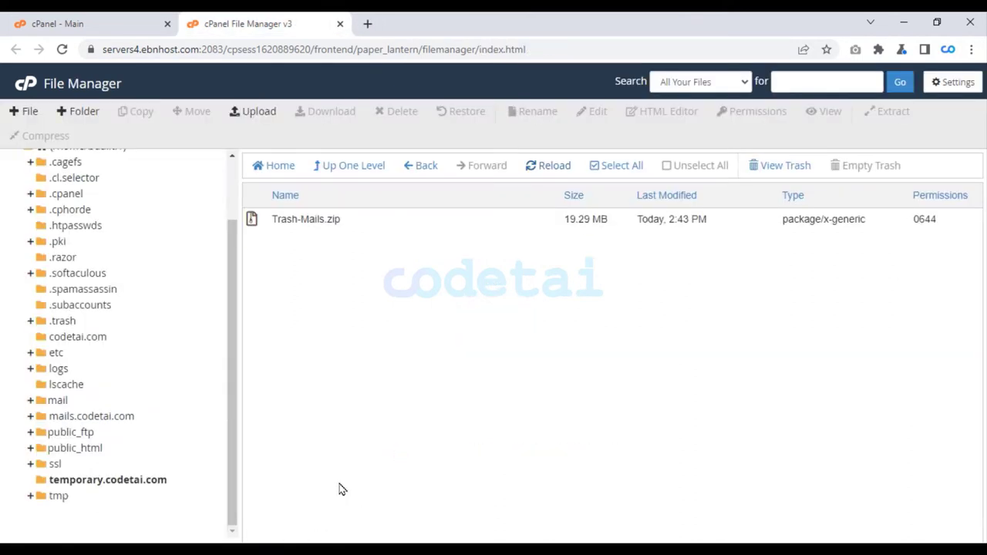
Step: Extract Trash-Mails.zip into temporary.codetai.com, then delete the archive
{"action": "left_click", "coordinate": [536, 223]}
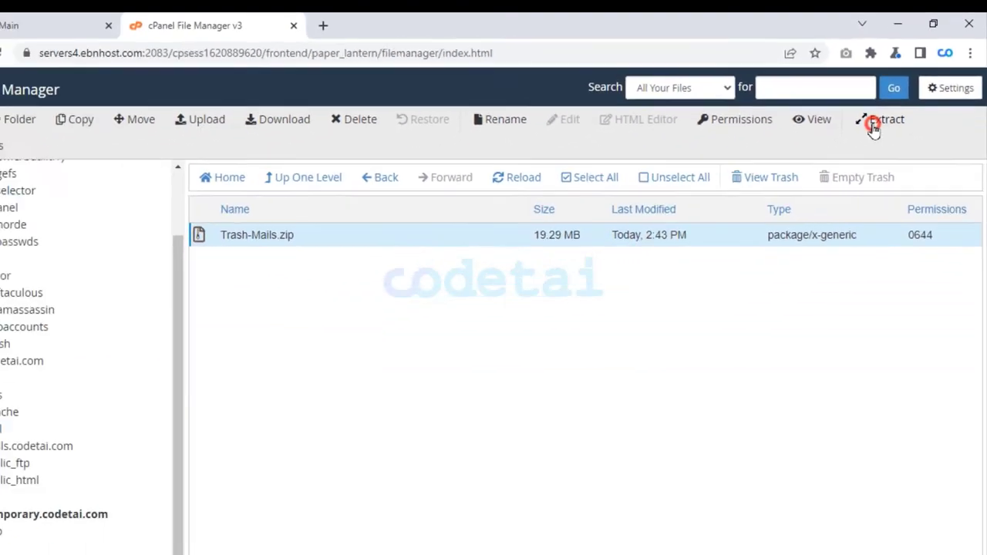
{"action": "left_click", "coordinate": [745, 279]}
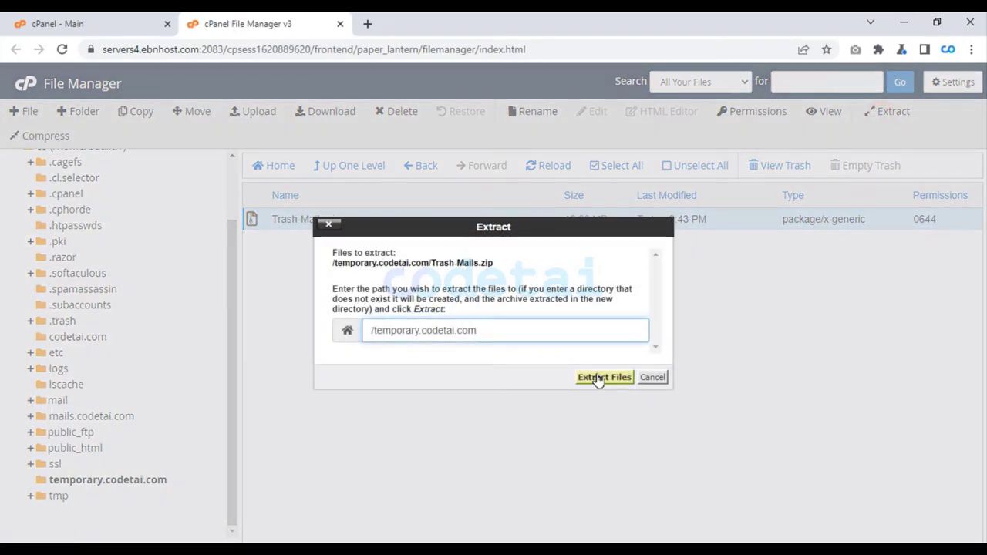
{"action": "left_click", "coordinate": [599, 378]}
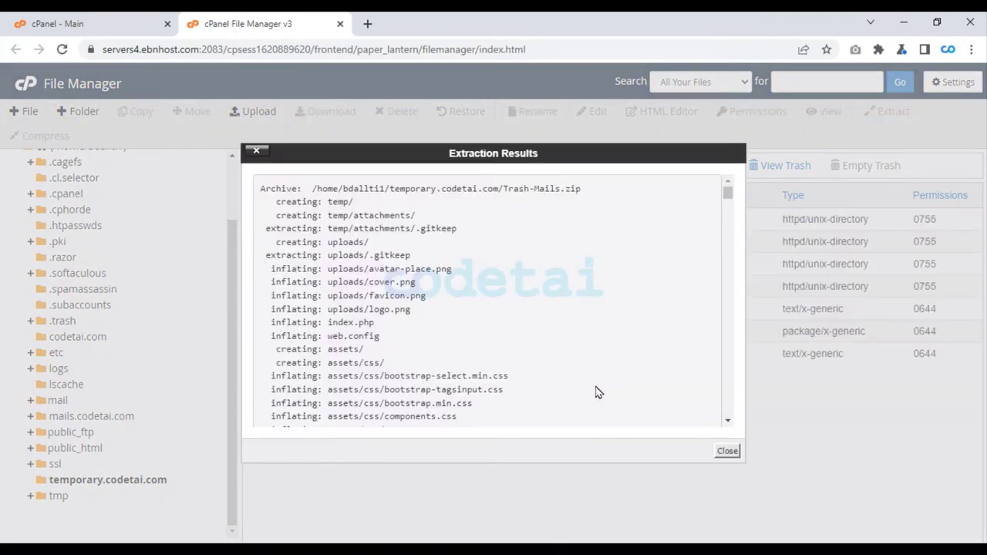
{"action": "left_click", "coordinate": [727, 451]}
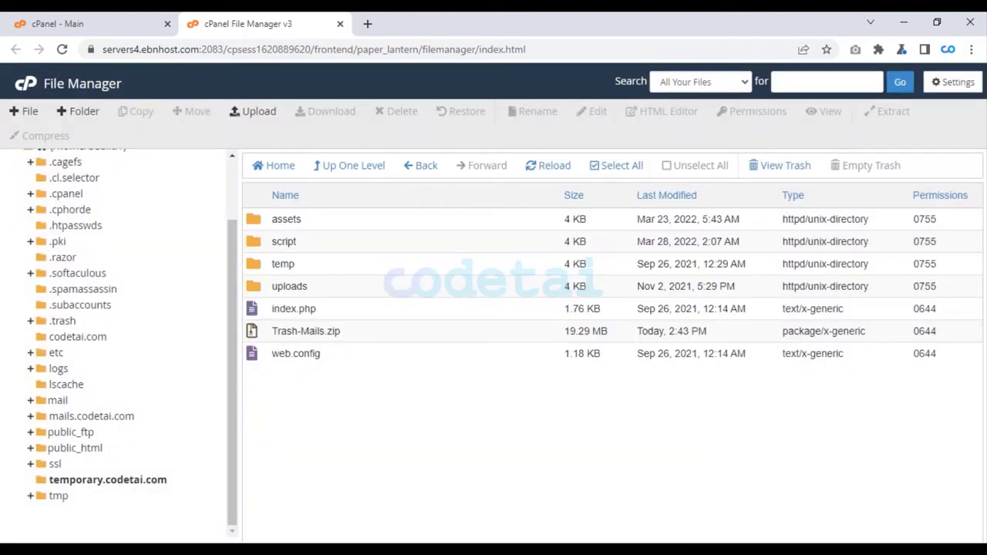
{"action": "left_click", "coordinate": [430, 336]}
{"action": "left_click", "coordinate": [396, 110]}
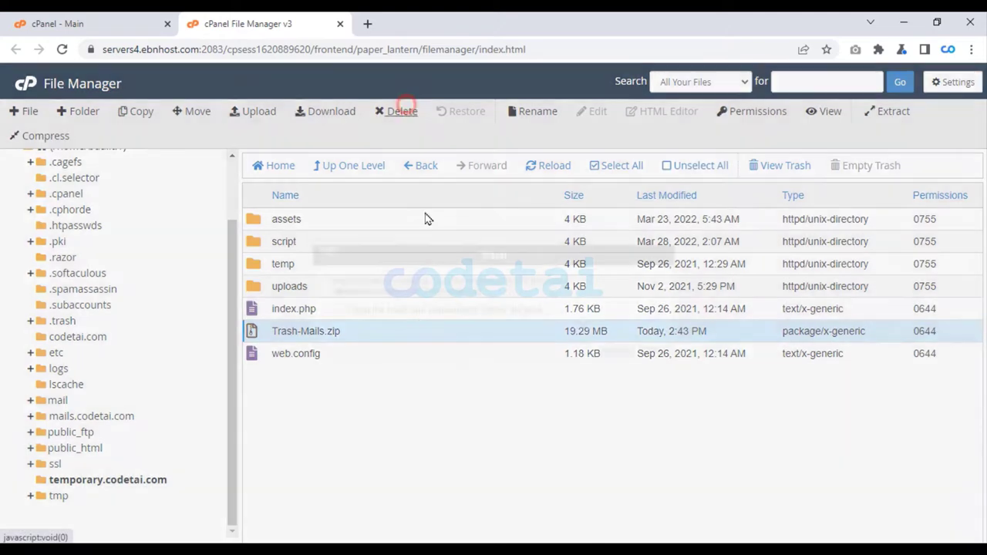
{"action": "left_click", "coordinate": [599, 351]}
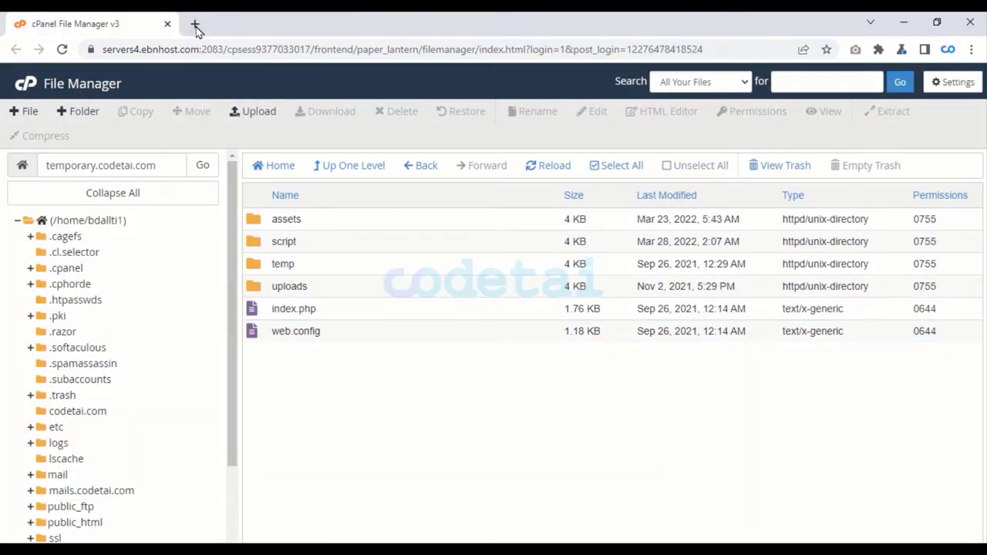
Step: Load temporary.codetai.com in a new tab, confirm it shows 404 Not Found, and return to File Manager
{"action": "left_click", "coordinate": [196, 26]}
{"action": "left_click", "coordinate": [203, 44]}
{"action": "type", "text": "temporary.codetai.com"}
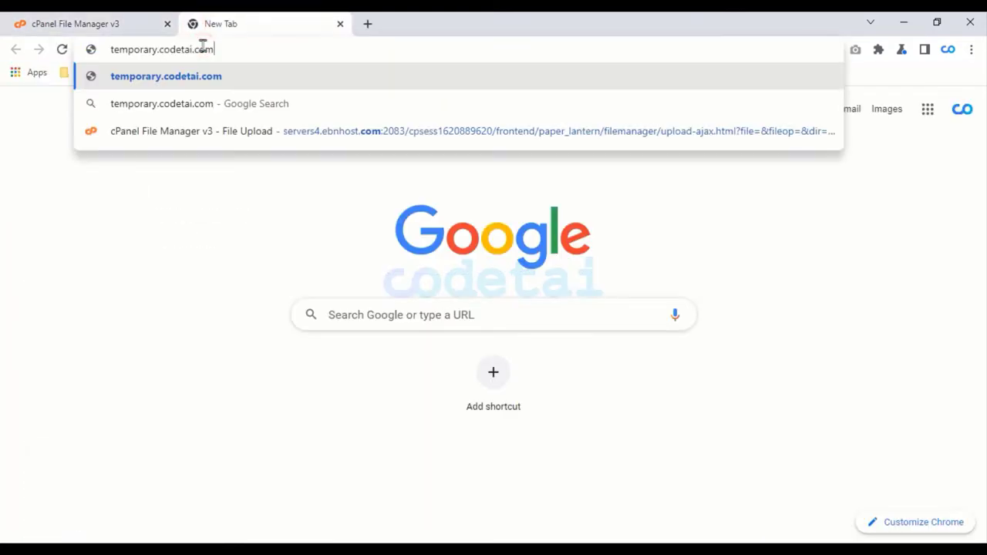
{"action": "key", "text": "Return"}
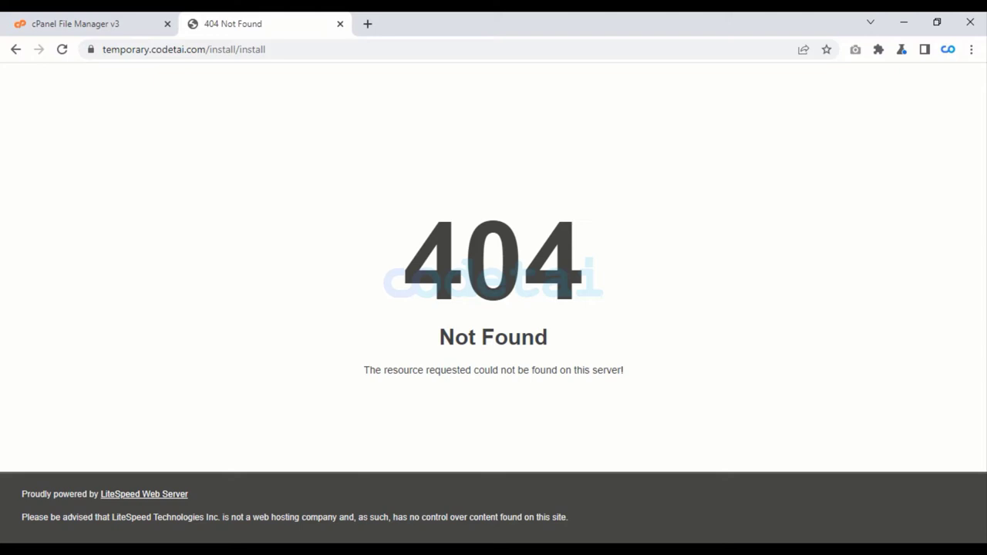
{"action": "left_click", "coordinate": [95, 22]}
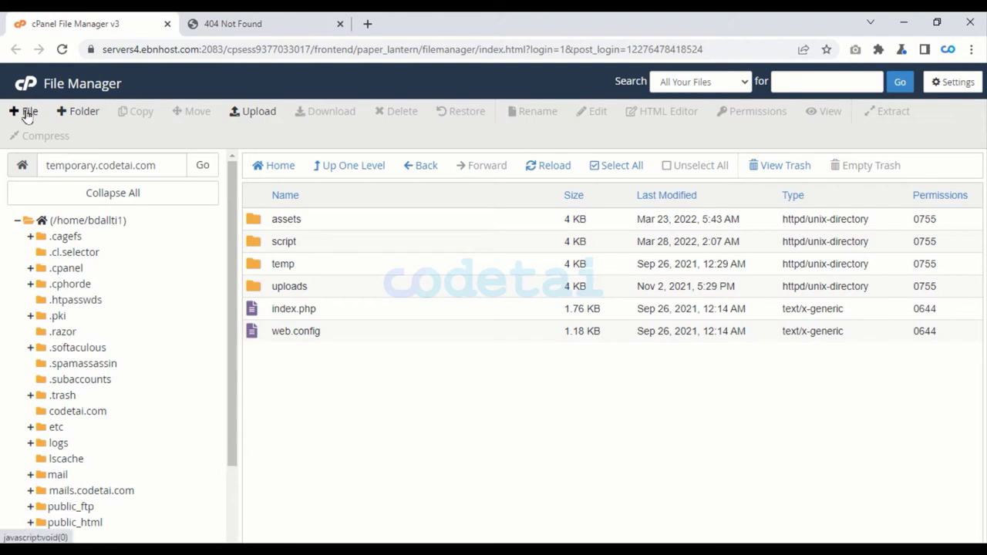
Step: Create a new file named .htaccess and open it in the text editor
{"action": "left_click", "coordinate": [29, 111]}
{"action": "left_click", "coordinate": [377, 269]}
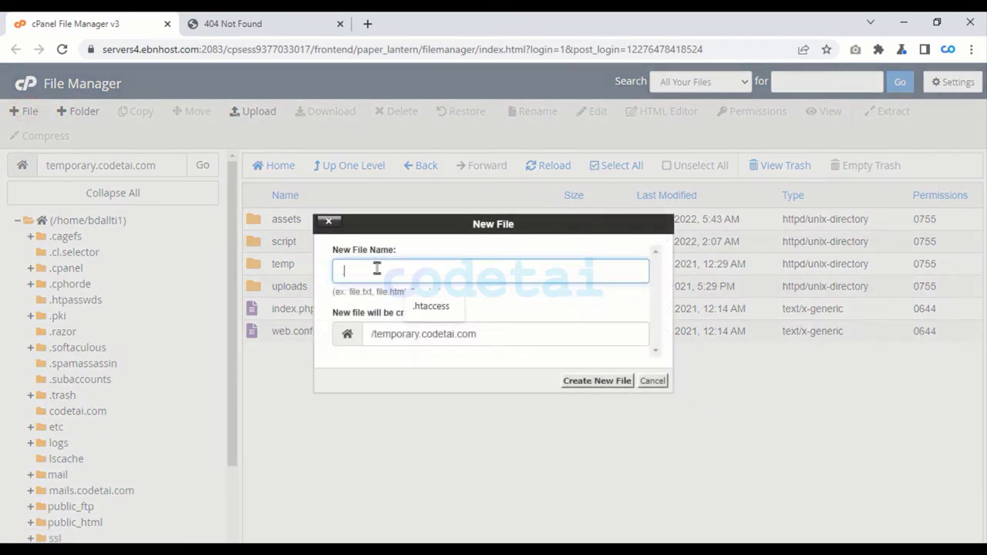
{"action": "type", "text": ".htaccess"}
{"action": "left_click", "coordinate": [580, 381]}
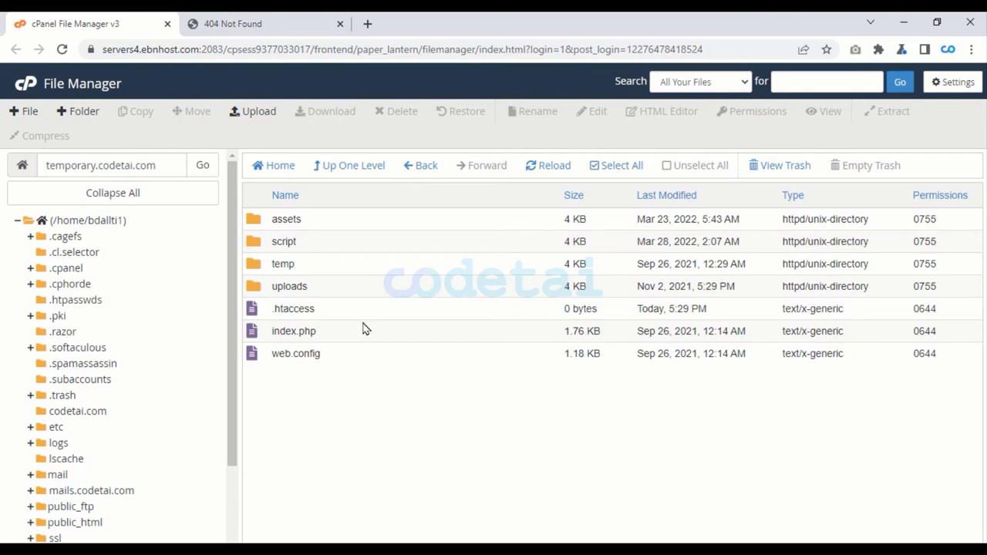
{"action": "right_click", "coordinate": [364, 308]}
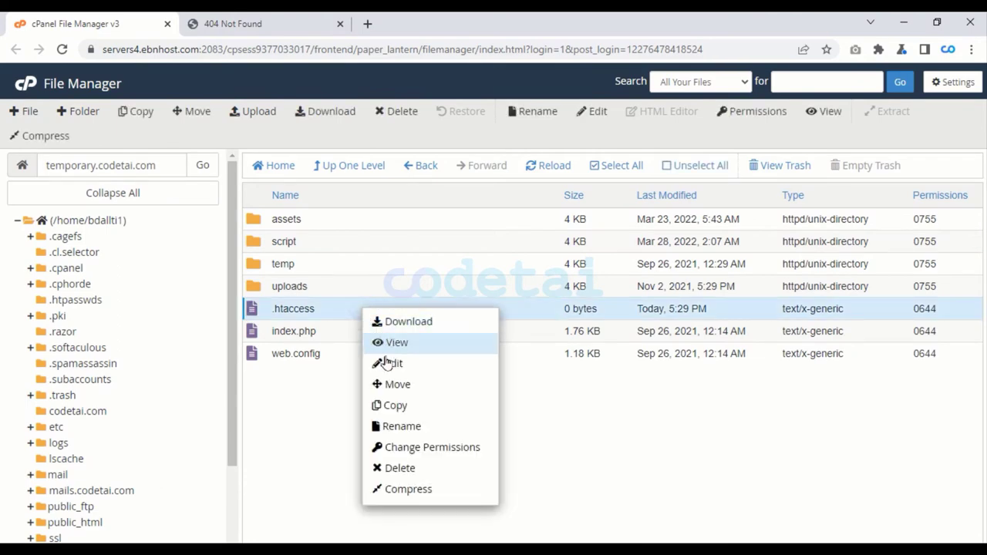
{"action": "left_click", "coordinate": [390, 363]}
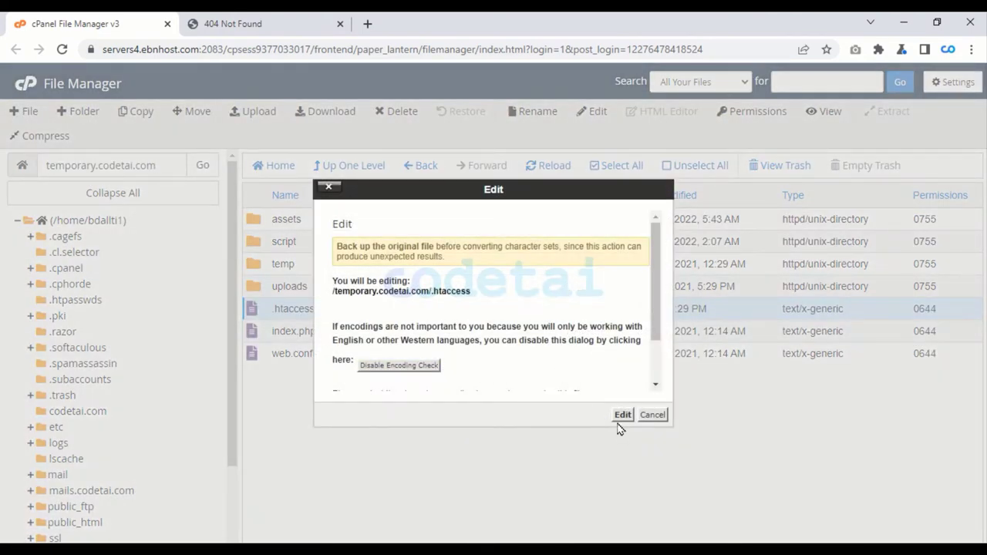
{"action": "left_click", "coordinate": [622, 414]}
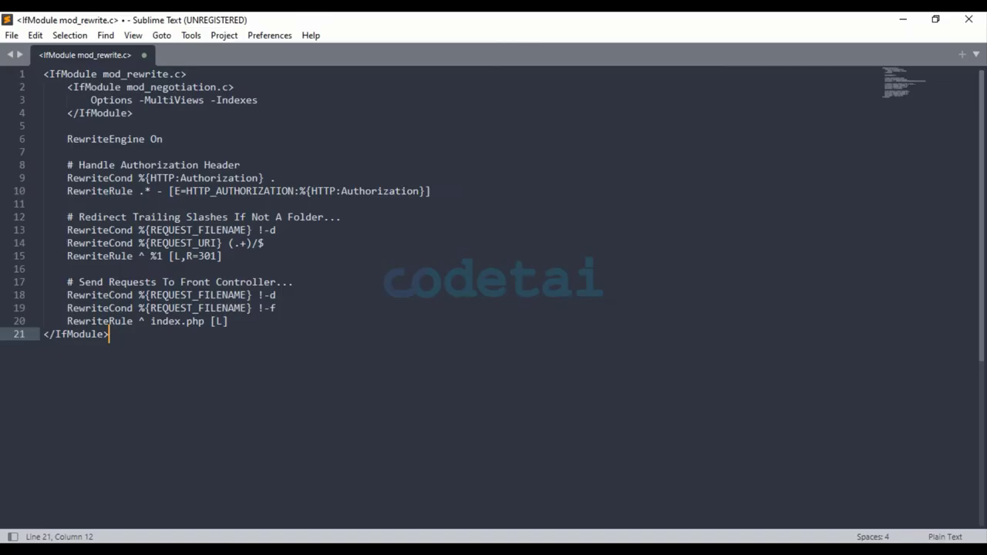
Step: Paste the mod_rewrite rules copied from Sublime Text into .htaccess, save, and close the editor
{"action": "left_click_drag", "start_coordinate": [109, 334], "coordinate": [27, 74]}
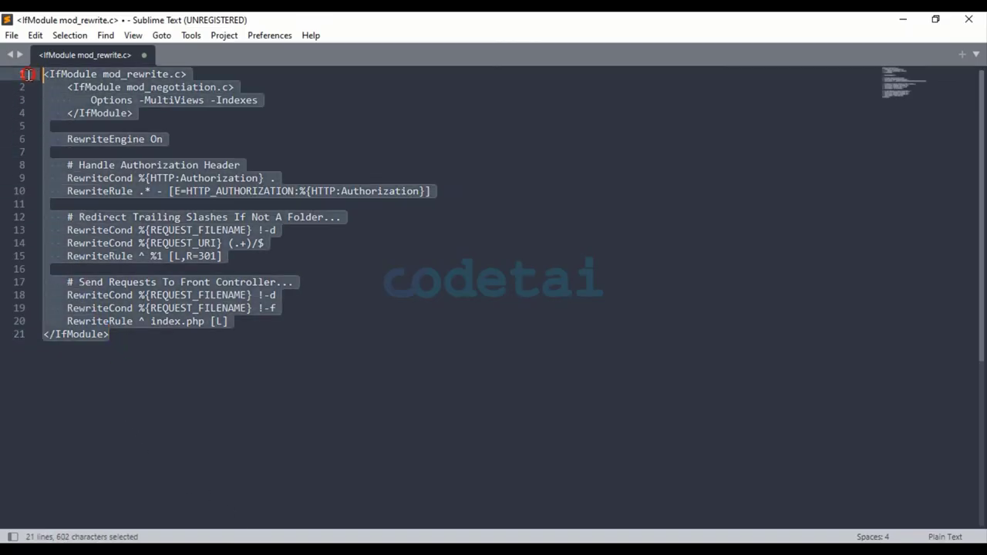
{"action": "right_click", "coordinate": [82, 125]}
{"action": "left_click", "coordinate": [116, 168]}
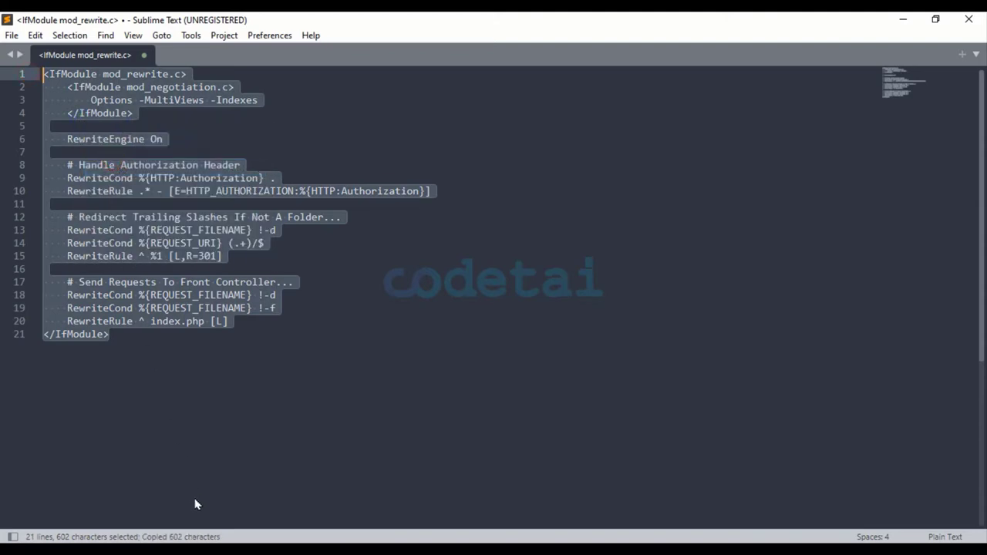
{"action": "key", "text": "alt+Tab"}
{"action": "left_click", "coordinate": [235, 213]}
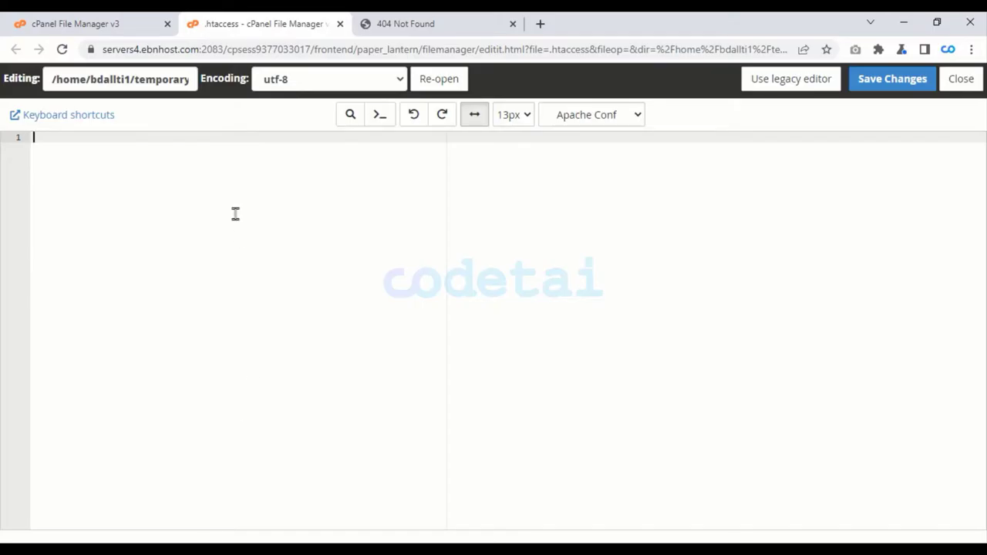
{"action": "right_click", "coordinate": [235, 214]}
{"action": "left_click", "coordinate": [270, 326]}
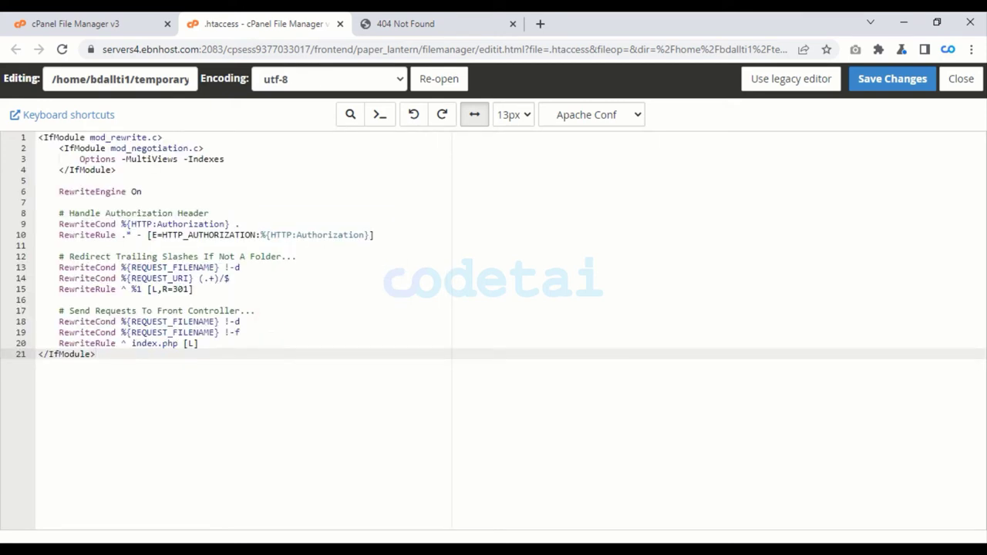
{"action": "left_click", "coordinate": [869, 90]}
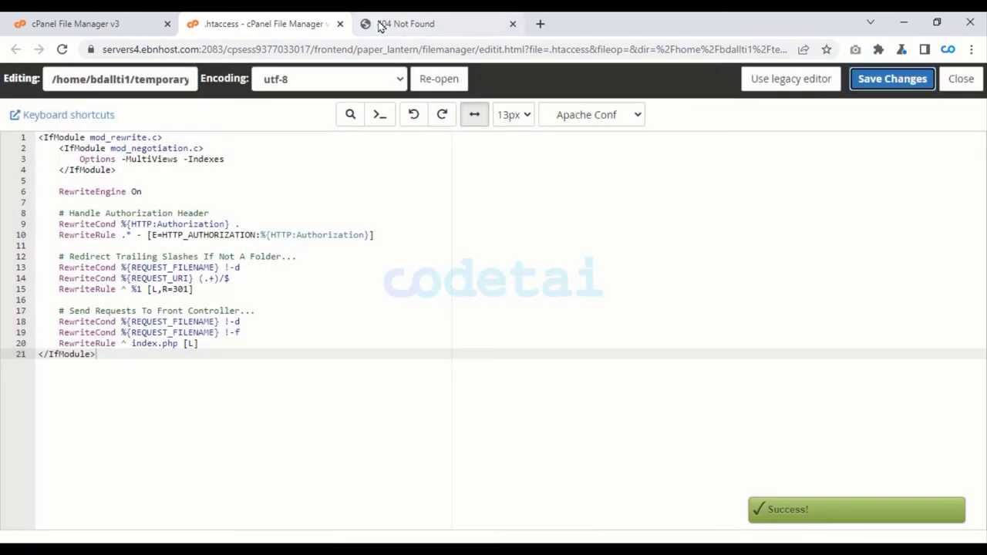
{"action": "left_click", "coordinate": [340, 24]}
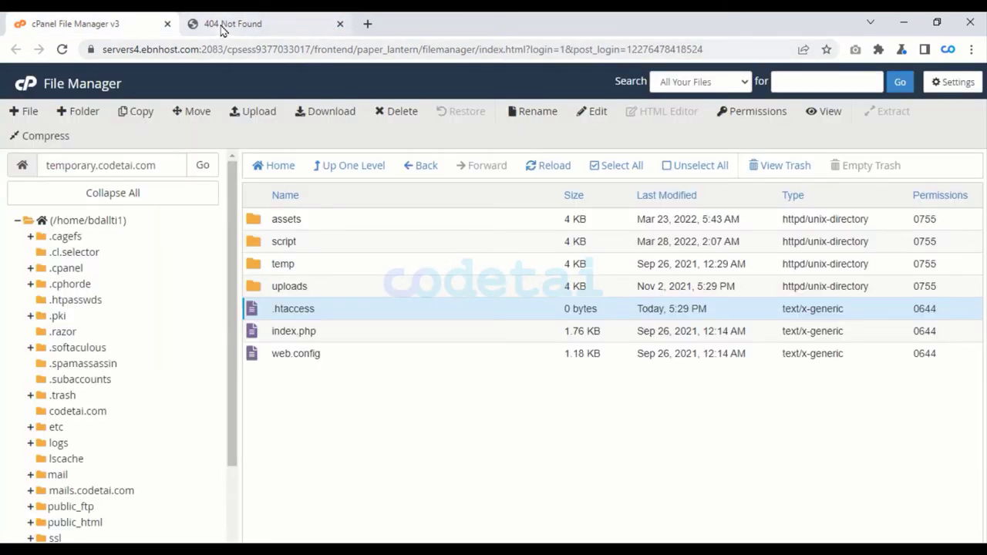
Step: Reload the site to start the installer and continue past requirements to Database information
{"action": "left_click", "coordinate": [222, 27]}
{"action": "left_click", "coordinate": [62, 49]}
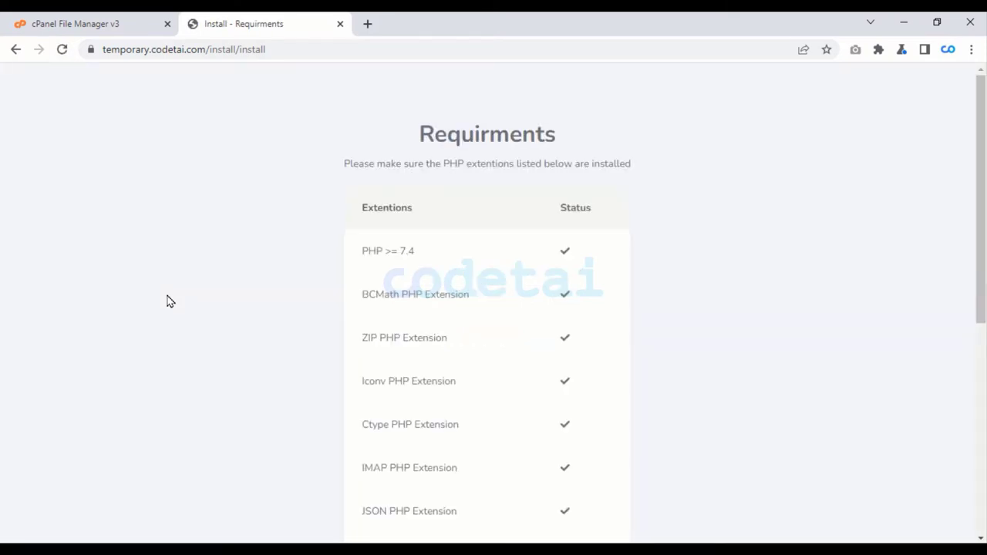
{"action": "scroll", "coordinate": [170, 301], "scroll_direction": "down", "scroll_amount": 5}
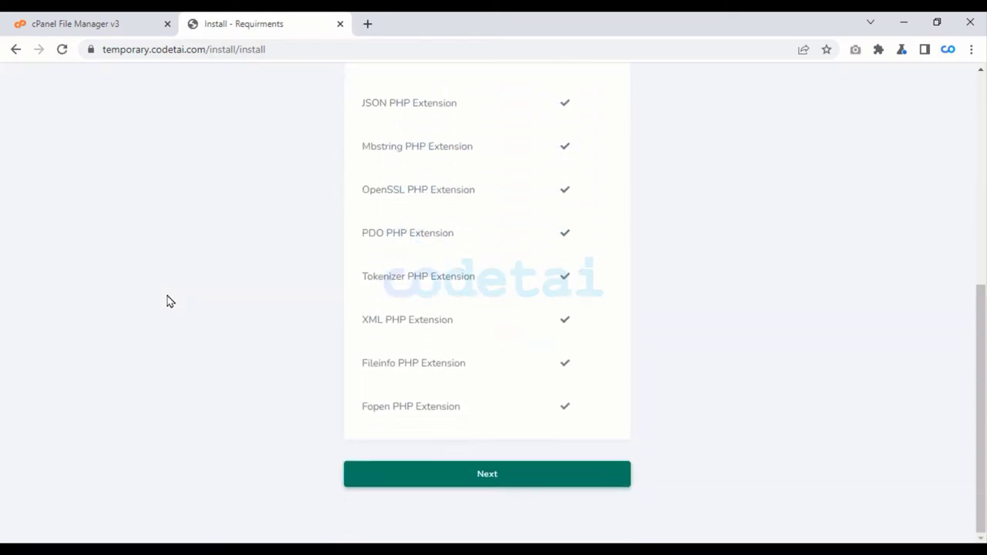
{"action": "left_click", "coordinate": [444, 482]}
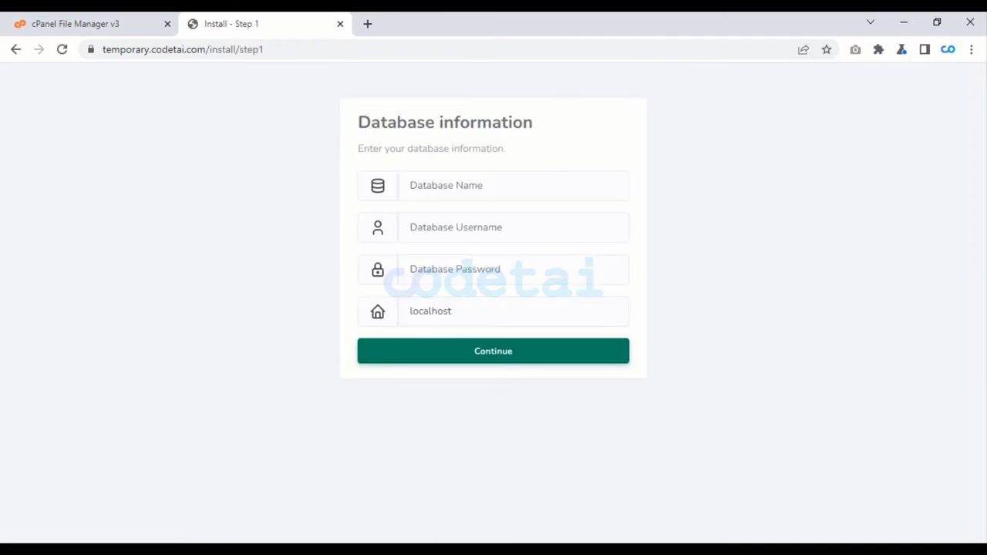
Step: Return to cPanel's home page and go to MySQL Databases
{"action": "left_click", "coordinate": [66, 19]}
{"action": "left_click", "coordinate": [26, 80]}
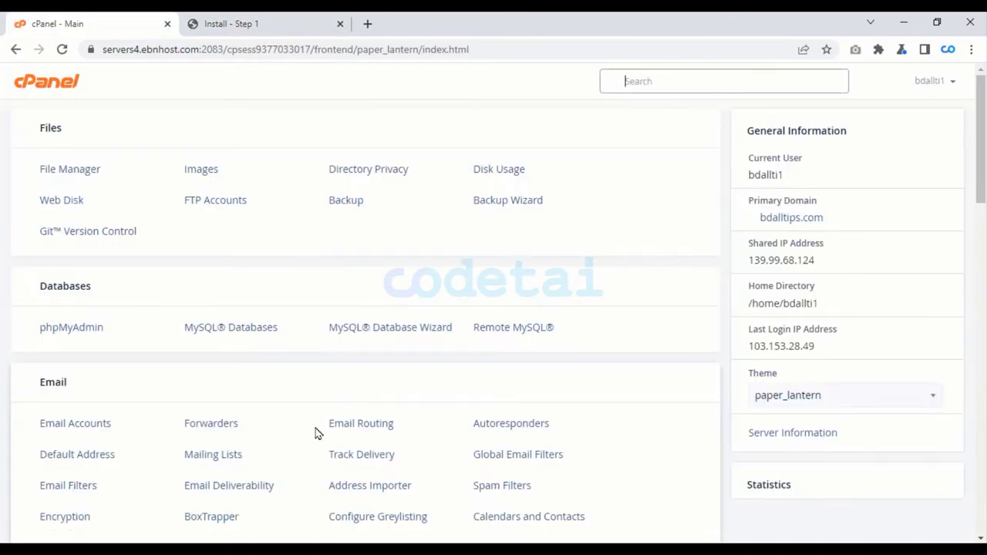
{"action": "left_click", "coordinate": [226, 330]}
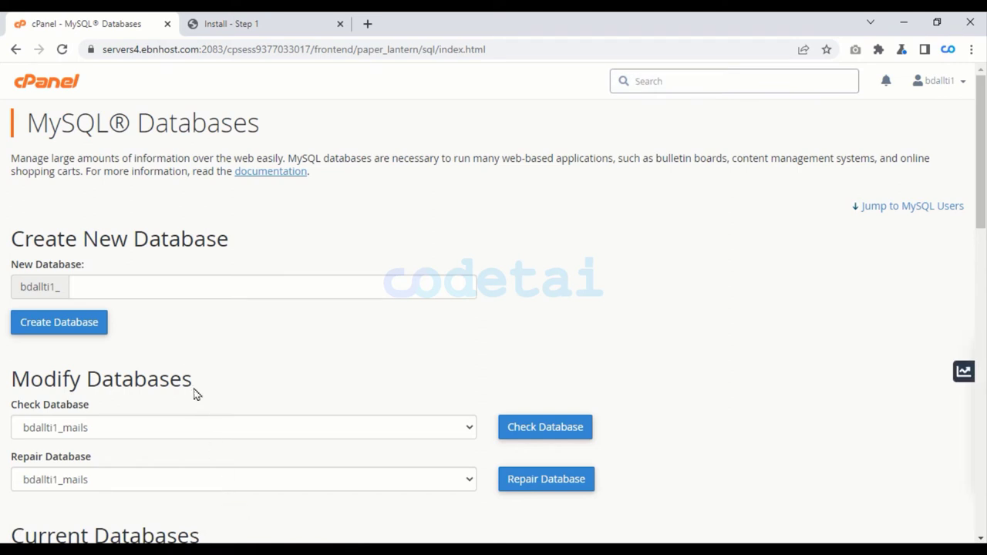
Step: Create a MySQL database named temporary
{"action": "left_click", "coordinate": [179, 278]}
{"action": "type", "text": "te"}
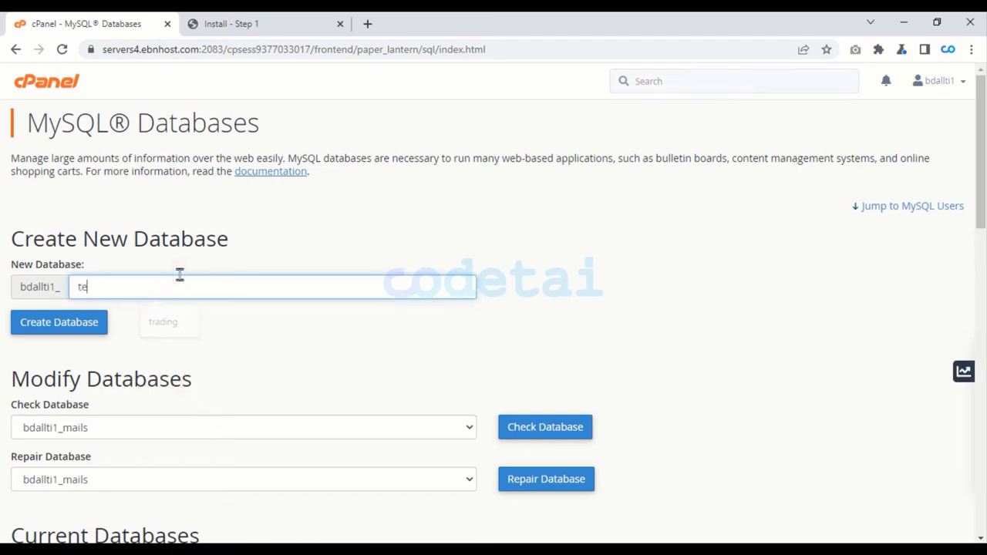
{"action": "type", "text": "mporary"}
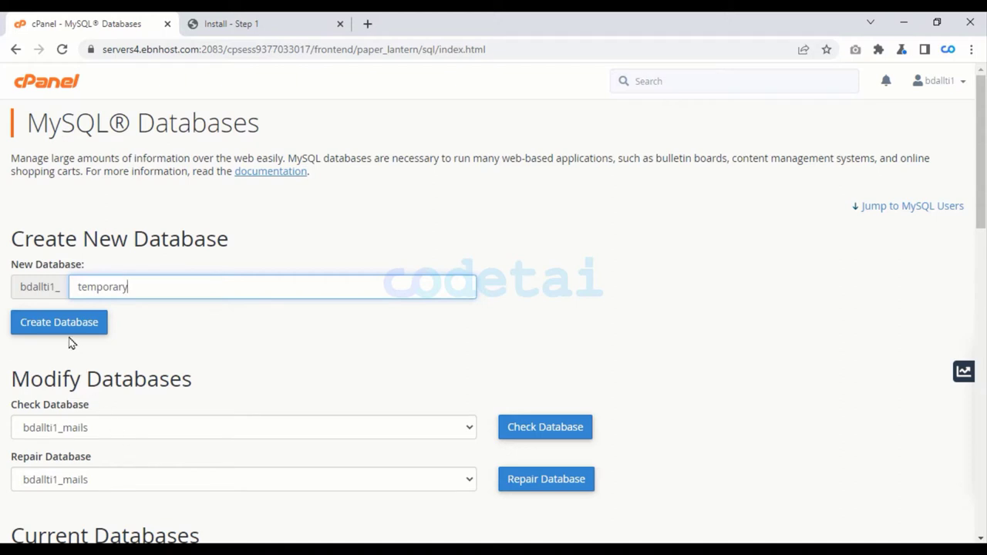
{"action": "left_click", "coordinate": [68, 334]}
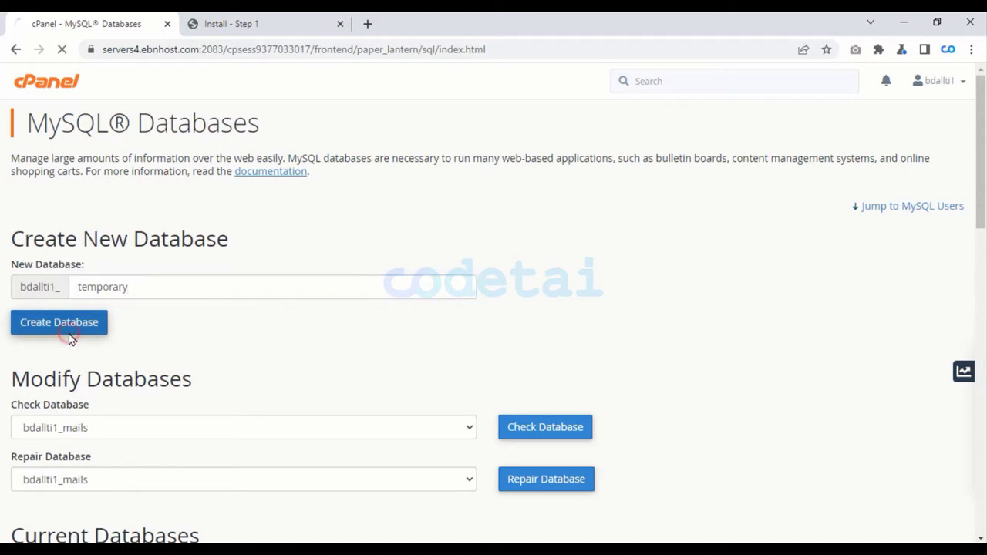
{"action": "left_click", "coordinate": [494, 218]}
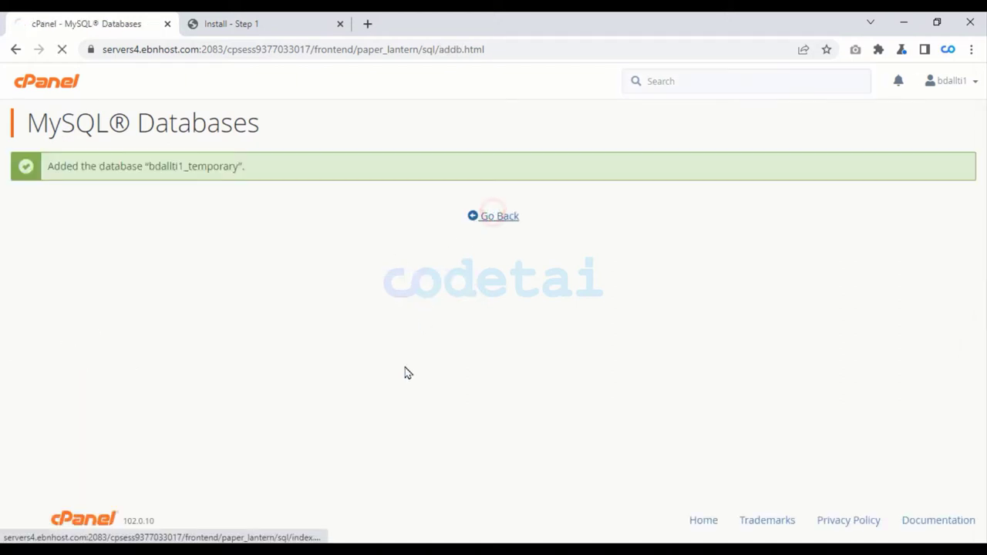
Step: Enter username temporary and fill in a copied, generated Very Strong password
{"action": "scroll", "coordinate": [406, 409], "scroll_direction": "down", "scroll_amount": 6}
{"action": "scroll", "coordinate": [410, 431], "scroll_direction": "down", "scroll_amount": 3}
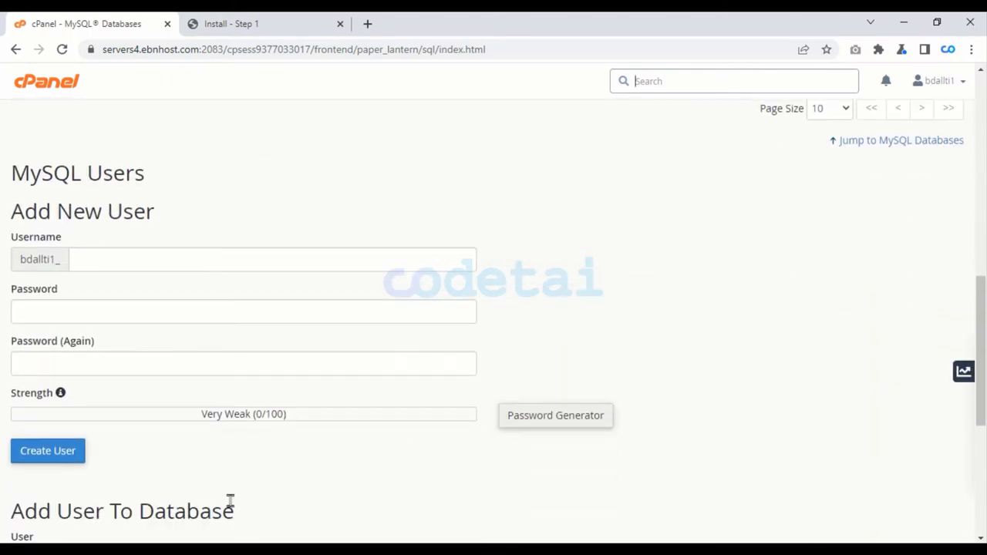
{"action": "left_click", "coordinate": [175, 259]}
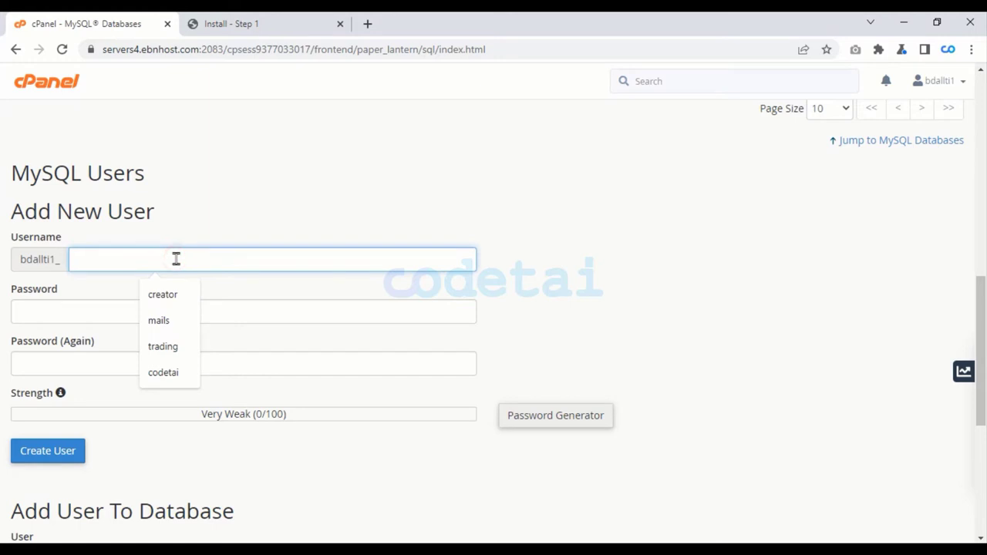
{"action": "type", "text": "temporary"}
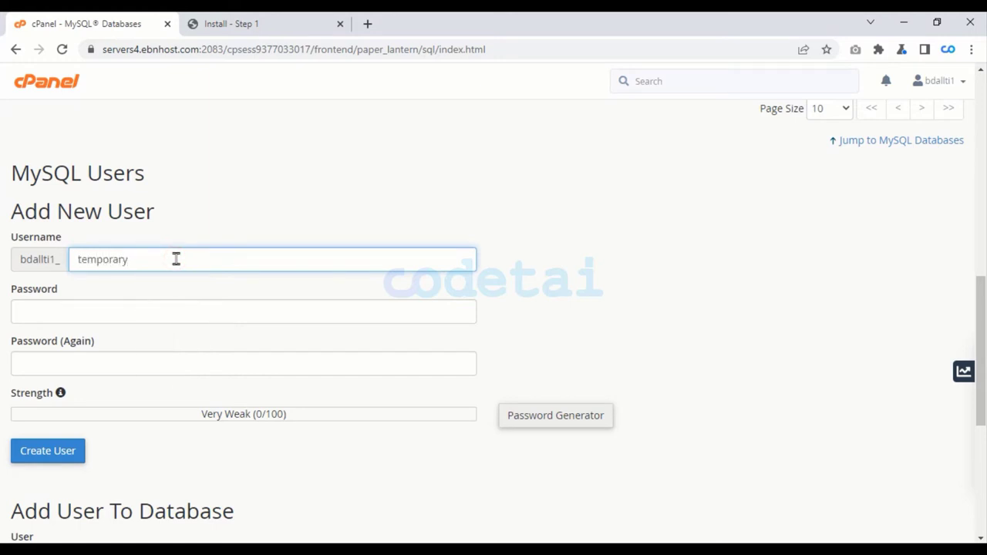
{"action": "left_click", "coordinate": [525, 423]}
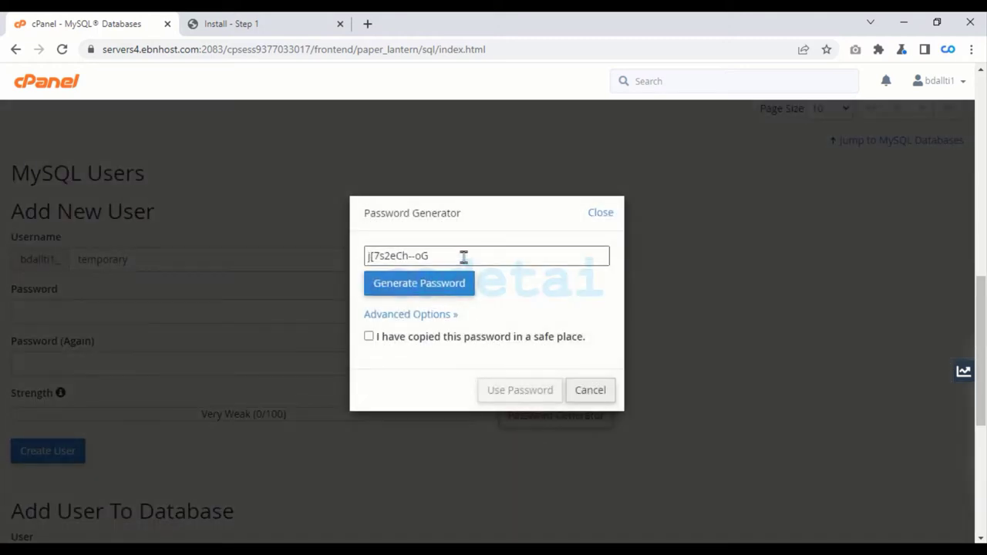
{"action": "left_click", "coordinate": [463, 256]}
{"action": "triple_click", "coordinate": [463, 256]}
{"action": "right_click", "coordinate": [463, 256]}
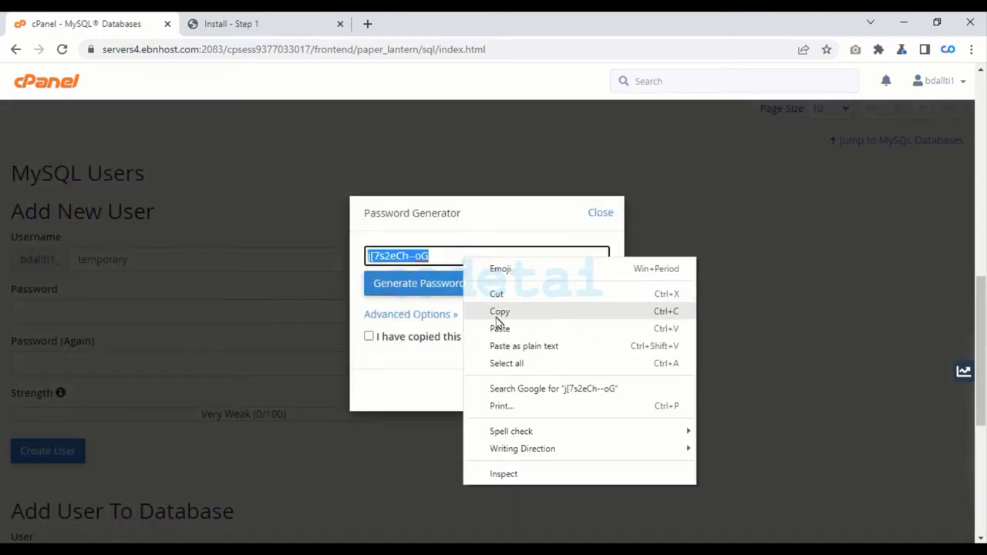
{"action": "left_click", "coordinate": [496, 315]}
{"action": "left_click", "coordinate": [370, 337]}
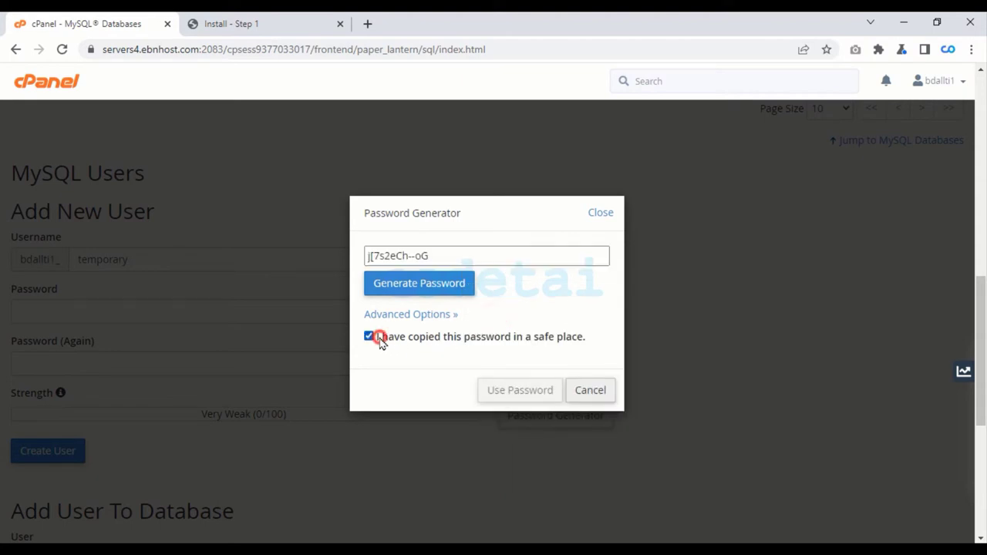
{"action": "left_click", "coordinate": [514, 391]}
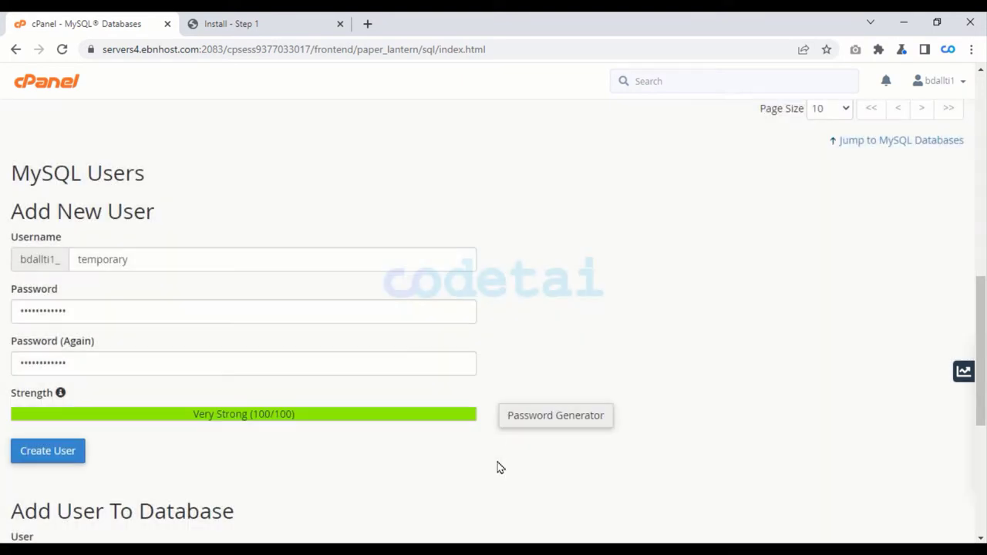
Step: Paste the password into the installer's Database Password, then create the temporary MySQL user
{"action": "left_click", "coordinate": [282, 18]}
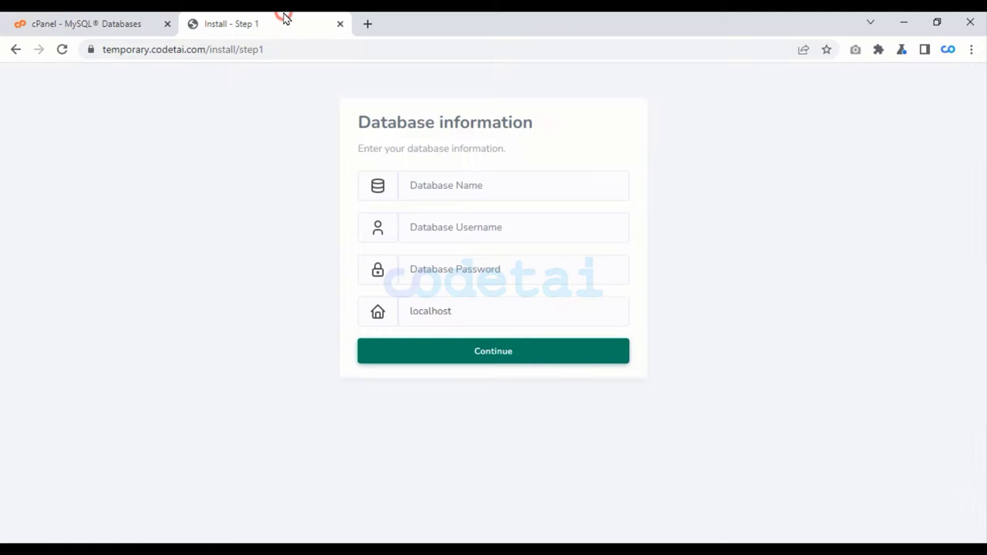
{"action": "right_click", "coordinate": [435, 264]}
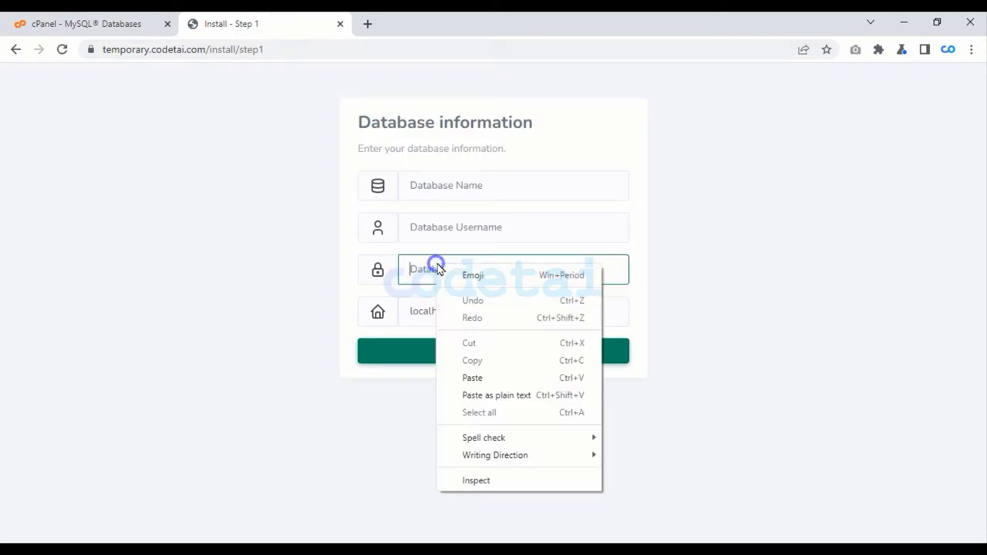
{"action": "left_click", "coordinate": [480, 378]}
{"action": "left_click", "coordinate": [139, 17]}
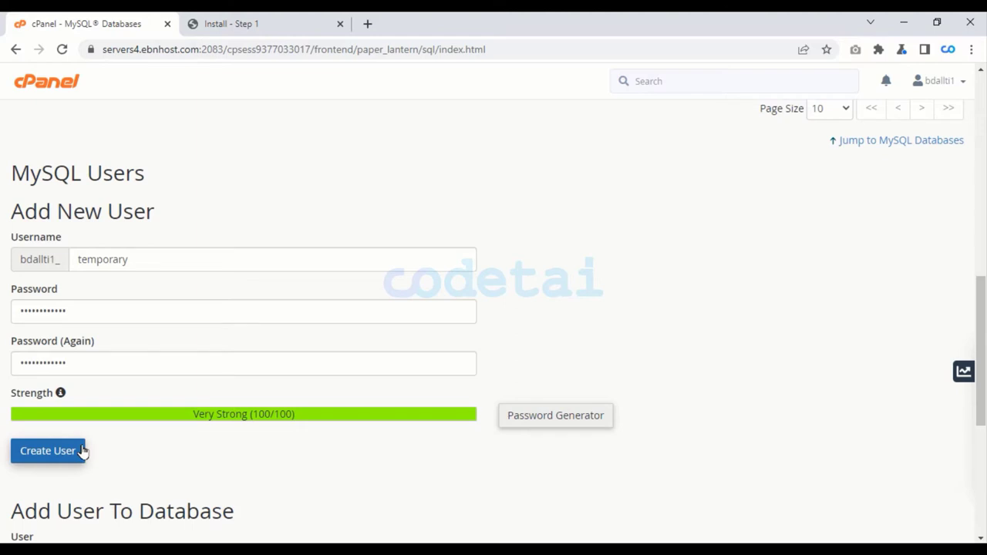
{"action": "left_click", "coordinate": [48, 451]}
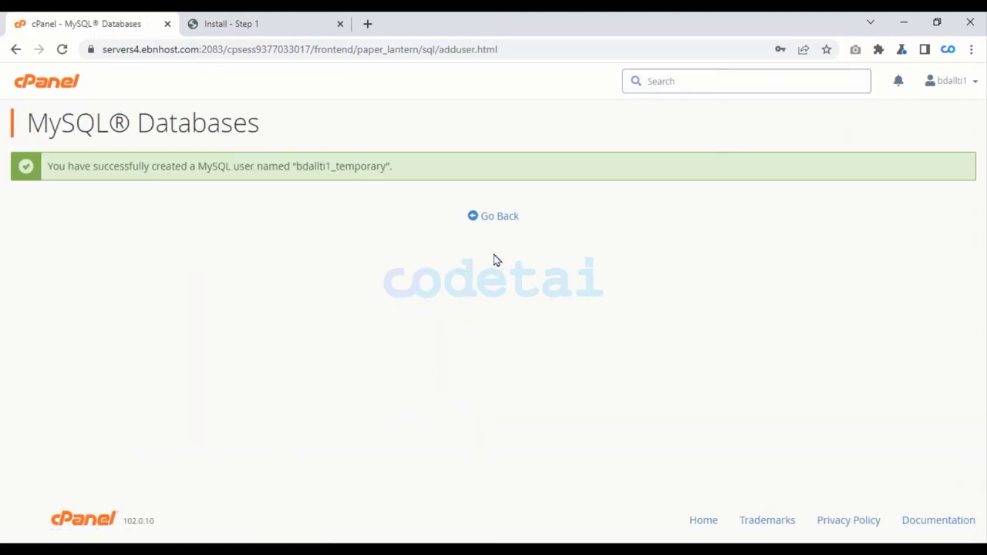
Step: Add user temporary to database temporary with ALL PRIVILEGES and save the changes
{"action": "left_click", "coordinate": [499, 217]}
{"action": "scroll", "coordinate": [430, 440], "scroll_direction": "down", "scroll_amount": 3}
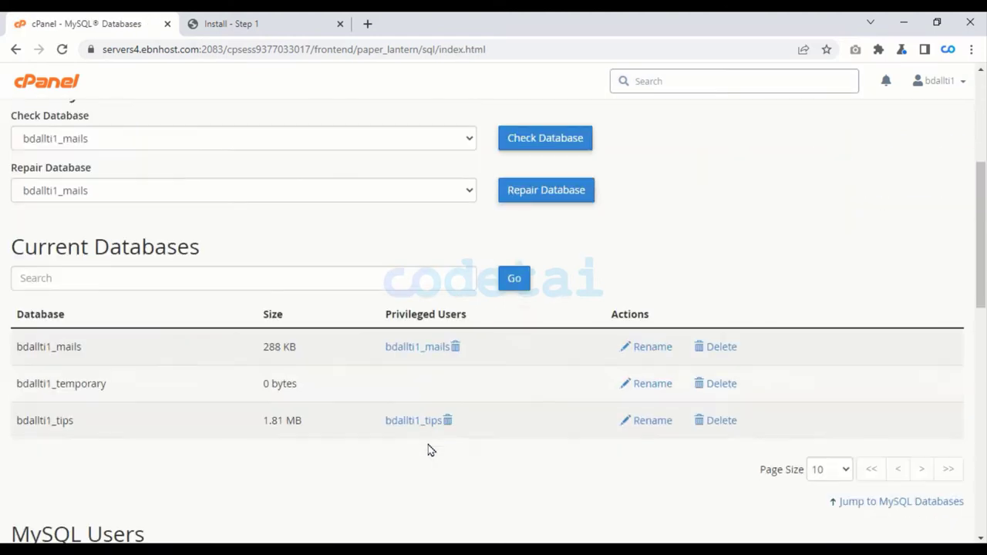
{"action": "scroll", "coordinate": [430, 450], "scroll_direction": "down", "scroll_amount": 10}
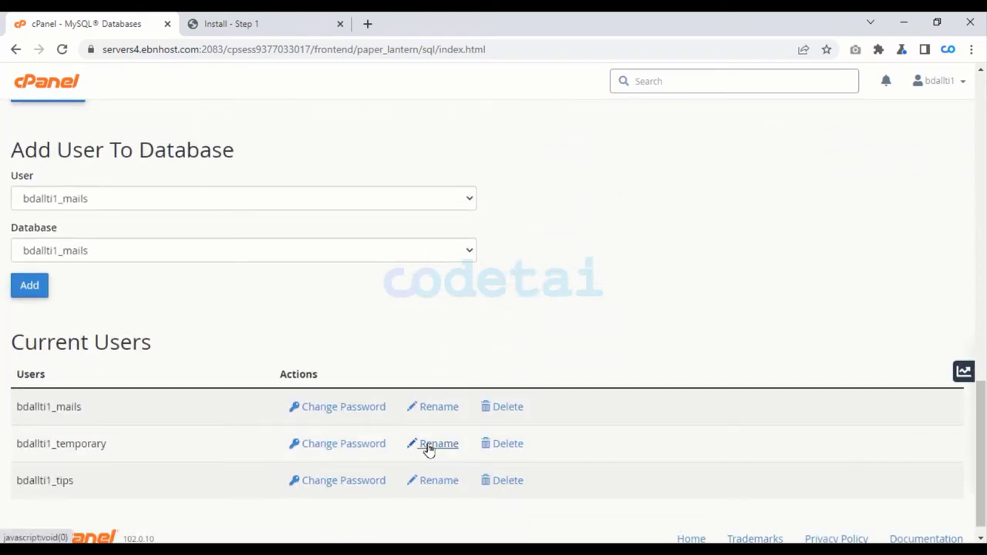
{"action": "left_click", "coordinate": [146, 197]}
{"action": "left_click", "coordinate": [142, 230]}
{"action": "left_click", "coordinate": [142, 249]}
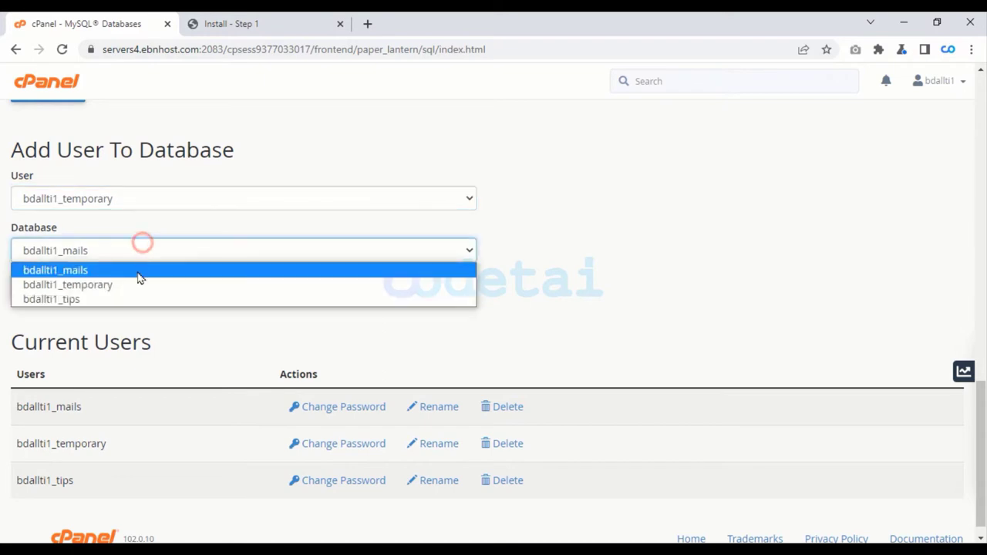
{"action": "left_click", "coordinate": [136, 287]}
{"action": "left_click", "coordinate": [37, 297]}
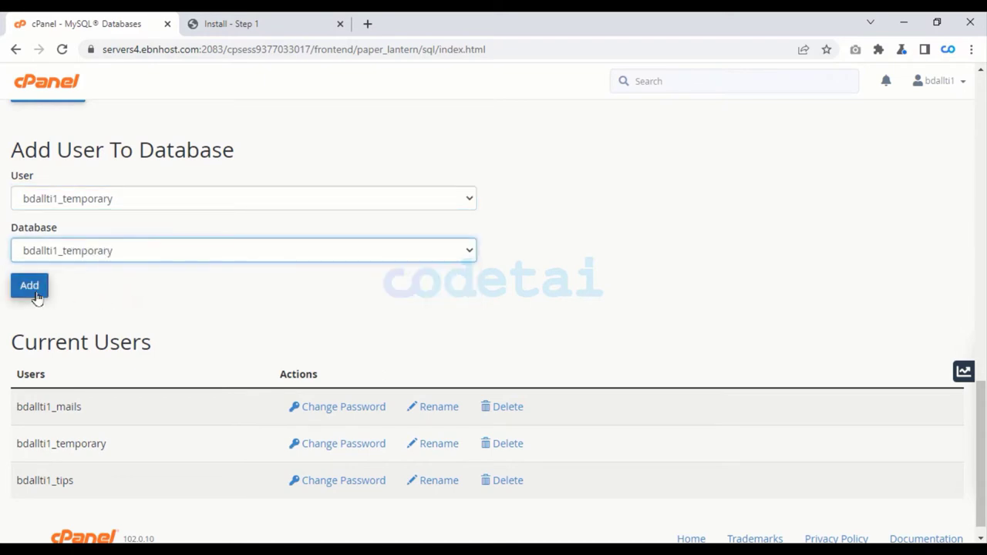
{"action": "left_click", "coordinate": [37, 297]}
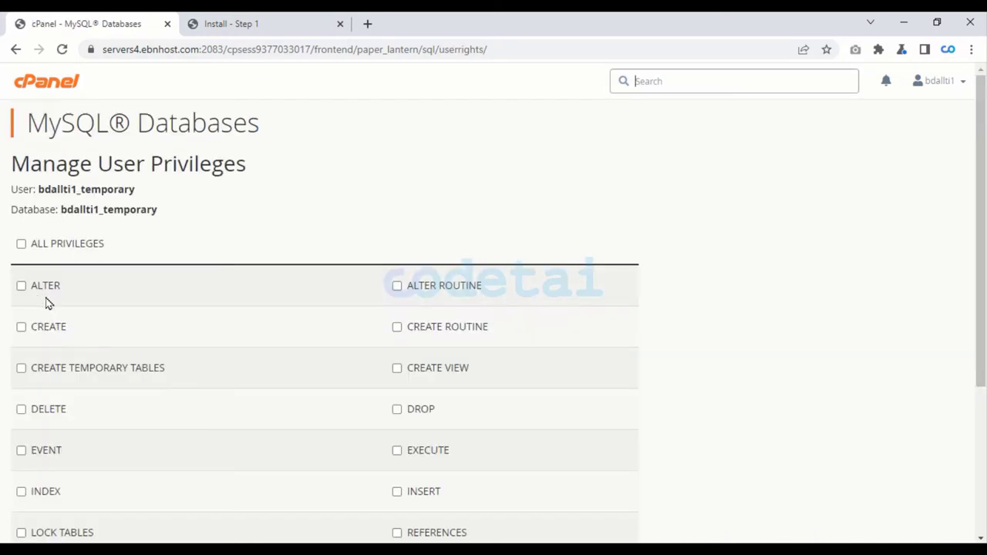
{"action": "left_click", "coordinate": [21, 243]}
{"action": "scroll", "coordinate": [36, 288], "scroll_direction": "down", "scroll_amount": 3}
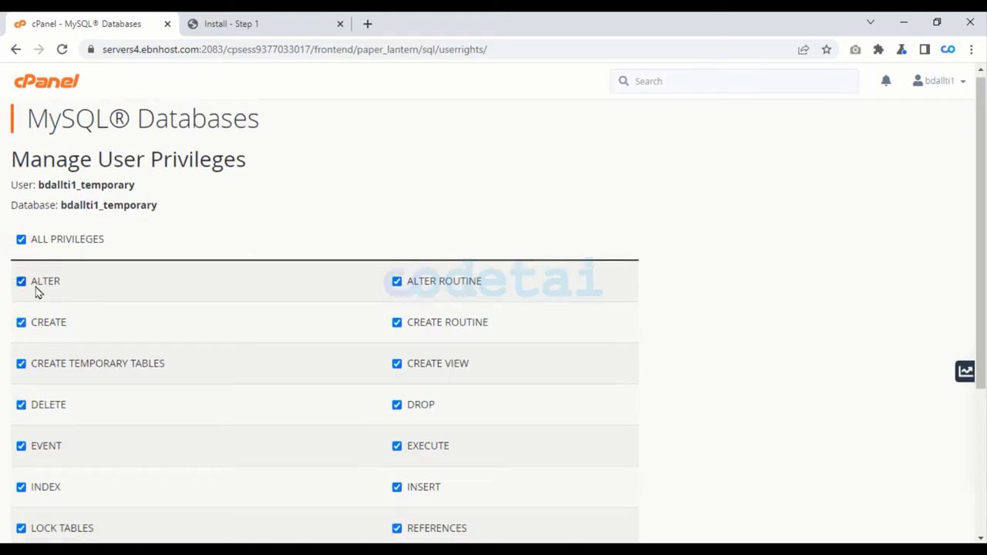
{"action": "left_click", "coordinate": [56, 444]}
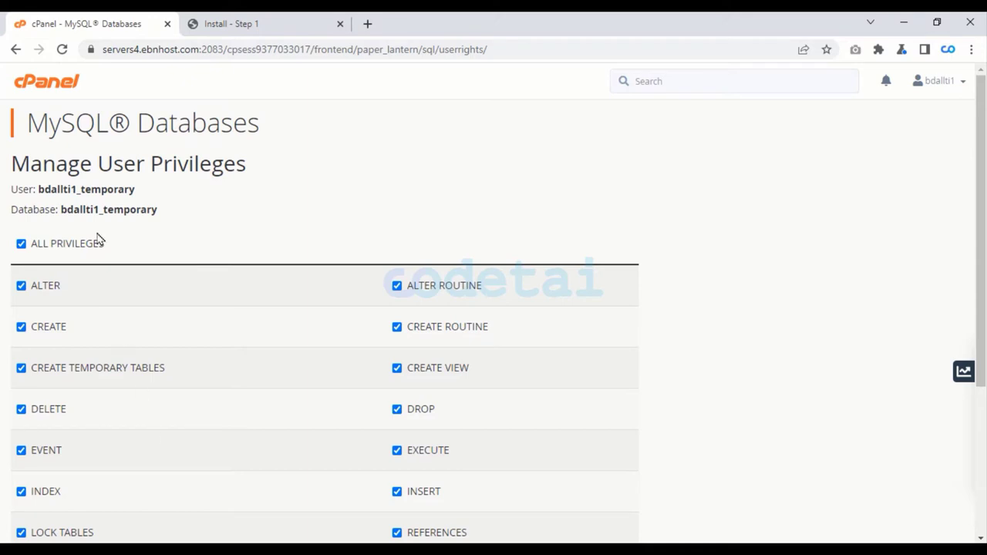
Step: Copy the MySQL user name from cPanel into the installer's Database Username
{"action": "left_click_drag", "start_coordinate": [136, 190], "coordinate": [40, 187]}
{"action": "right_click", "coordinate": [77, 191]}
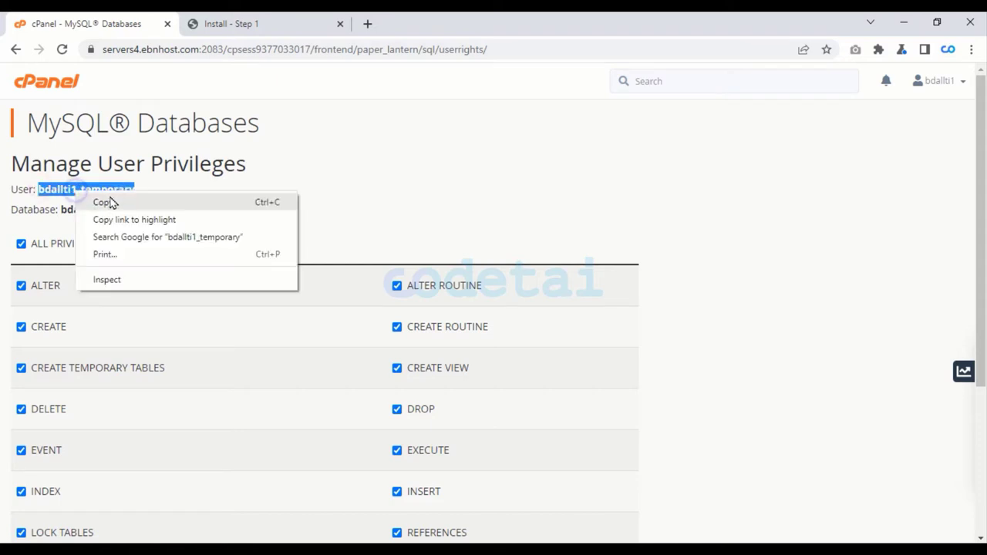
{"action": "left_click", "coordinate": [114, 199]}
{"action": "left_click", "coordinate": [245, 26]}
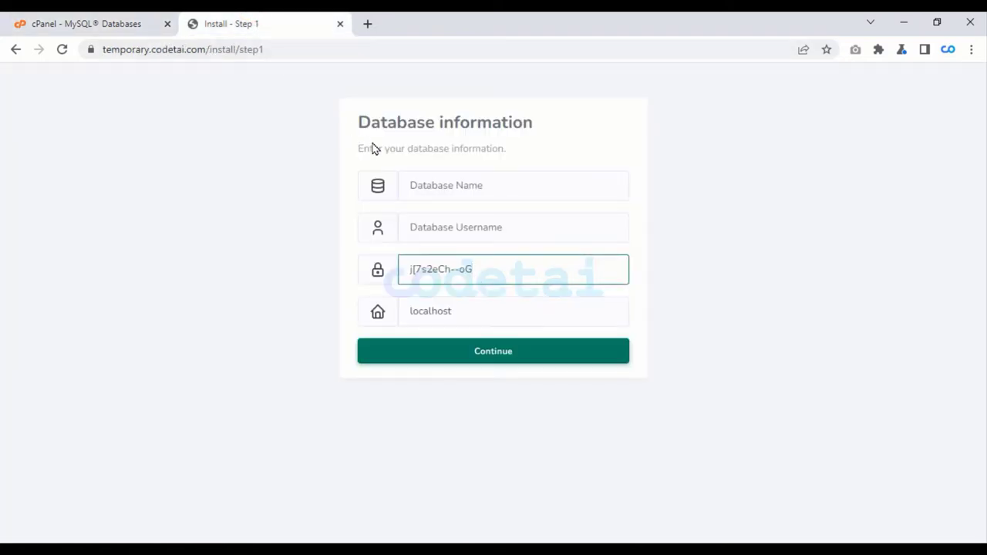
{"action": "right_click", "coordinate": [449, 224]}
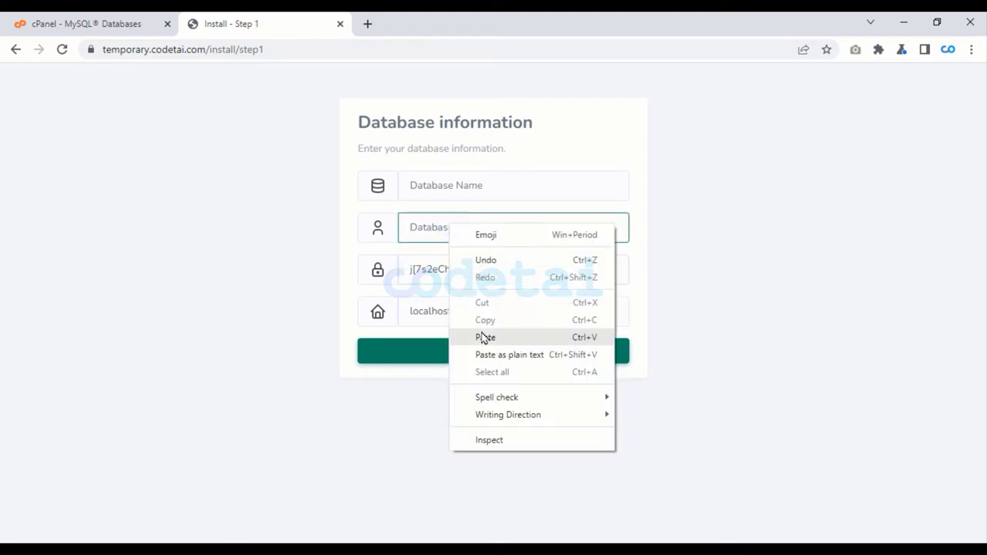
{"action": "left_click", "coordinate": [483, 336]}
{"action": "left_click", "coordinate": [108, 17]}
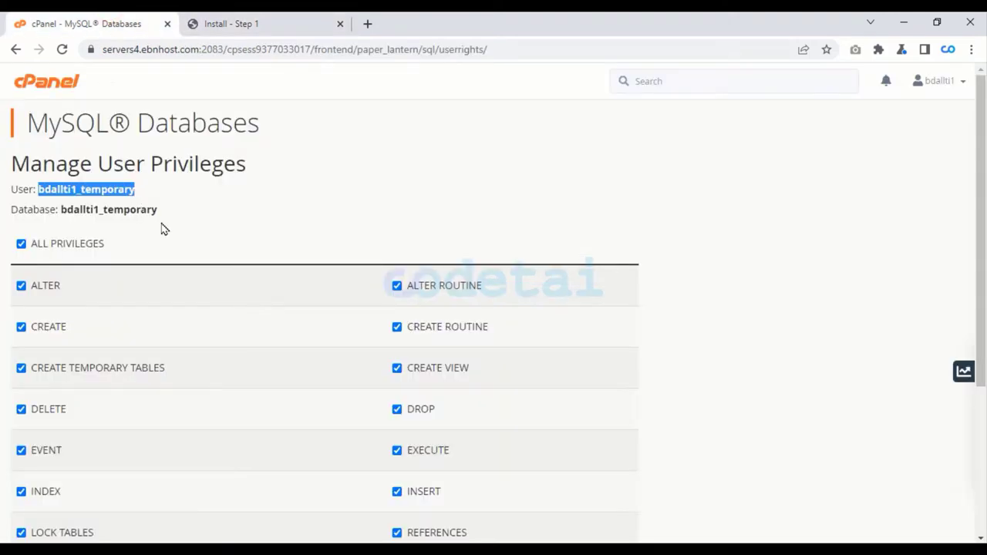
Step: Copy the database name into Database Name and submit the database details
{"action": "left_click_drag", "start_coordinate": [159, 212], "coordinate": [59, 211]}
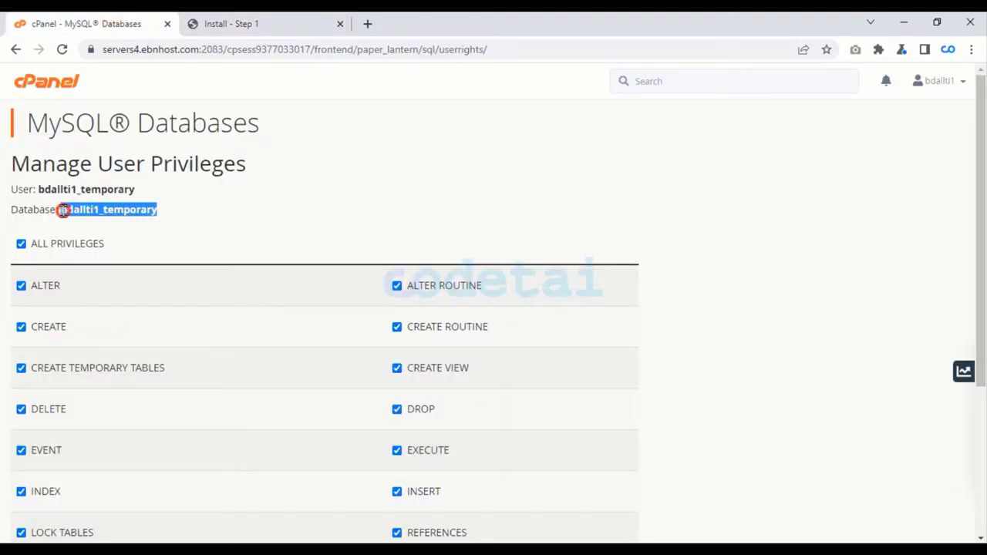
{"action": "right_click", "coordinate": [85, 213]}
{"action": "left_click", "coordinate": [113, 223]}
{"action": "left_click", "coordinate": [223, 19]}
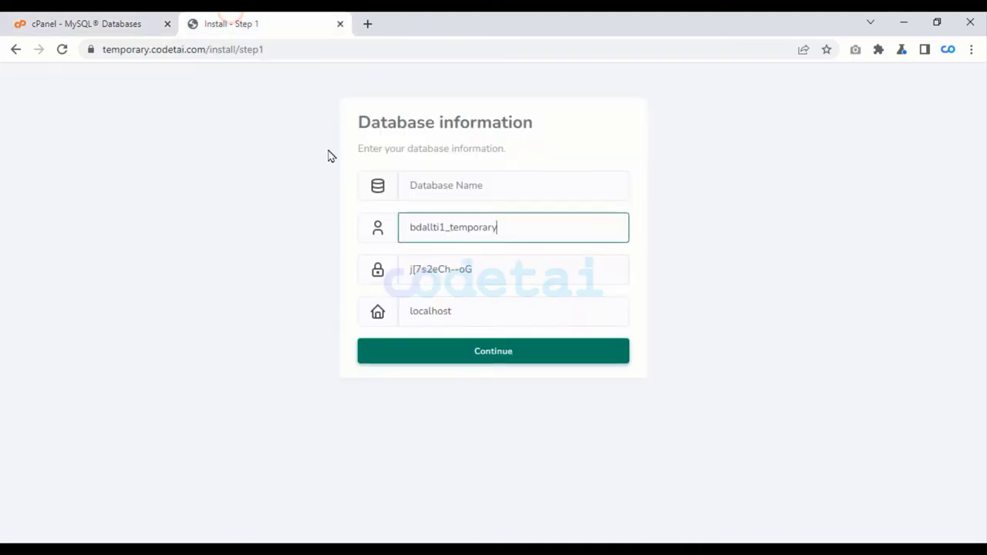
{"action": "right_click", "coordinate": [427, 196]}
{"action": "left_click", "coordinate": [464, 306]}
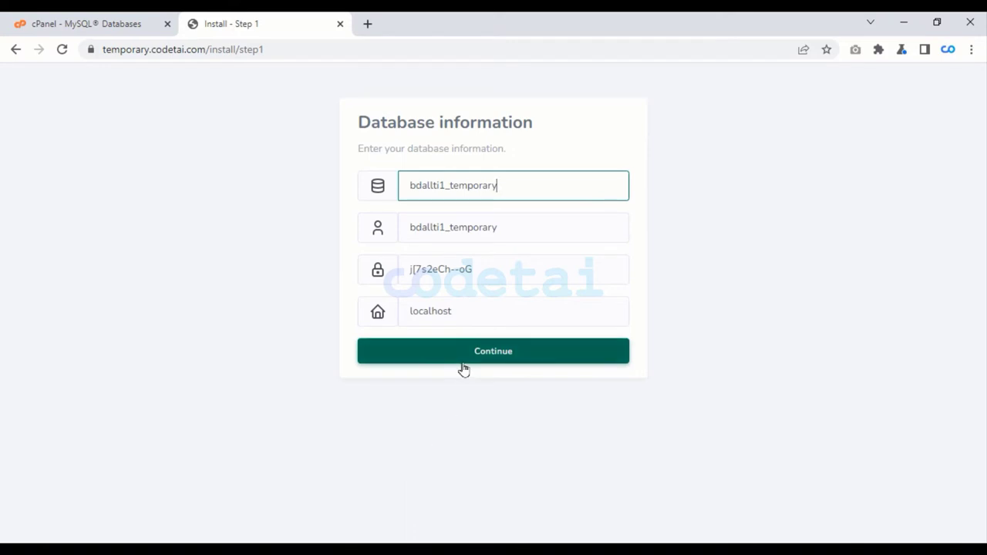
{"action": "left_click", "coordinate": [466, 361]}
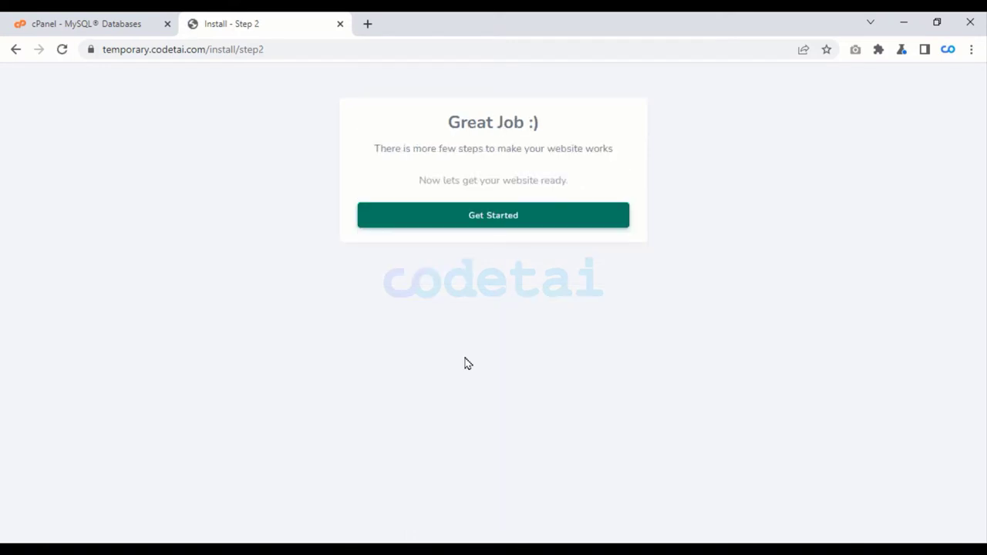
Step: Set the website name to 'Codetai Mail' and continue to admin setup
{"action": "left_click", "coordinate": [487, 224]}
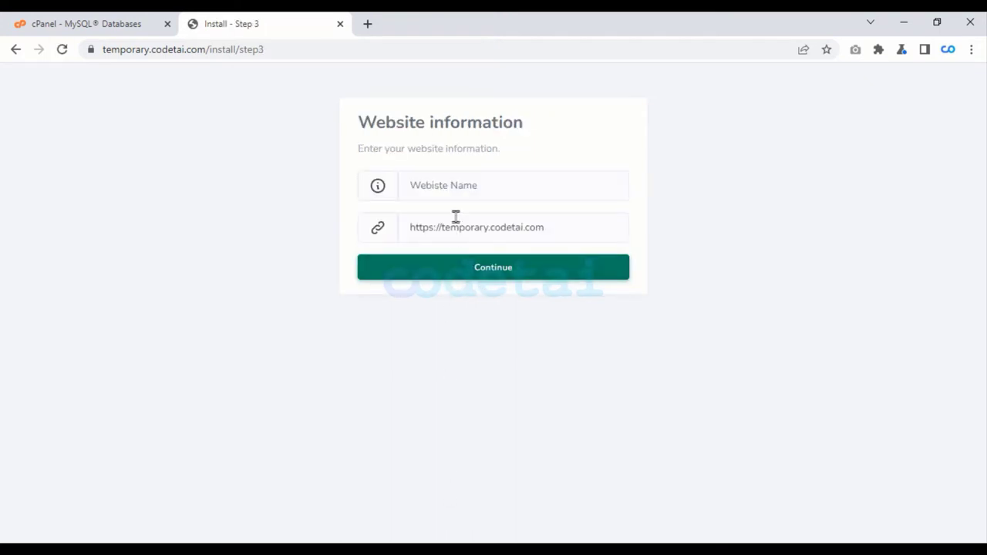
{"action": "left_click", "coordinate": [452, 186]}
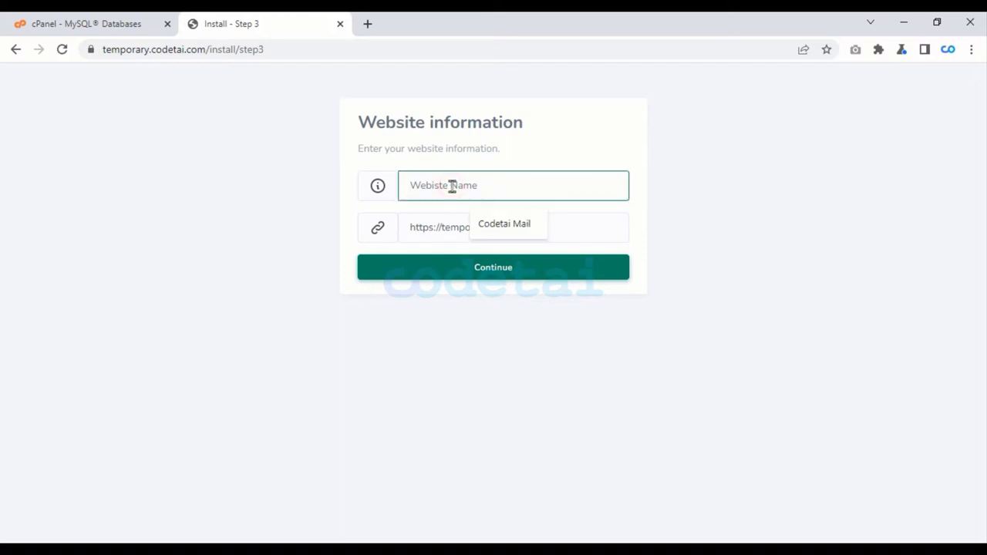
{"action": "type", "text": "Codetai Mail"}
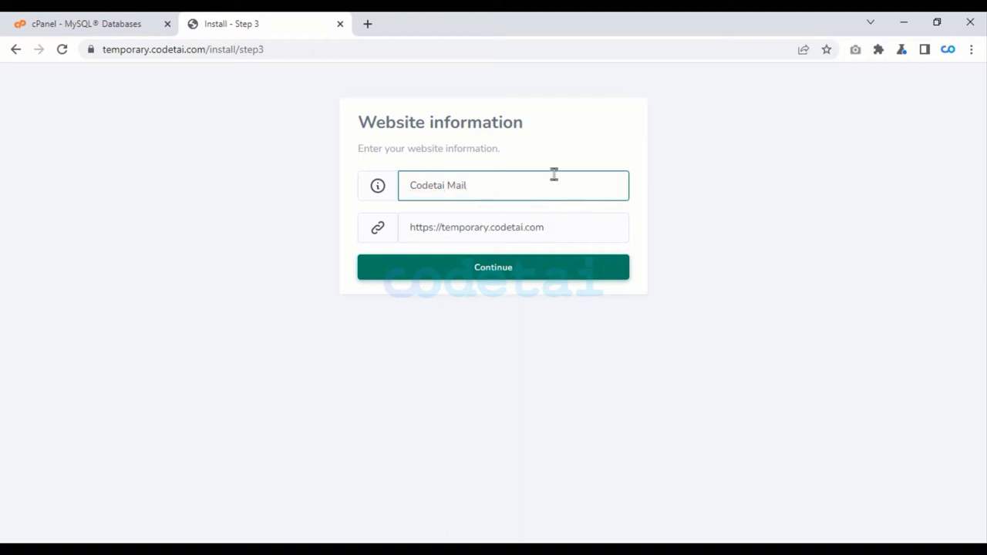
{"action": "left_click", "coordinate": [510, 268]}
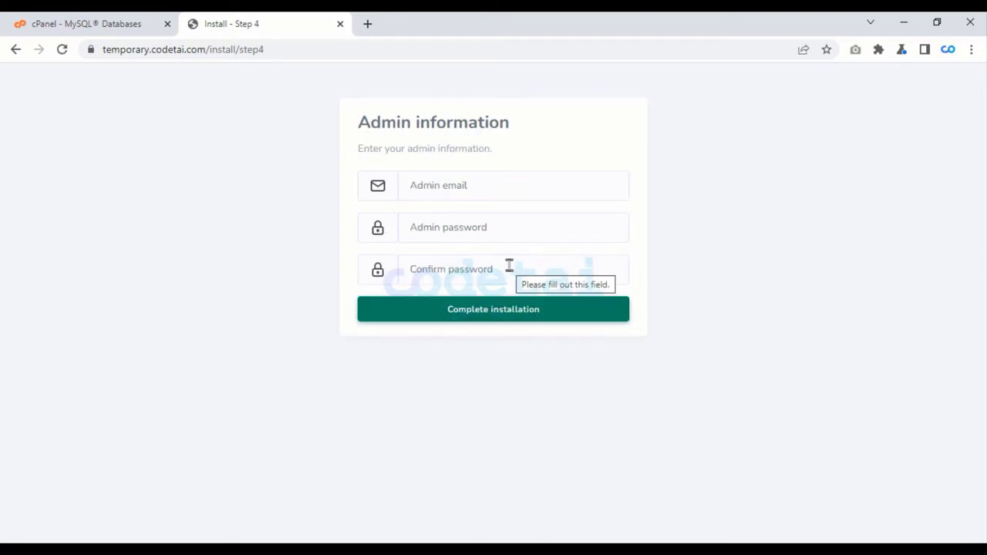
Step: Enter the admin email, password and confirmation, then complete the installation
{"action": "left_click", "coordinate": [452, 185]}
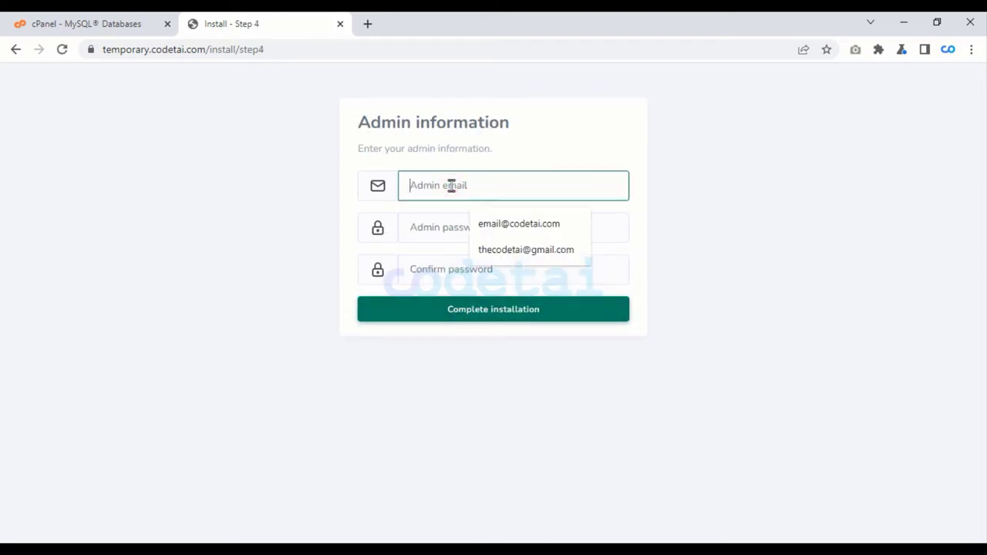
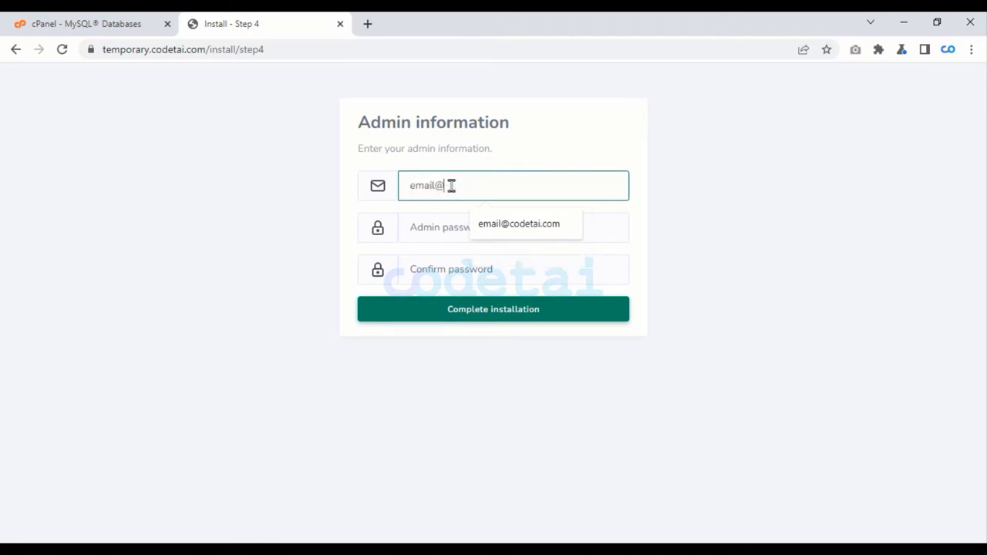
{"action": "left_click", "coordinate": [451, 221]}
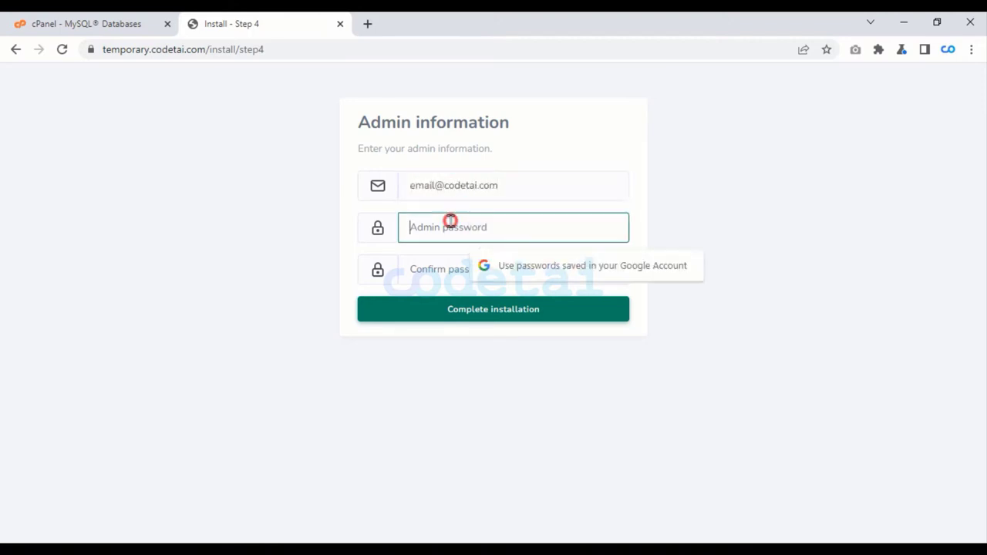
{"action": "type", "text": "a"}
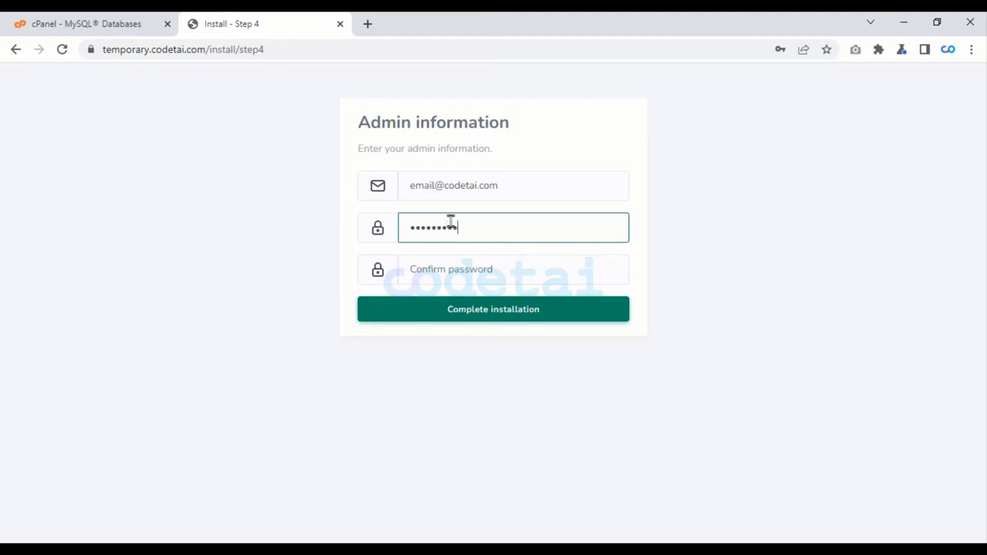
{"action": "left_click", "coordinate": [461, 267]}
{"action": "type", "text": "aa"}
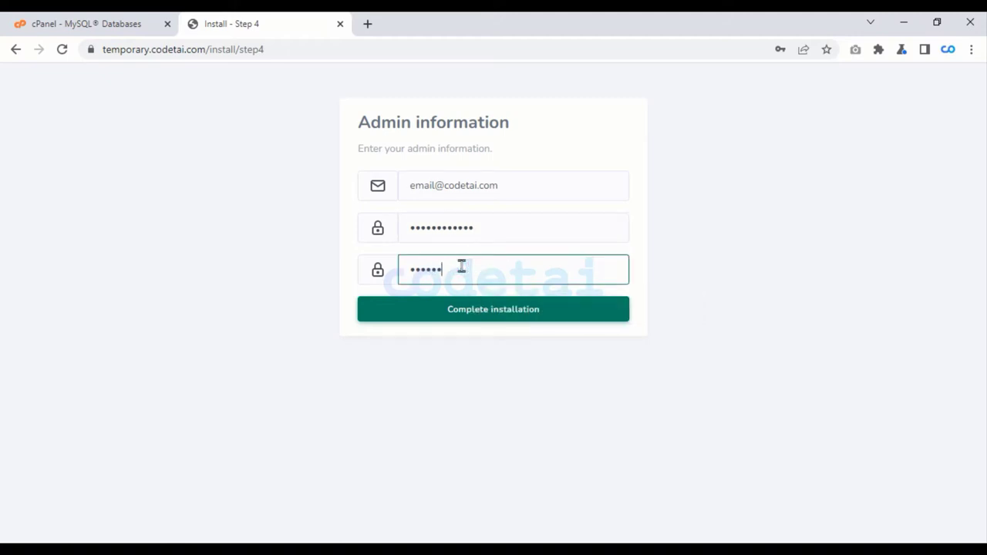
{"action": "type", "text": "a"}
{"action": "left_click", "coordinate": [490, 308]}
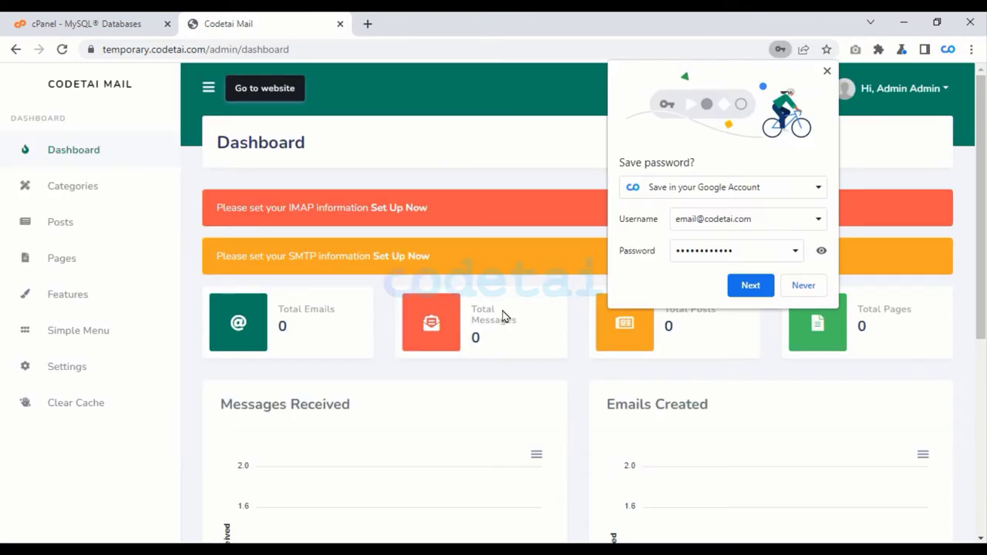
Step: Decline saving the password, open the public site, and locate the dashboard's cron command
{"action": "left_click", "coordinate": [785, 284]}
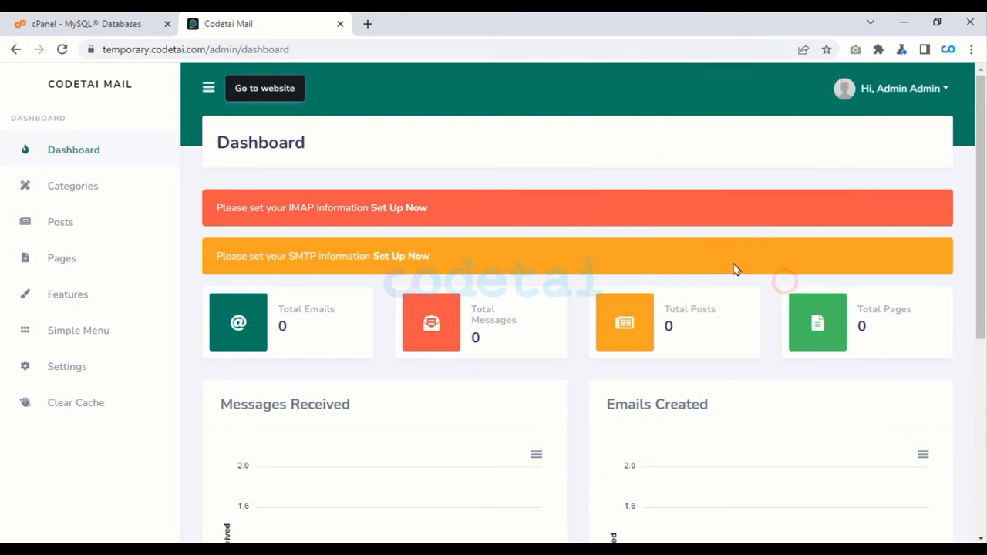
{"action": "left_click", "coordinate": [282, 96]}
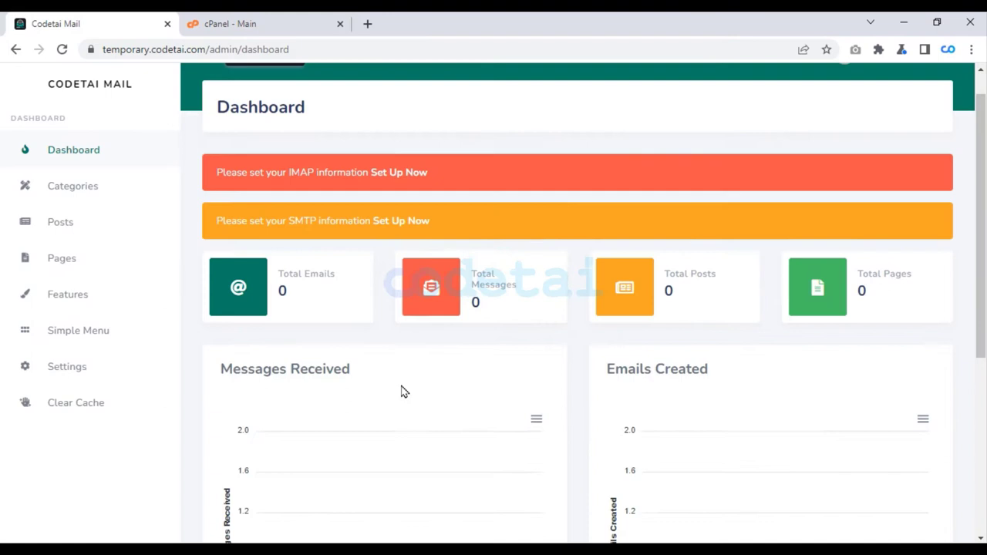
{"action": "scroll", "coordinate": [401, 392], "scroll_direction": "down", "scroll_amount": 5}
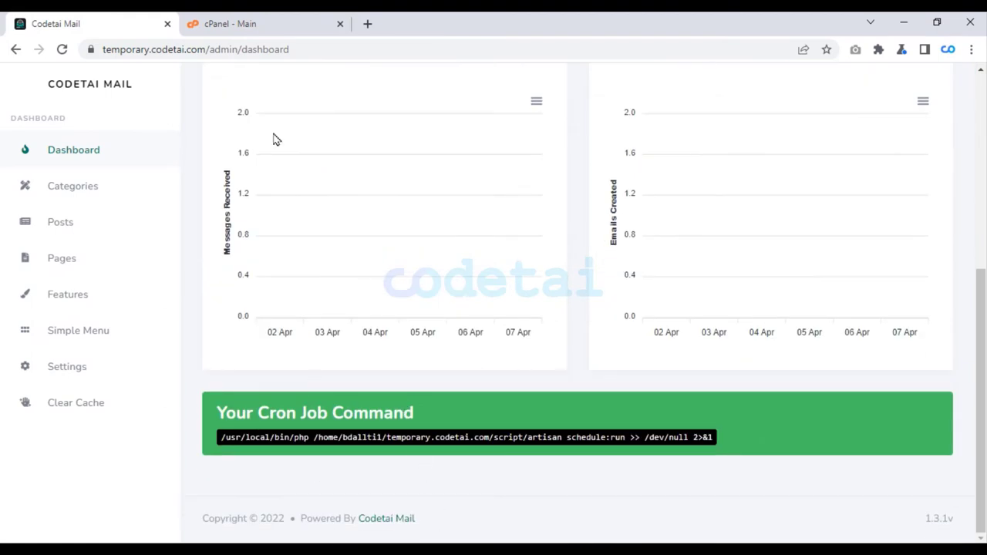
{"action": "left_click", "coordinate": [253, 22]}
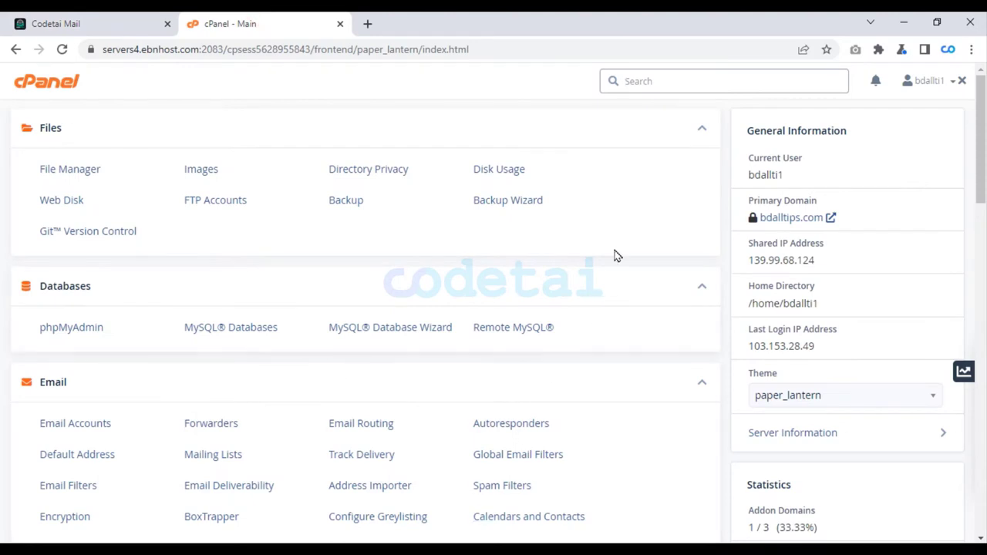
Step: Search cPanel for 'cr' and open the Cron Jobs page
{"action": "left_click", "coordinate": [660, 72]}
{"action": "type", "text": "cr"}
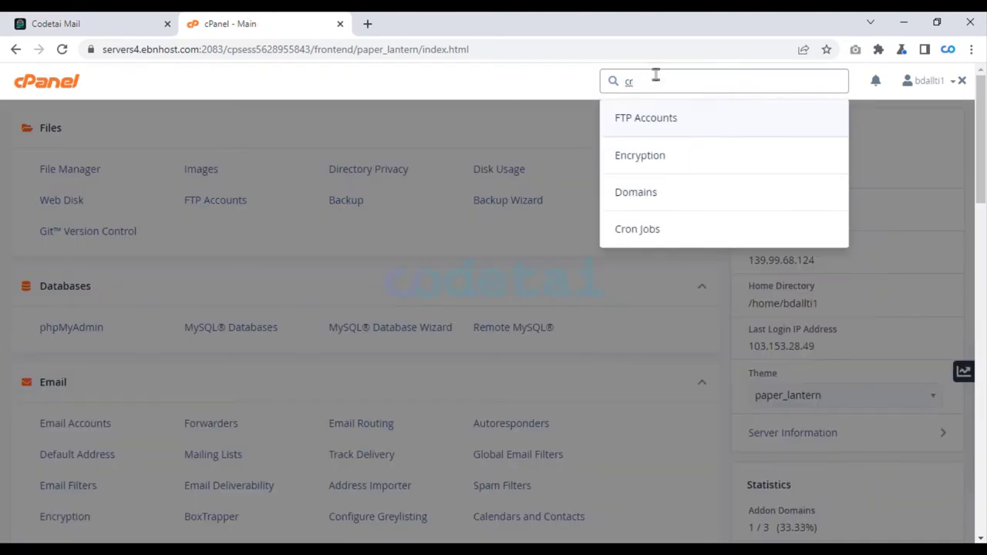
{"action": "left_click", "coordinate": [646, 227]}
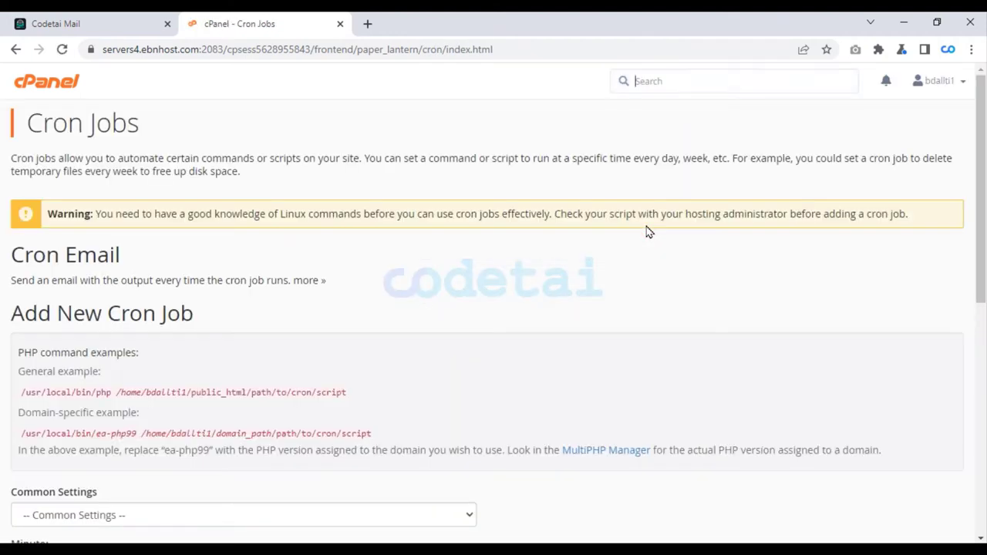
{"action": "scroll", "coordinate": [648, 232], "scroll_direction": "down", "scroll_amount": 5}
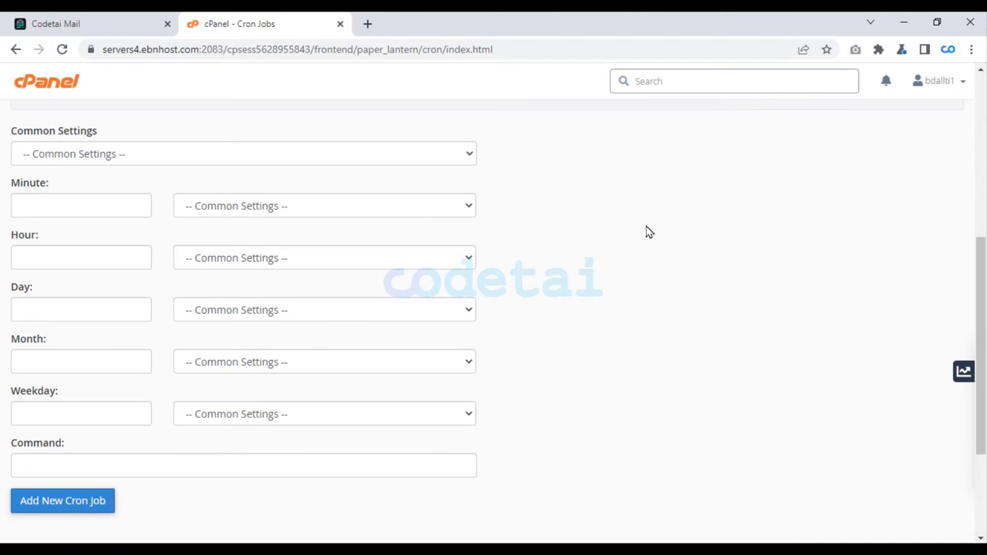
Step: Choose Once Per Five Minutes and copy the artisan schedule:run command from the dashboard
{"action": "left_click", "coordinate": [353, 157]}
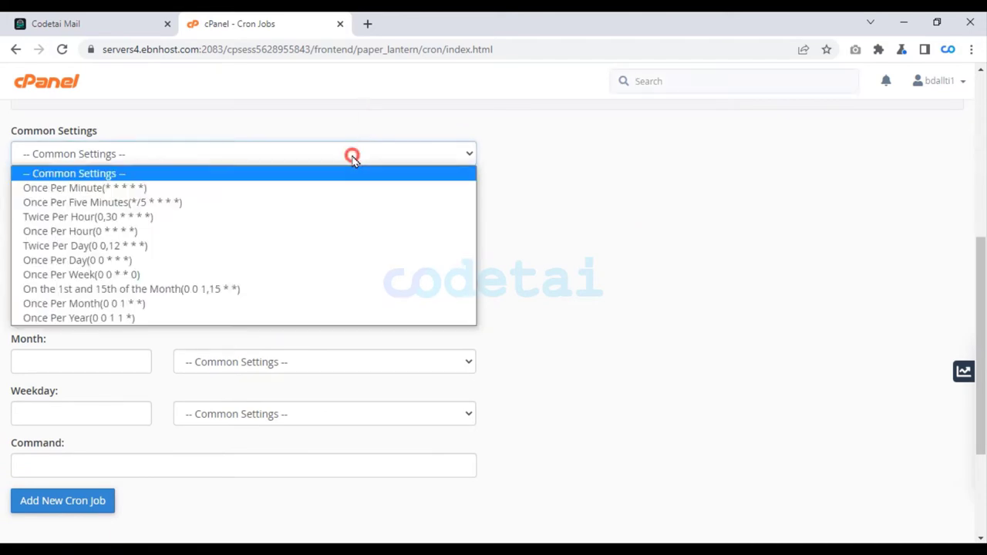
{"action": "left_click", "coordinate": [320, 203]}
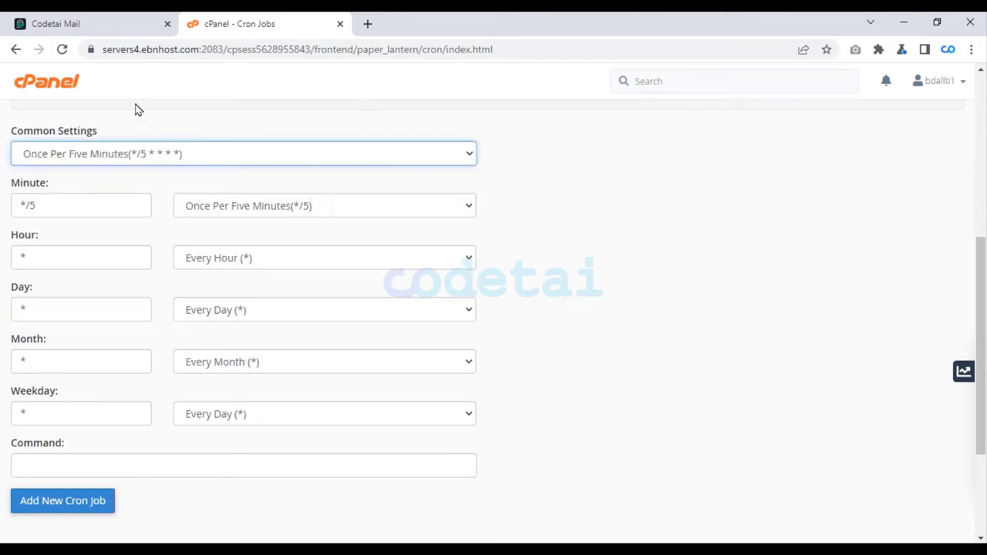
{"action": "left_click", "coordinate": [115, 17]}
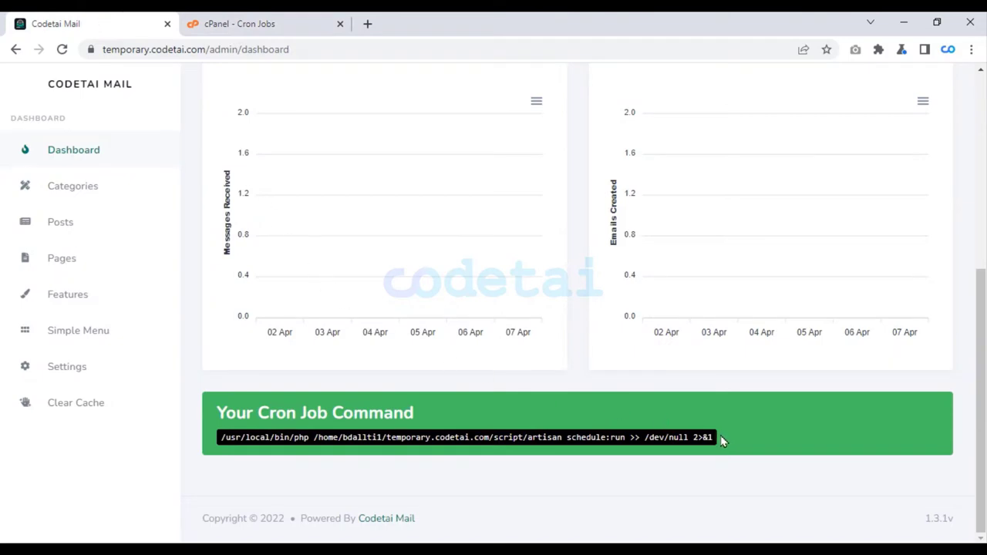
{"action": "left_click_drag", "start_coordinate": [719, 438], "coordinate": [213, 442]}
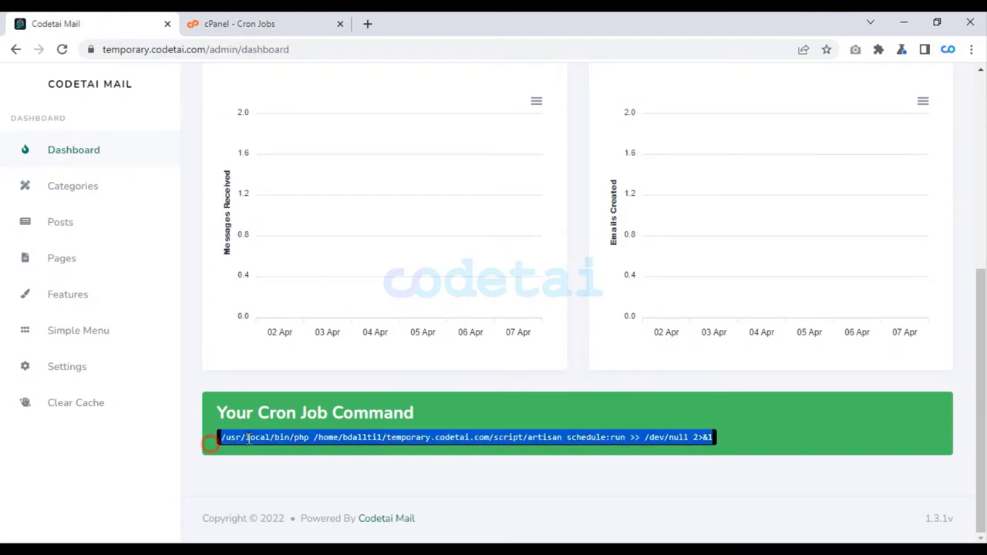
{"action": "right_click", "coordinate": [260, 438]}
{"action": "left_click", "coordinate": [287, 448]}
Step: Paste the command into Command and add the new cron job
{"action": "left_click", "coordinate": [228, 20]}
{"action": "scroll", "coordinate": [219, 312], "scroll_direction": "down", "scroll_amount": 1}
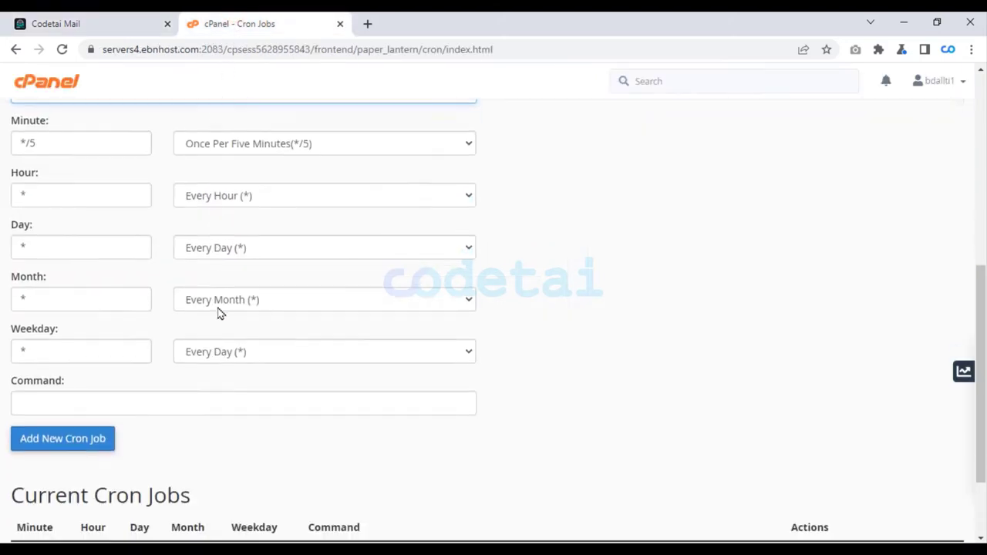
{"action": "scroll", "coordinate": [219, 312], "scroll_direction": "down", "scroll_amount": 2}
{"action": "left_click", "coordinate": [205, 295]}
{"action": "right_click", "coordinate": [206, 296]}
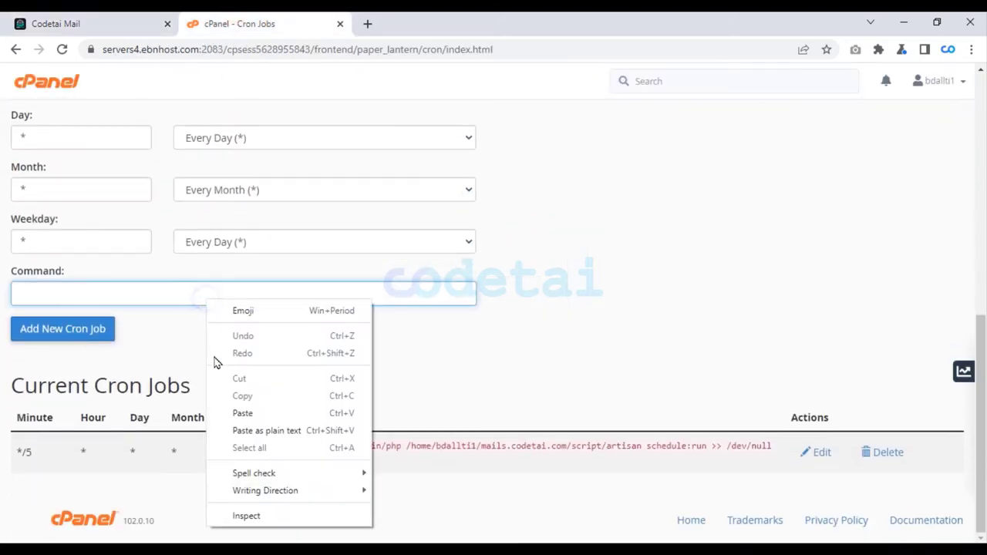
{"action": "left_click", "coordinate": [243, 414]}
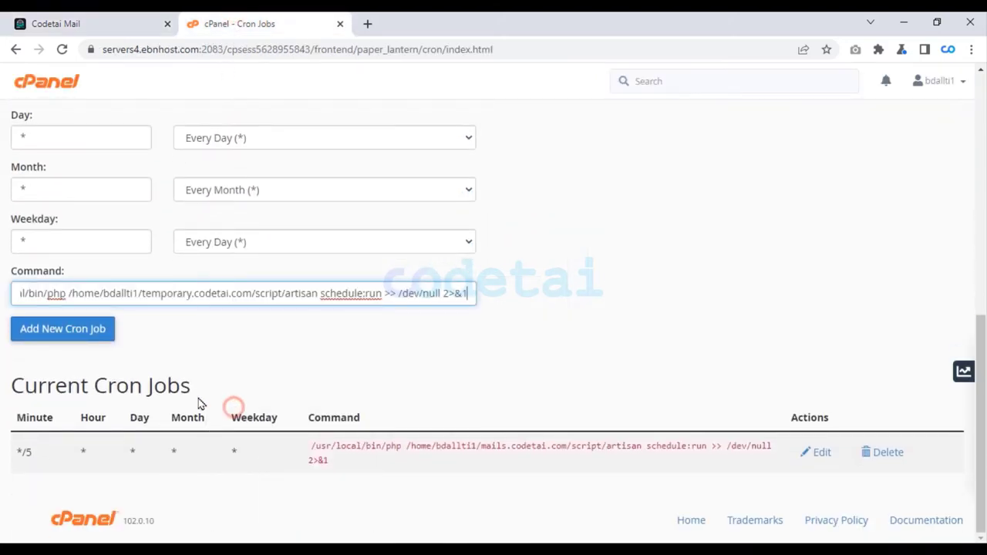
{"action": "left_click", "coordinate": [82, 331]}
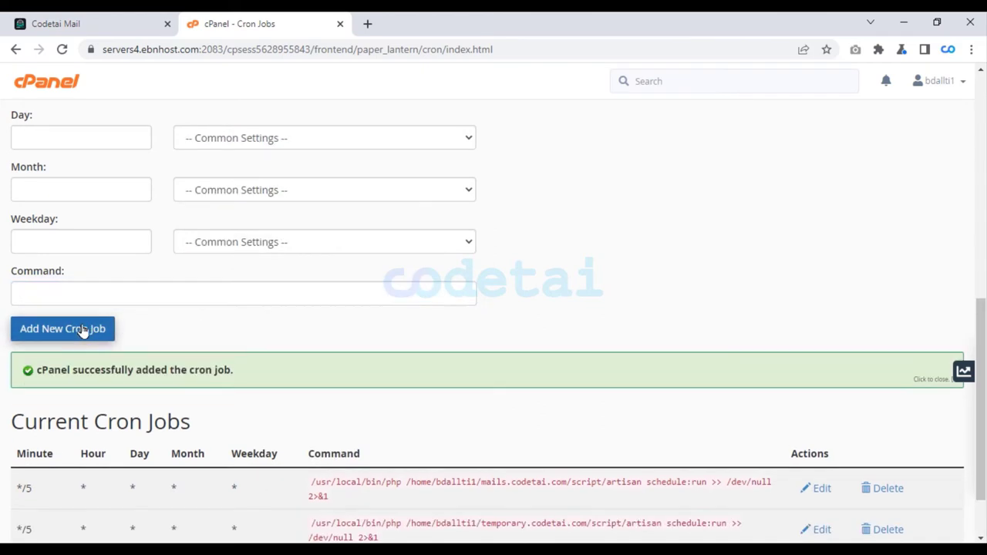
{"action": "scroll", "coordinate": [82, 331], "scroll_direction": "down", "scroll_amount": 2}
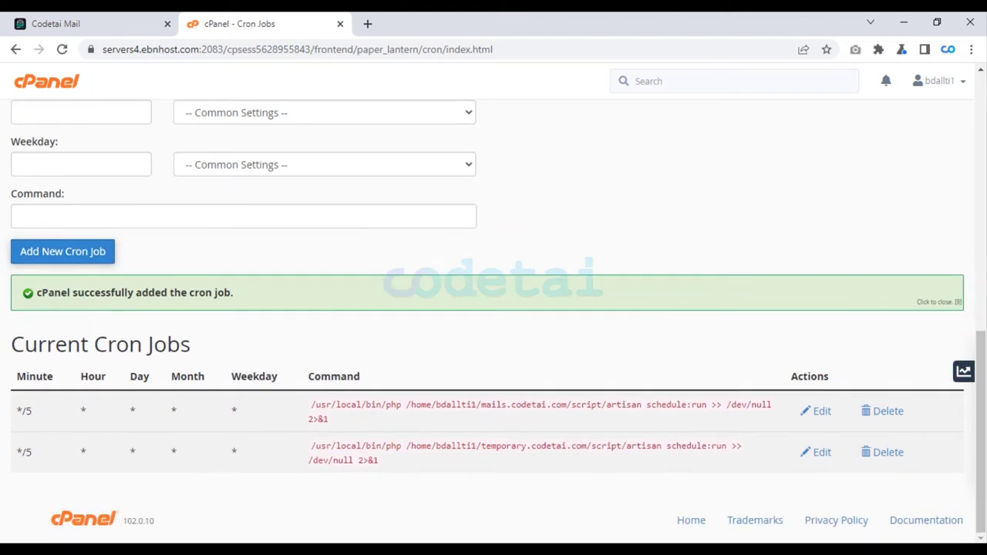
{"action": "left_click", "coordinate": [97, 20]}
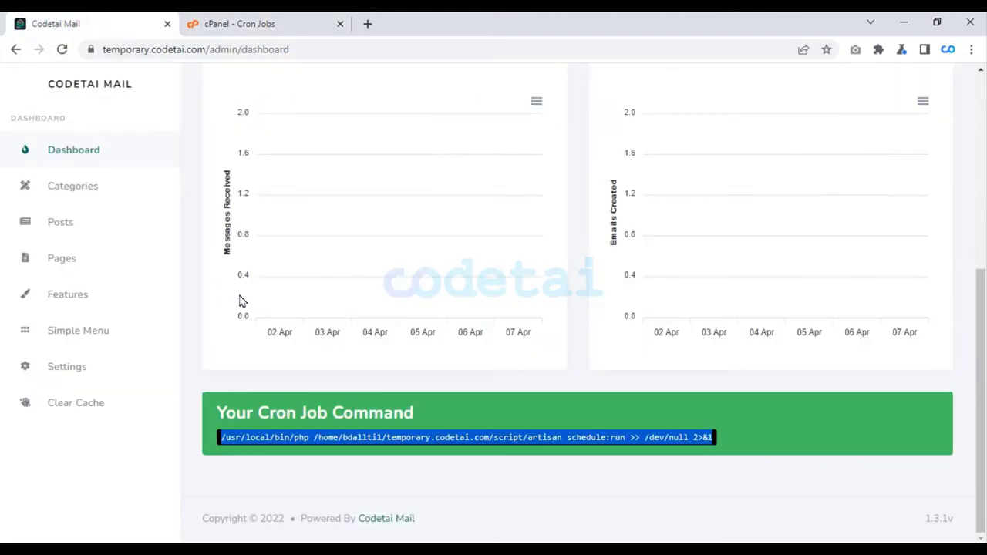
{"action": "scroll", "coordinate": [243, 300], "scroll_direction": "up", "scroll_amount": 5}
Step: In General settings, set the site logo and favicon from the Codetai Logo folder
{"action": "left_click", "coordinate": [126, 369]}
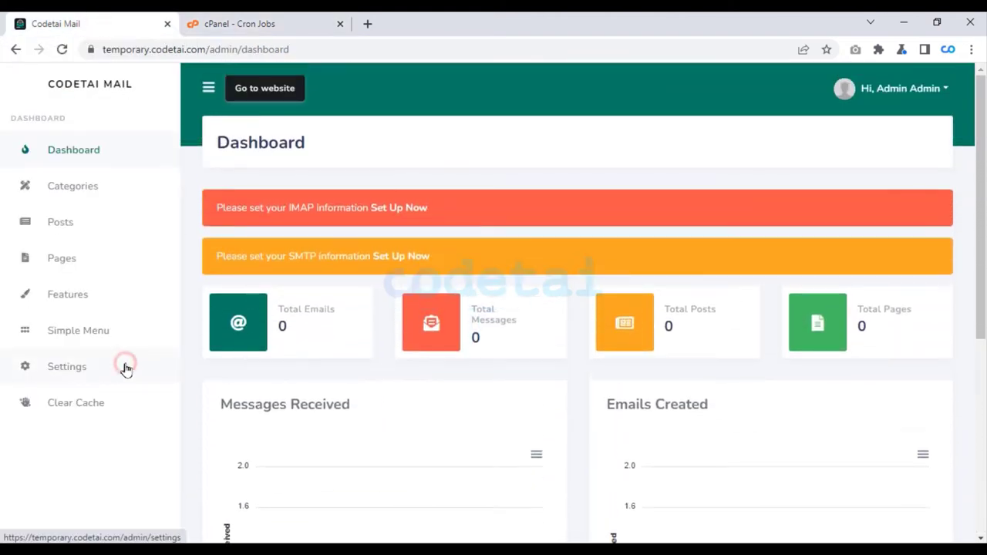
{"action": "left_click", "coordinate": [125, 369]}
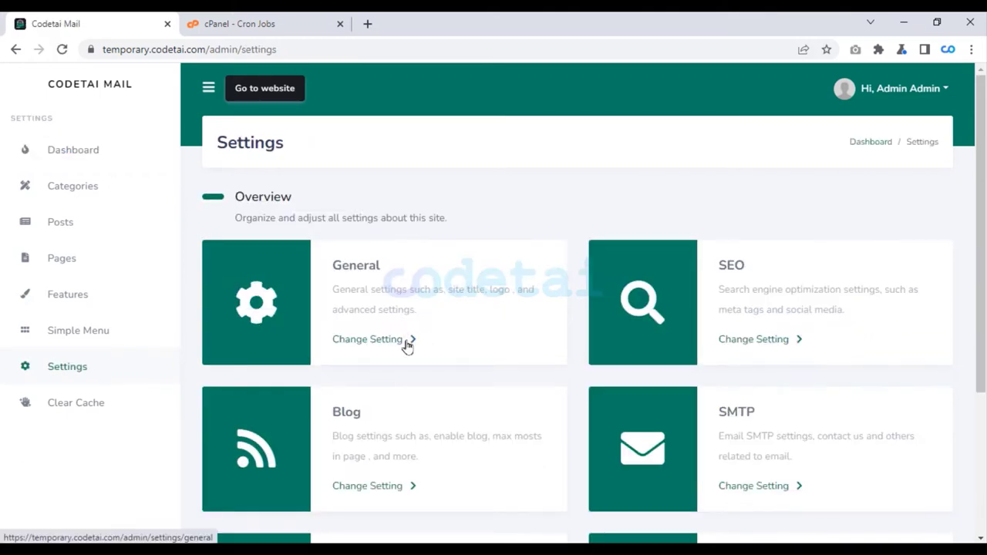
{"action": "left_click", "coordinate": [404, 344]}
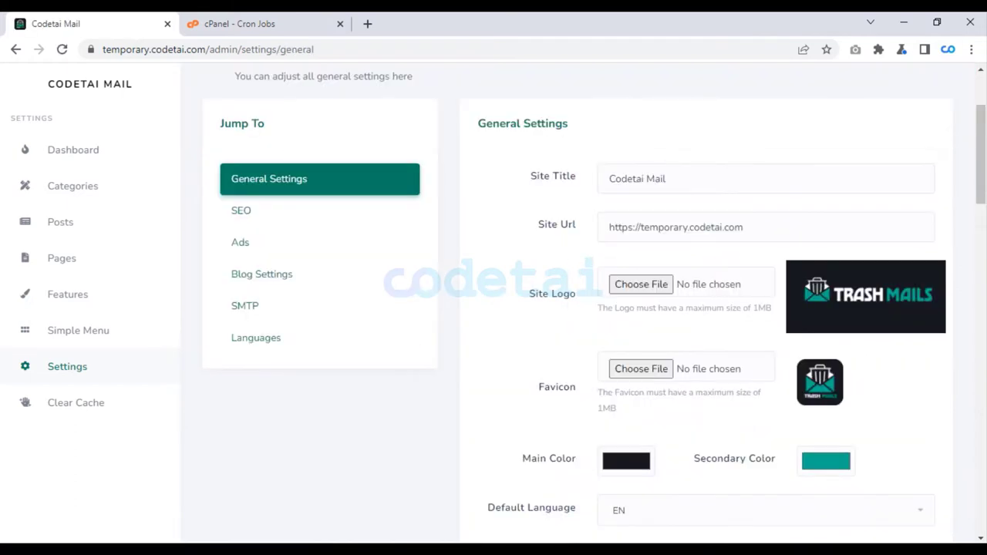
{"action": "left_click", "coordinate": [672, 283]}
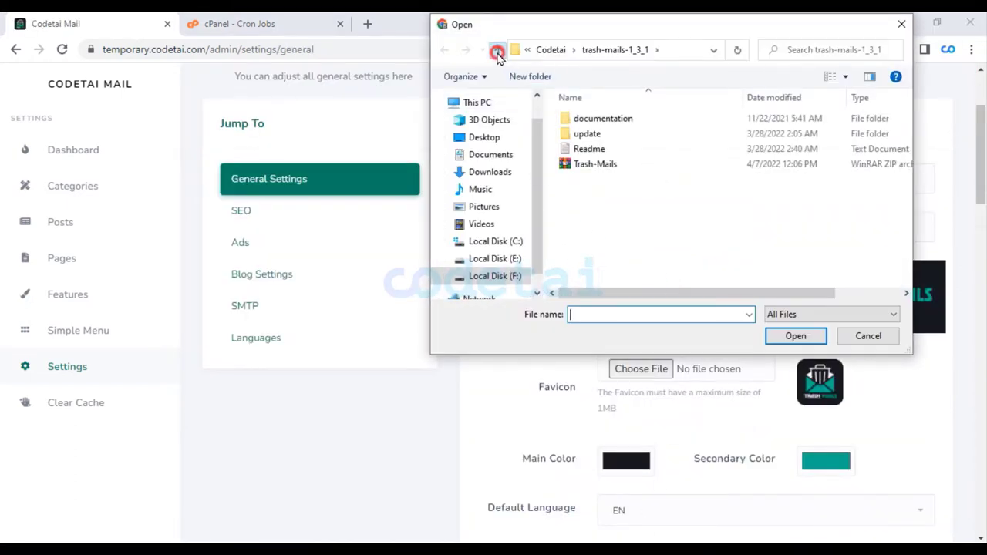
{"action": "left_click", "coordinate": [498, 49]}
{"action": "double_click", "coordinate": [584, 136]}
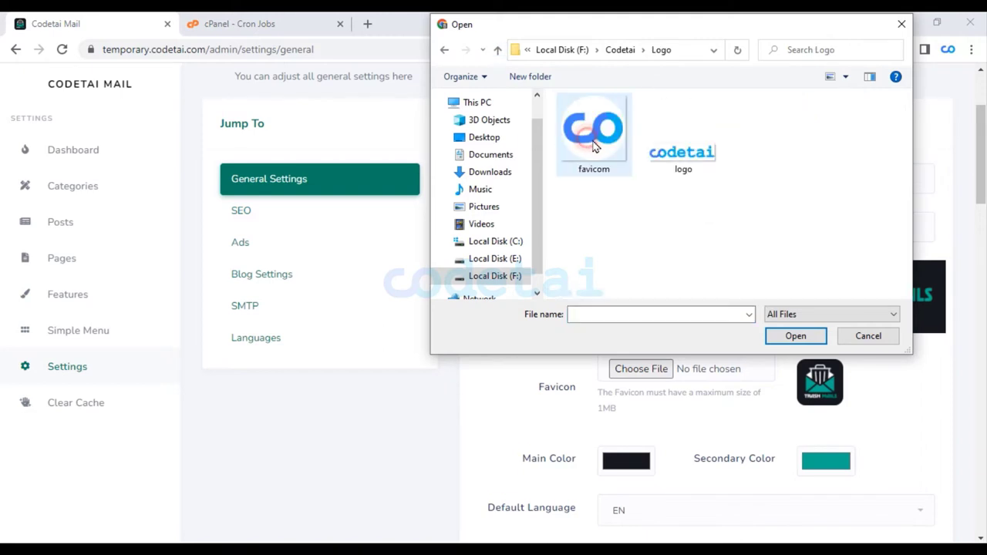
{"action": "double_click", "coordinate": [648, 152]}
{"action": "scroll", "coordinate": [683, 308], "scroll_direction": "down", "scroll_amount": 1}
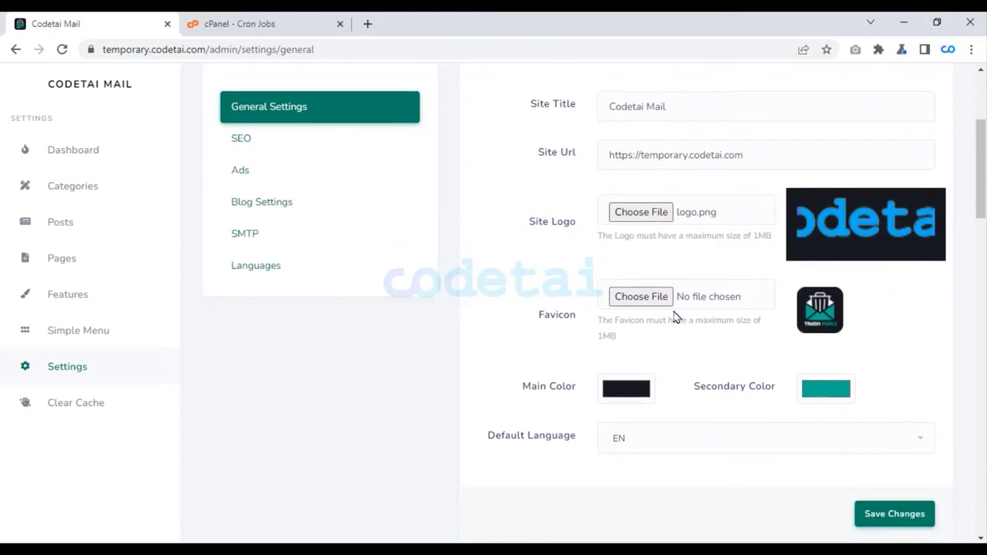
{"action": "left_click", "coordinate": [665, 301]}
{"action": "double_click", "coordinate": [598, 155]}
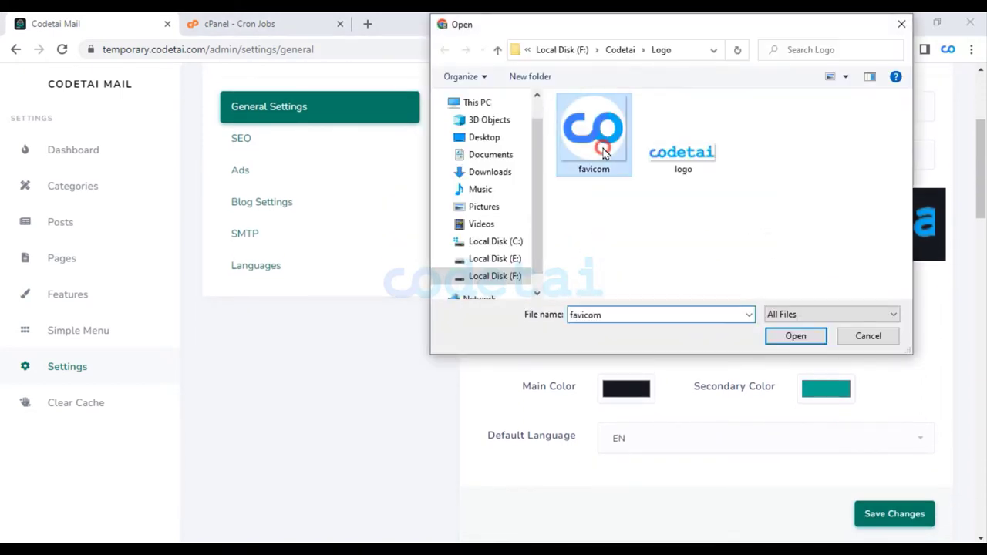
Step: Darken the secondary colour to 5,122,103
{"action": "left_click", "coordinate": [837, 392]}
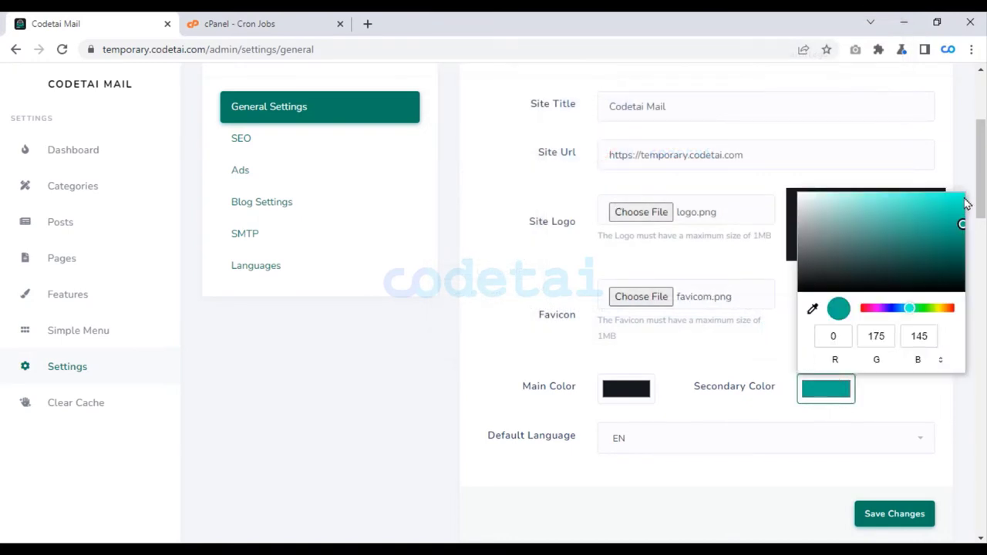
{"action": "left_click_drag", "start_coordinate": [963, 223], "coordinate": [956, 243]}
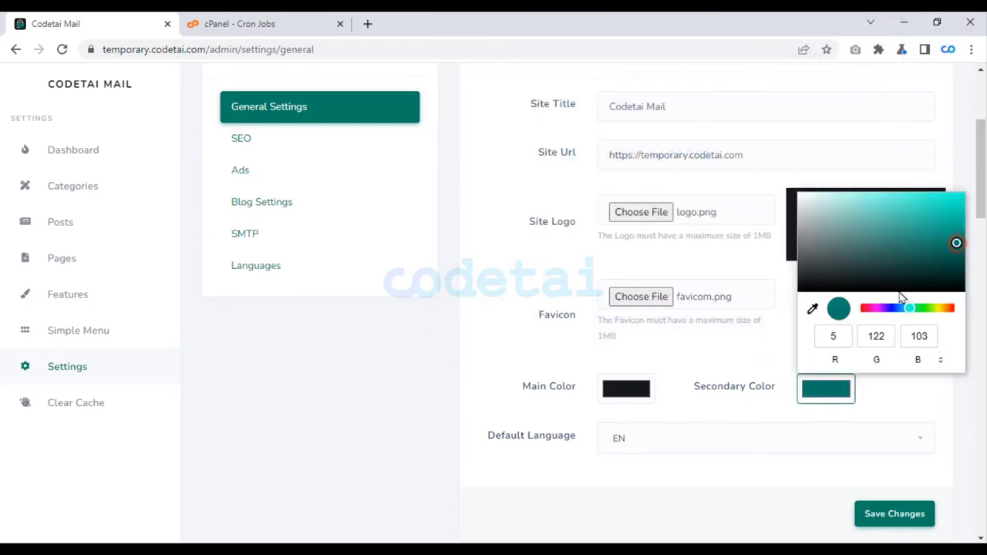
{"action": "left_click", "coordinate": [756, 420]}
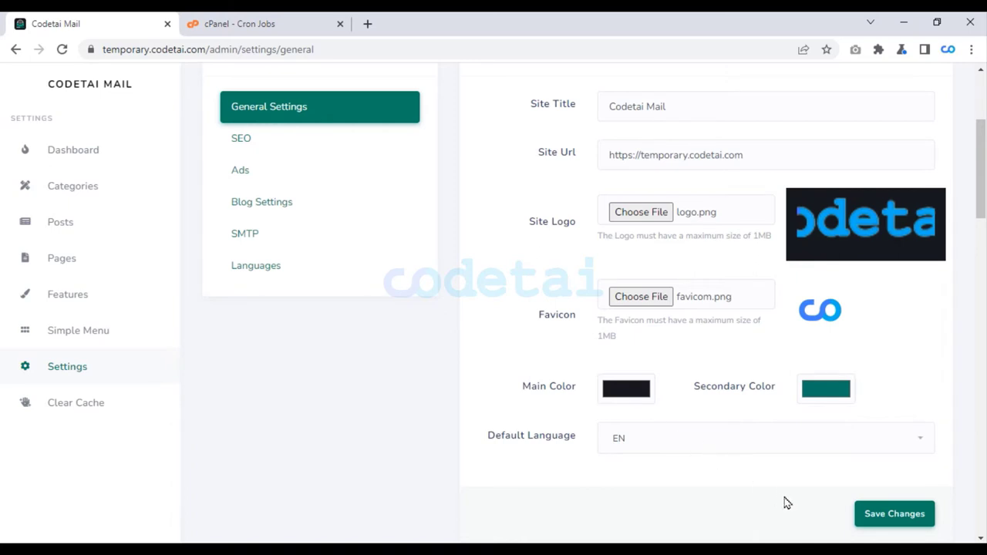
{"action": "scroll", "coordinate": [796, 512], "scroll_direction": "up", "scroll_amount": 2}
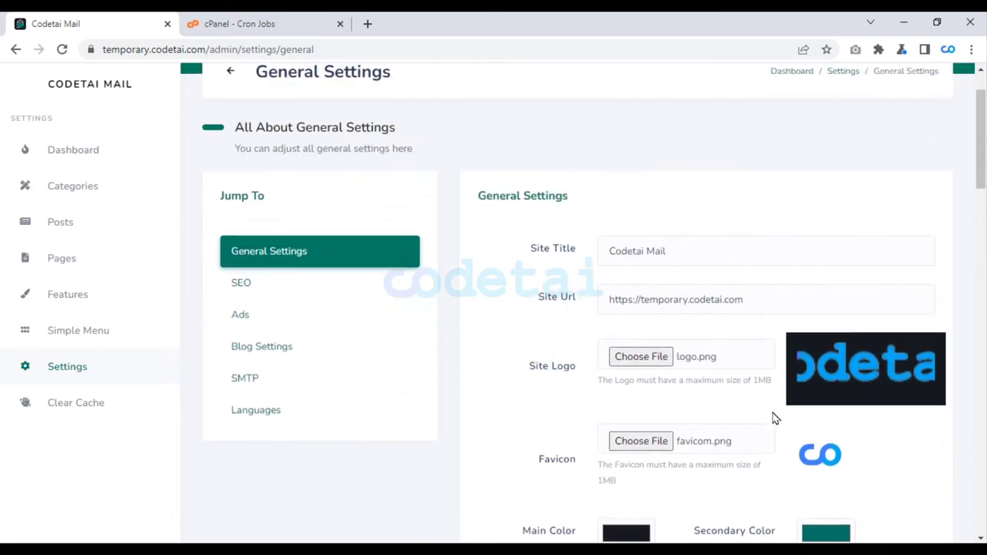
Step: Set Site Title to 'Codetai Temporary Mail', keep EN as default language, and save
{"action": "left_click", "coordinate": [687, 255]}
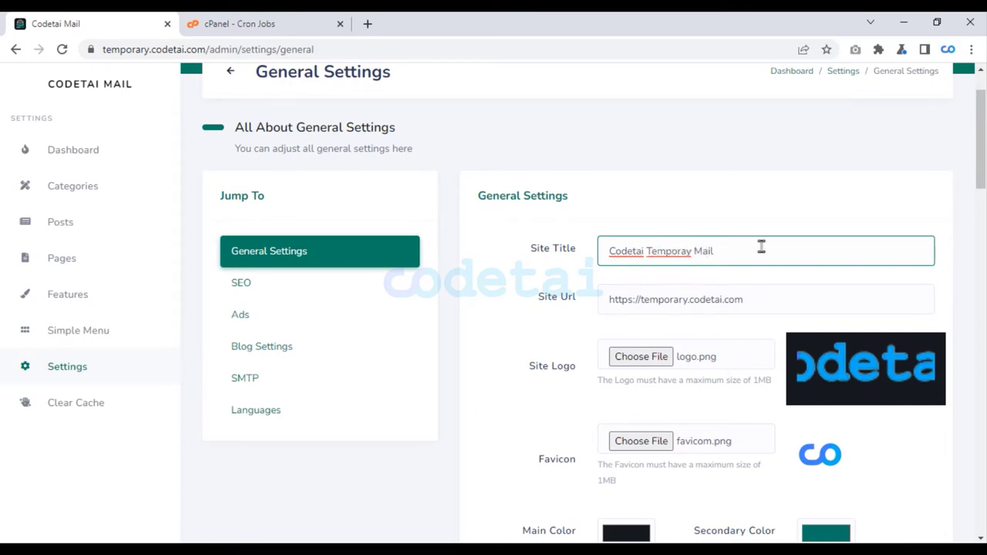
{"action": "scroll", "coordinate": [679, 347], "scroll_direction": "down", "scroll_amount": 3}
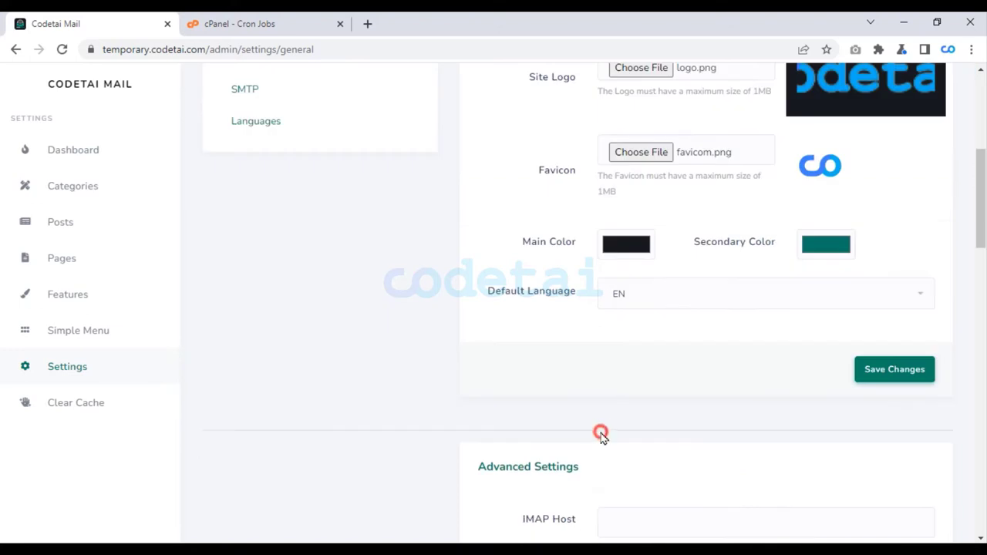
{"action": "left_click", "coordinate": [666, 301]}
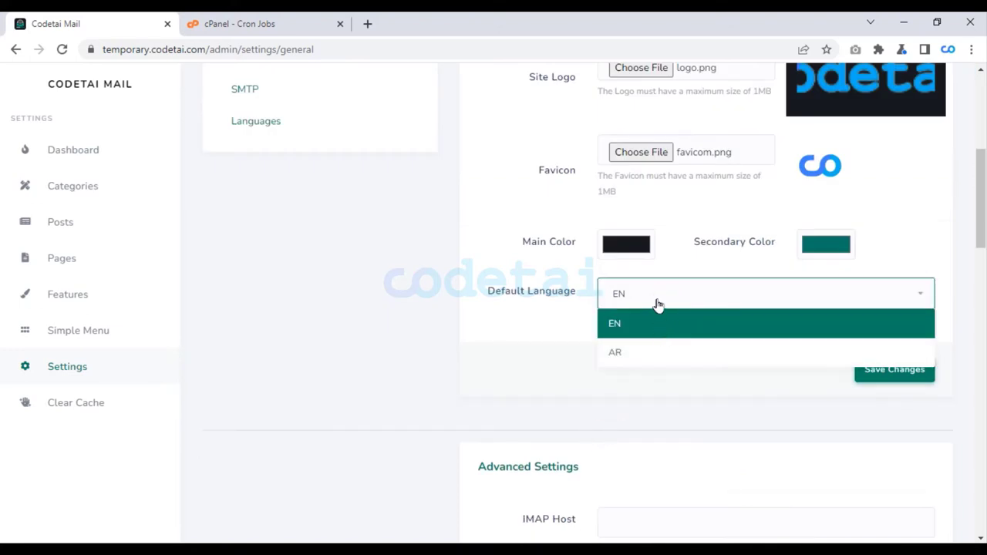
{"action": "left_click", "coordinate": [657, 300]}
{"action": "scroll", "coordinate": [888, 460], "scroll_direction": "up", "scroll_amount": 1}
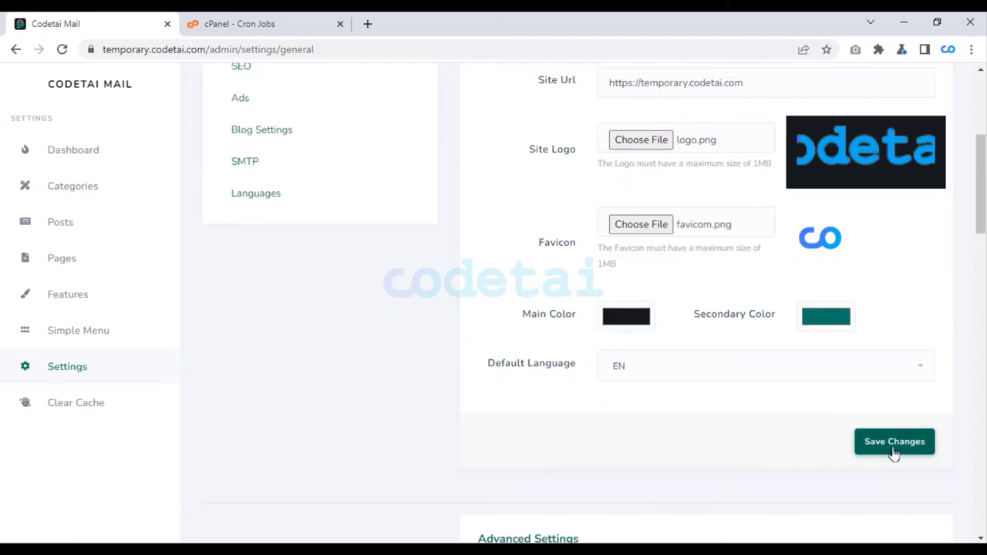
{"action": "left_click", "coordinate": [893, 453]}
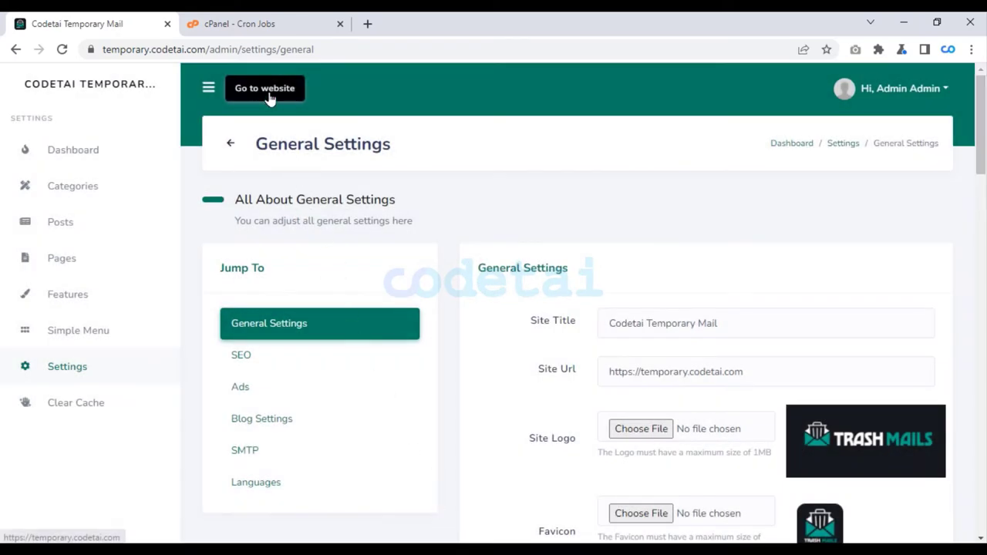
{"action": "left_click", "coordinate": [267, 93]}
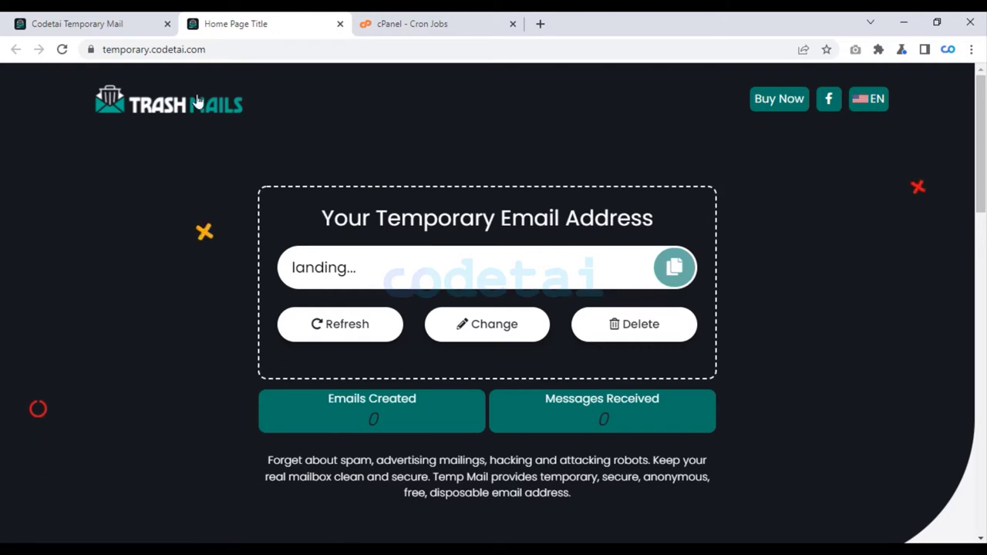
Step: Load the copied site URL in a new Incognito window, then close it
{"action": "left_click", "coordinate": [206, 49]}
{"action": "key", "text": "ctrl+c"}
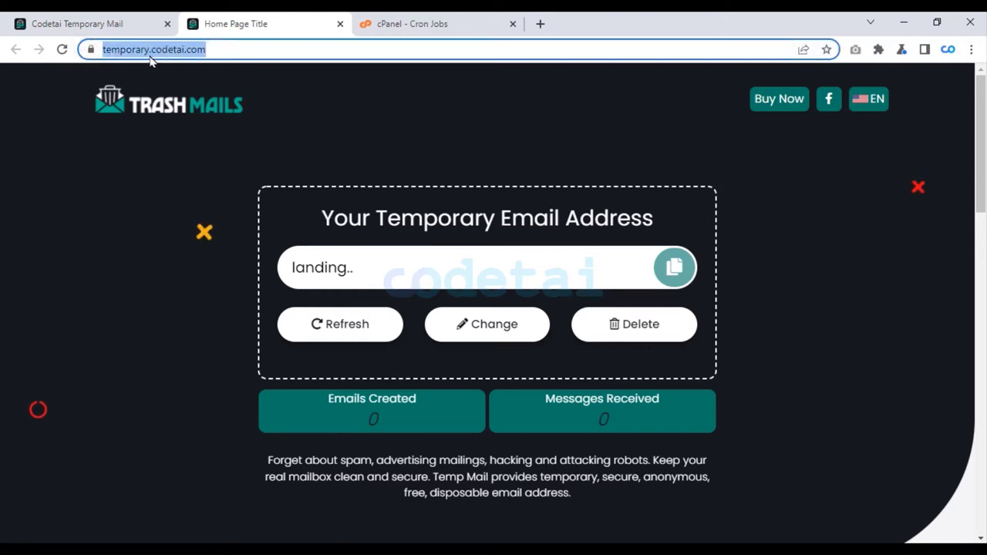
{"action": "right_click", "coordinate": [151, 60]}
{"action": "left_click", "coordinate": [252, 159]}
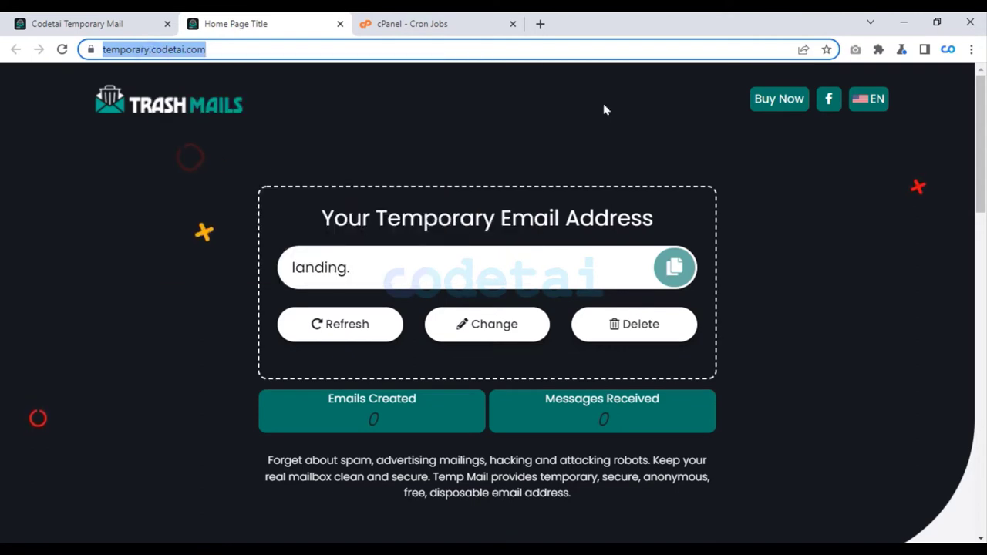
{"action": "left_click", "coordinate": [971, 50]}
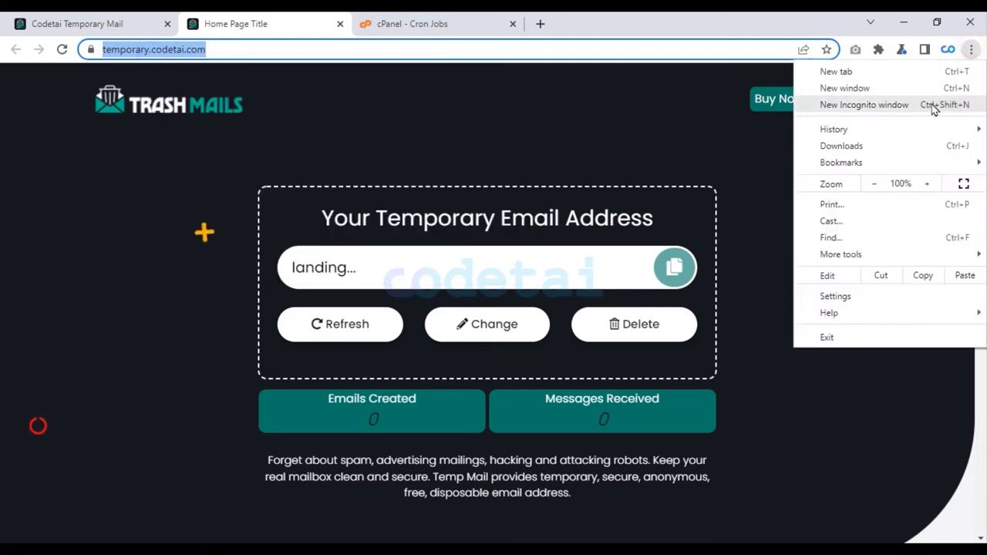
{"action": "left_click", "coordinate": [929, 105]}
{"action": "right_click", "coordinate": [447, 51]}
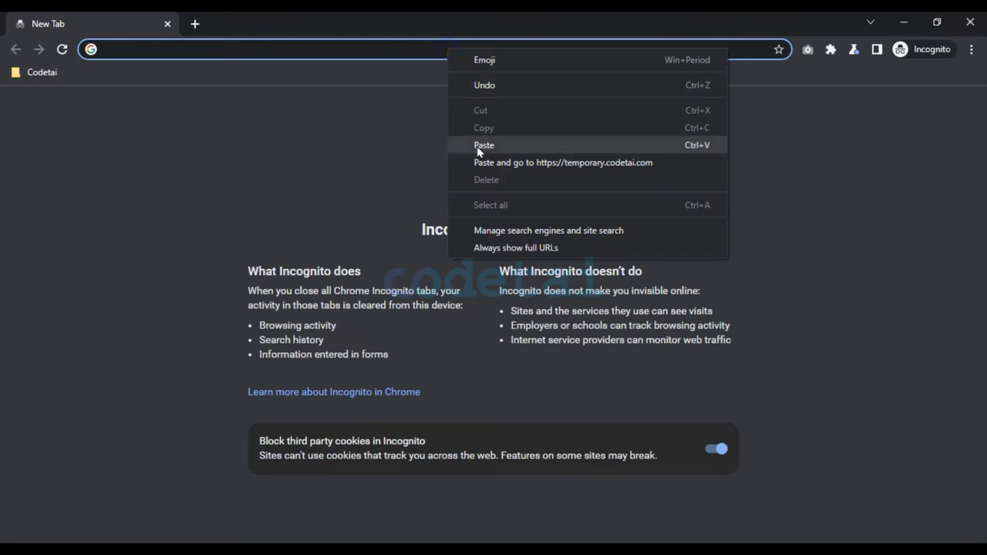
{"action": "left_click", "coordinate": [478, 144]}
{"action": "key", "text": "Return"}
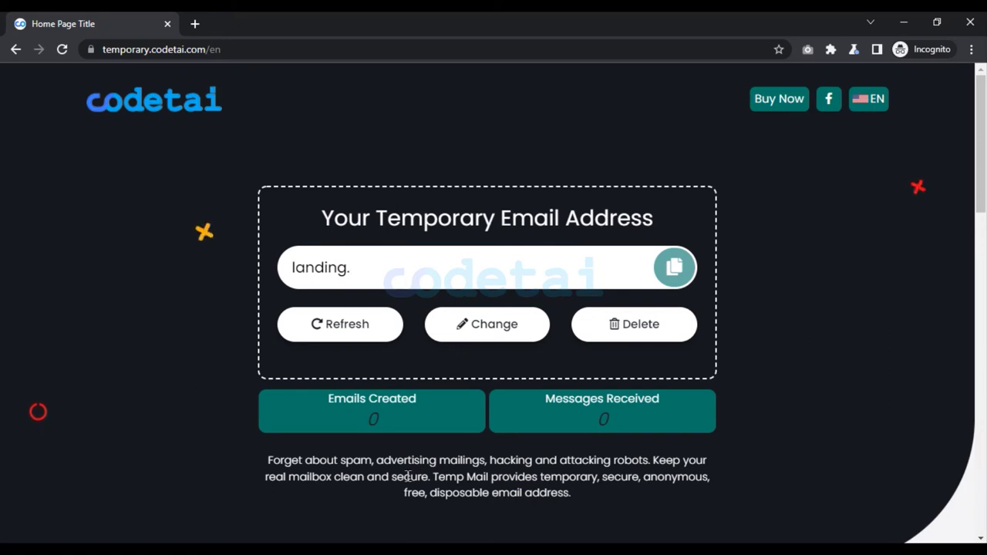
{"action": "left_click", "coordinate": [970, 22]}
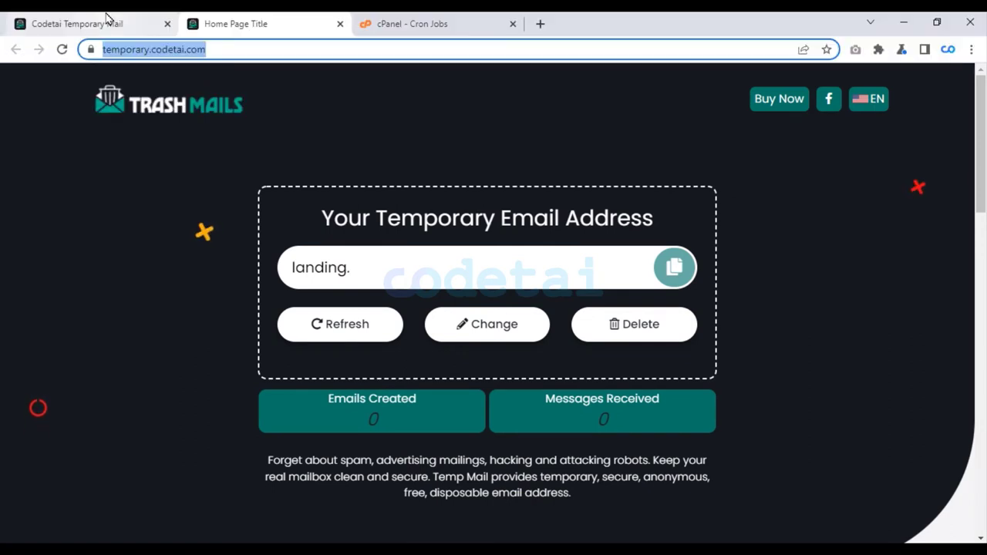
{"action": "left_click", "coordinate": [106, 23]}
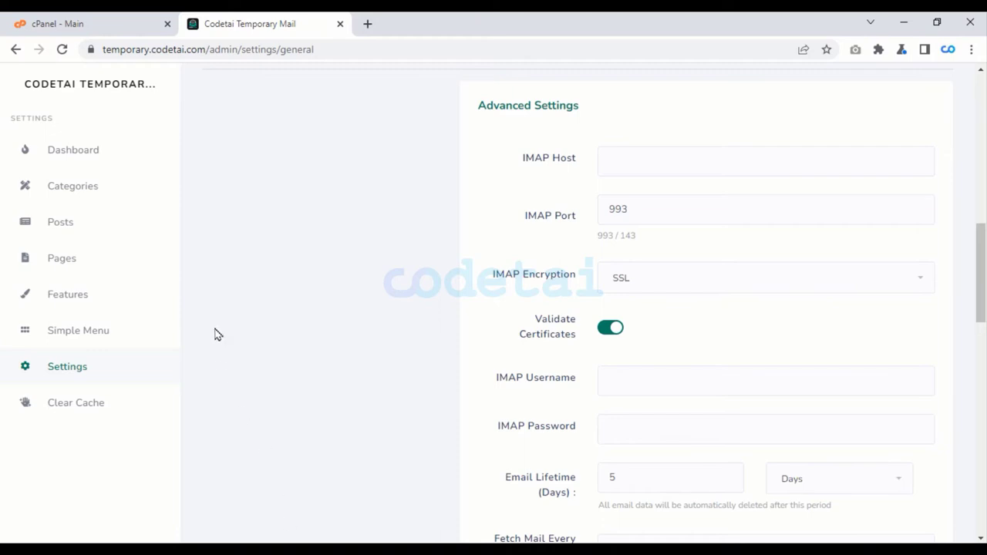
Step: Start a new email account on the temporary.codetai.com domain
{"action": "left_click", "coordinate": [124, 17]}
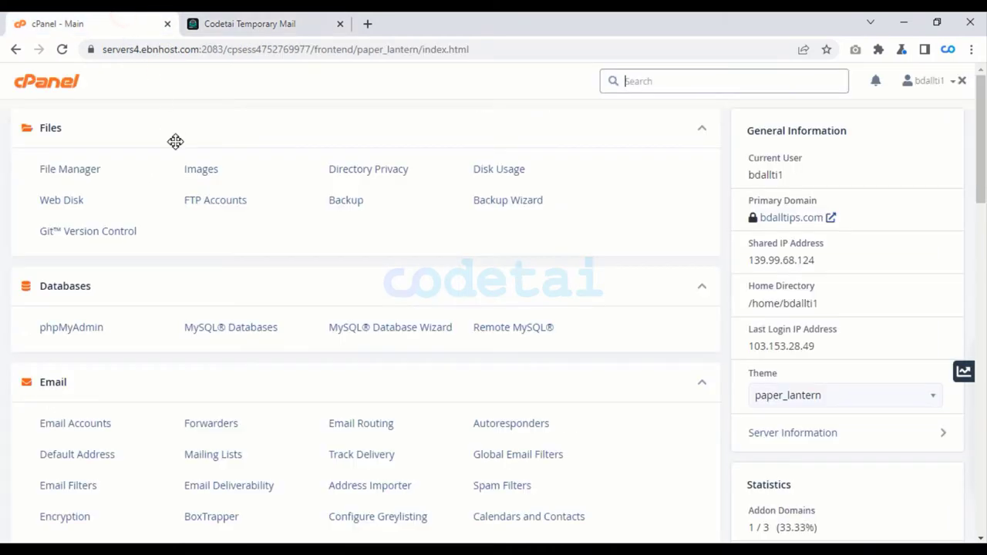
{"action": "scroll", "coordinate": [174, 370], "scroll_direction": "down", "scroll_amount": 3}
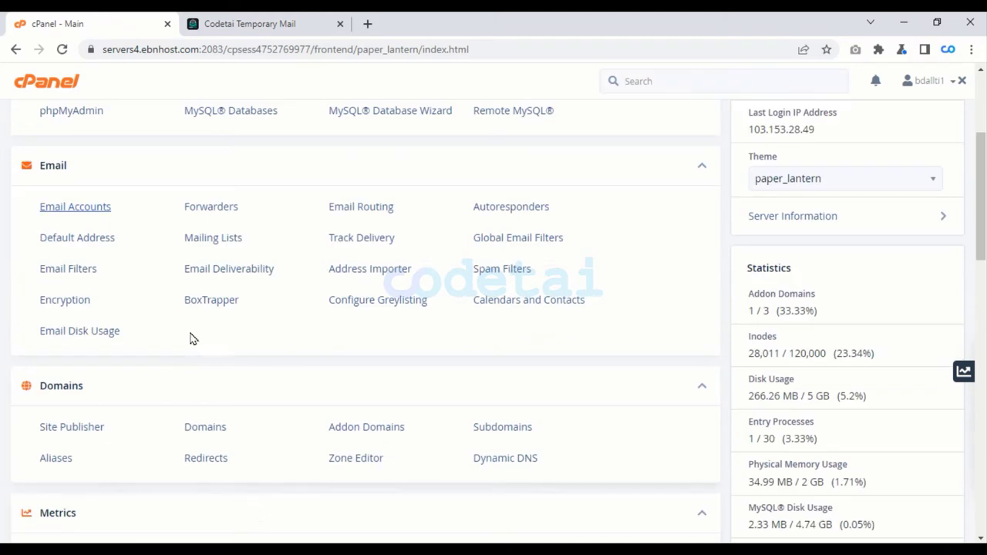
{"action": "left_click", "coordinate": [96, 209]}
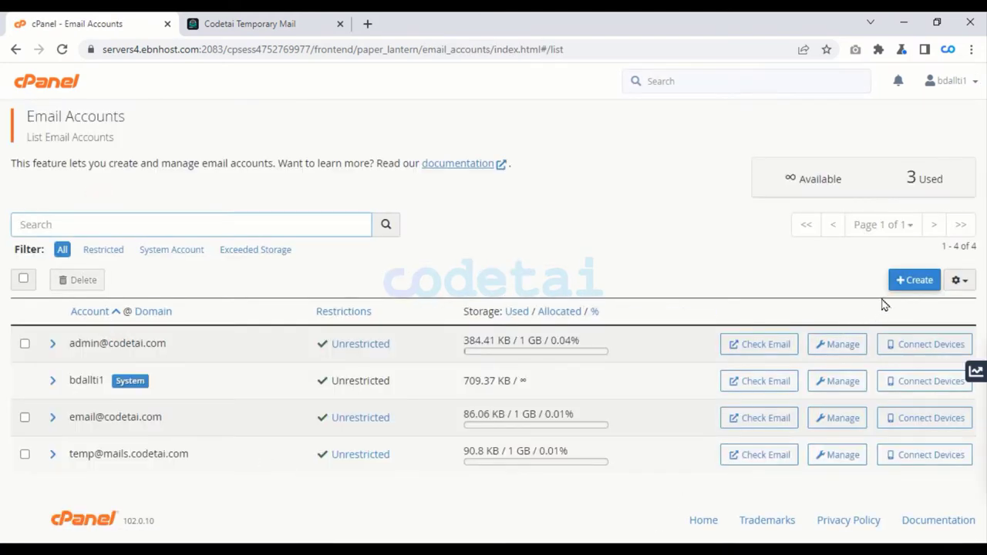
{"action": "left_click", "coordinate": [899, 284]}
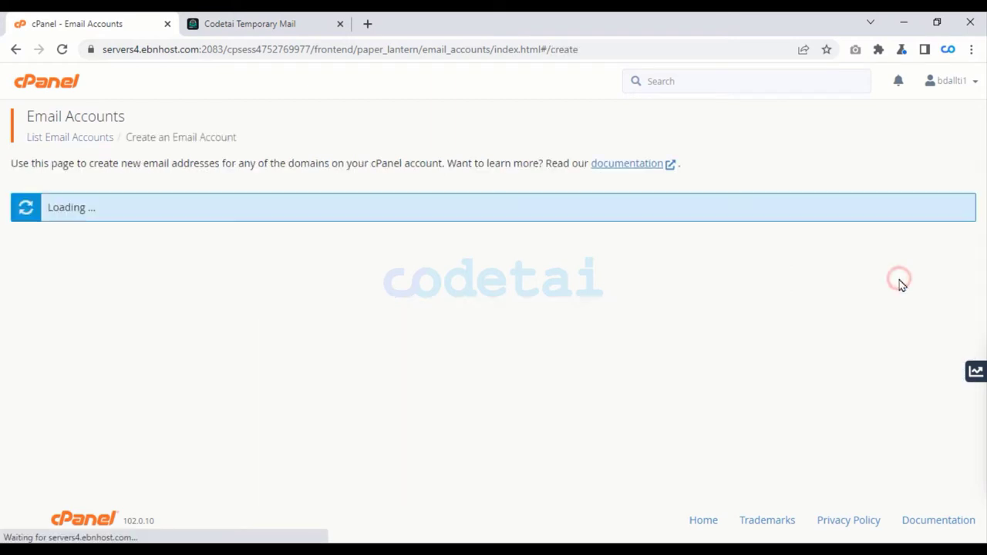
{"action": "left_click", "coordinate": [255, 273]}
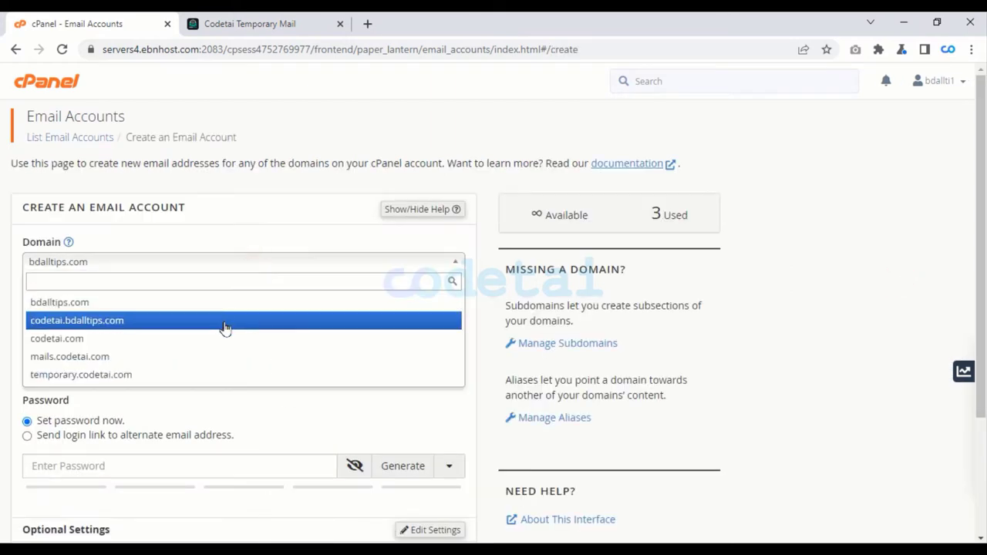
{"action": "left_click", "coordinate": [202, 373]}
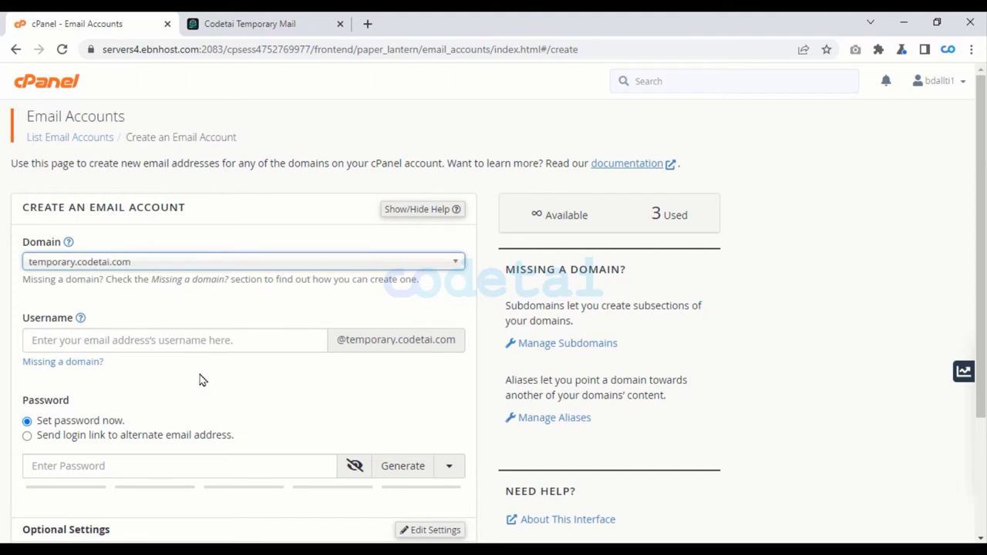
{"action": "scroll", "coordinate": [199, 379], "scroll_direction": "down", "scroll_amount": 1}
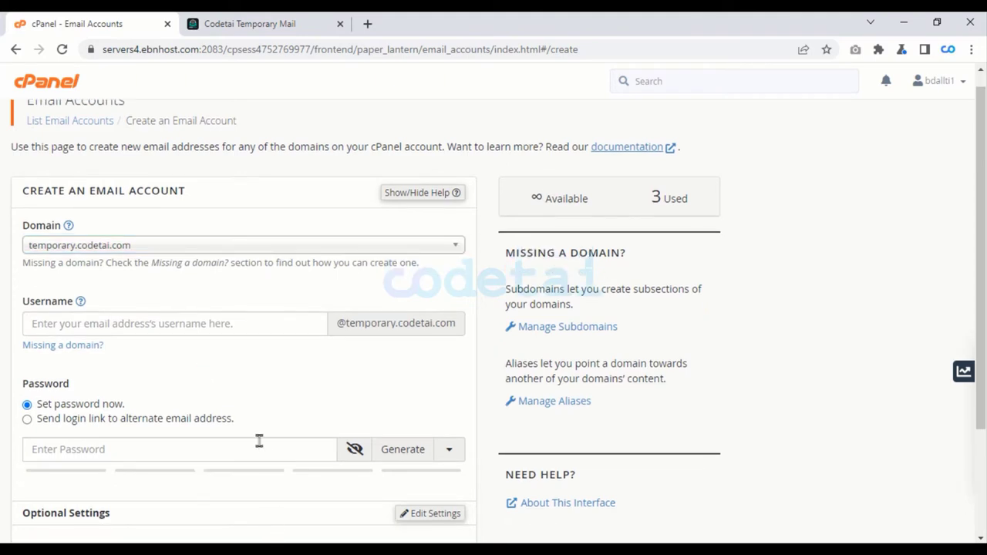
{"action": "left_click", "coordinate": [226, 324]}
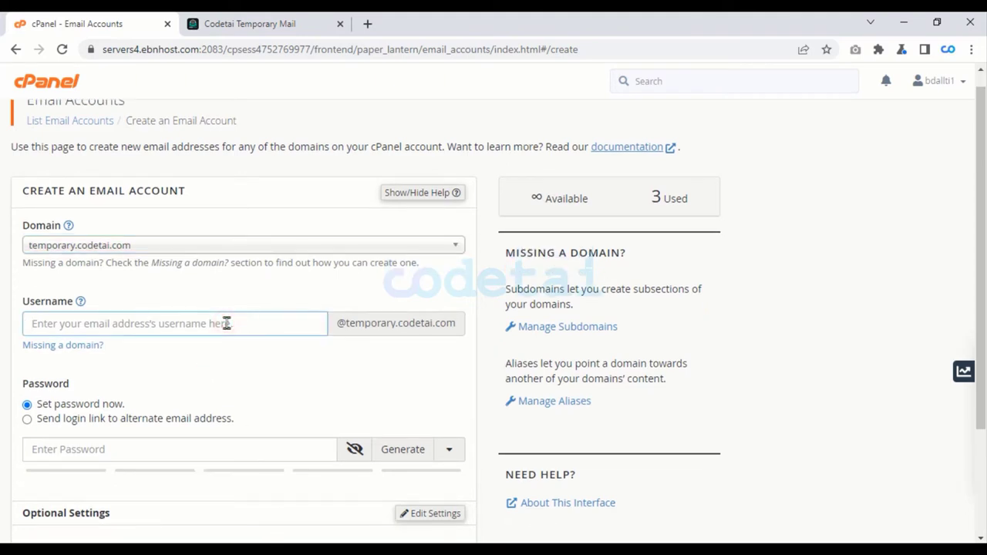
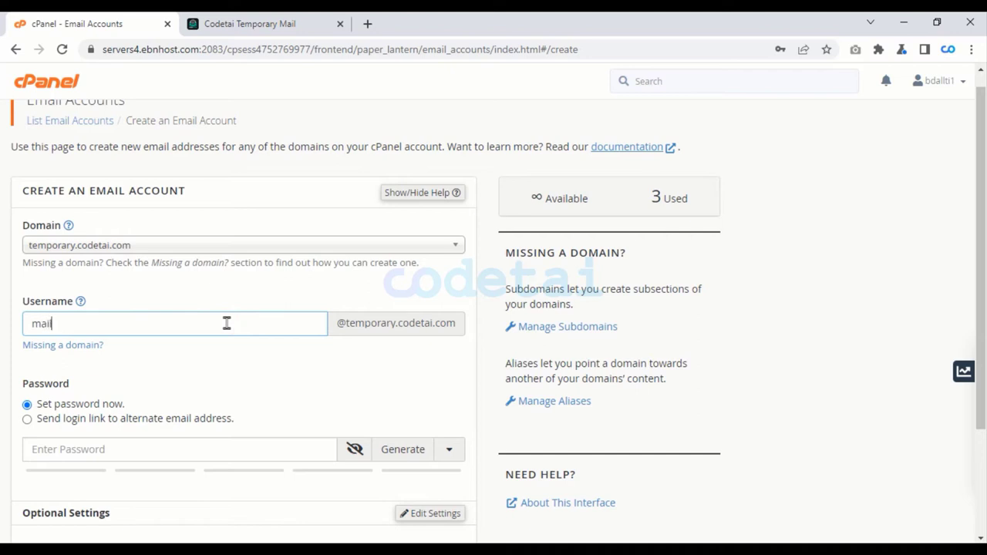
{"action": "scroll", "coordinate": [337, 326], "scroll_direction": "down", "scroll_amount": 2}
{"action": "left_click", "coordinate": [354, 305]}
{"action": "left_click", "coordinate": [292, 304]}
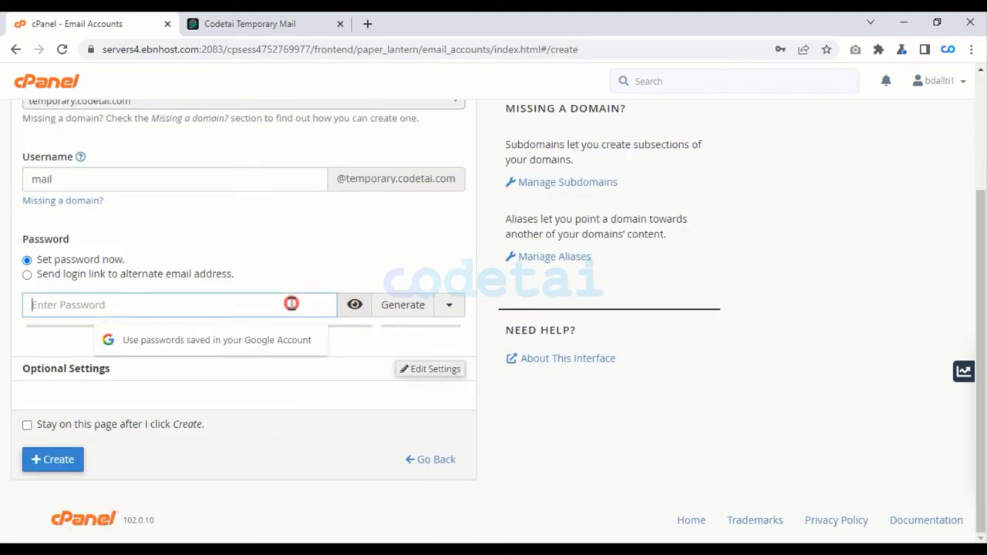
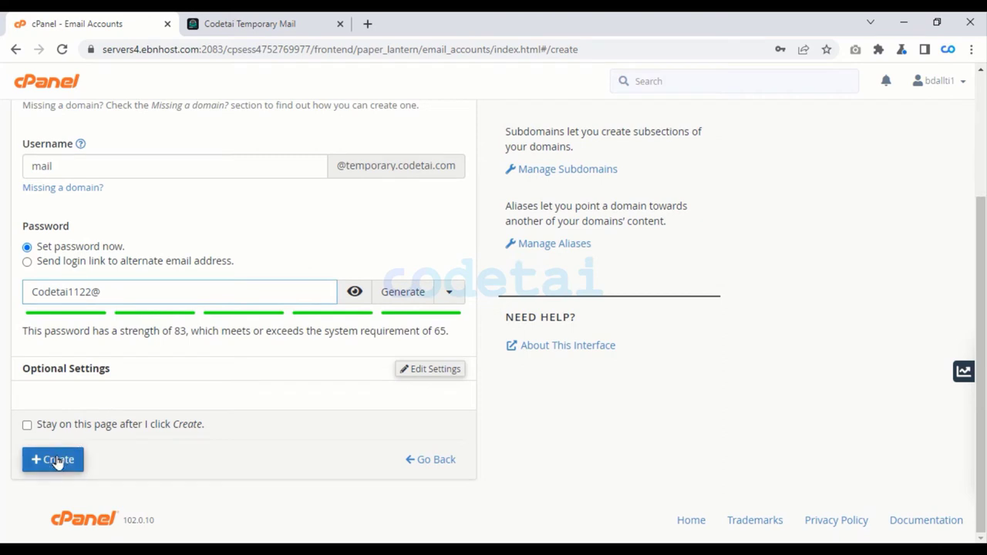
{"action": "left_click", "coordinate": [57, 460]}
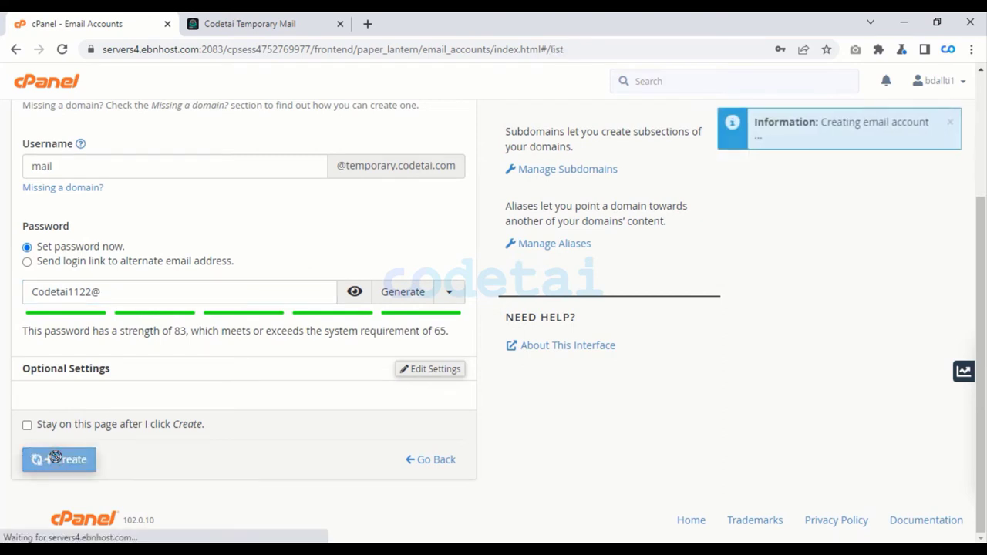
Step: Copy the new mailbox's address and open cPanel home in a new tab
{"action": "left_click_drag", "start_coordinate": [210, 426], "coordinate": [66, 424]}
{"action": "right_click", "coordinate": [80, 426]}
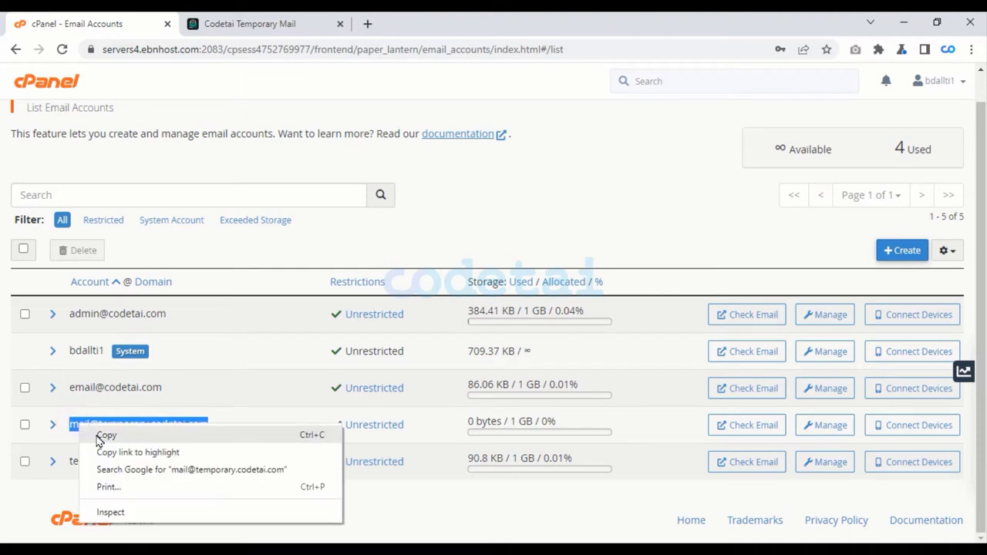
{"action": "left_click", "coordinate": [101, 437]}
{"action": "right_click", "coordinate": [59, 89]}
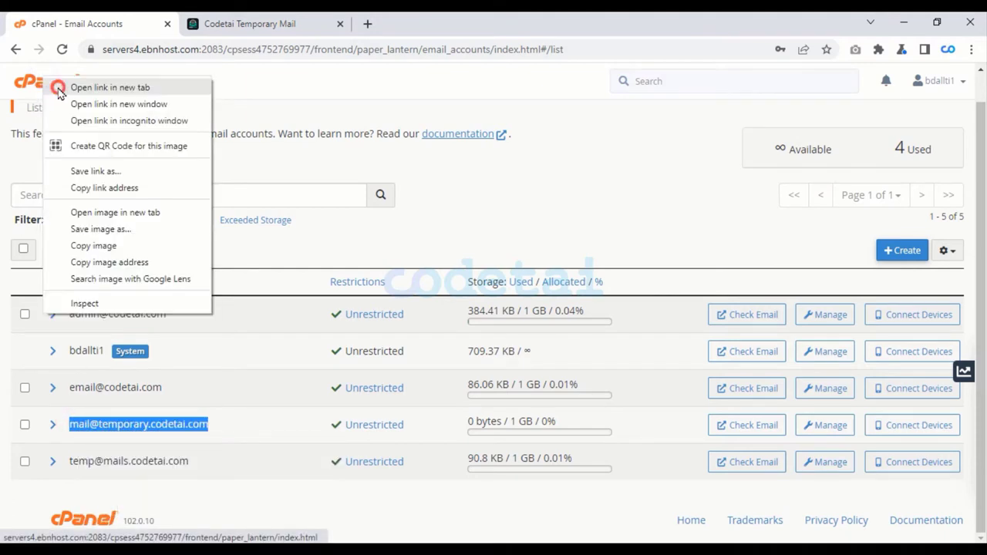
{"action": "left_click", "coordinate": [60, 88]}
Step: Open cPanel's Default Address settings and pick the temporary.codetai.com domain
{"action": "left_click", "coordinate": [214, 21]}
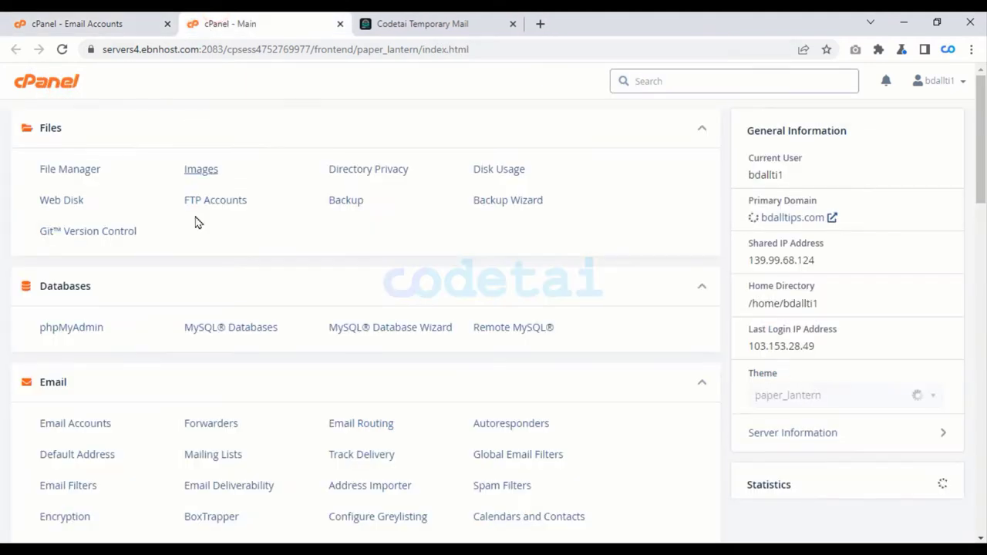
{"action": "scroll", "coordinate": [175, 309], "scroll_direction": "down", "scroll_amount": 2}
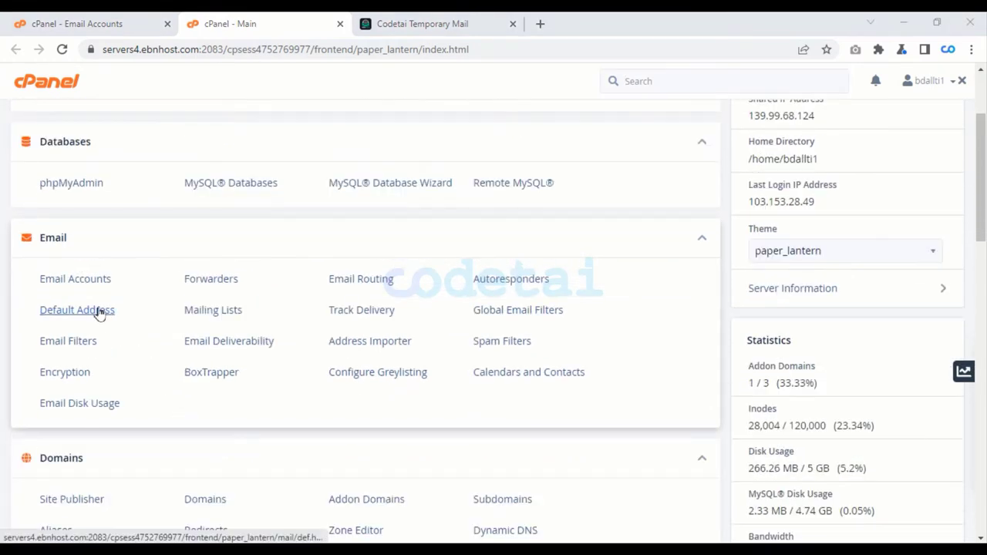
{"action": "left_click", "coordinate": [98, 312]}
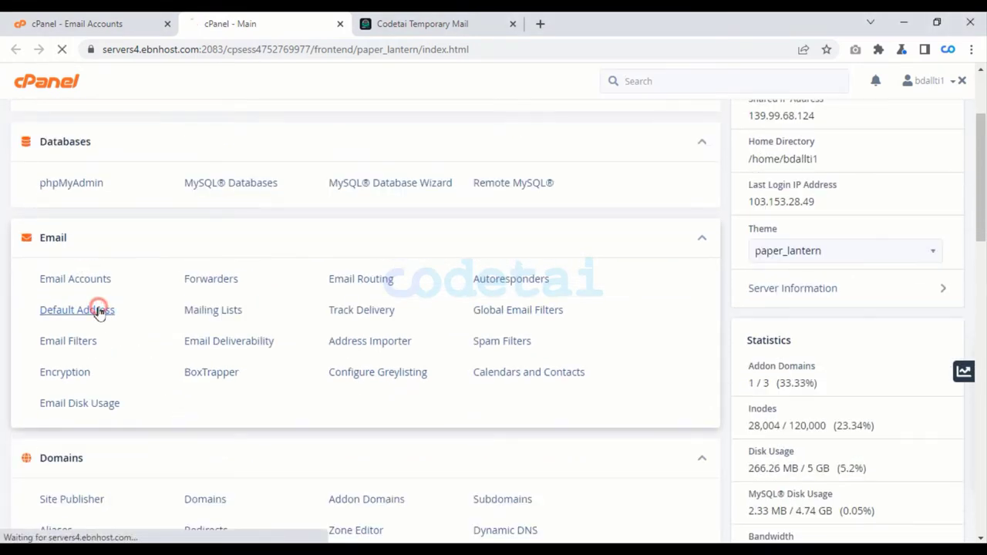
{"action": "scroll", "coordinate": [199, 181], "scroll_direction": "down", "scroll_amount": 1}
{"action": "left_click", "coordinate": [200, 179]}
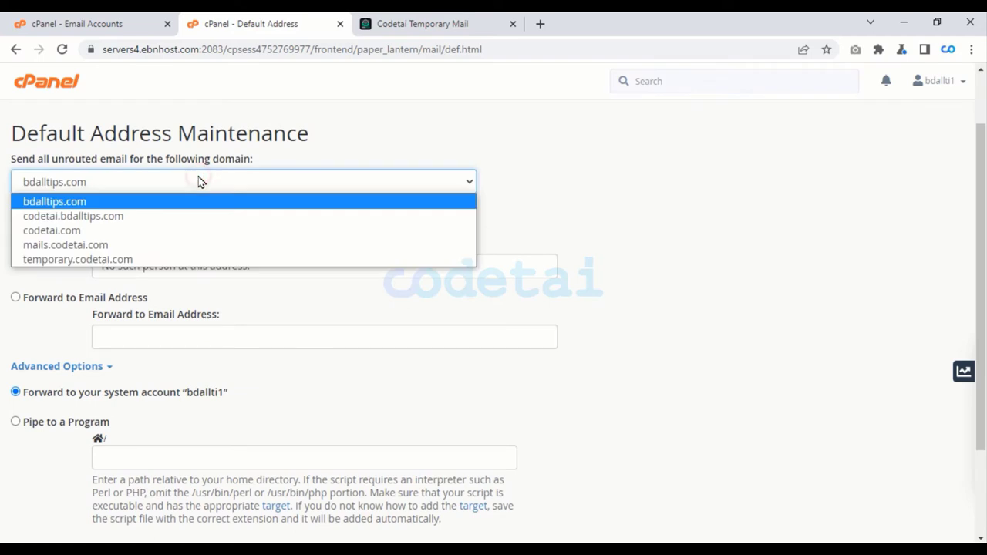
{"action": "left_click", "coordinate": [171, 260]}
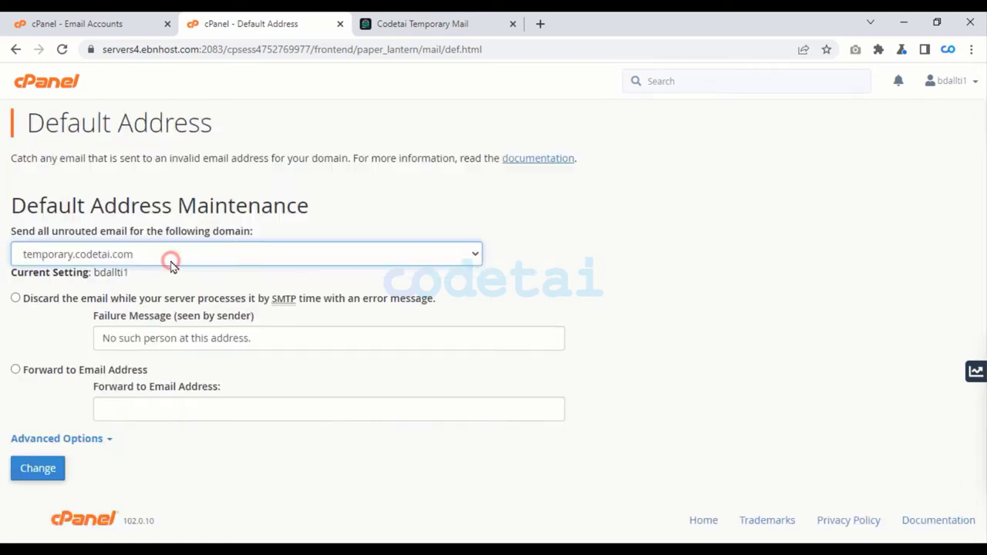
Step: Forward unrouted mail to the pasted mailbox address, save the change, and close the page
{"action": "scroll", "coordinate": [176, 308], "scroll_direction": "down", "scroll_amount": 2}
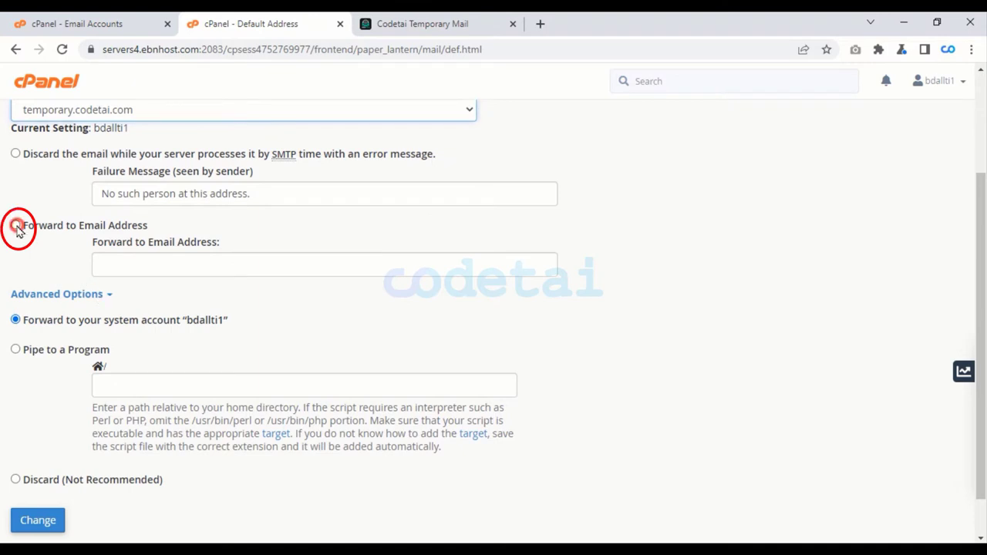
{"action": "left_click", "coordinate": [15, 225]}
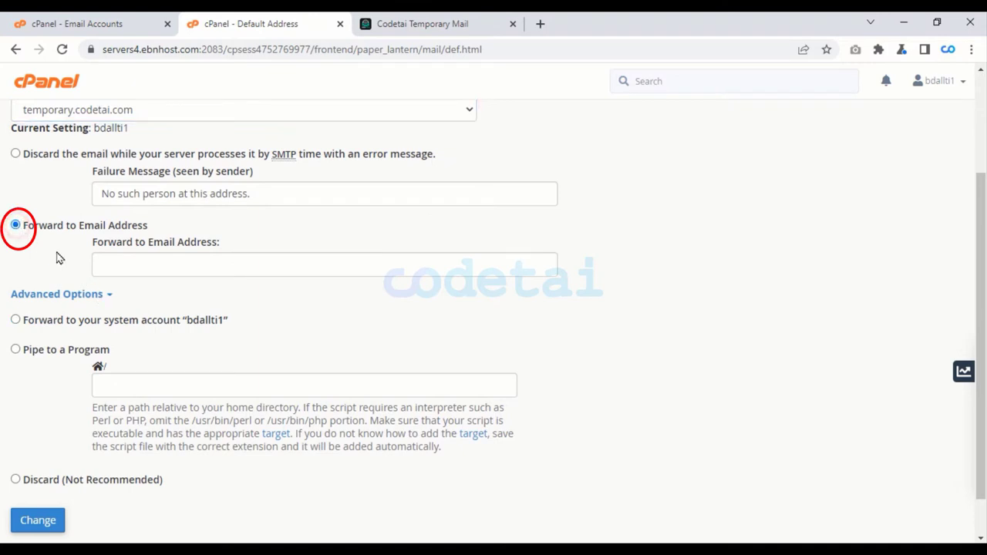
{"action": "right_click", "coordinate": [240, 263]}
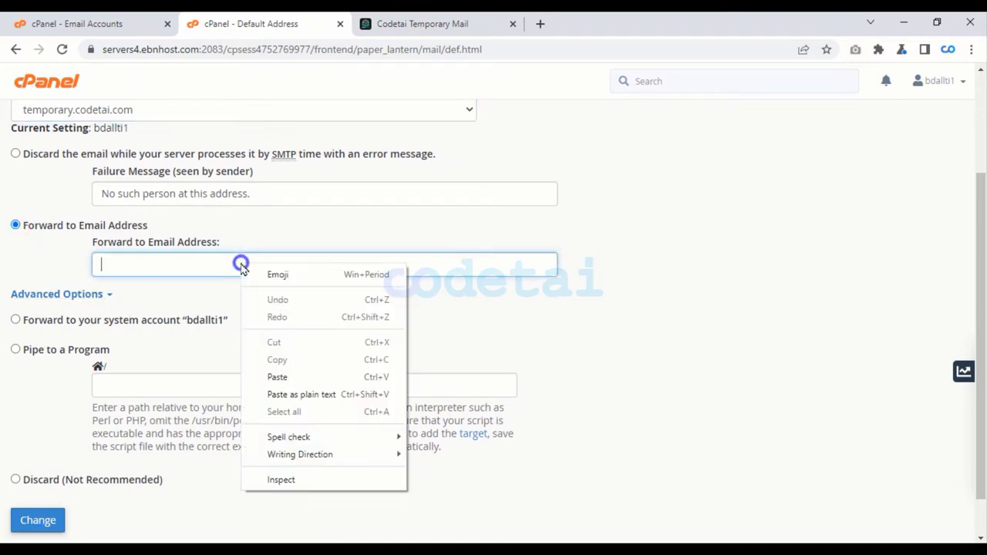
{"action": "left_click", "coordinate": [277, 377]}
{"action": "scroll", "coordinate": [192, 432], "scroll_direction": "down", "scroll_amount": 1}
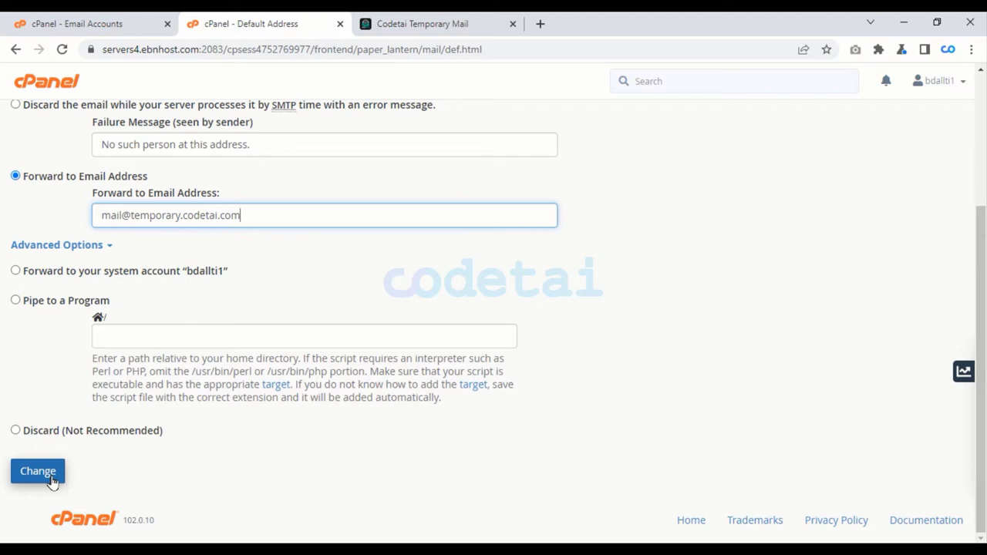
{"action": "left_click", "coordinate": [51, 479]}
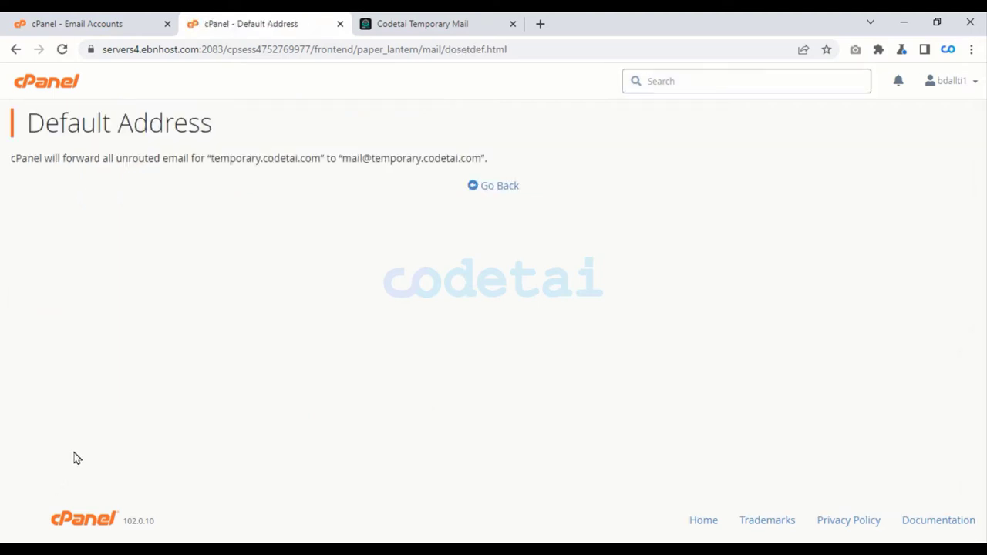
{"action": "left_click", "coordinate": [486, 188]}
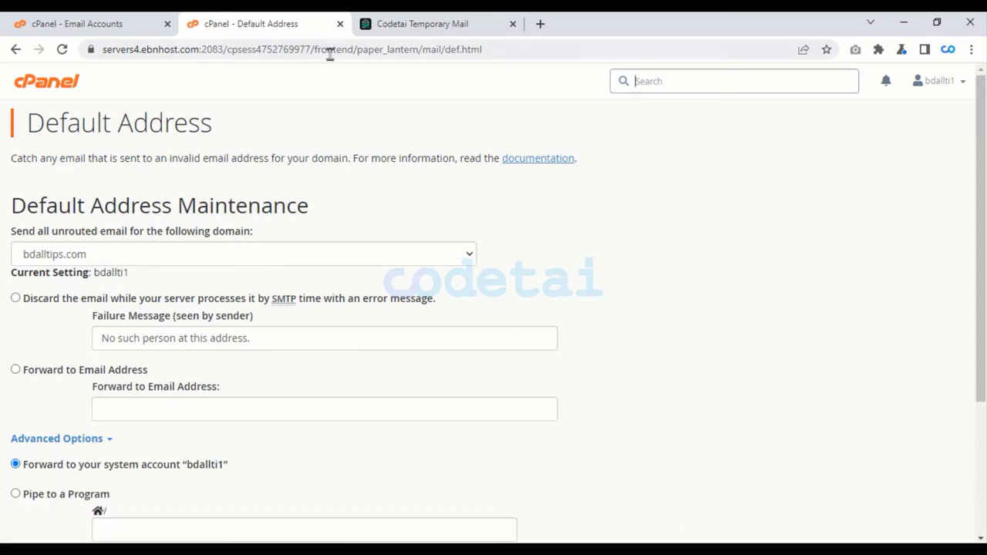
{"action": "left_click", "coordinate": [340, 24]}
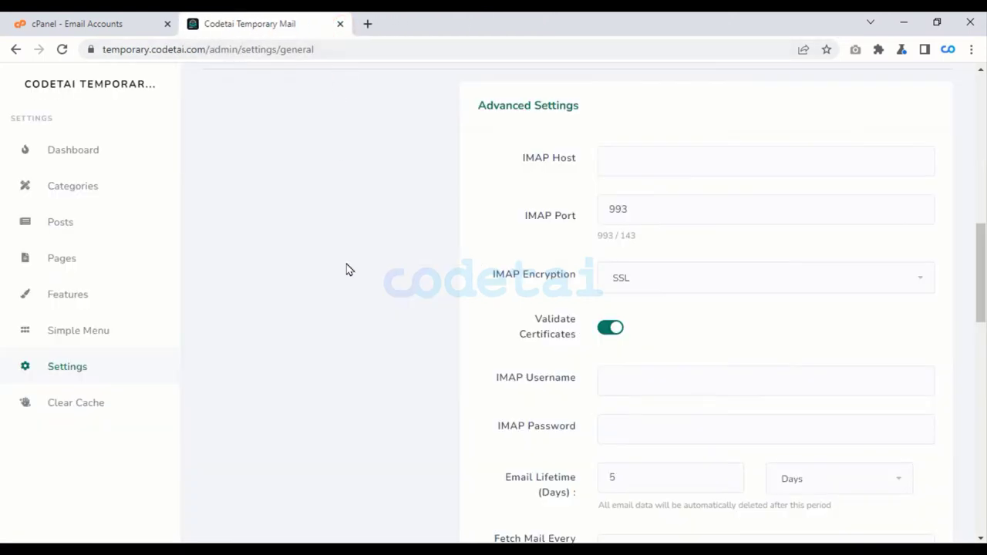
Step: Open the Connect Devices mail client settings for the temporary domain mailbox
{"action": "left_click", "coordinate": [150, 19]}
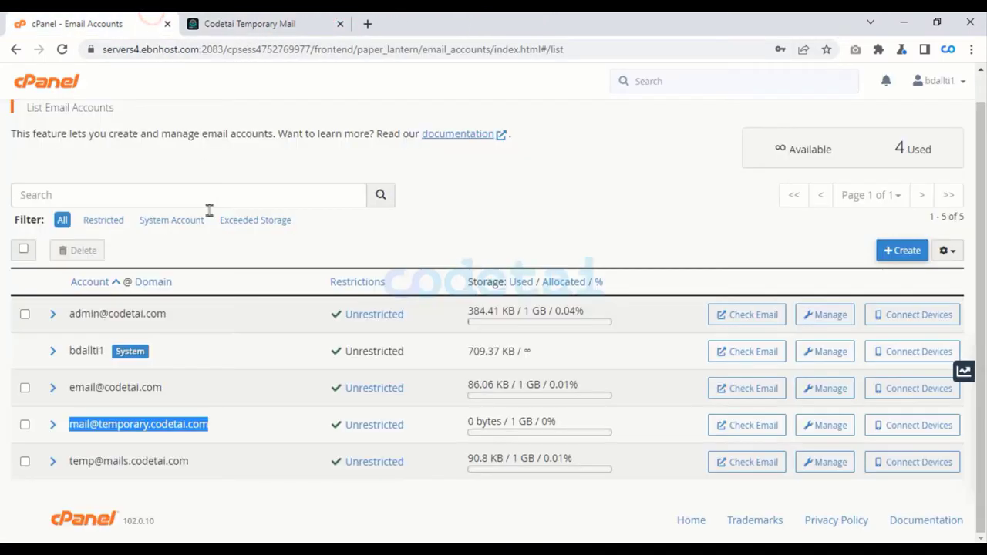
{"action": "left_click", "coordinate": [893, 428]}
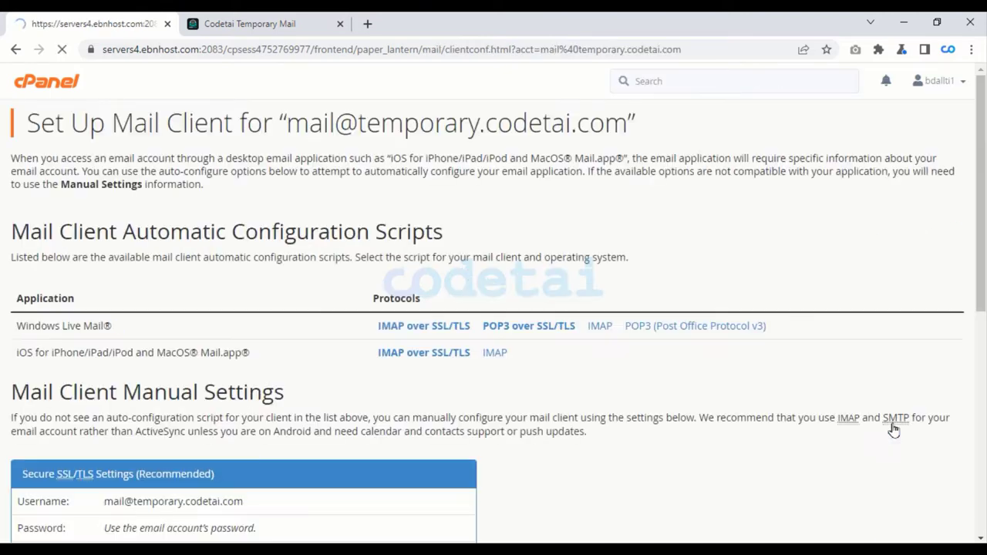
{"action": "scroll", "coordinate": [694, 444], "scroll_direction": "down", "scroll_amount": 1}
{"action": "scroll", "coordinate": [692, 445], "scroll_direction": "down", "scroll_amount": 3}
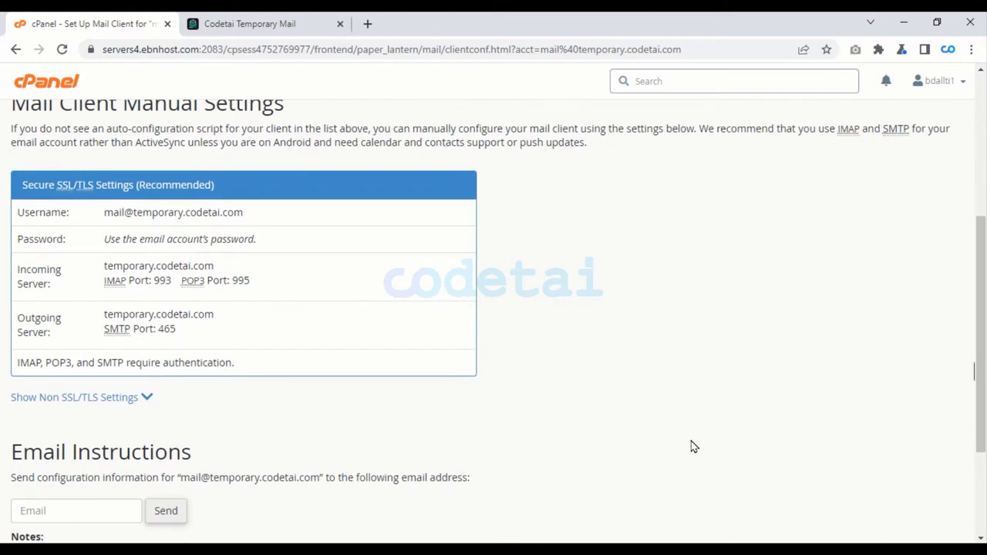
{"action": "left_click", "coordinate": [290, 19]}
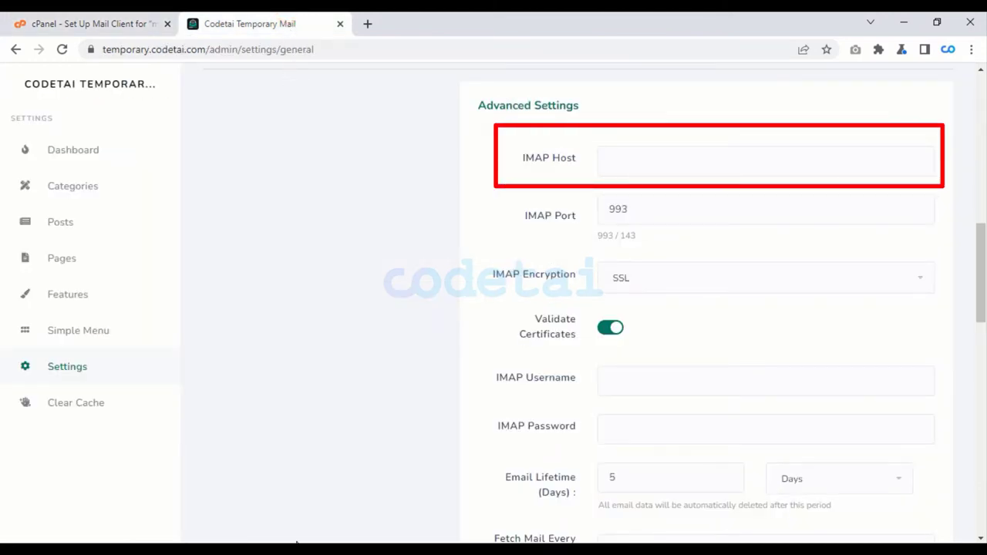
{"action": "left_click", "coordinate": [103, 22]}
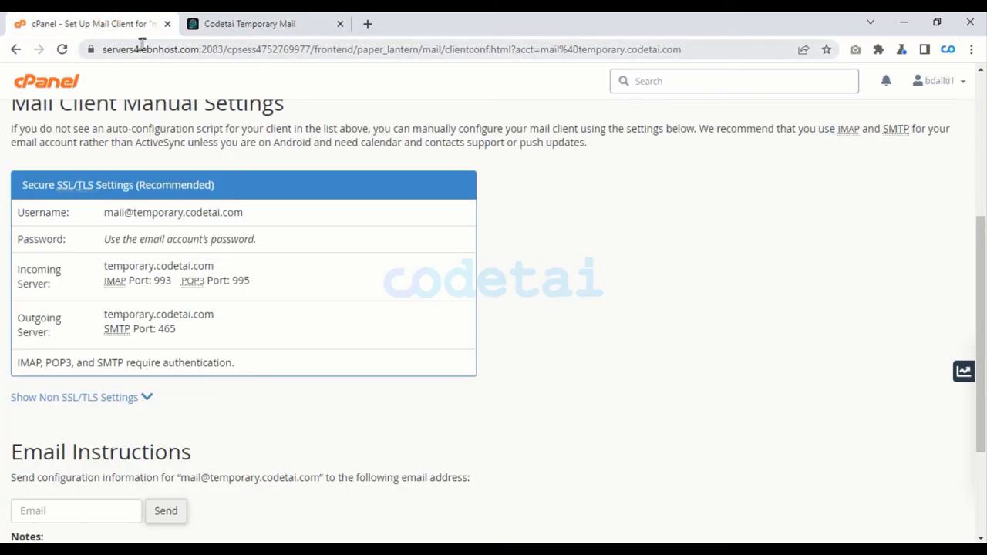
Step: Copy the server host name servers4.ebnhost.com from the client settings page
{"action": "left_click_drag", "start_coordinate": [199, 50], "coordinate": [139, 52]}
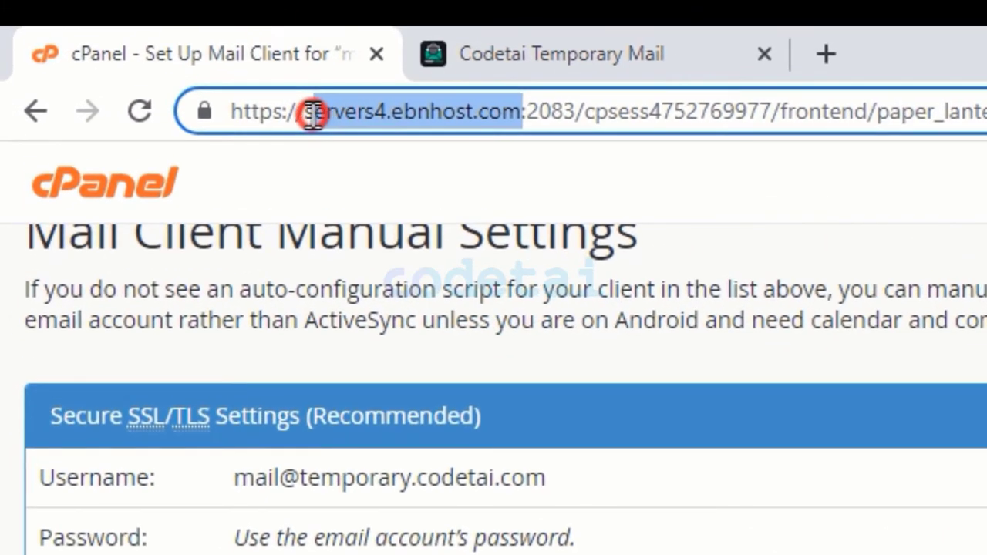
{"action": "left_click_drag", "start_coordinate": [312, 116], "coordinate": [312, 116]}
{"action": "right_click", "coordinate": [472, 108]}
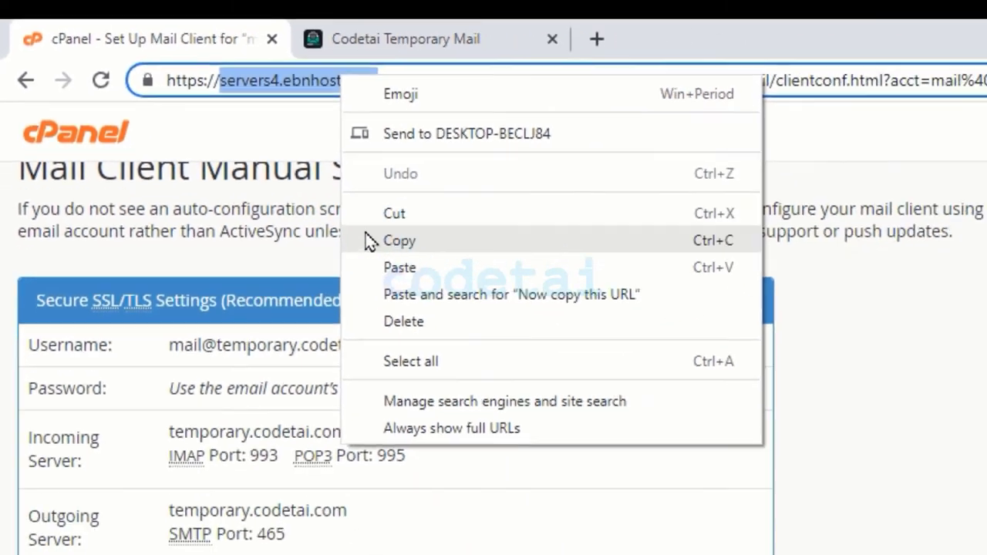
{"action": "left_click", "coordinate": [552, 333]}
{"action": "left_click", "coordinate": [246, 25]}
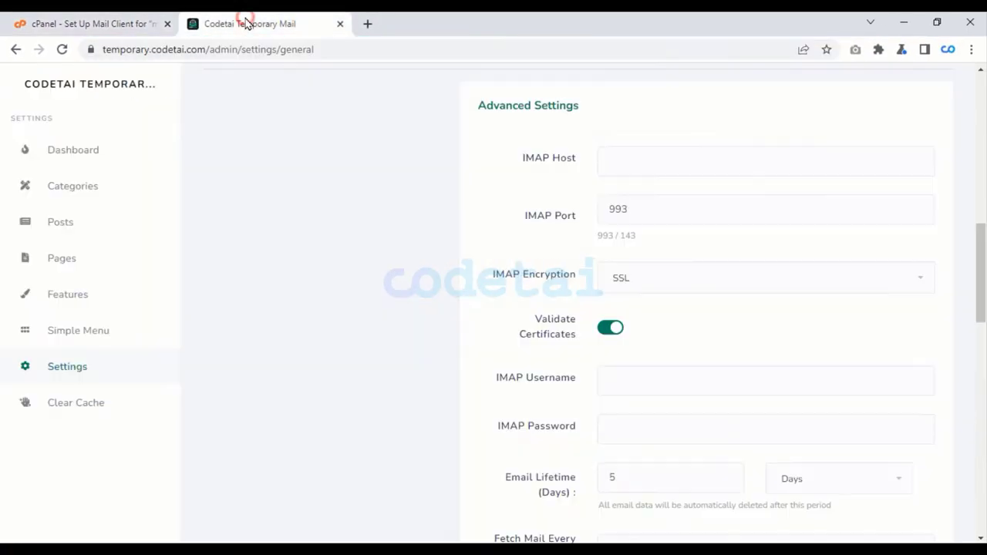
Step: Enter servers4.ebnhost.com as IMAP Host and 993 as IMAP Port
{"action": "left_click", "coordinate": [620, 165]}
{"action": "right_click", "coordinate": [621, 167]}
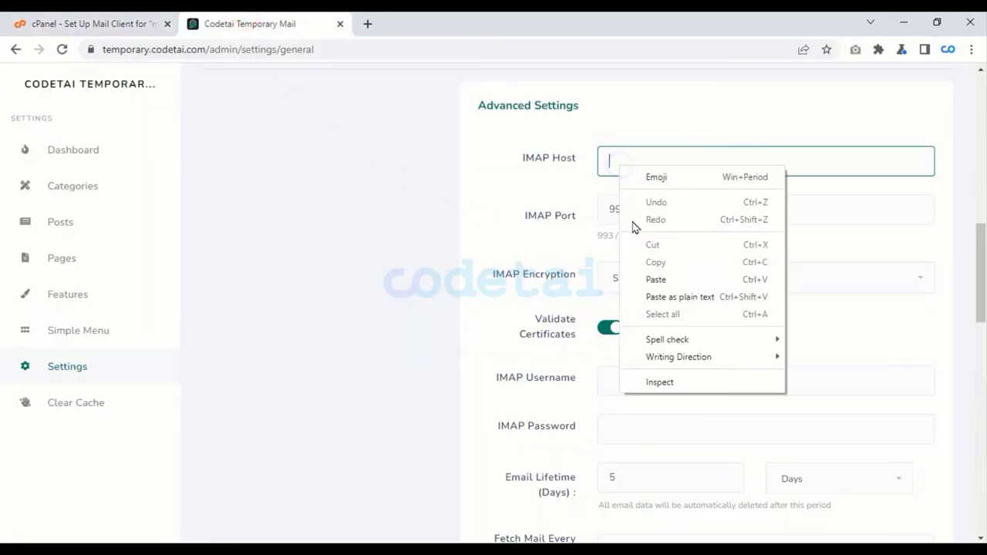
{"action": "left_click", "coordinate": [641, 277]}
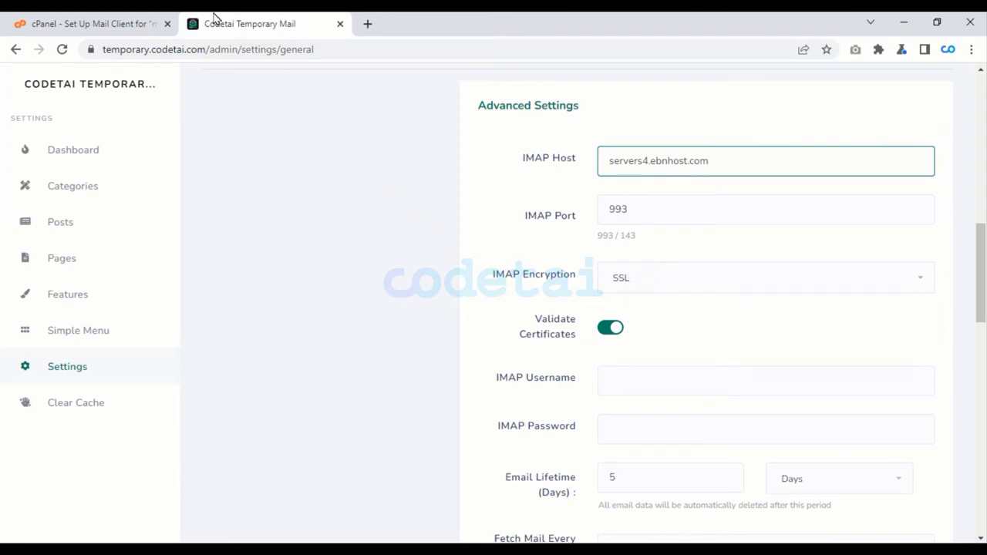
{"action": "left_click", "coordinate": [116, 19]}
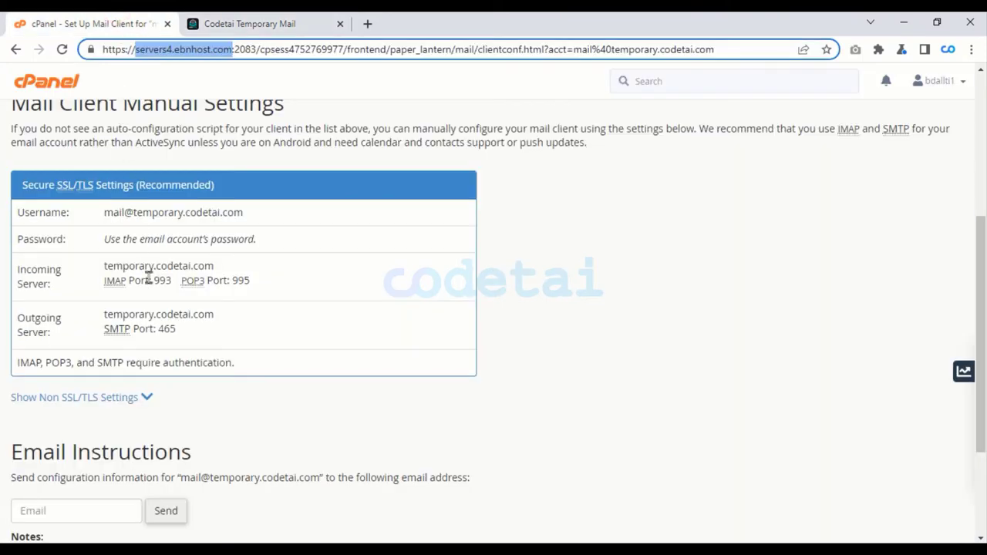
{"action": "left_click_drag", "start_coordinate": [173, 281], "coordinate": [155, 281]}
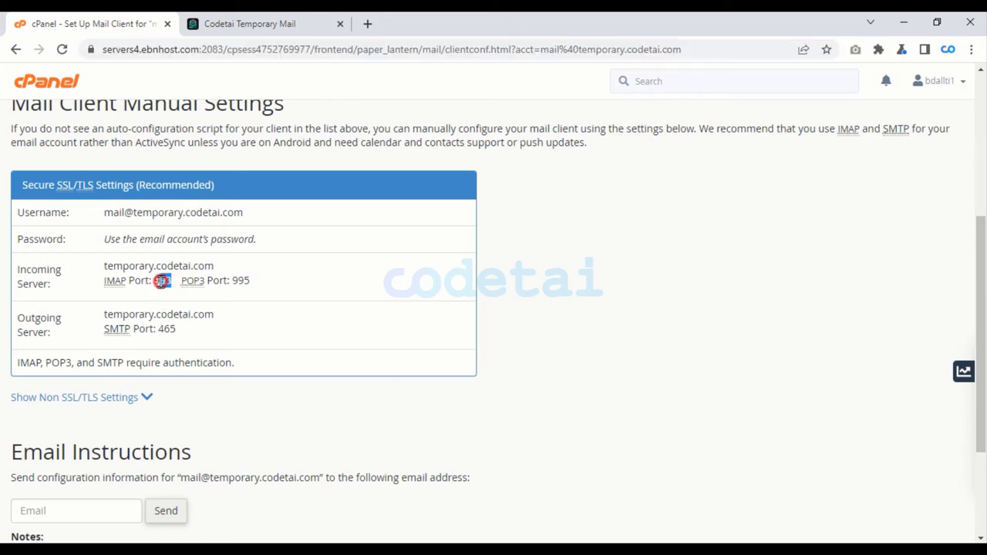
{"action": "right_click", "coordinate": [161, 281]}
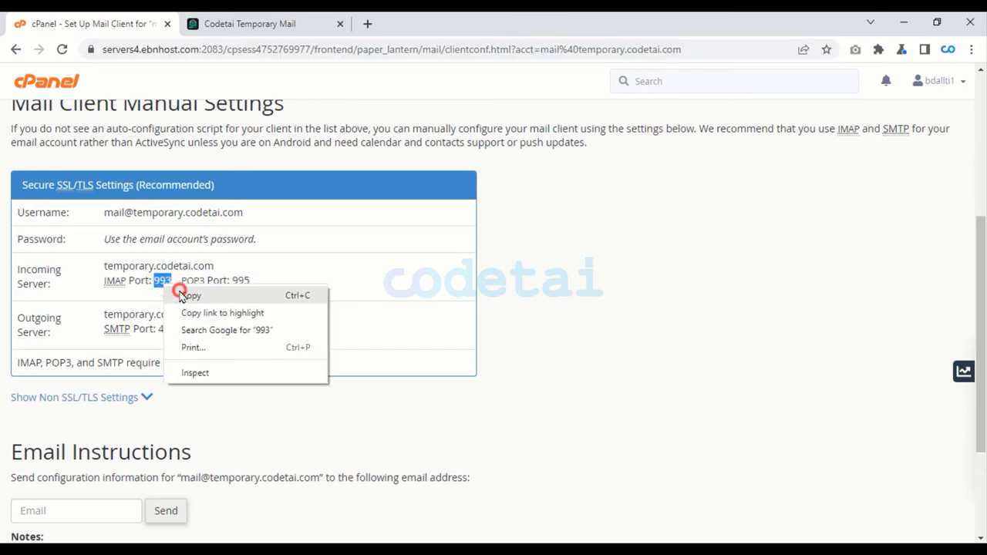
{"action": "left_click", "coordinate": [185, 293]}
{"action": "left_click", "coordinate": [249, 23]}
{"action": "left_click_drag", "start_coordinate": [626, 222], "coordinate": [595, 214]}
{"action": "right_click", "coordinate": [624, 211]}
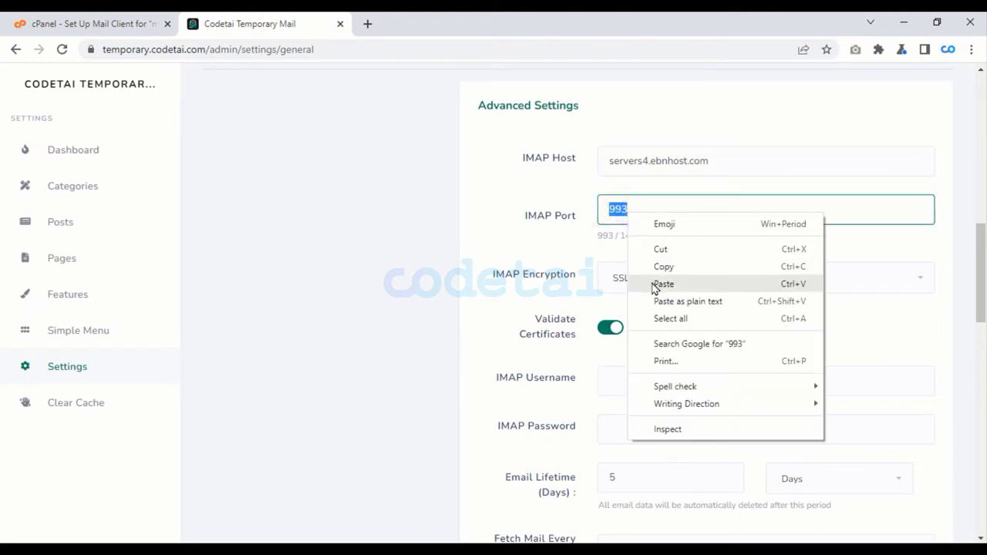
{"action": "left_click", "coordinate": [655, 283]}
Step: Keep SSL as IMAP encryption and paste the mailbox address as IMAP Username
{"action": "scroll", "coordinate": [650, 289], "scroll_direction": "down", "scroll_amount": 1}
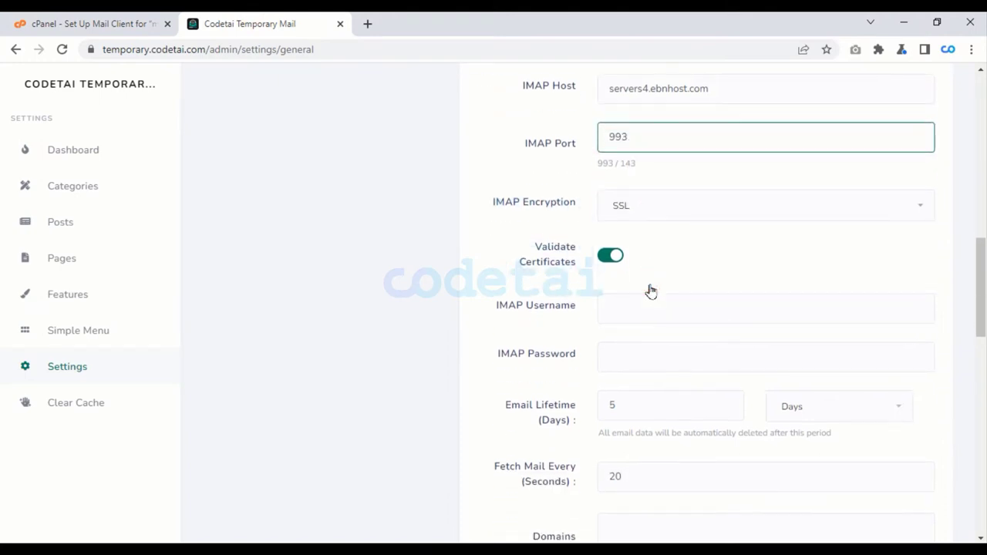
{"action": "left_click", "coordinate": [685, 209]}
{"action": "left_click", "coordinate": [690, 276]}
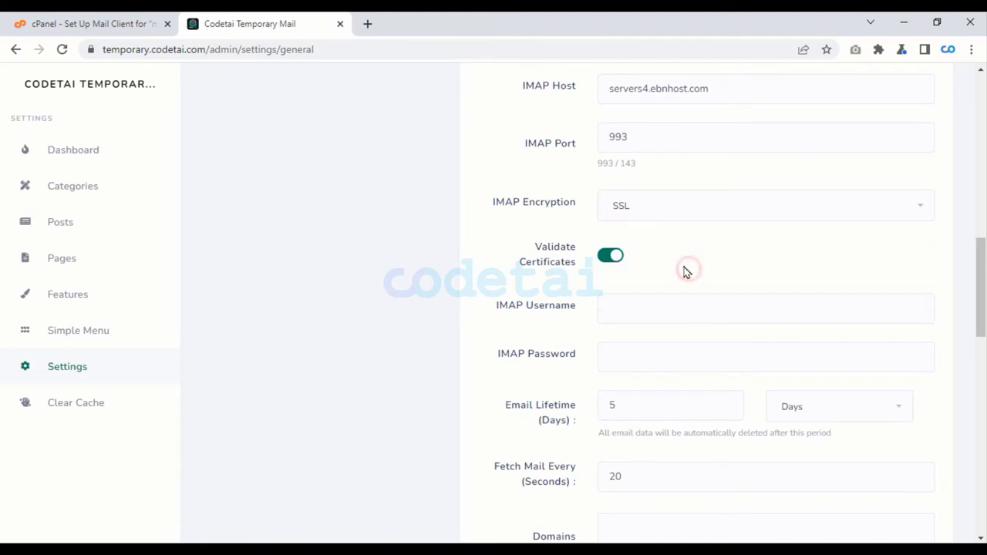
{"action": "scroll", "coordinate": [668, 270], "scroll_direction": "down", "scroll_amount": 2}
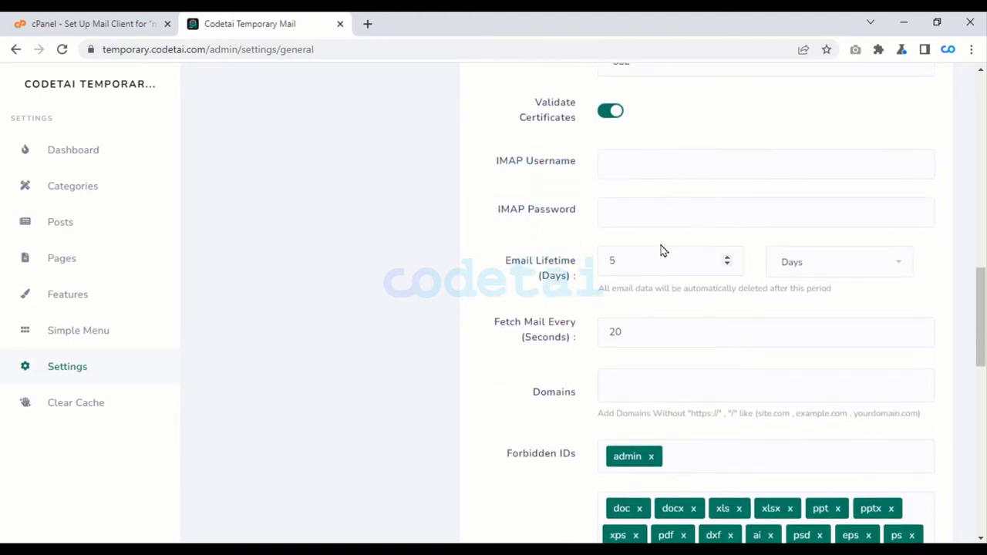
{"action": "left_click", "coordinate": [143, 24]}
{"action": "left_click_drag", "start_coordinate": [248, 220], "coordinate": [105, 215]}
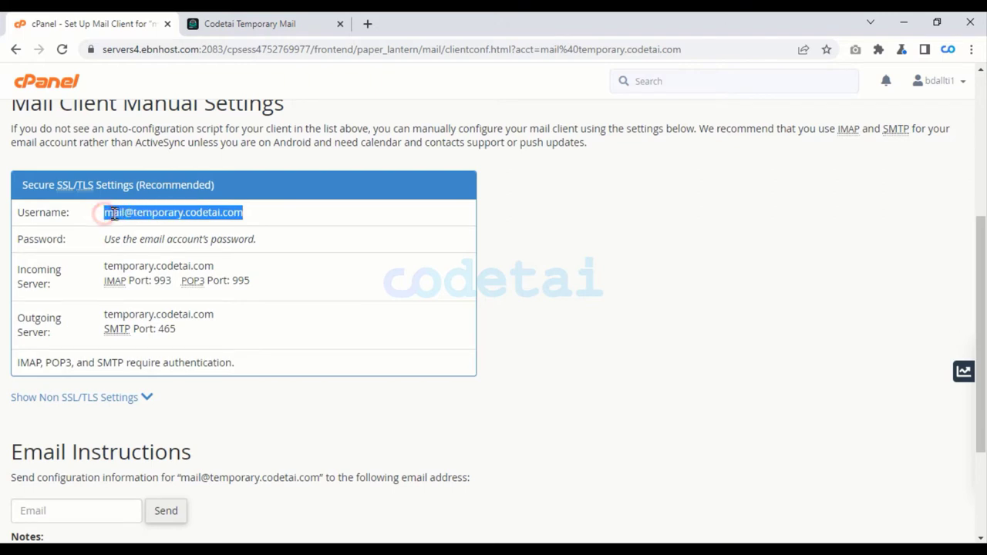
{"action": "right_click", "coordinate": [116, 216]}
{"action": "left_click", "coordinate": [133, 223]}
{"action": "left_click", "coordinate": [287, 17]}
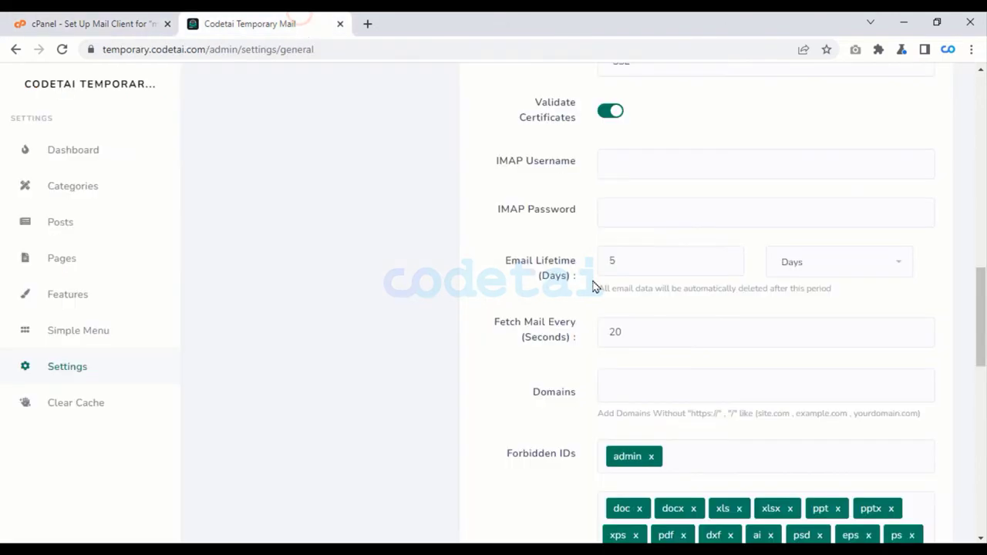
{"action": "right_click", "coordinate": [650, 165]}
{"action": "left_click", "coordinate": [671, 279]}
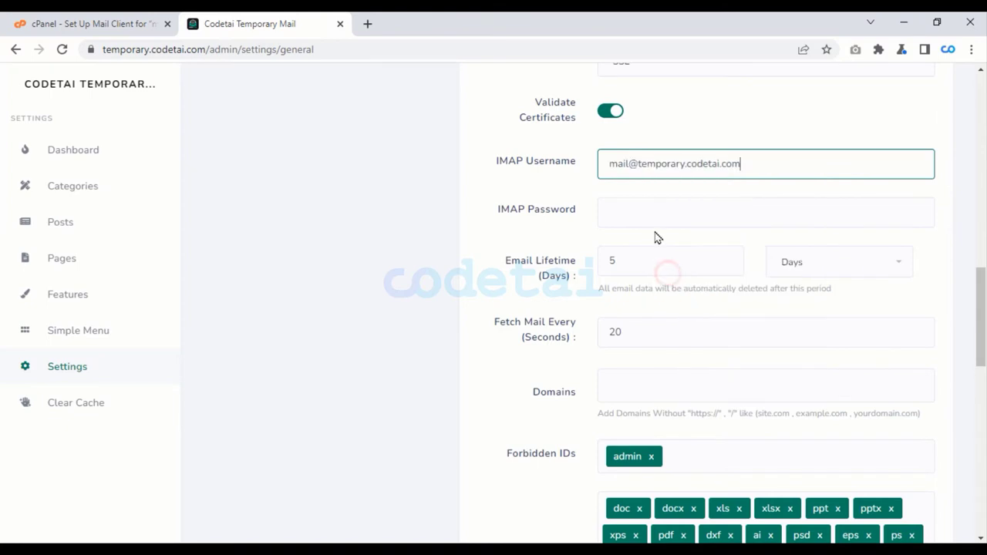
Step: Enter the mailbox password in the IMAP Password field
{"action": "left_click", "coordinate": [652, 210]}
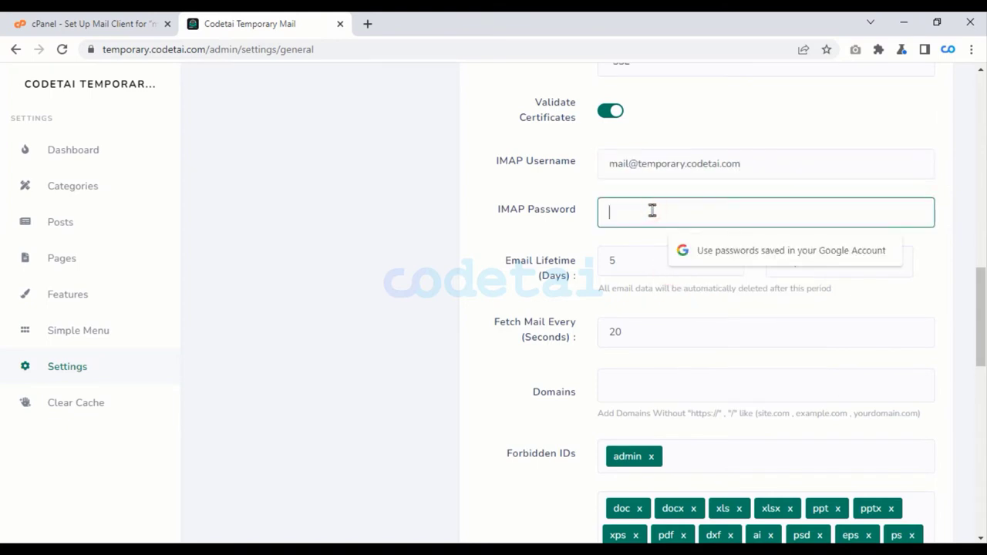
{"action": "type", "text": "a"}
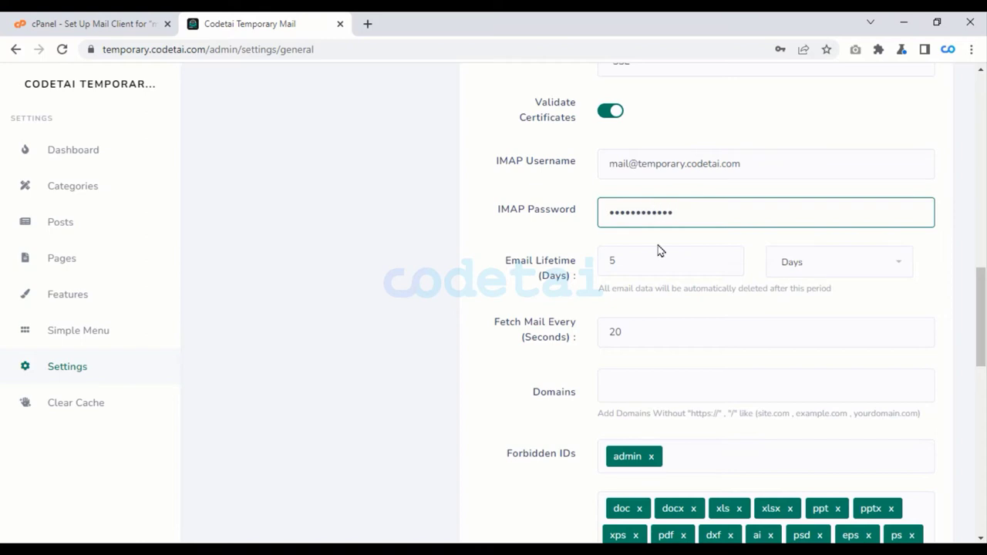
{"action": "scroll", "coordinate": [580, 447], "scroll_direction": "up", "scroll_amount": 1}
{"action": "key", "text": "shift+Tab"}
{"action": "scroll", "coordinate": [580, 447], "scroll_direction": "down", "scroll_amount": 10}
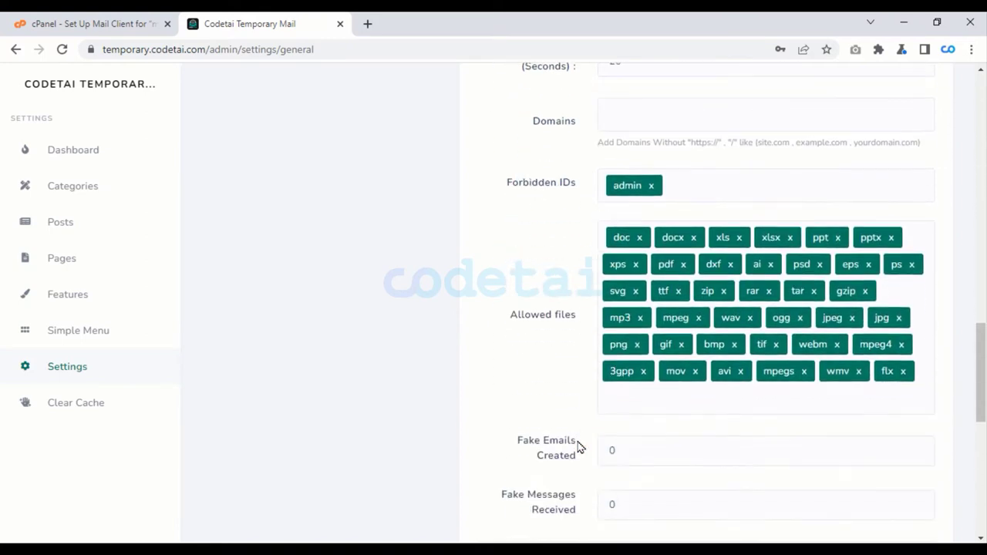
Step: Run Check IMAP Server to confirm the mail server connection works
{"action": "scroll", "coordinate": [580, 447], "scroll_direction": "down", "scroll_amount": 1}
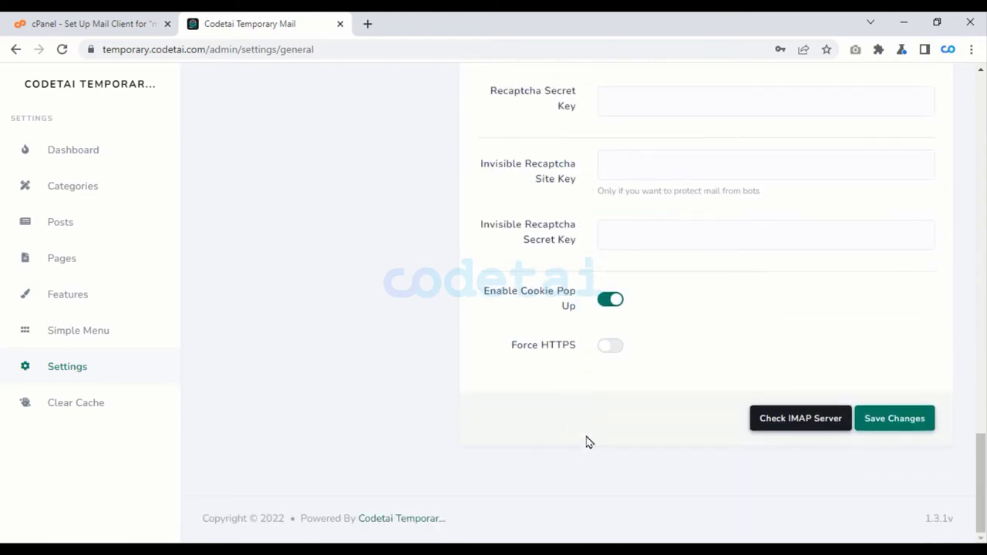
{"action": "left_click", "coordinate": [776, 430]}
{"action": "scroll", "coordinate": [747, 472], "scroll_direction": "down", "scroll_amount": 1}
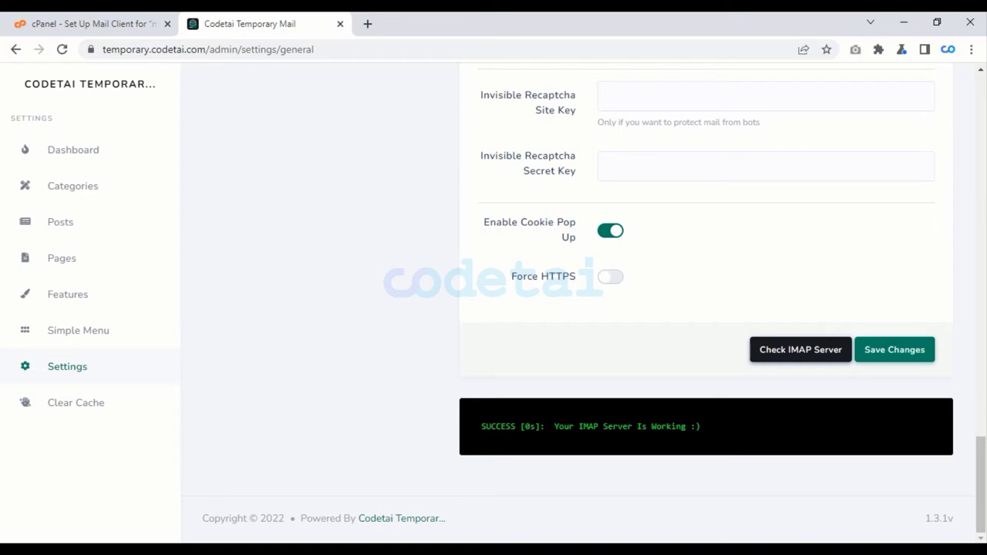
{"action": "scroll", "coordinate": [666, 482], "scroll_direction": "up", "scroll_amount": 6}
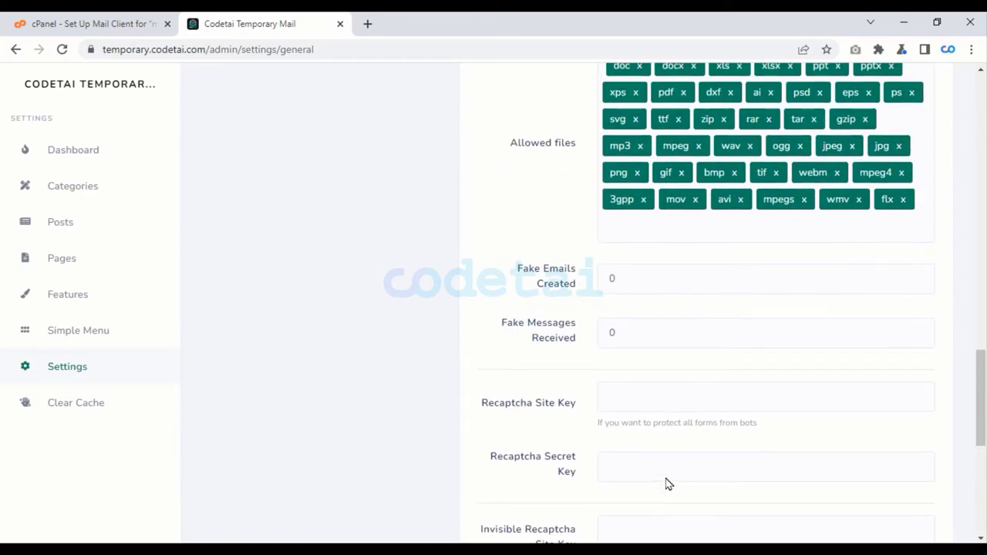
{"action": "scroll", "coordinate": [668, 484], "scroll_direction": "up", "scroll_amount": 5}
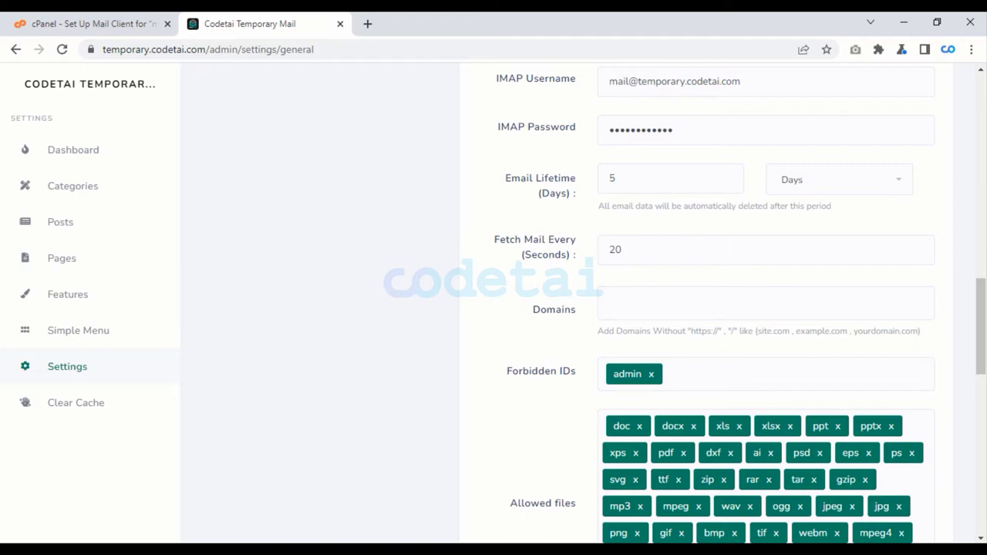
Step: Add temporary.codetai.com, copied from the address bar, to the Domains field
{"action": "left_click_drag", "start_coordinate": [232, 50], "coordinate": [132, 50]}
{"action": "right_click", "coordinate": [160, 52]}
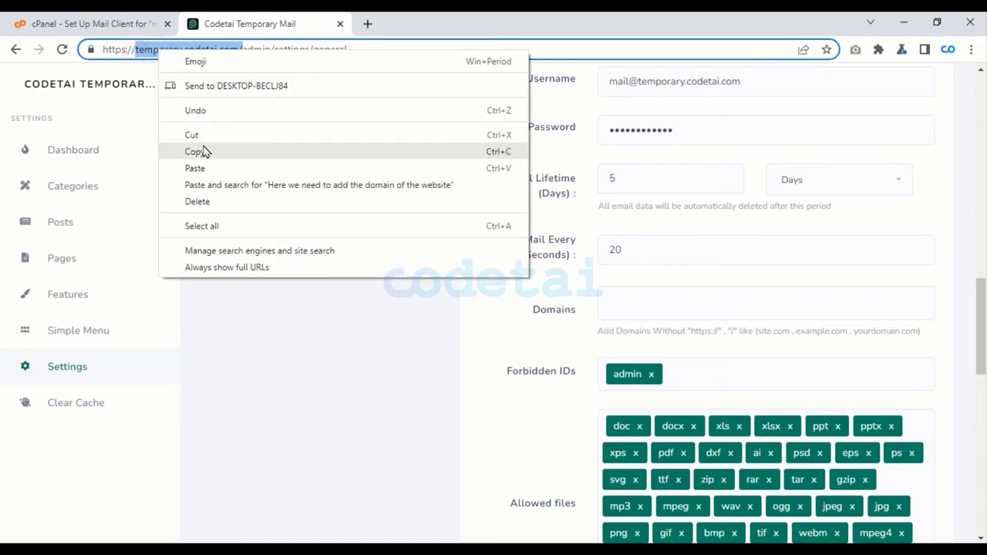
{"action": "left_click", "coordinate": [202, 151]}
{"action": "right_click", "coordinate": [611, 299]}
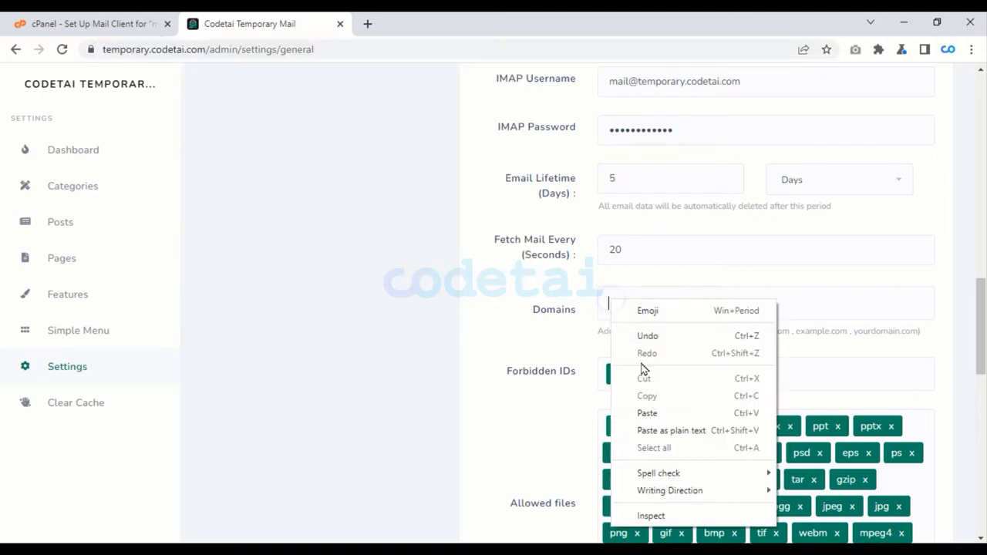
{"action": "left_click", "coordinate": [650, 412]}
Step: Turn on Force HTTPS, save the general settings, and accept cookies
{"action": "scroll", "coordinate": [745, 378], "scroll_direction": "down", "scroll_amount": 2}
{"action": "scroll", "coordinate": [745, 378], "scroll_direction": "down", "scroll_amount": 8}
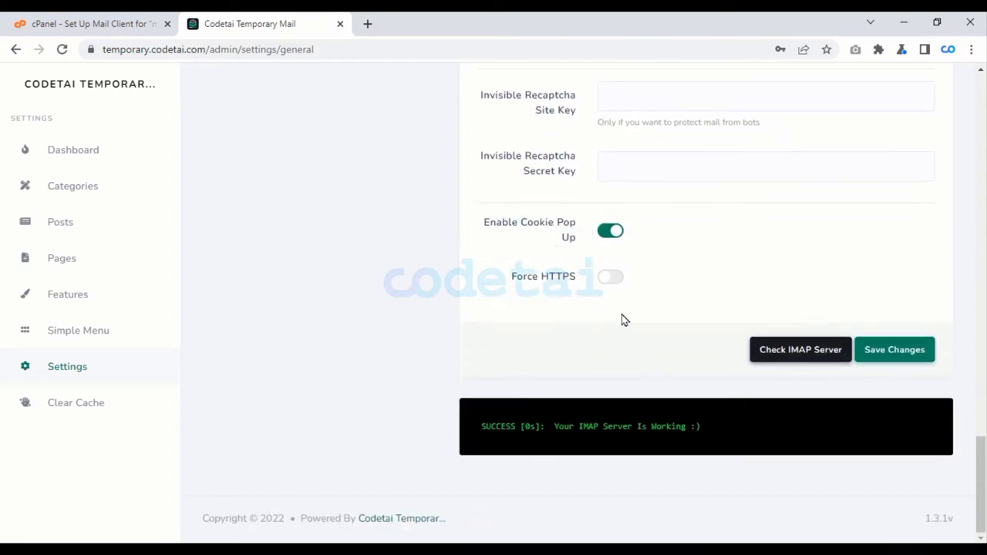
{"action": "left_click", "coordinate": [609, 279]}
{"action": "left_click", "coordinate": [881, 364]}
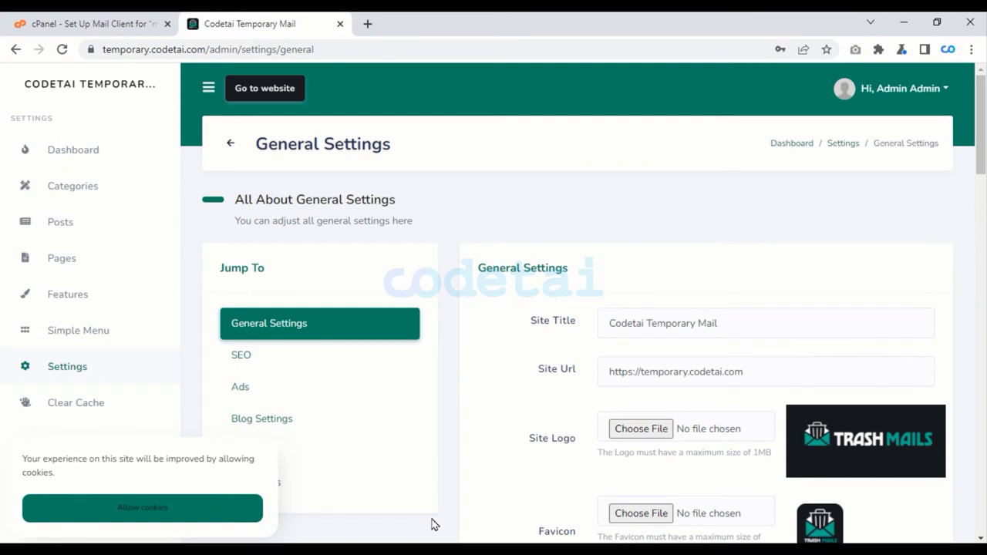
{"action": "left_click", "coordinate": [244, 506]}
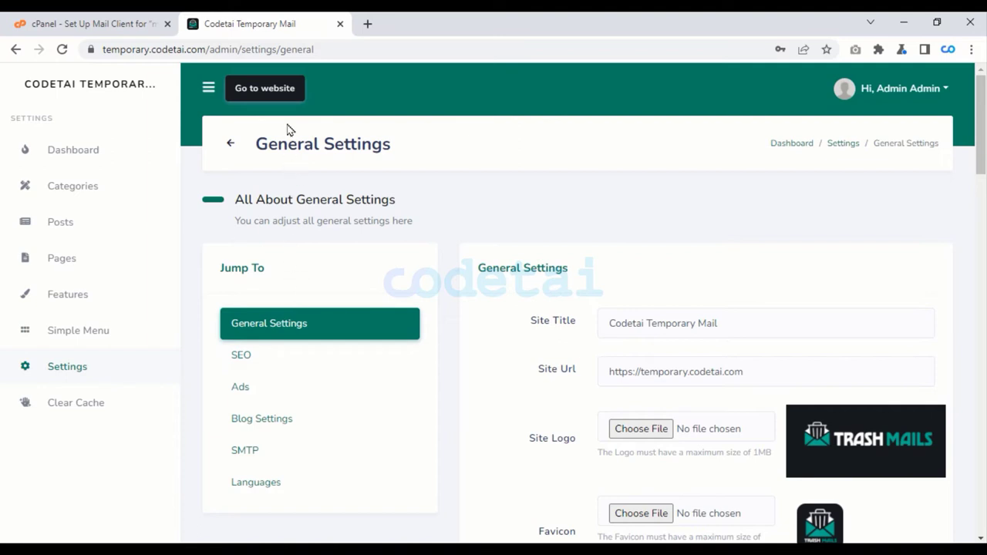
Step: Open the live temp-mail home page to confirm it issues an address, then close it
{"action": "left_click", "coordinate": [281, 97]}
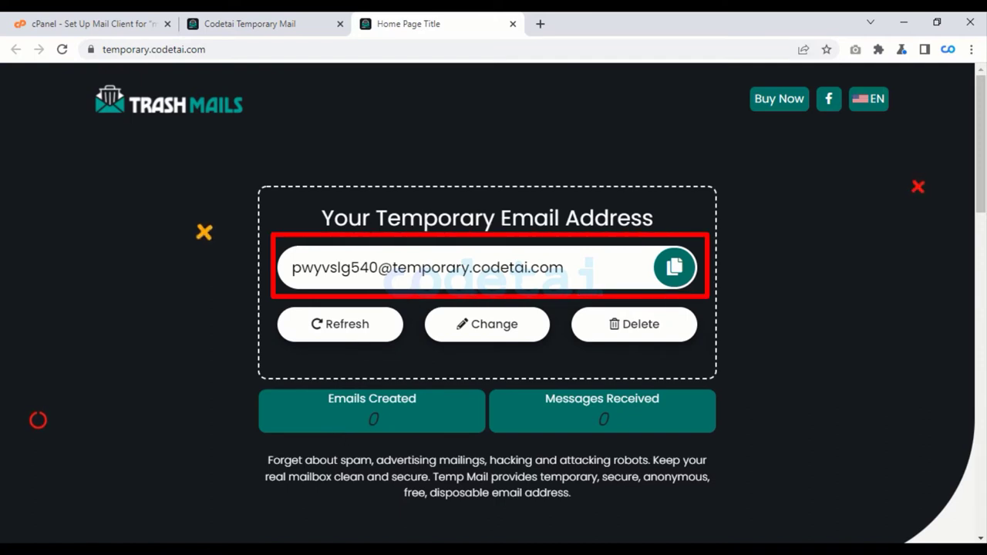
{"action": "scroll", "coordinate": [434, 458], "scroll_direction": "down", "scroll_amount": 1}
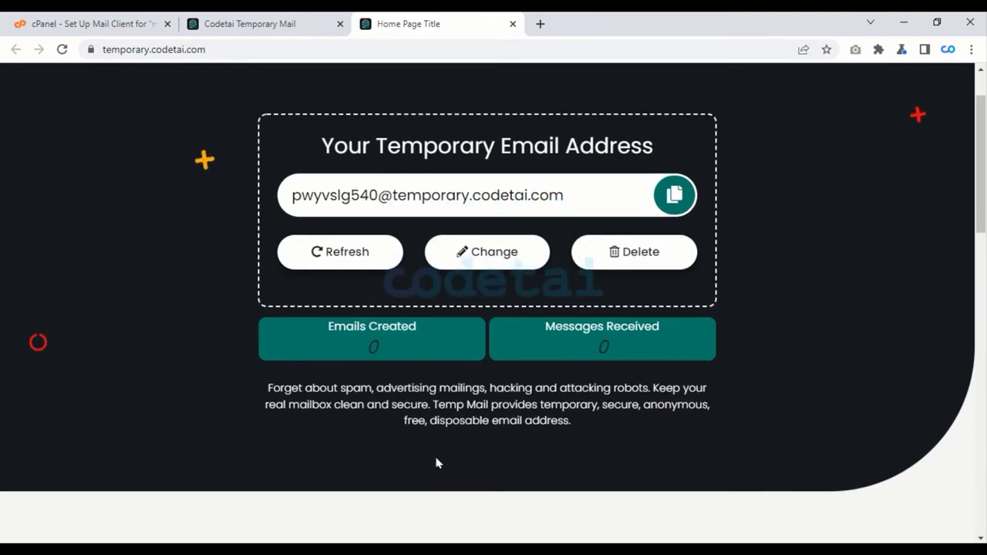
{"action": "left_click", "coordinate": [513, 24]}
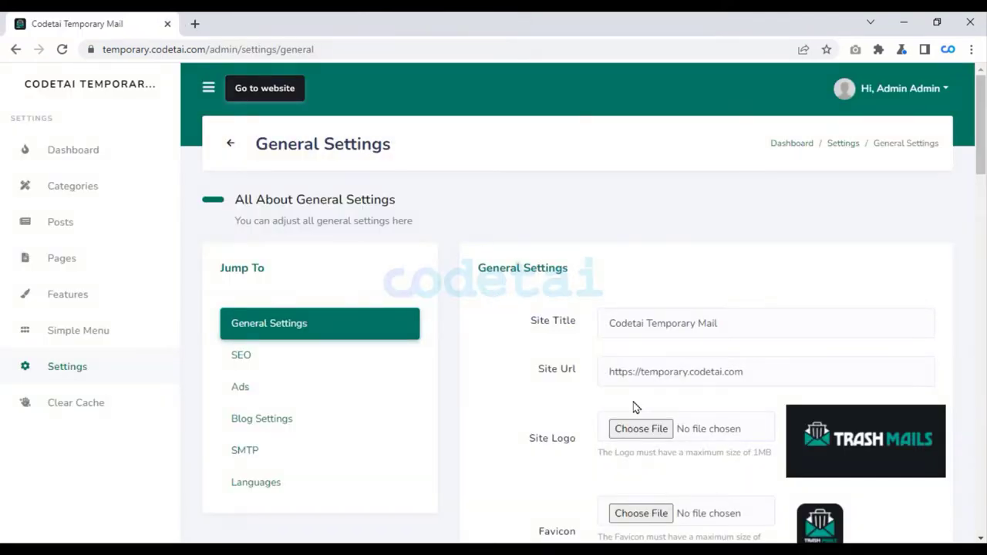
{"action": "scroll", "coordinate": [634, 408], "scroll_direction": "down", "scroll_amount": 14}
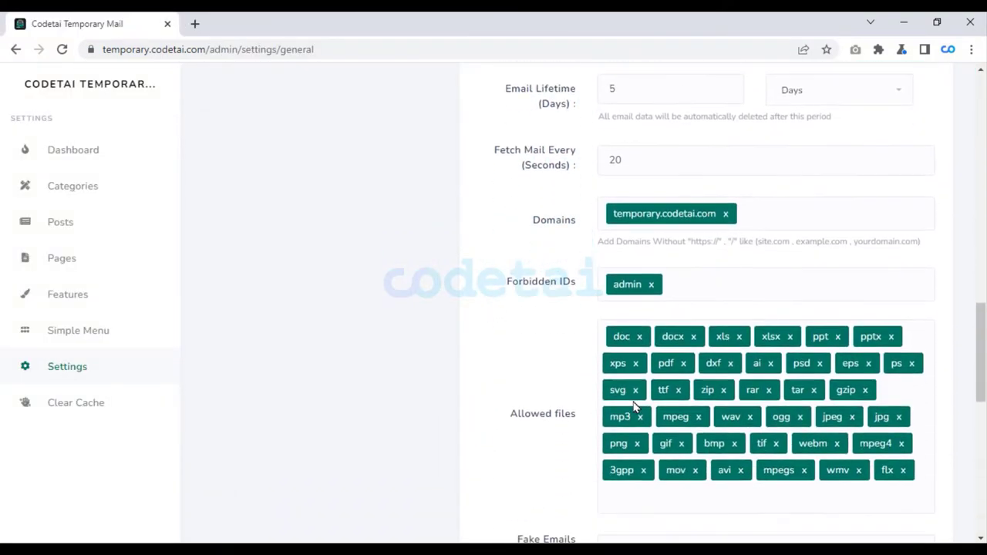
{"action": "scroll", "coordinate": [634, 408], "scroll_direction": "down", "scroll_amount": 8}
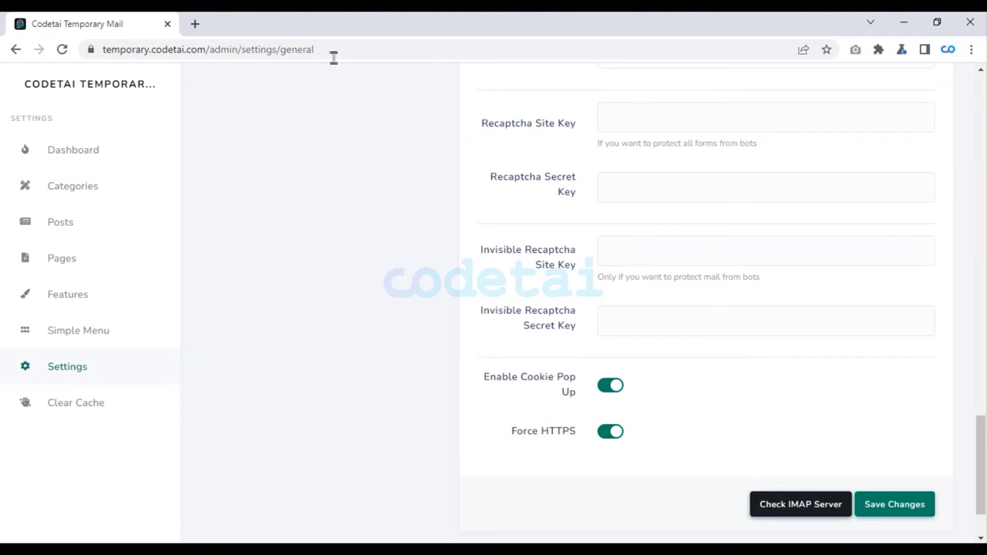
Step: Search Google for 'google recaptcha' and open the reCAPTCHA admin console
{"action": "left_click", "coordinate": [195, 21]}
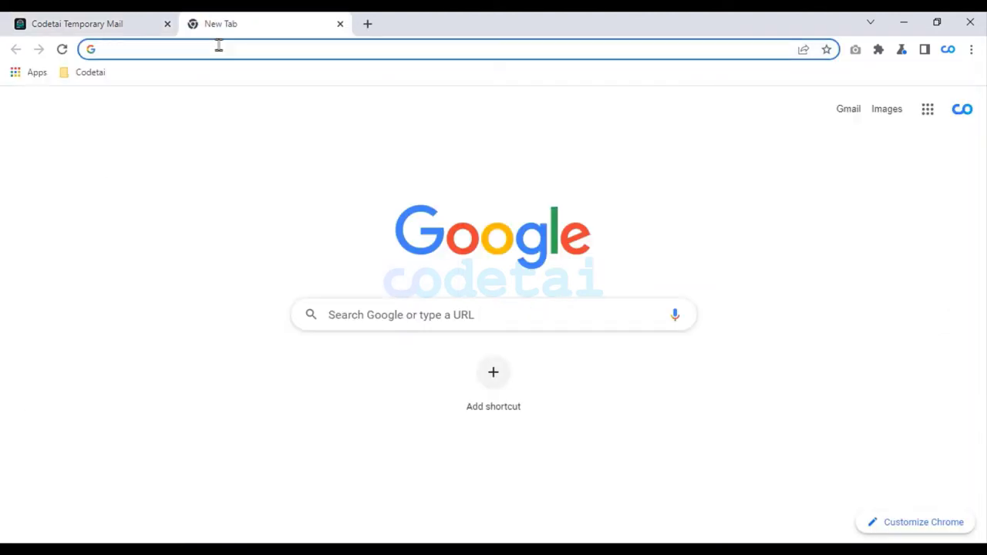
{"action": "type", "text": "google re"}
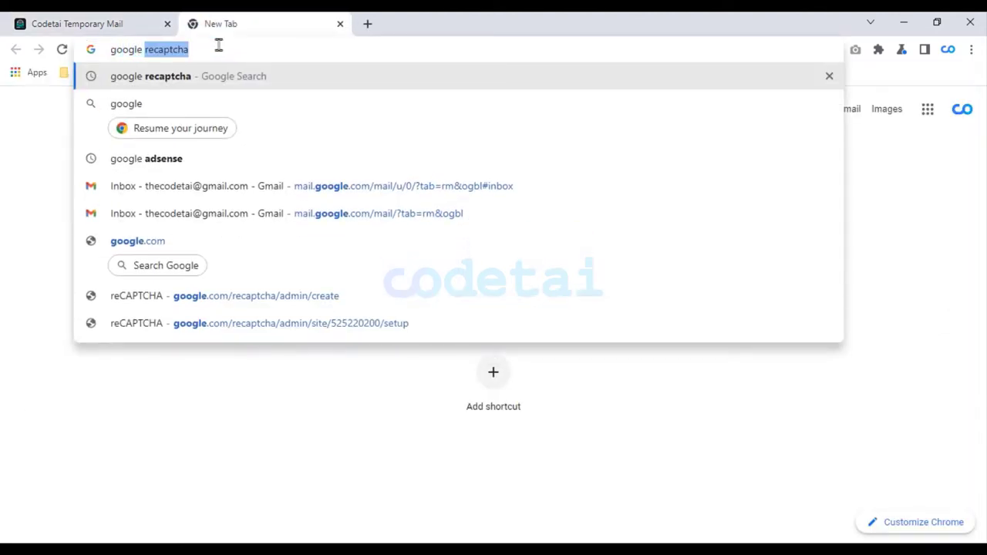
{"action": "type", "text": "c"}
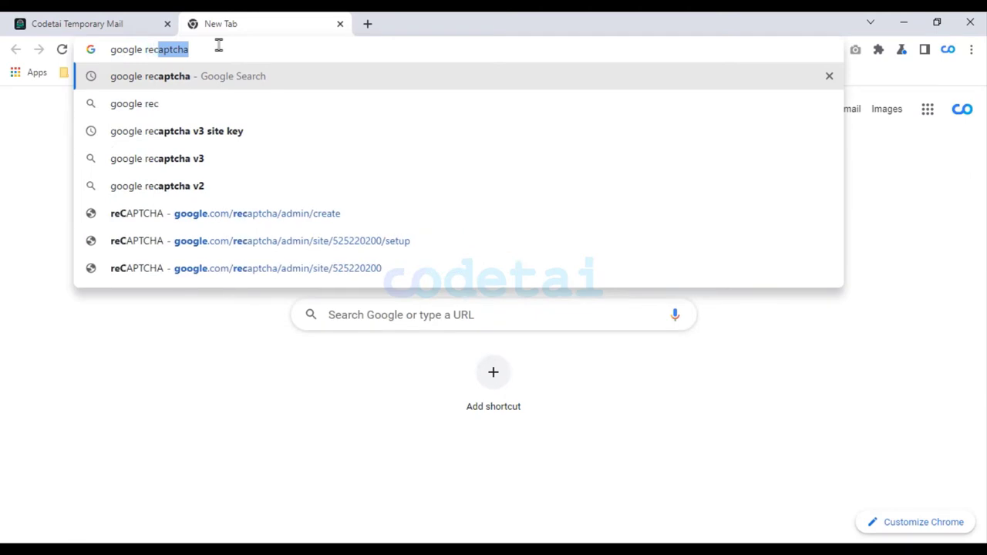
{"action": "type", "text": "aptch"}
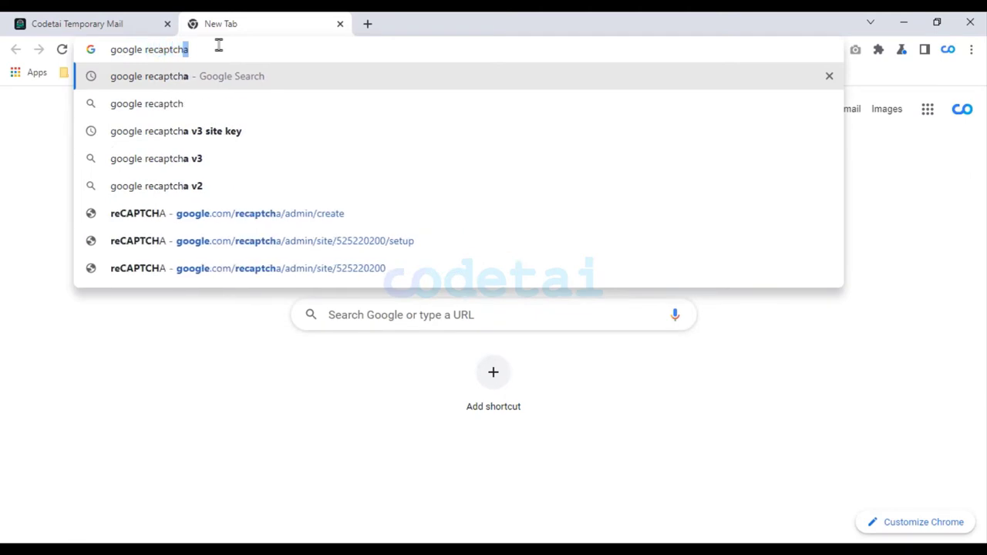
{"action": "type", "text": "a"}
{"action": "key", "text": "Return"}
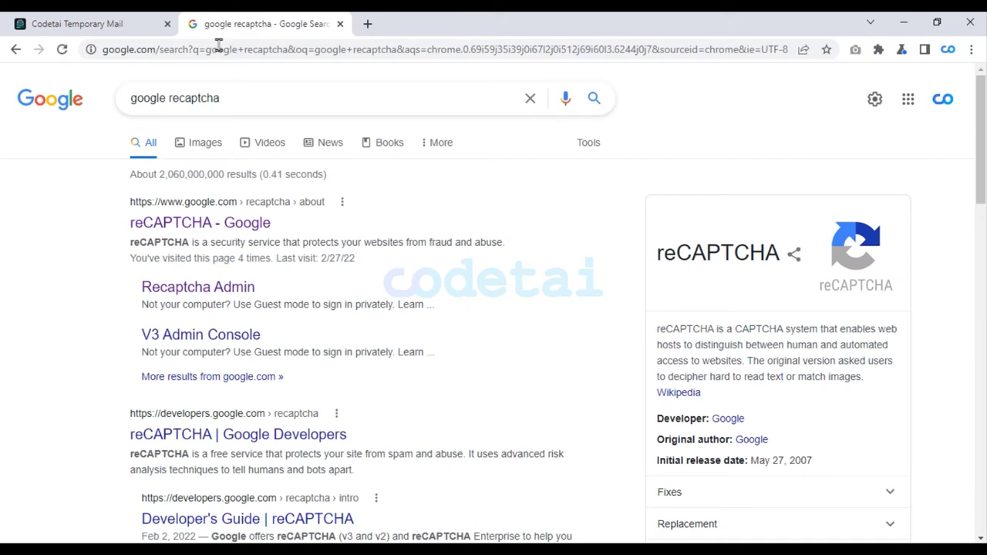
{"action": "left_click", "coordinate": [212, 293]}
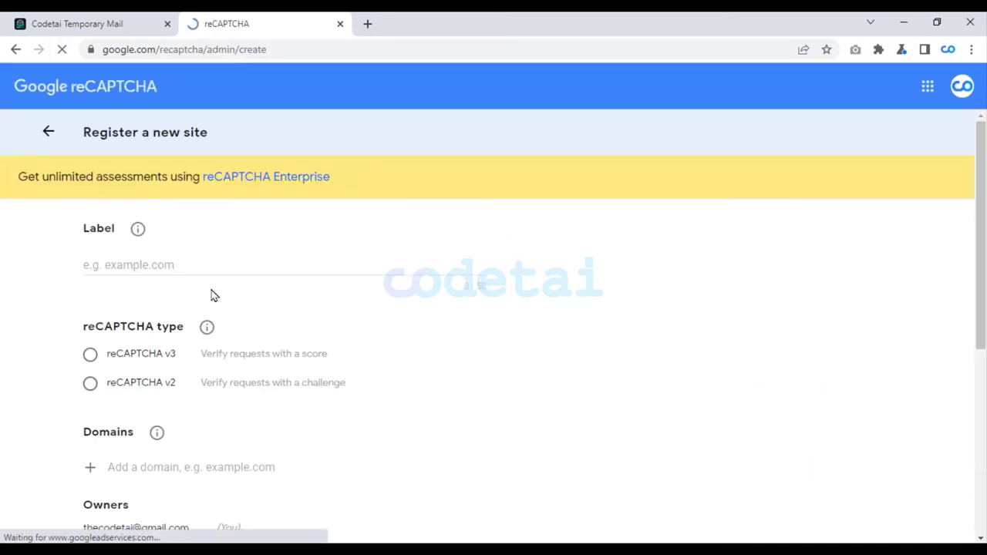
Step: Copy temporary.codetai.com from the admin tab and paste it as the reCAPTCHA label
{"action": "scroll", "coordinate": [214, 294], "scroll_direction": "down", "scroll_amount": 1}
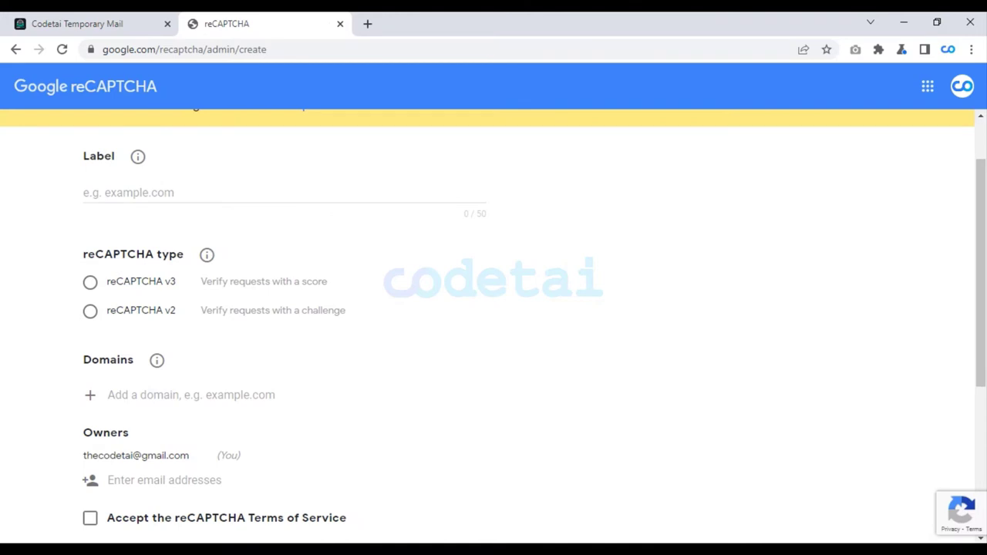
{"action": "left_click", "coordinate": [94, 22]}
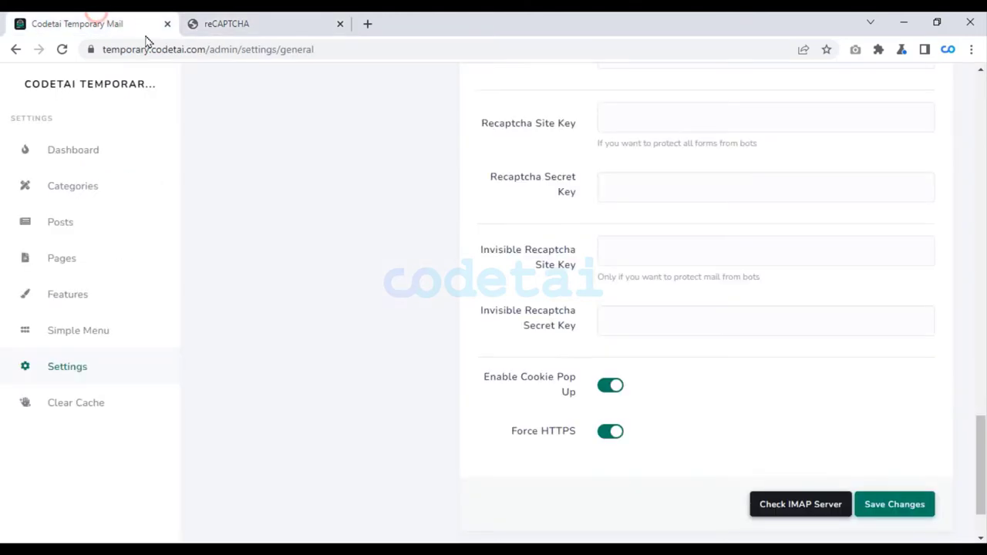
{"action": "left_click", "coordinate": [236, 49]}
{"action": "left_click", "coordinate": [230, 49]}
{"action": "left_click_drag", "start_coordinate": [230, 49], "coordinate": [138, 50]}
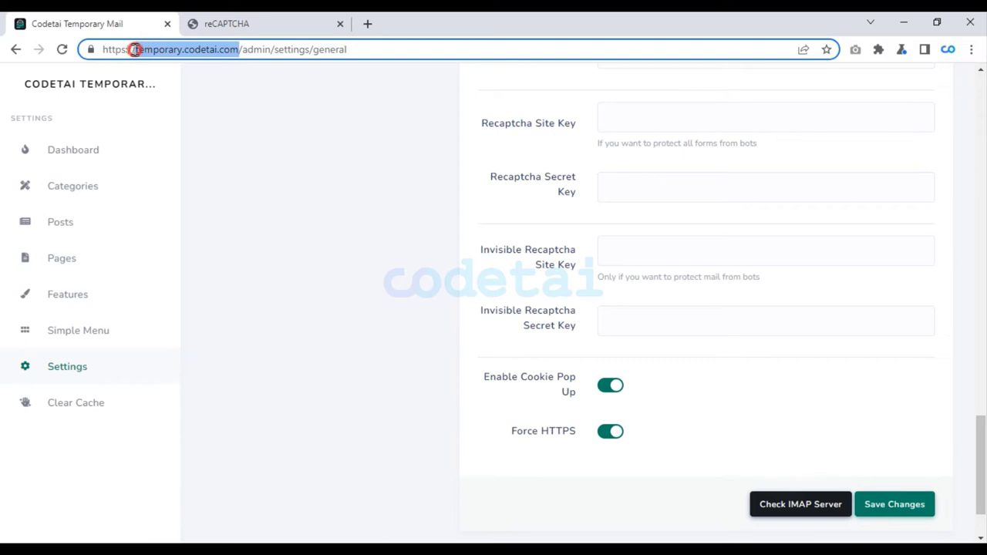
{"action": "right_click", "coordinate": [178, 51]}
{"action": "left_click", "coordinate": [214, 156]}
{"action": "left_click", "coordinate": [220, 22]}
{"action": "right_click", "coordinate": [221, 190]}
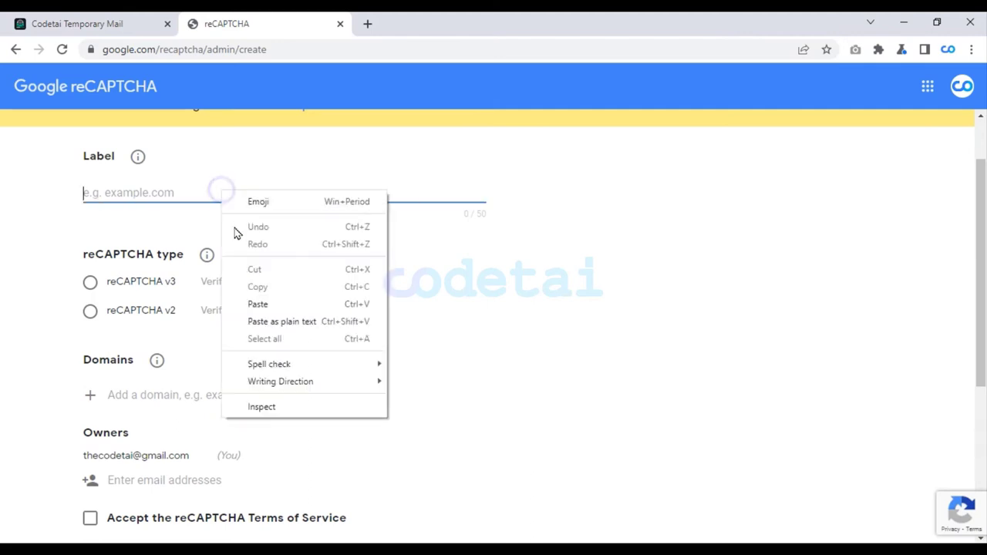
{"action": "left_click", "coordinate": [257, 305]}
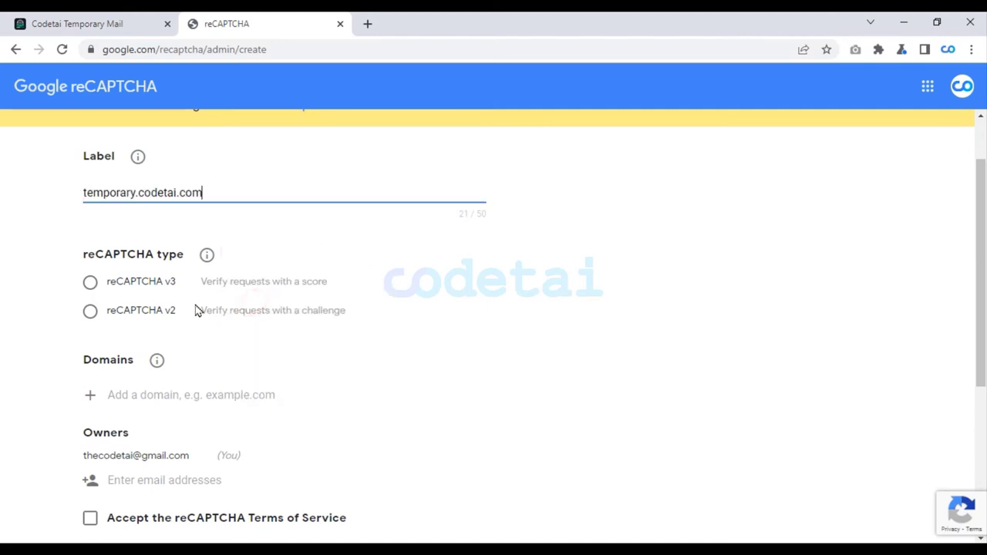
Step: Choose reCAPTCHA v2 Invisible badge, add the domain, accept the terms, and submit
{"action": "left_click", "coordinate": [91, 322]}
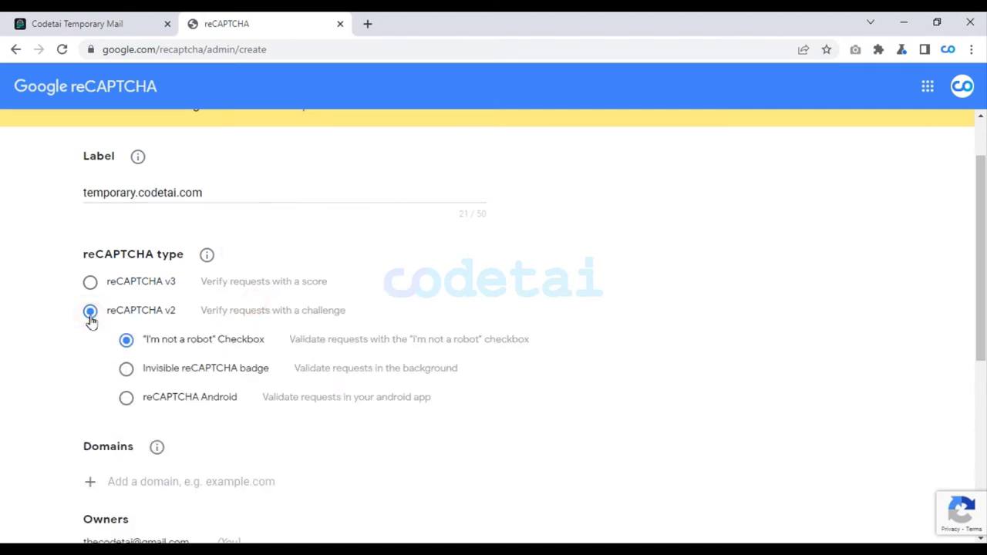
{"action": "scroll", "coordinate": [96, 330], "scroll_direction": "down", "scroll_amount": 1}
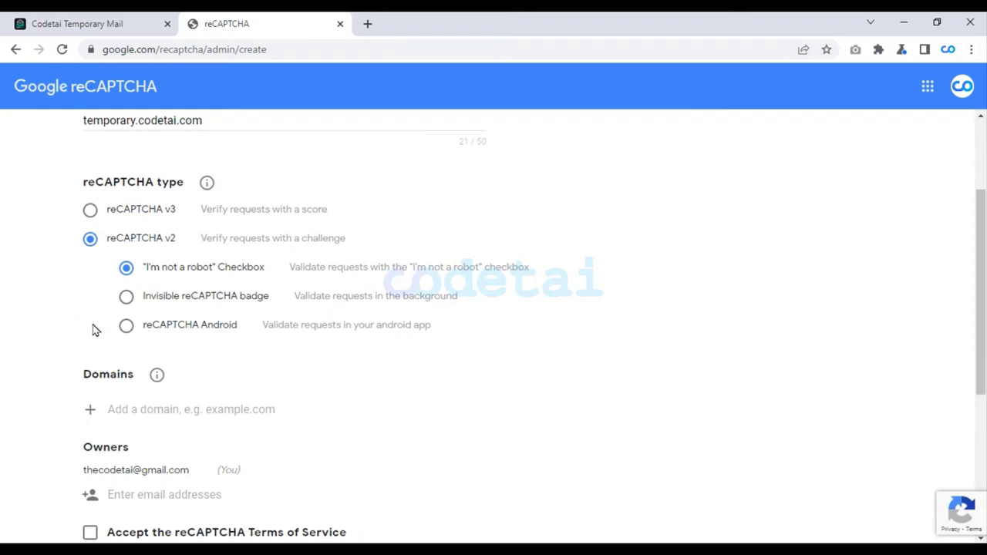
{"action": "left_click", "coordinate": [130, 301]}
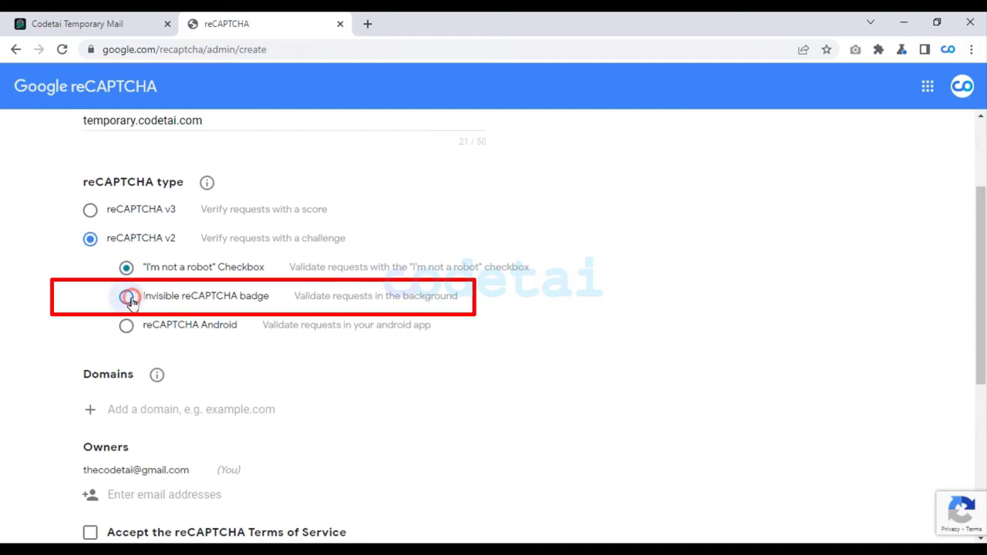
{"action": "right_click", "coordinate": [149, 409]}
{"action": "left_click", "coordinate": [184, 294]}
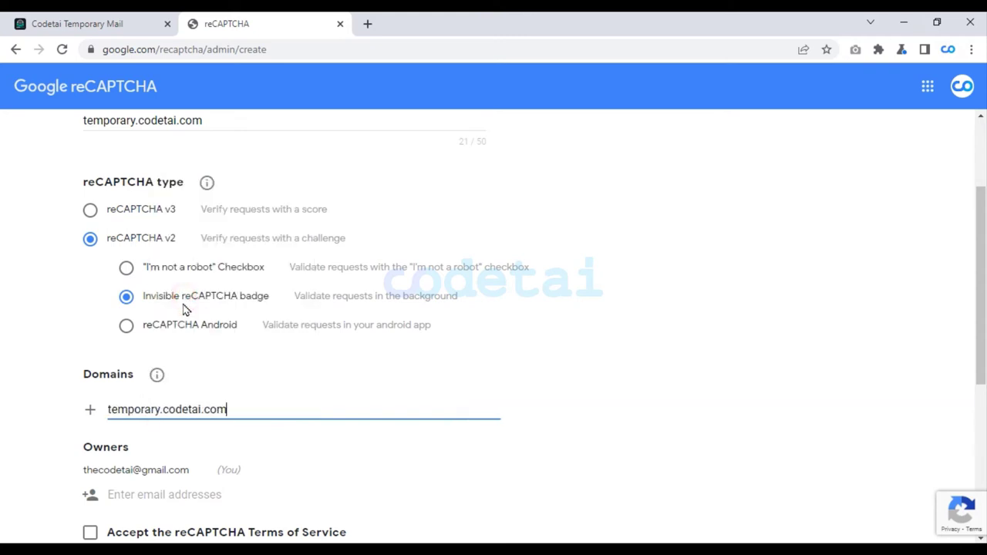
{"action": "scroll", "coordinate": [197, 370], "scroll_direction": "down", "scroll_amount": 3}
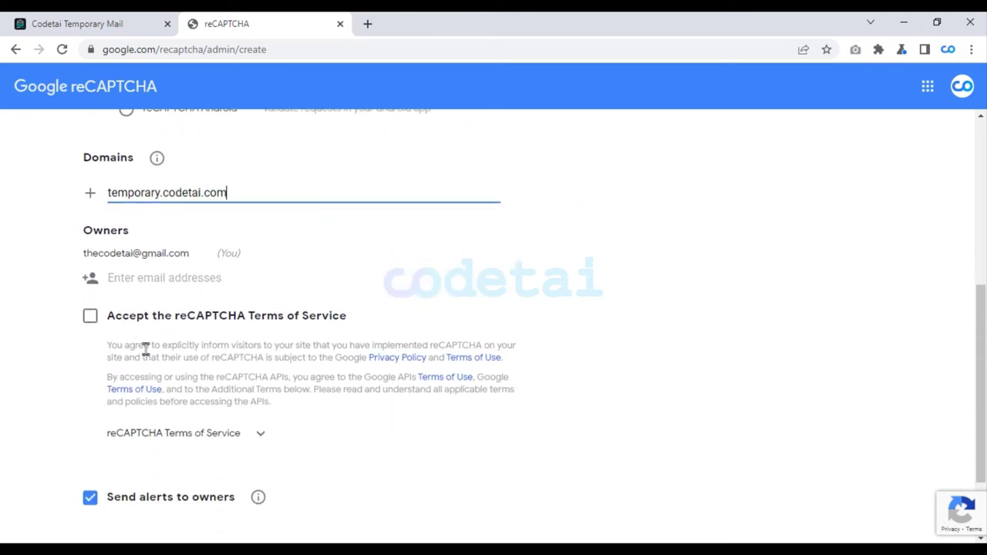
{"action": "left_click", "coordinate": [90, 319]}
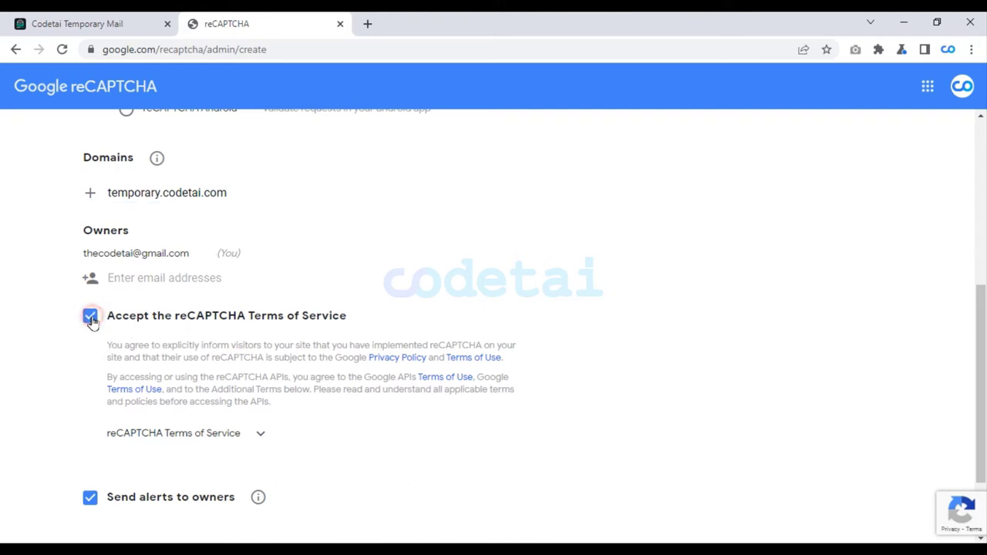
{"action": "scroll", "coordinate": [165, 386], "scroll_direction": "down", "scroll_amount": 2}
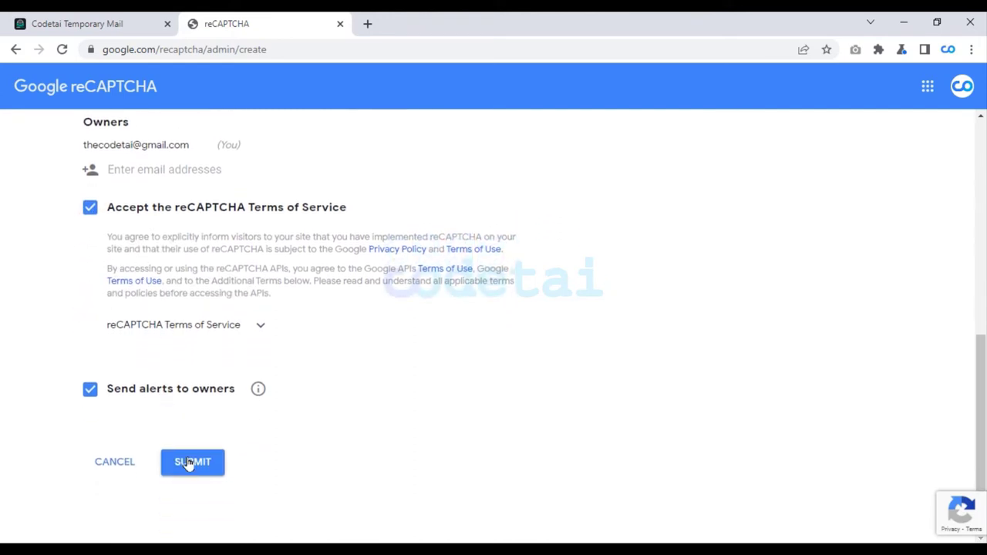
{"action": "left_click", "coordinate": [188, 463]}
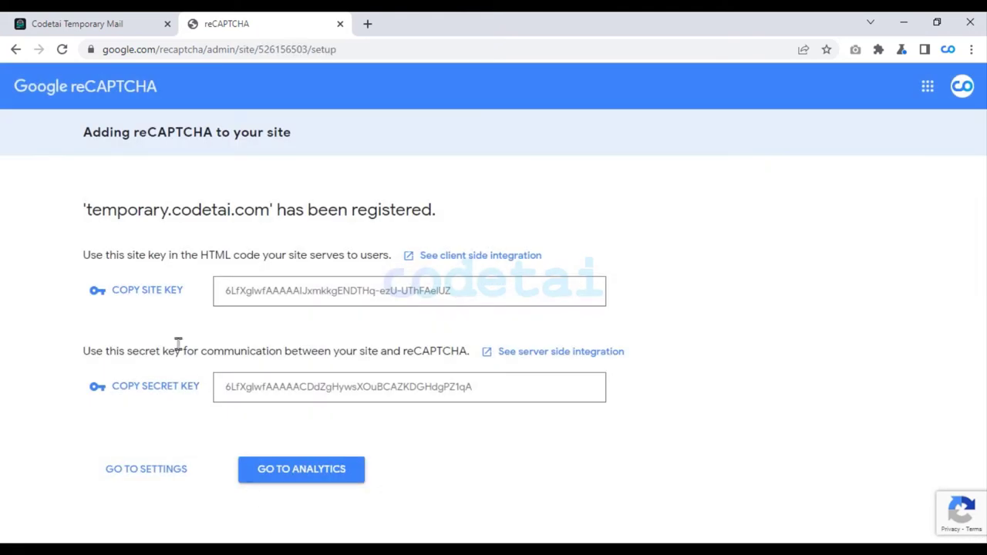
Step: Paste the new site key into both Recaptcha and Invisible Recaptcha Site Key fields
{"action": "left_click", "coordinate": [159, 297]}
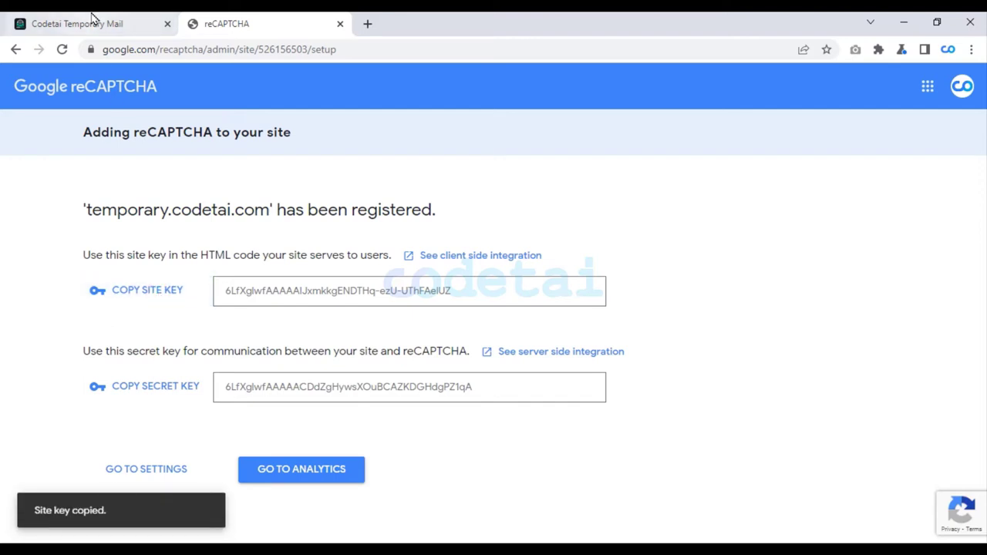
{"action": "left_click", "coordinate": [91, 18]}
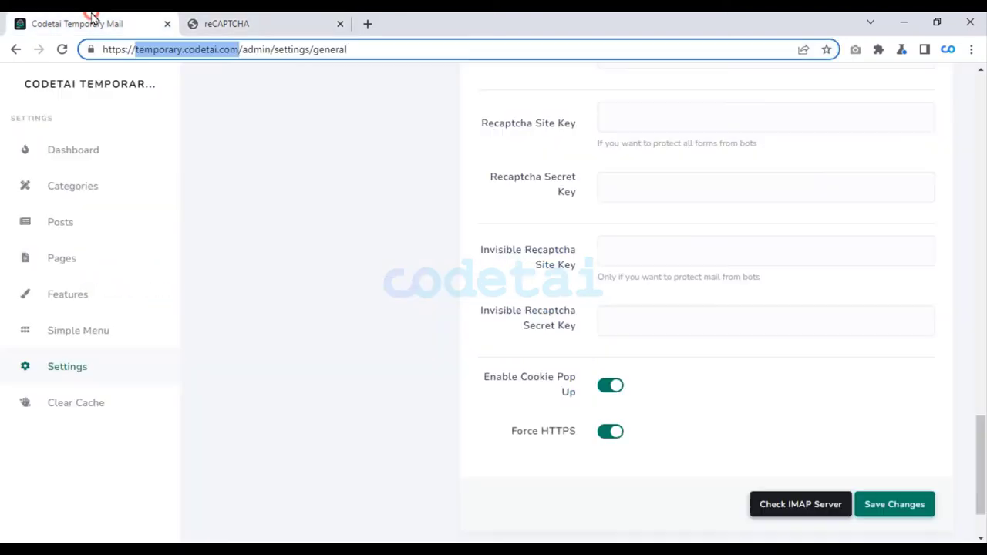
{"action": "right_click", "coordinate": [634, 117]}
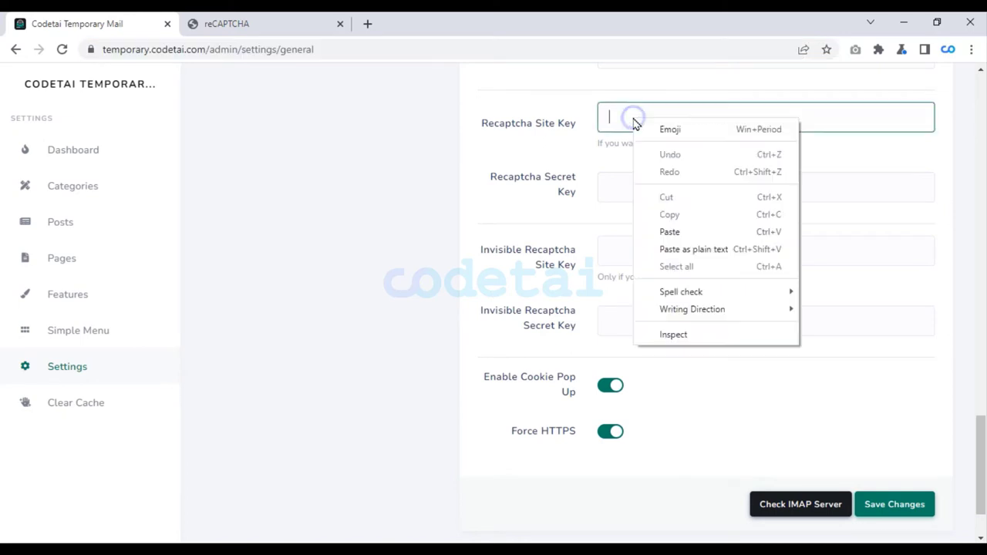
{"action": "left_click", "coordinate": [672, 231]}
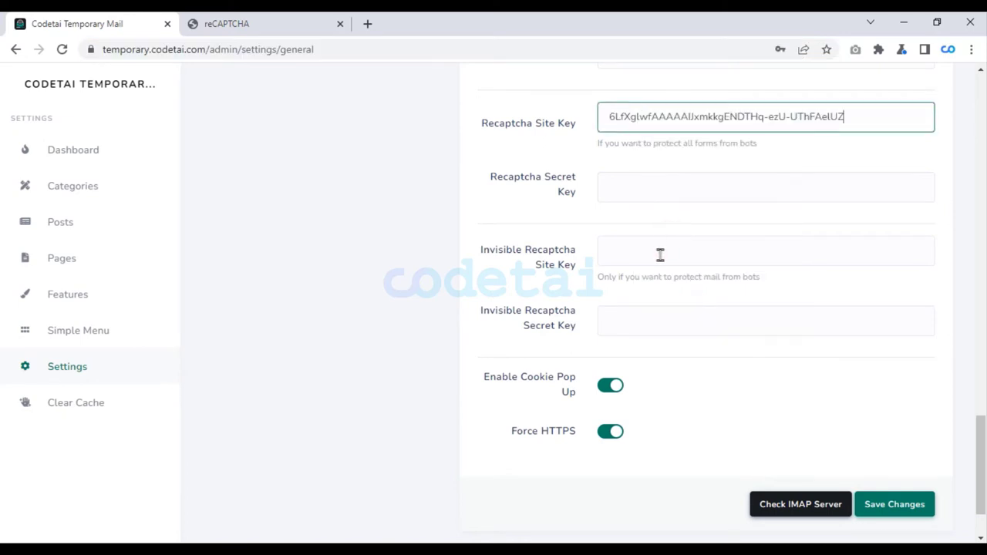
{"action": "right_click", "coordinate": [659, 256]}
{"action": "left_click", "coordinate": [689, 367]}
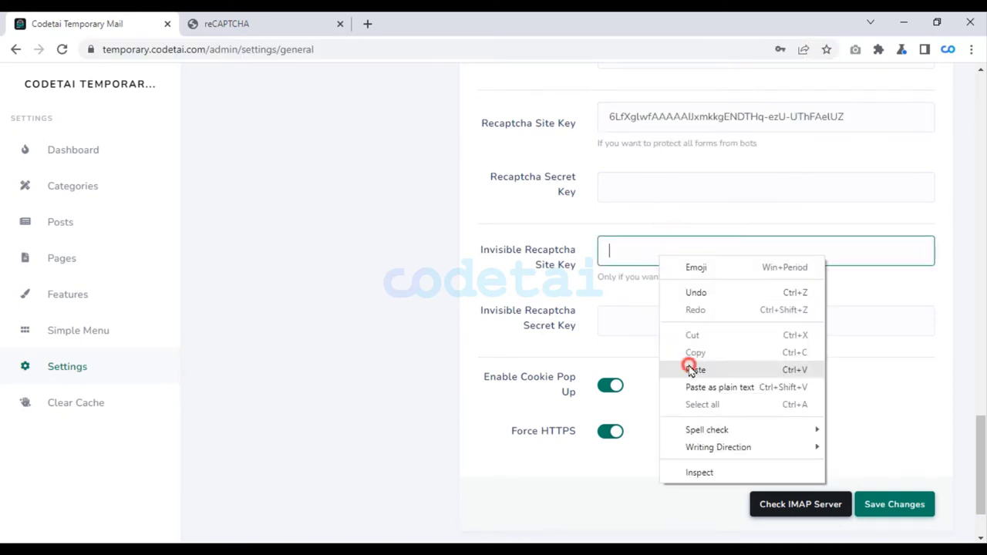
Step: Paste the secret key into both Recaptcha Secret Key fields, then close the reCAPTCHA page
{"action": "left_click", "coordinate": [232, 23]}
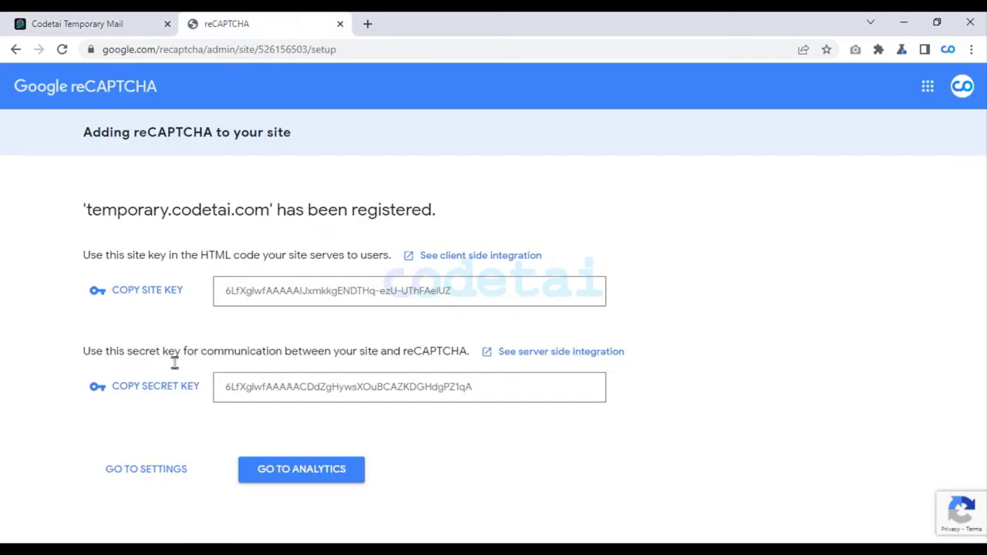
{"action": "left_click", "coordinate": [165, 395]}
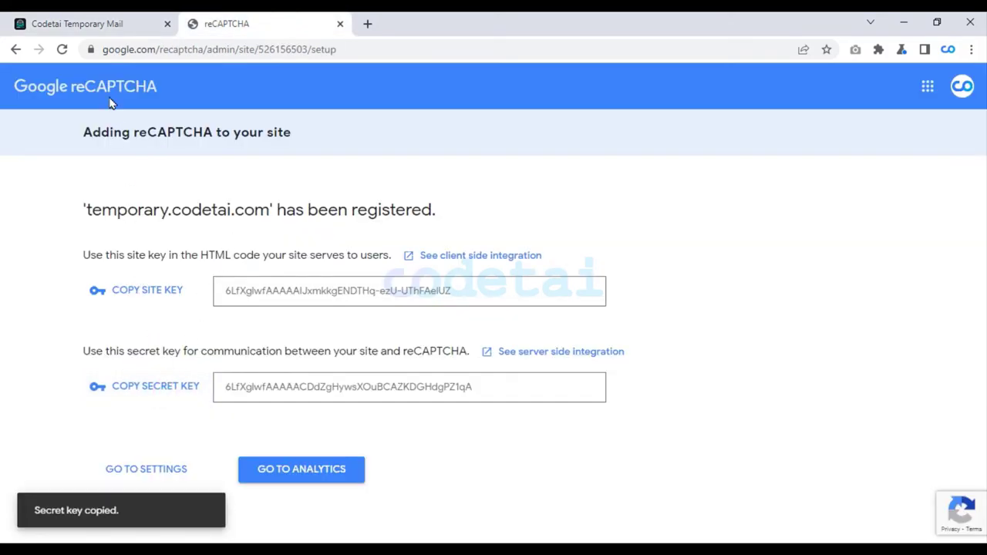
{"action": "left_click", "coordinate": [103, 23]}
{"action": "right_click", "coordinate": [705, 185]}
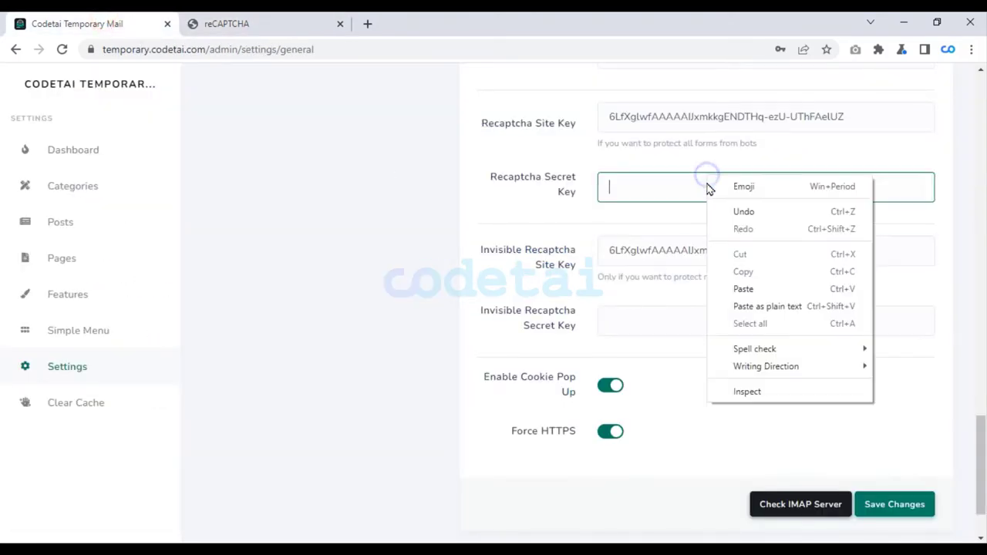
{"action": "left_click", "coordinate": [748, 290]}
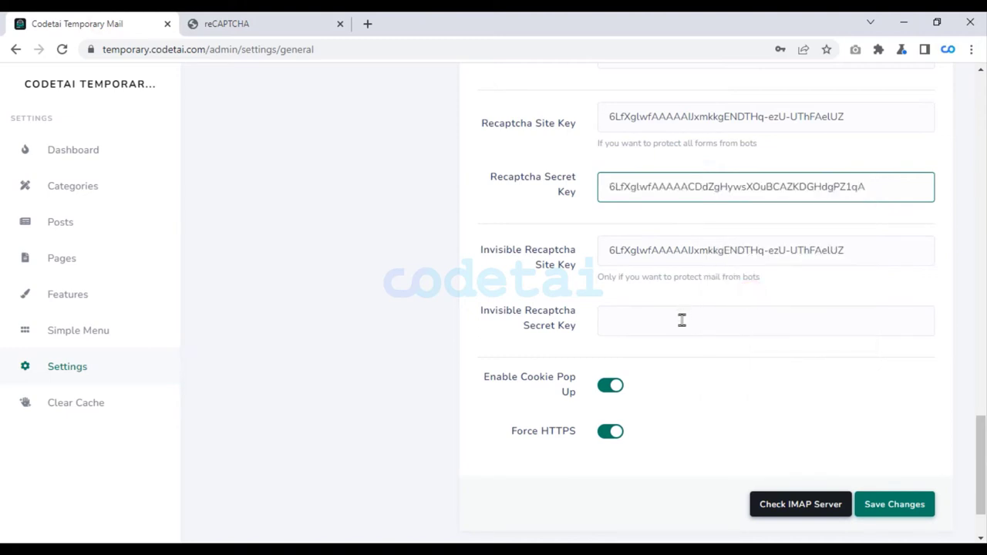
{"action": "left_click", "coordinate": [681, 321]}
{"action": "right_click", "coordinate": [682, 319]}
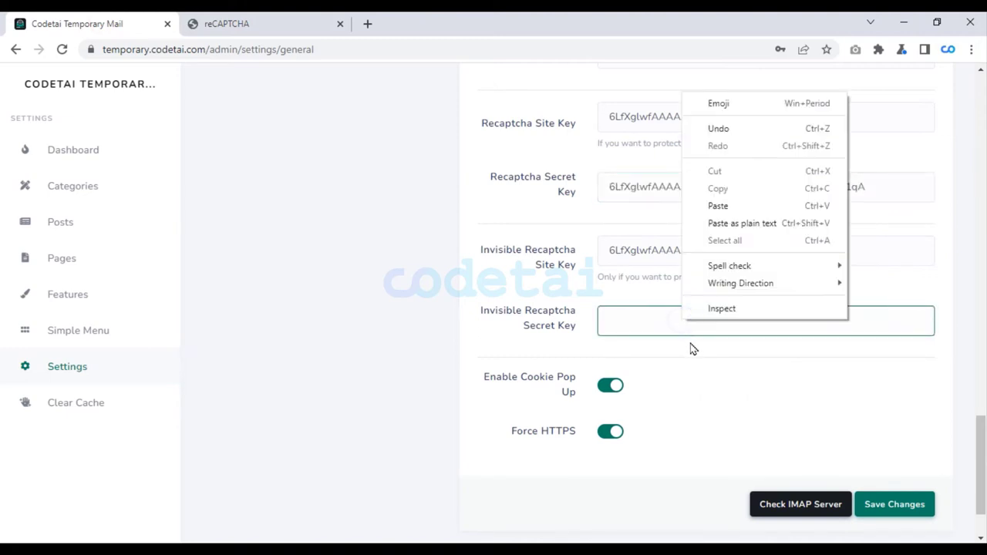
{"action": "left_click", "coordinate": [736, 206]}
{"action": "left_click", "coordinate": [228, 23]}
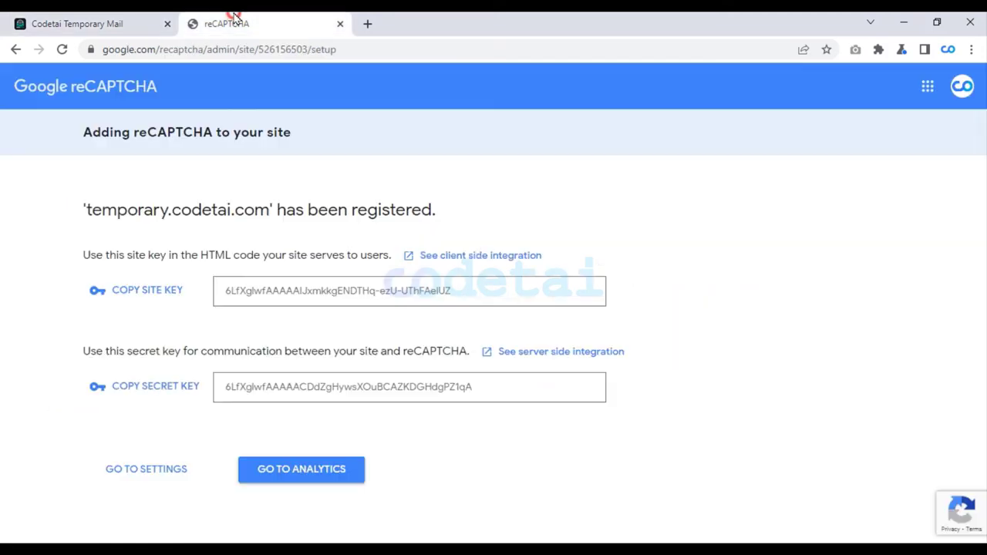
{"action": "left_click", "coordinate": [299, 465]}
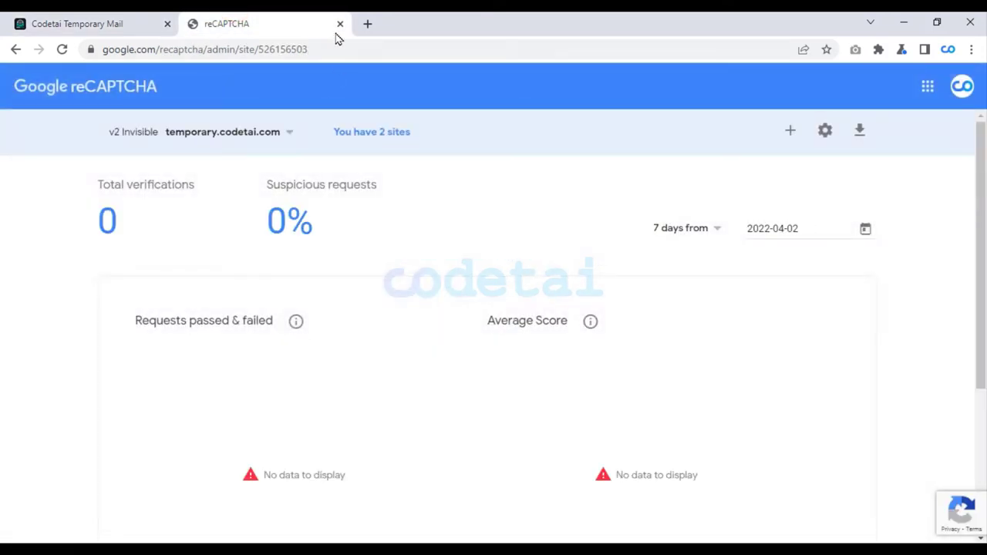
{"action": "left_click", "coordinate": [340, 23]}
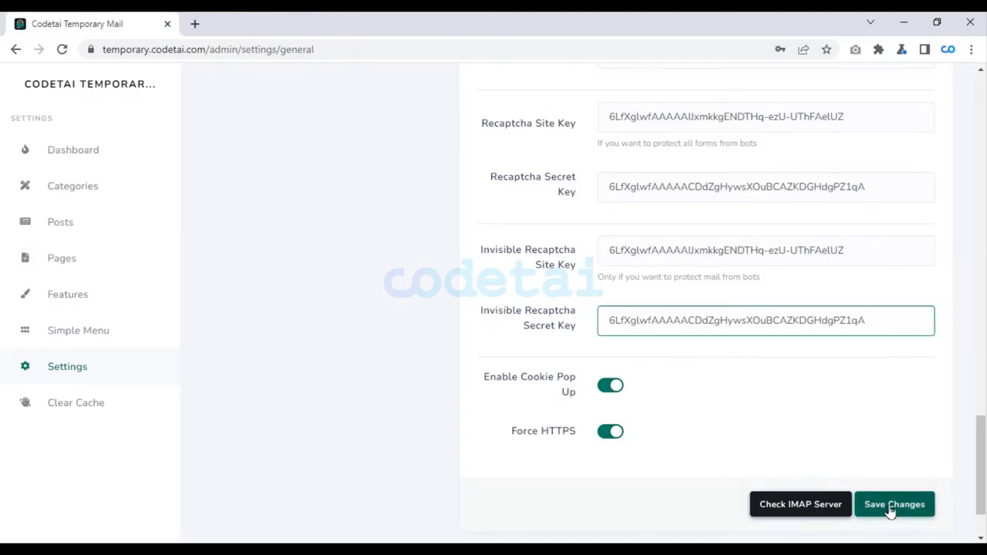
Step: Save the reCAPTCHA keys and view the live home page showing the reCAPTCHA badge
{"action": "left_click", "coordinate": [892, 509]}
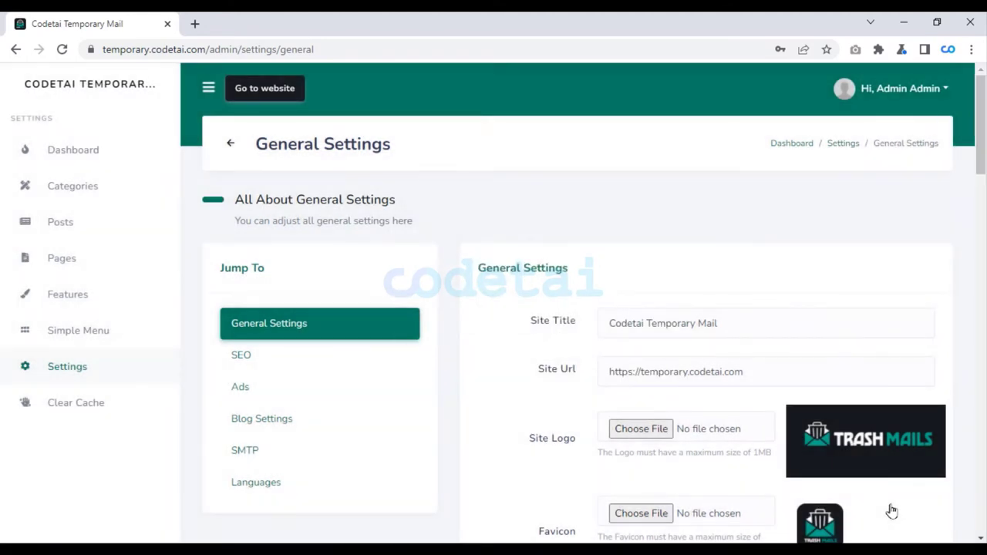
{"action": "left_click", "coordinate": [267, 89]}
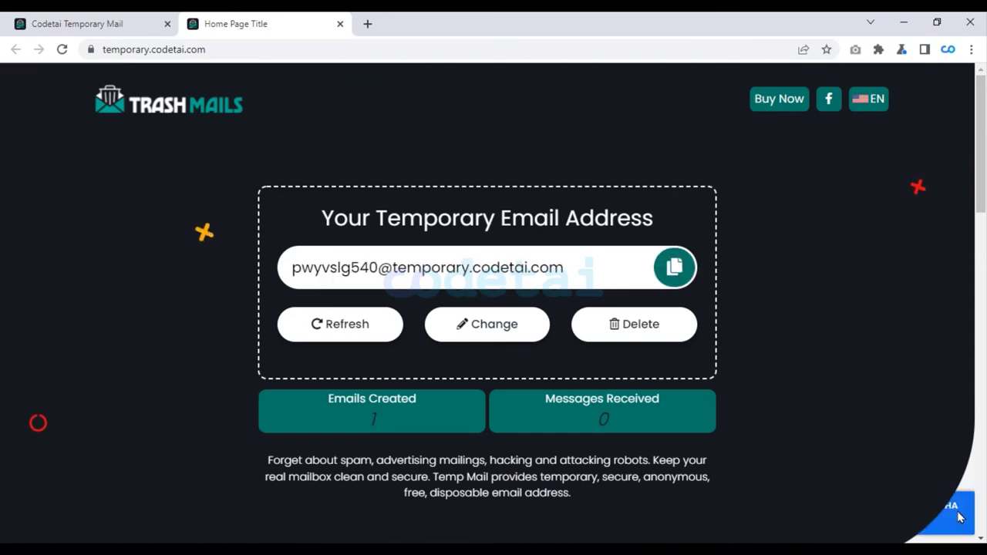
{"action": "scroll", "coordinate": [578, 379], "scroll_direction": "down", "scroll_amount": 5}
{"action": "scroll", "coordinate": [935, 524], "scroll_direction": "down", "scroll_amount": 4}
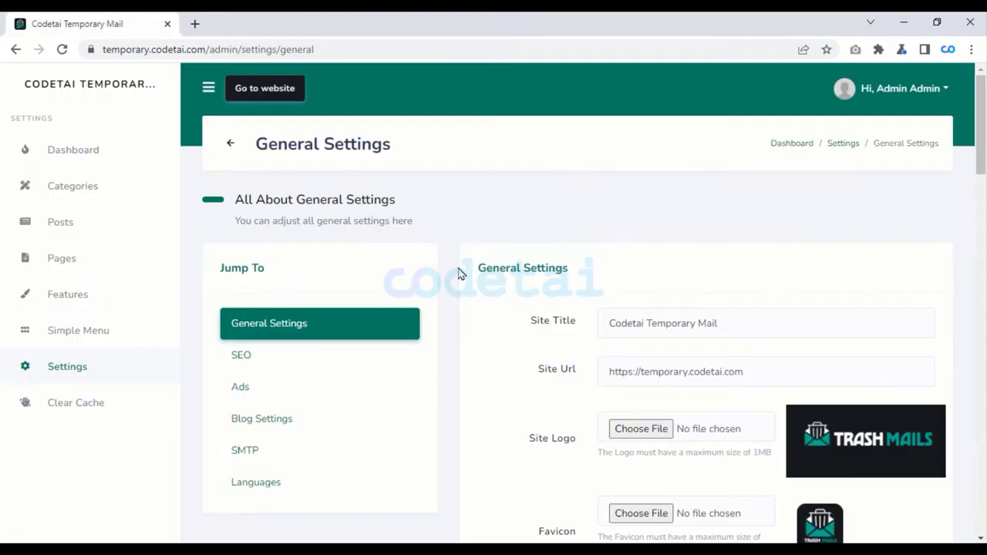
Step: In SEO settings, choose seo.png from the Codetai Image folder as the Open Graph image
{"action": "left_click", "coordinate": [335, 353]}
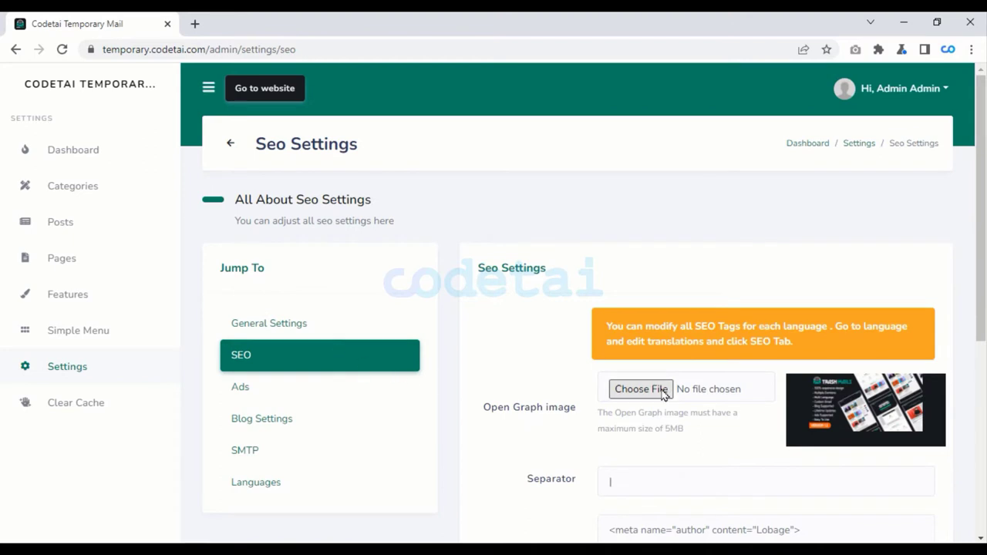
{"action": "left_click", "coordinate": [663, 389]}
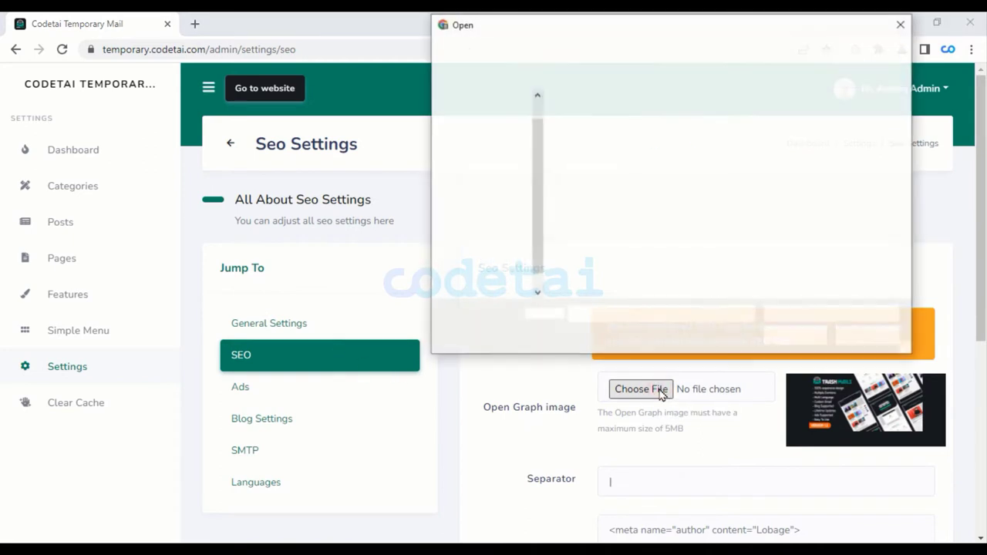
{"action": "left_click", "coordinate": [498, 50]}
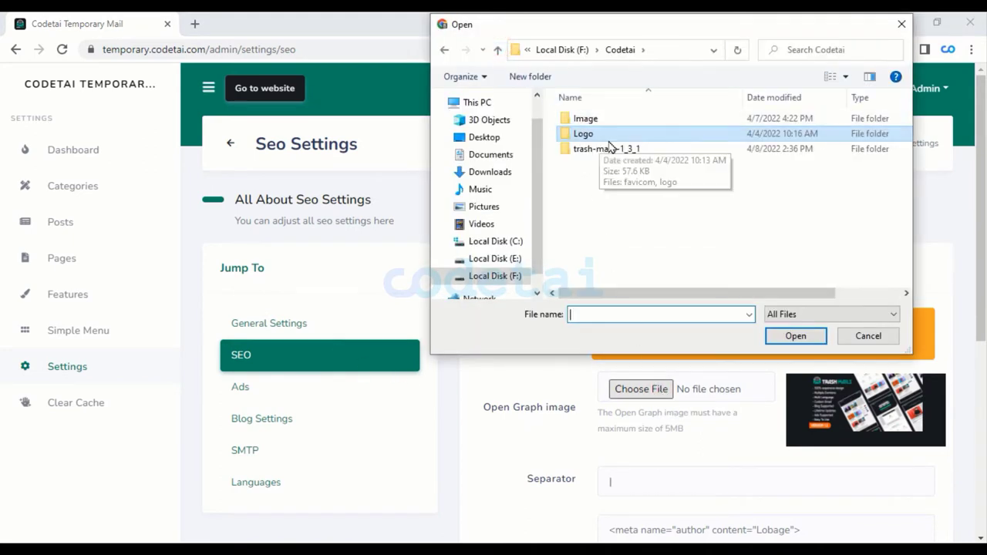
{"action": "double_click", "coordinate": [607, 117]}
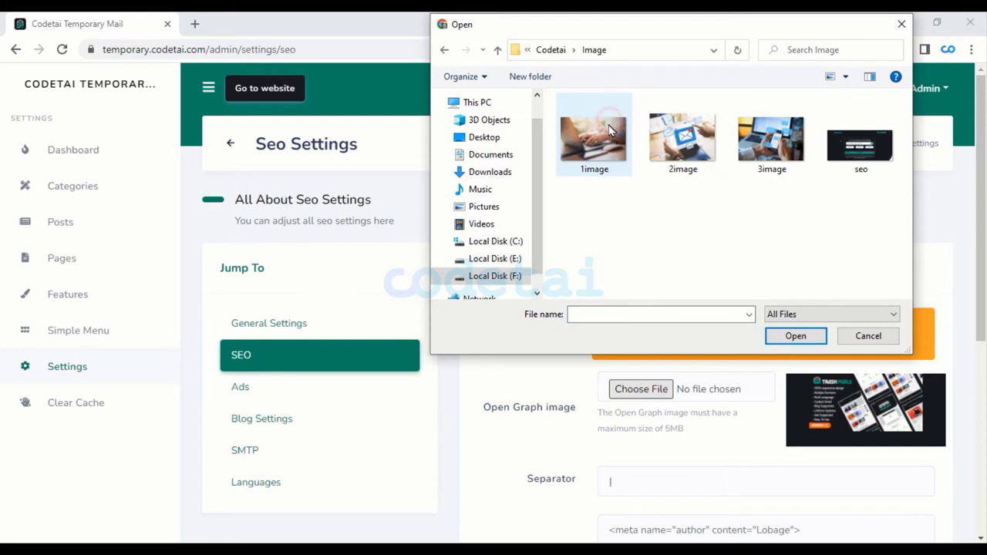
{"action": "double_click", "coordinate": [860, 143]}
{"action": "scroll", "coordinate": [772, 342], "scroll_direction": "down", "scroll_amount": 3}
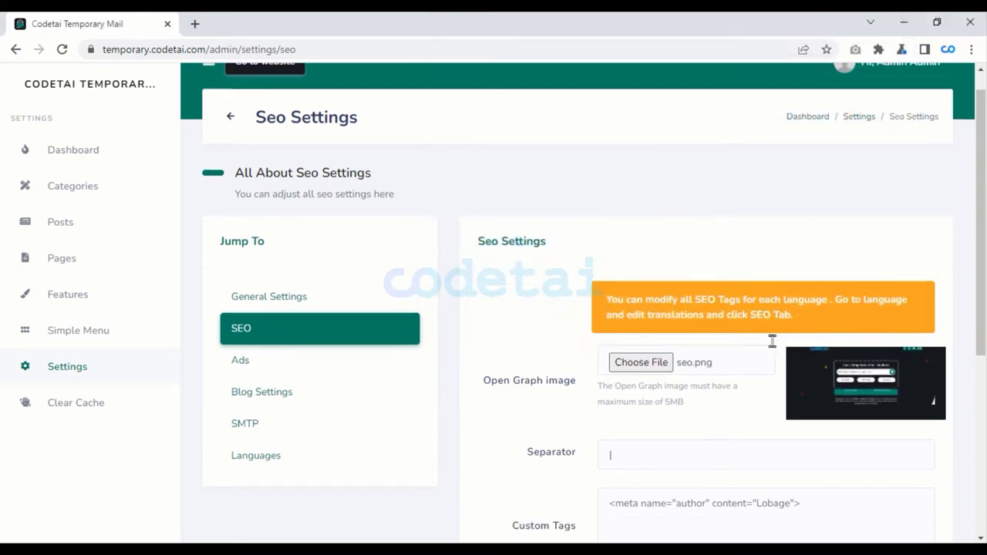
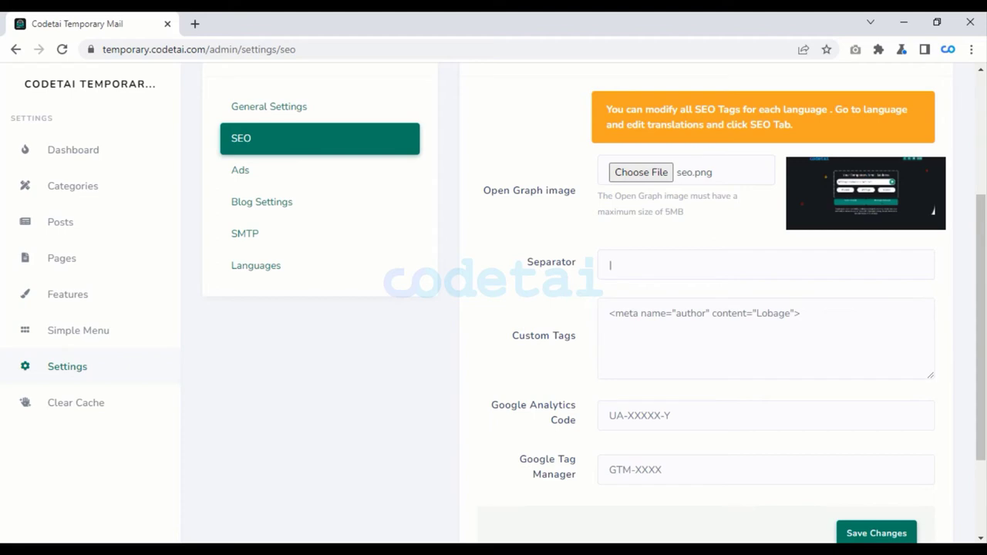
Step: Save the SEO settings with the new Open Graph image, then return to the Google Analytics Code field
{"action": "scroll", "coordinate": [756, 404], "scroll_direction": "down", "scroll_amount": 3}
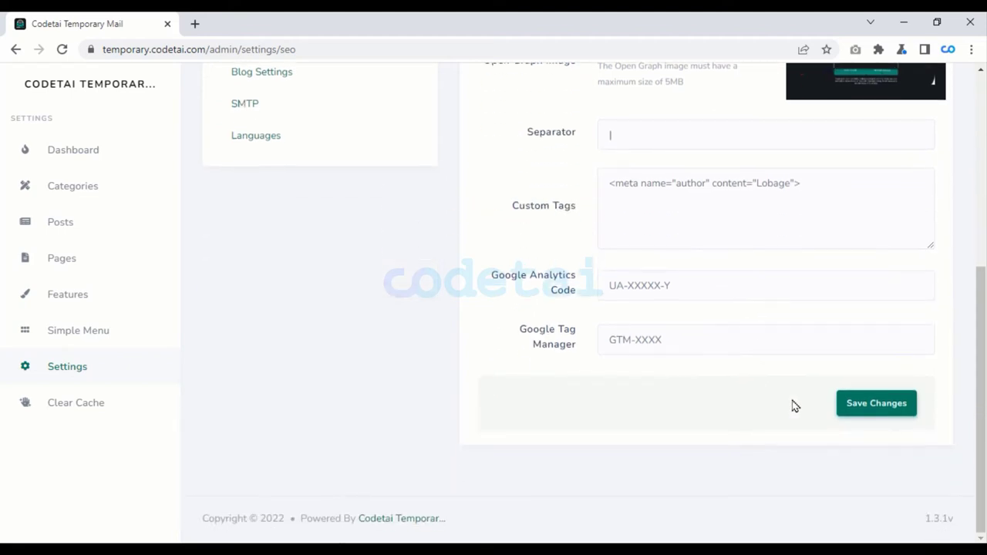
{"action": "left_click", "coordinate": [853, 411]}
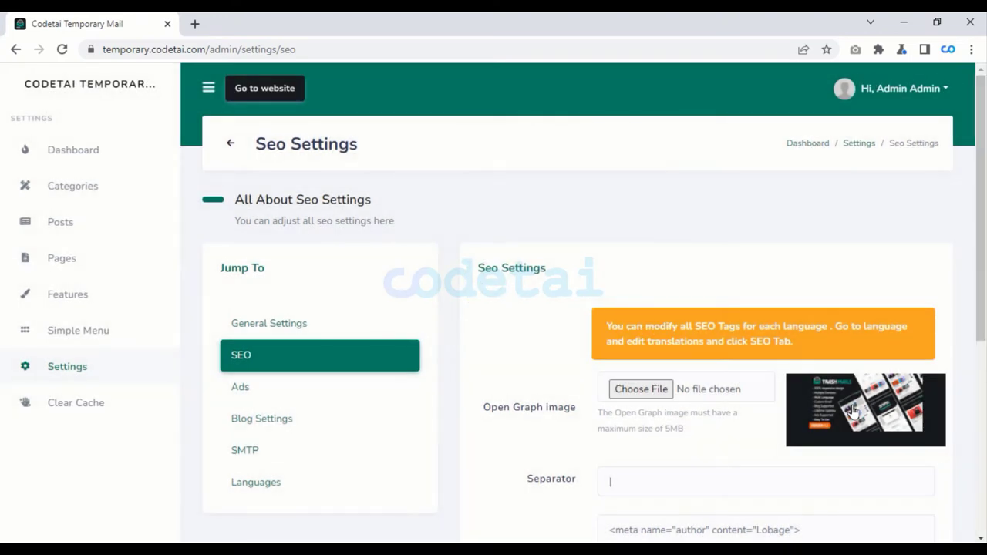
{"action": "scroll", "coordinate": [856, 410], "scroll_direction": "down", "scroll_amount": 2}
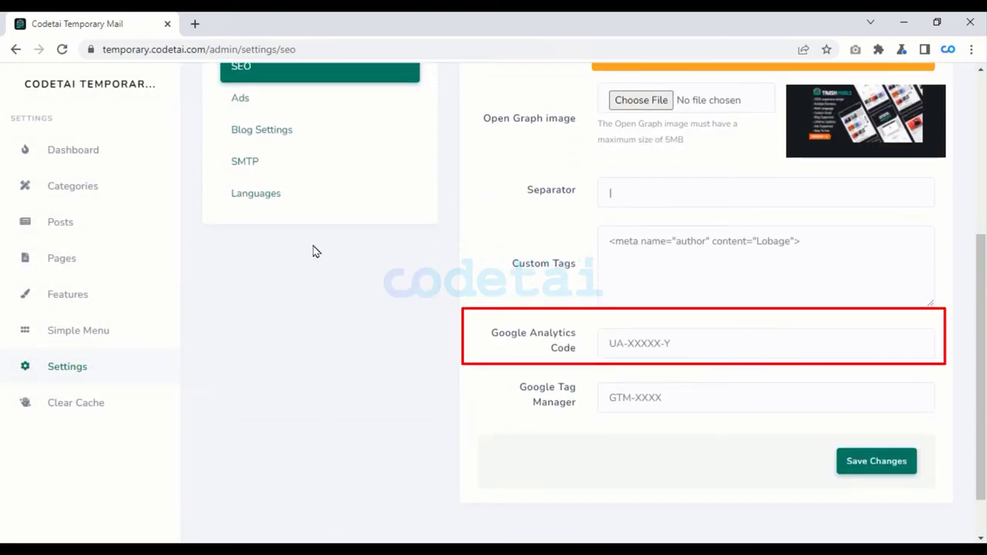
Step: In a new tab, search Google for 'google analytics' and open the Google Analytics site
{"action": "left_click", "coordinate": [195, 24]}
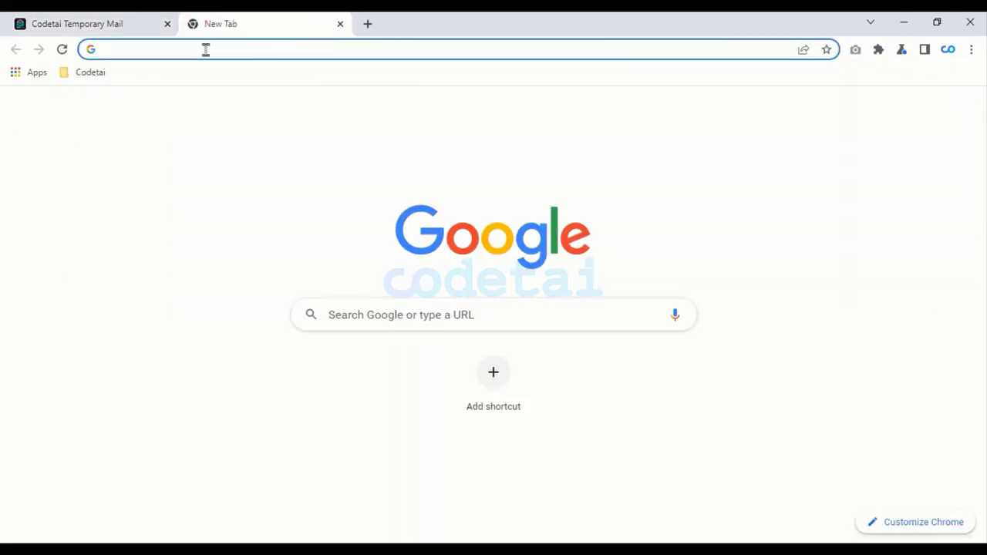
{"action": "type", "text": "google a"}
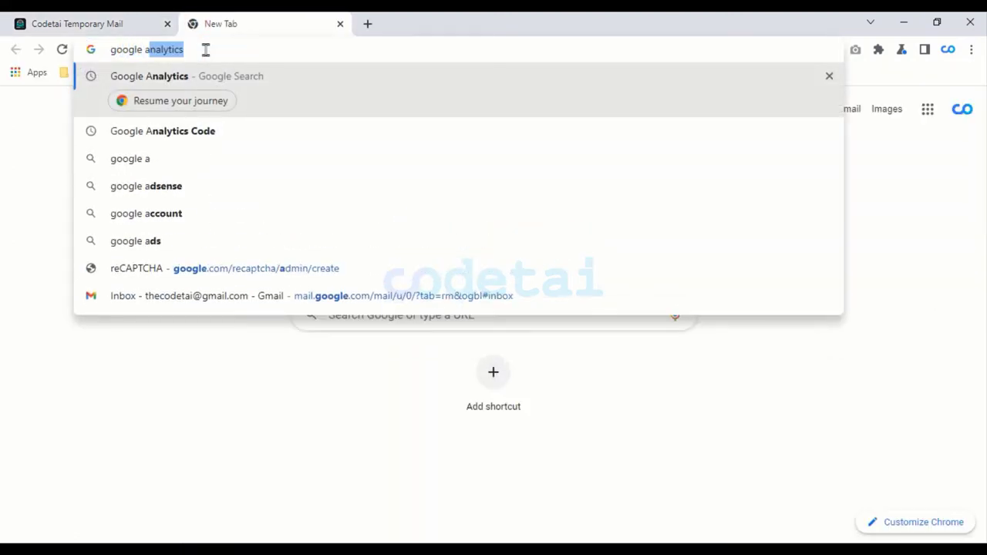
{"action": "type", "text": "nalytics"}
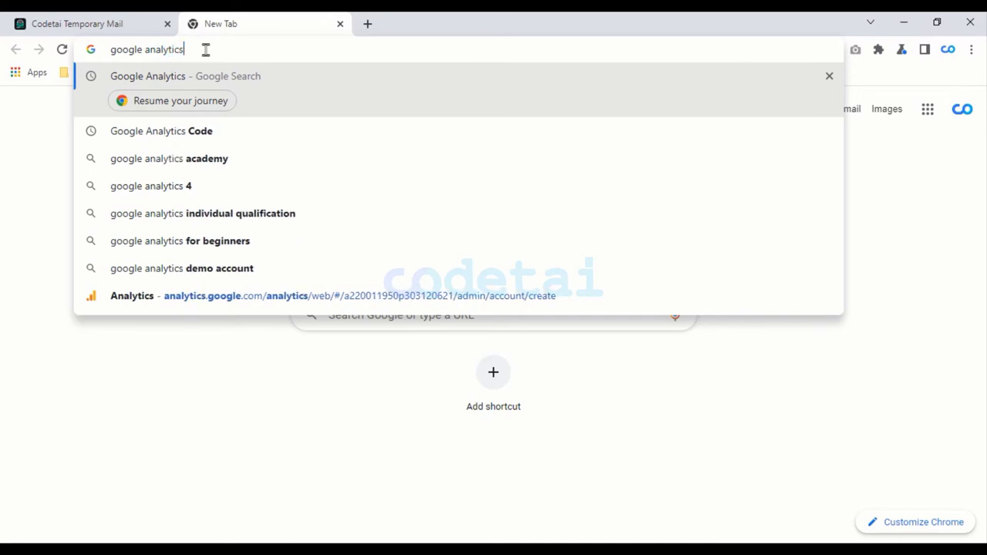
{"action": "key", "text": "Return"}
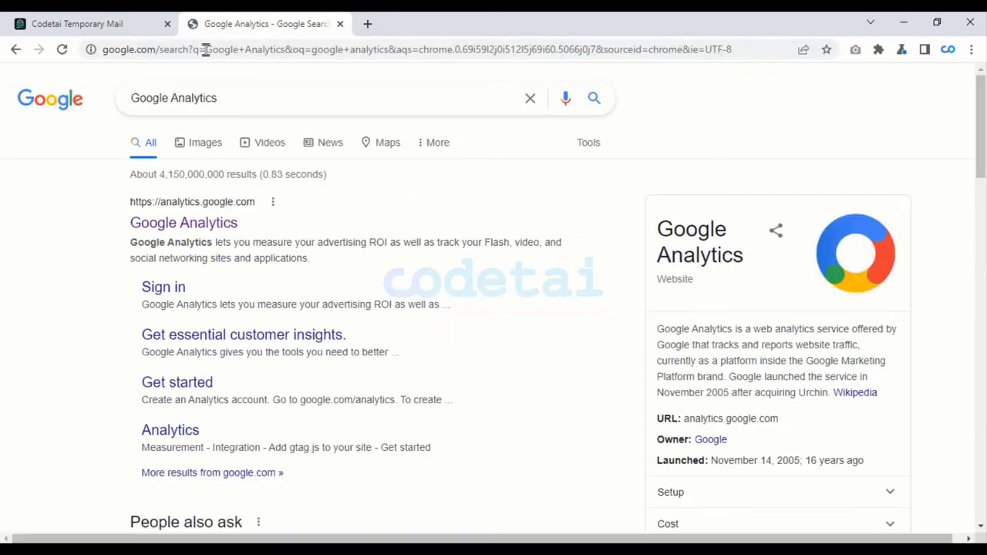
{"action": "left_click", "coordinate": [200, 223]}
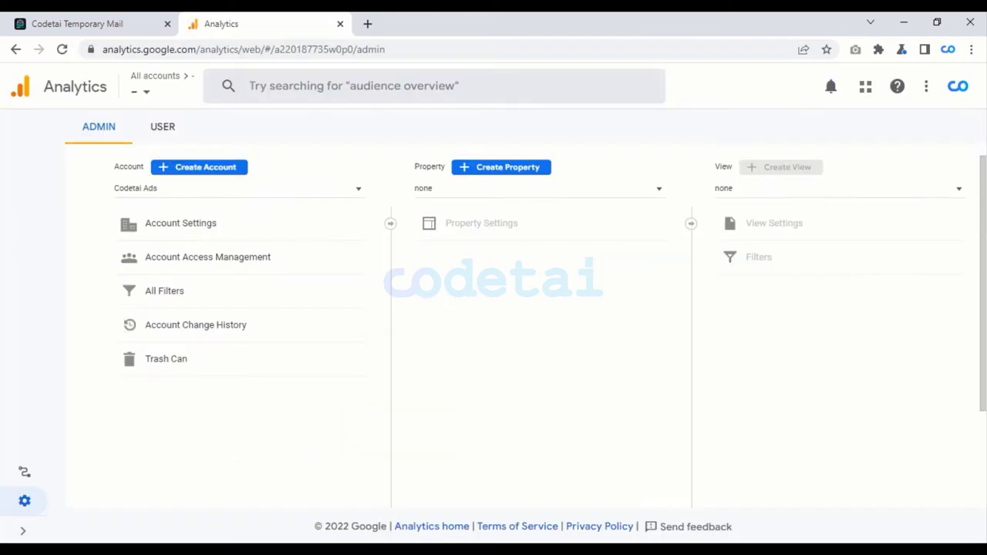
Step: Create an Analytics account named 'Codetai Mail' with Google products & services sharing enabled, then continue
{"action": "left_click", "coordinate": [218, 167]}
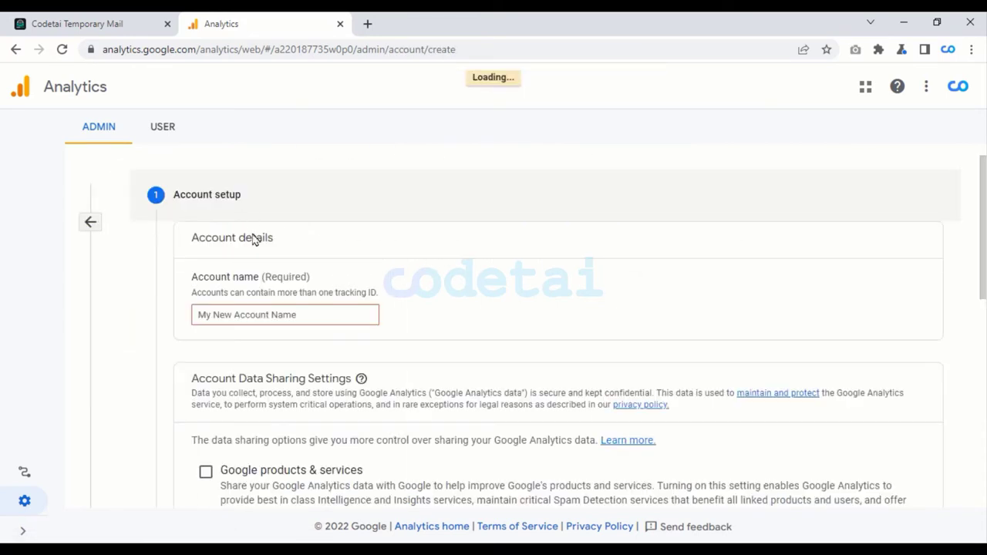
{"action": "scroll", "coordinate": [293, 336], "scroll_direction": "down", "scroll_amount": 1}
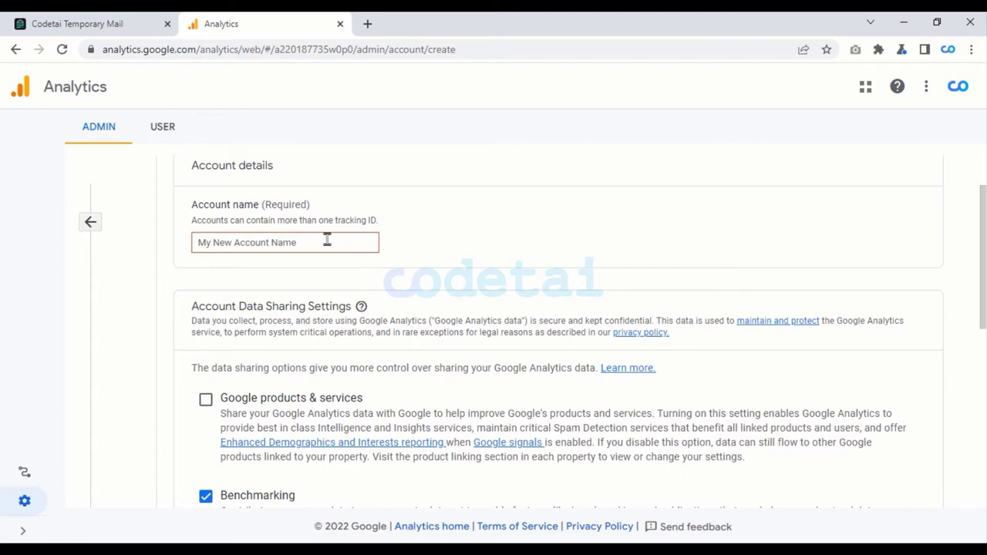
{"action": "left_click", "coordinate": [327, 240]}
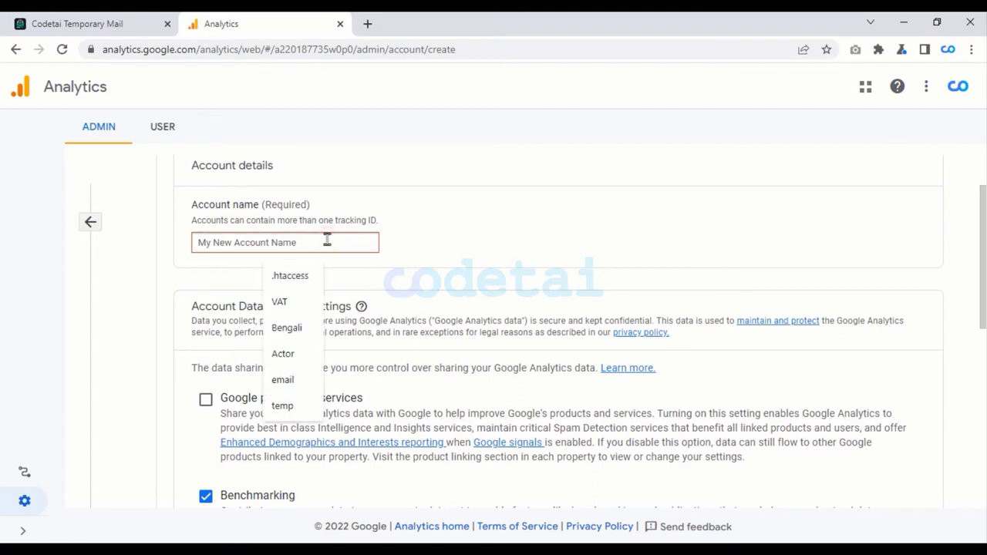
{"action": "type", "text": "code"}
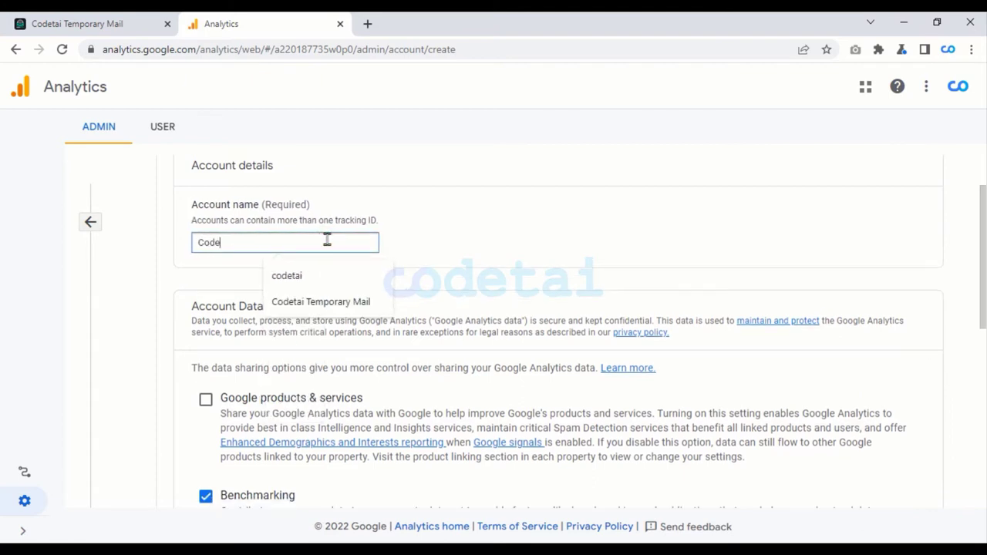
{"action": "type", "text": "tai "}
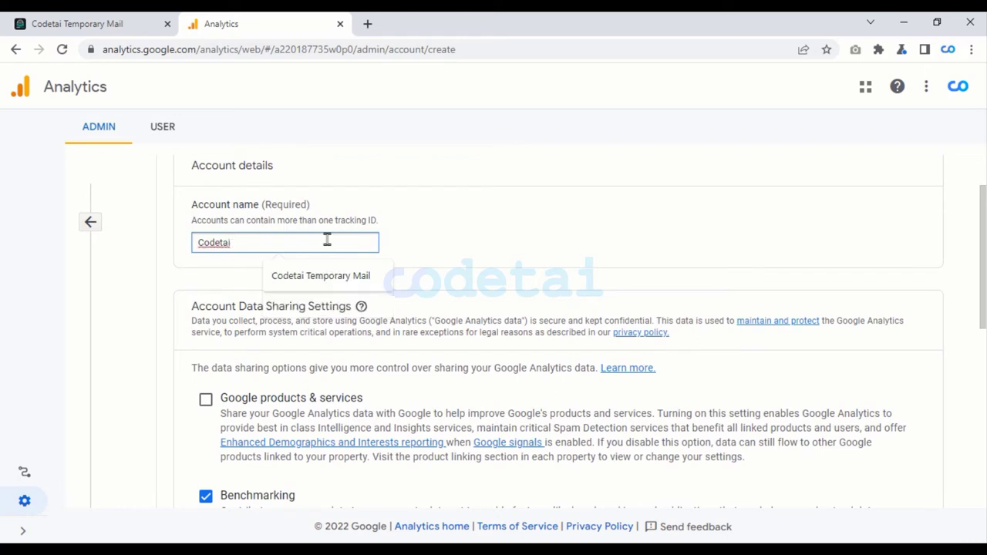
{"action": "type", "text": "Mai"}
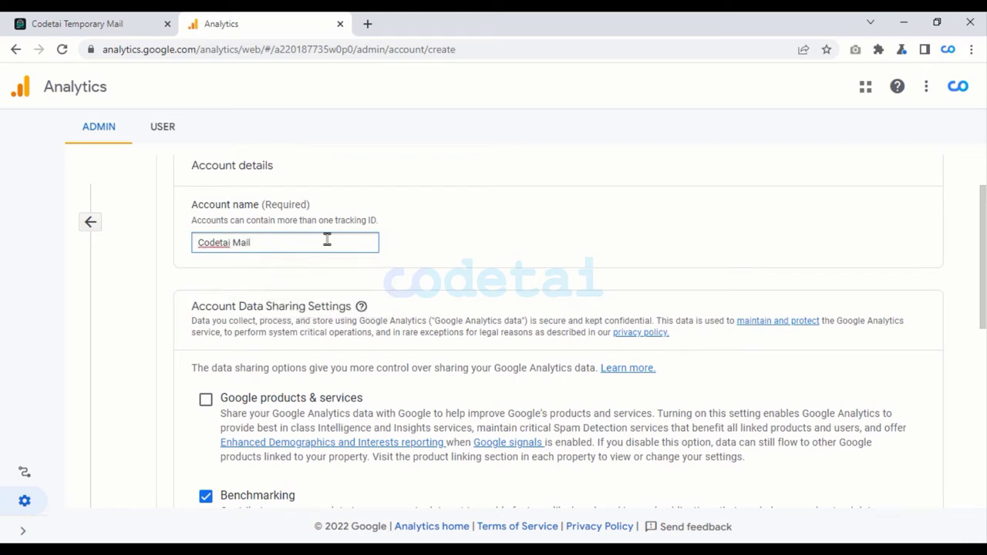
{"action": "type", "text": "l"}
{"action": "scroll", "coordinate": [342, 286], "scroll_direction": "down", "scroll_amount": 2}
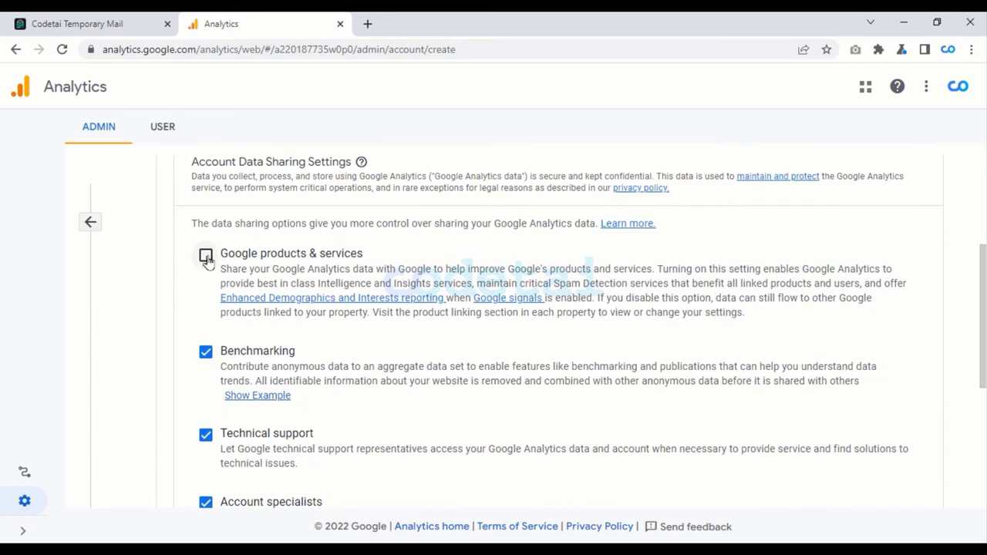
{"action": "left_click", "coordinate": [206, 256]}
{"action": "scroll", "coordinate": [301, 314], "scroll_direction": "down", "scroll_amount": 4}
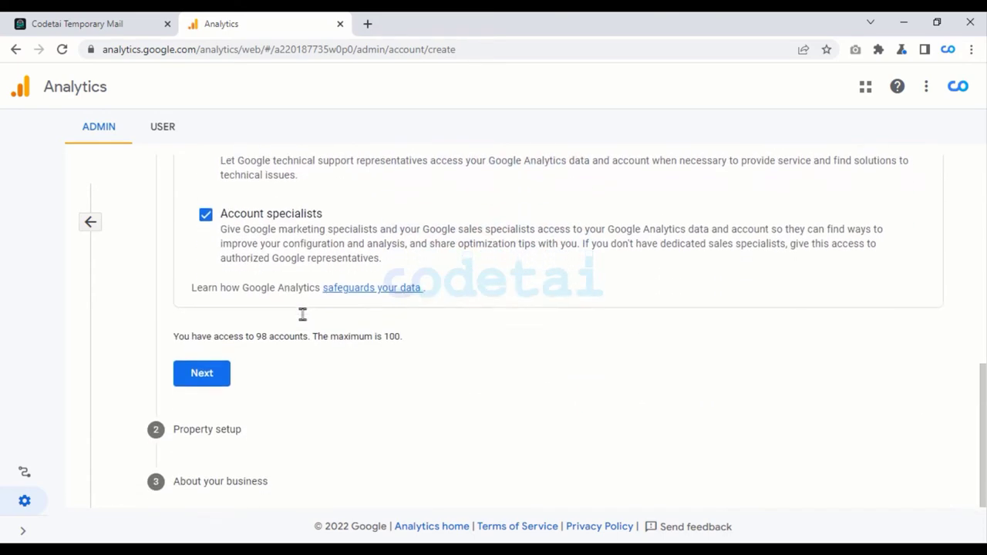
{"action": "left_click", "coordinate": [207, 381]}
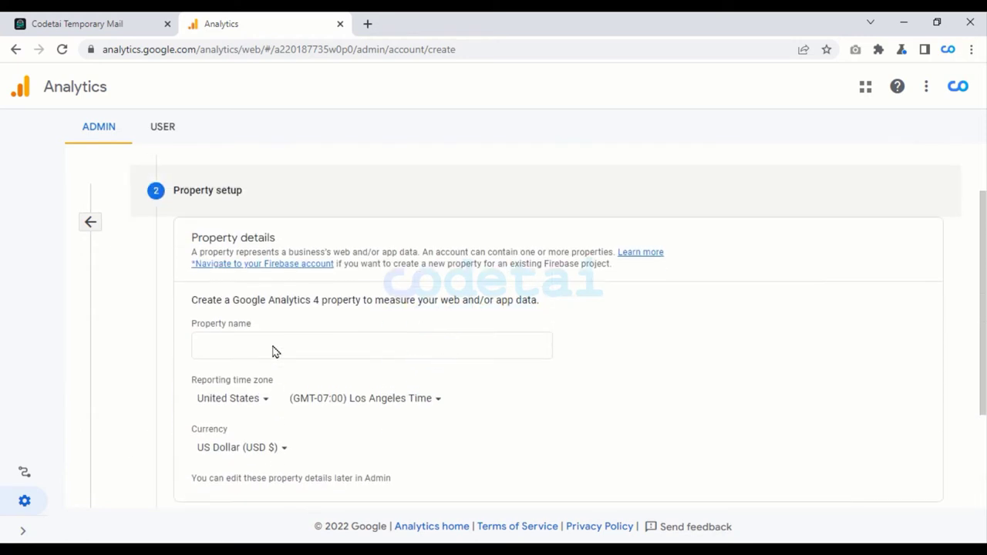
Step: Set up the 'Codetai Mail' property with the Bangladesh reporting time zone
{"action": "left_click", "coordinate": [276, 344]}
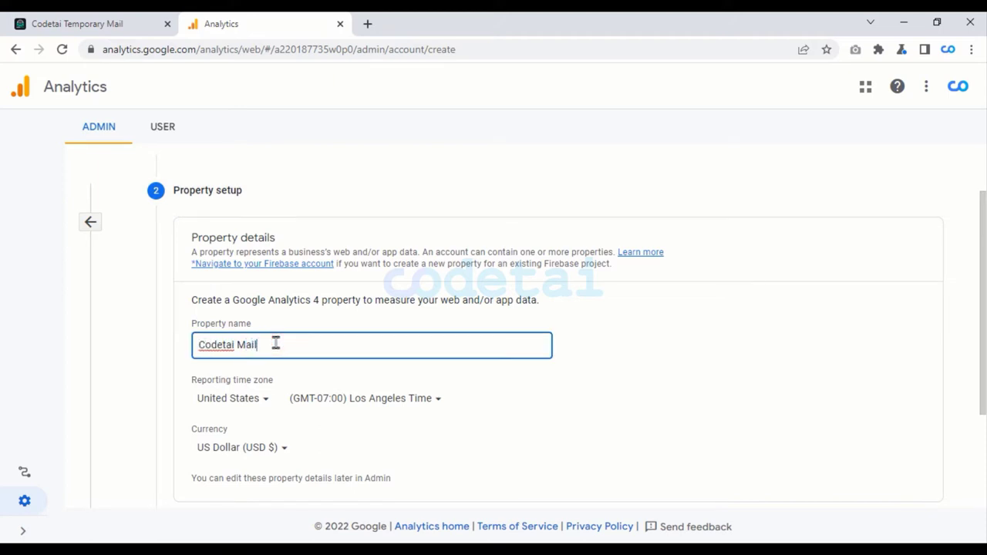
{"action": "scroll", "coordinate": [271, 378], "scroll_direction": "down", "scroll_amount": 1}
{"action": "left_click", "coordinate": [263, 332]}
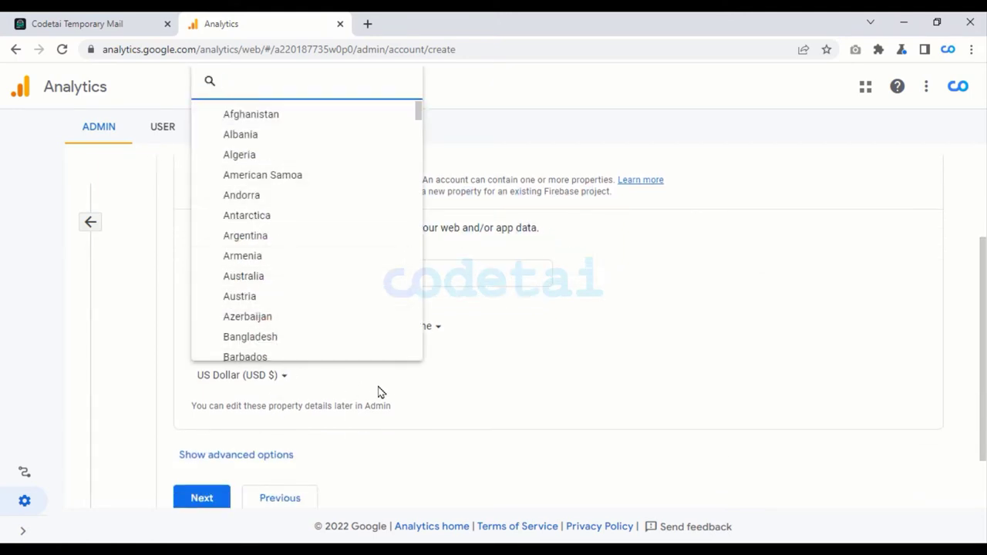
{"action": "left_click", "coordinate": [316, 340]}
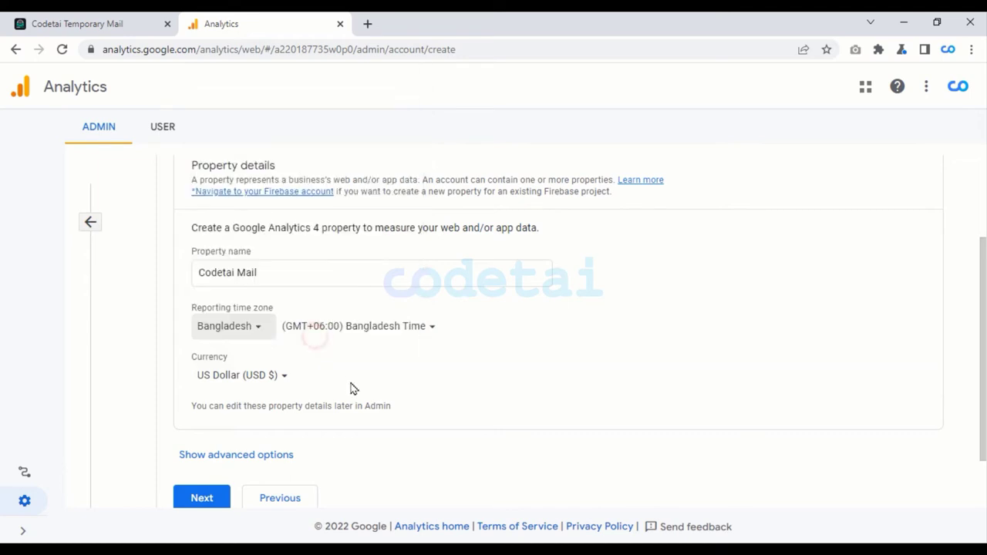
{"action": "scroll", "coordinate": [351, 388], "scroll_direction": "down", "scroll_amount": 1}
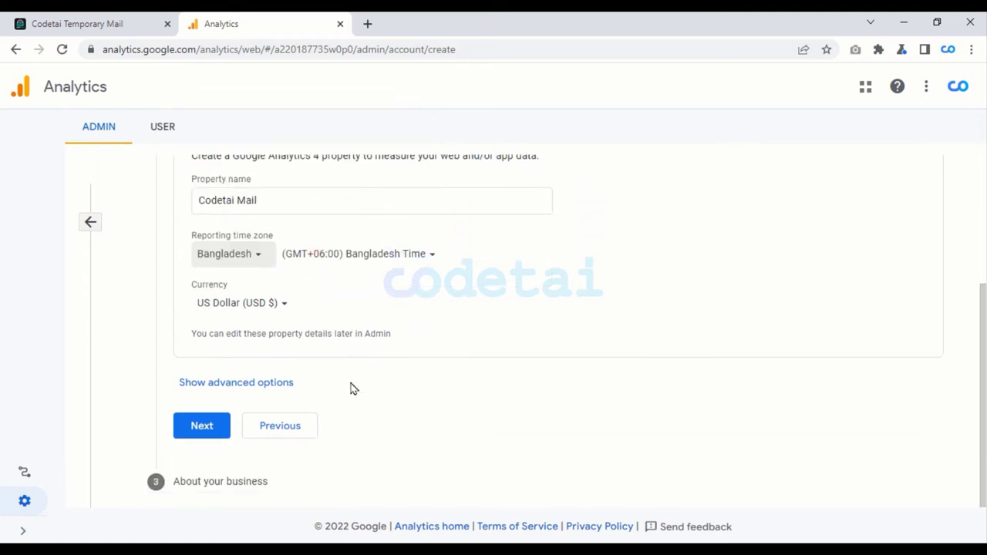
{"action": "left_click", "coordinate": [208, 426]}
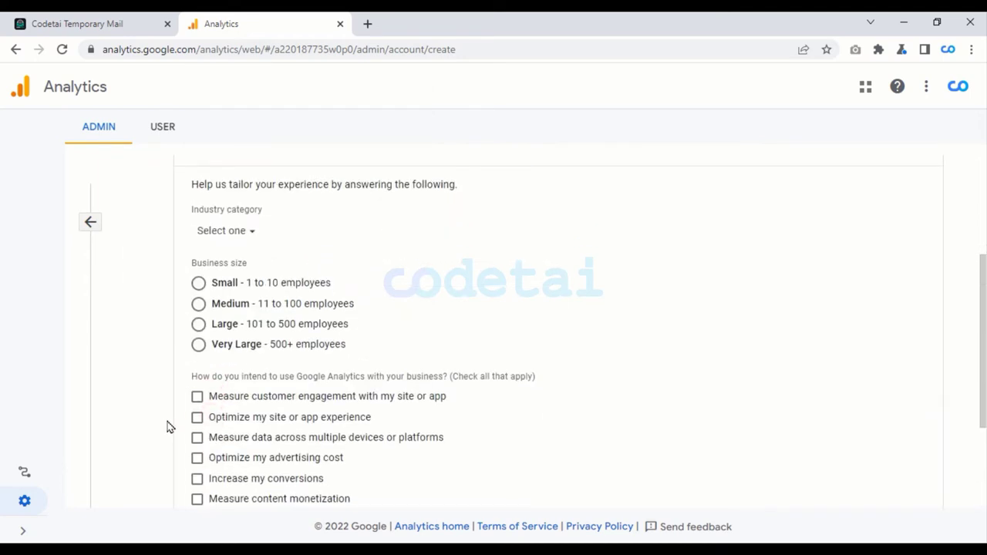
Step: Describe the business as Small with the goal Optimize my advertising cost, and create the property
{"action": "left_click", "coordinate": [198, 282]}
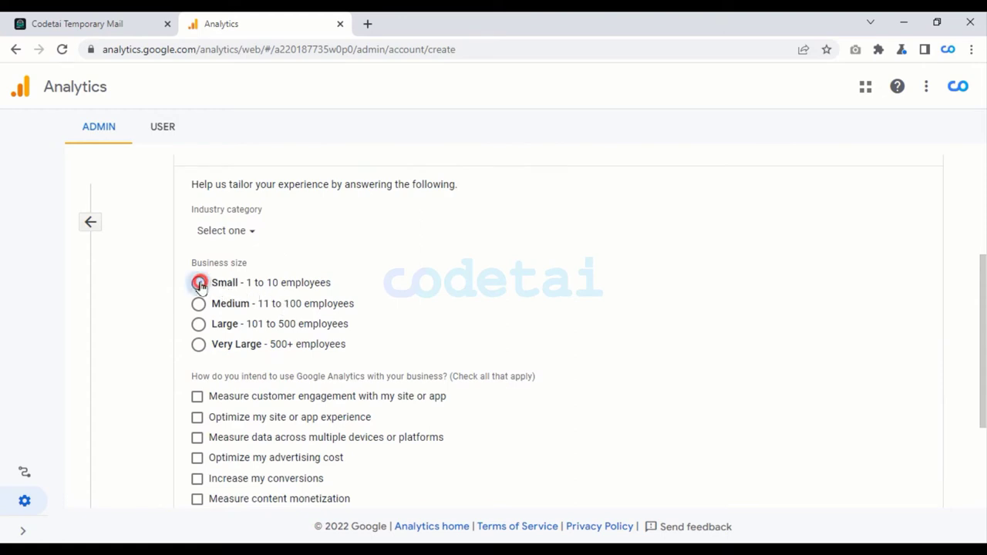
{"action": "scroll", "coordinate": [270, 360], "scroll_direction": "down", "scroll_amount": 2}
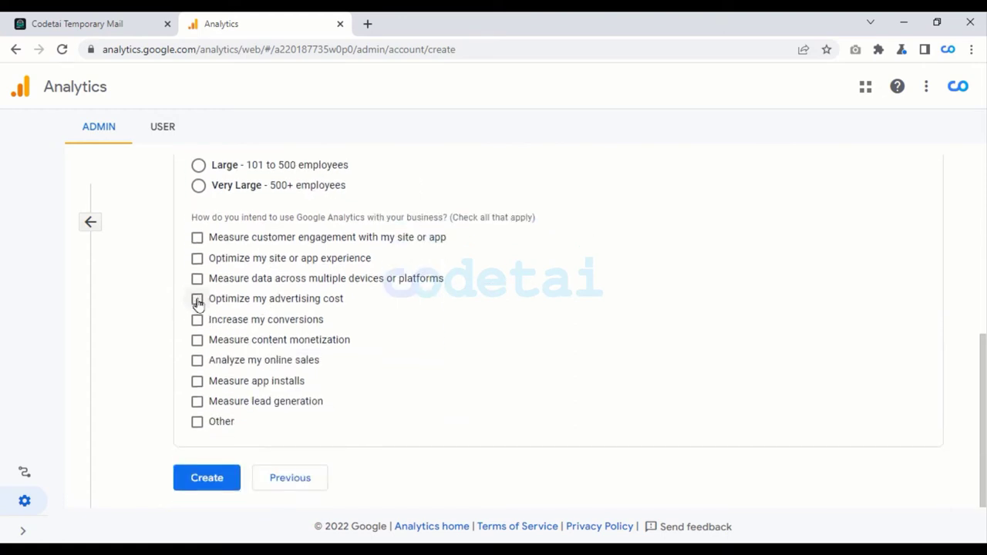
{"action": "left_click", "coordinate": [196, 300]}
{"action": "left_click", "coordinate": [216, 486]}
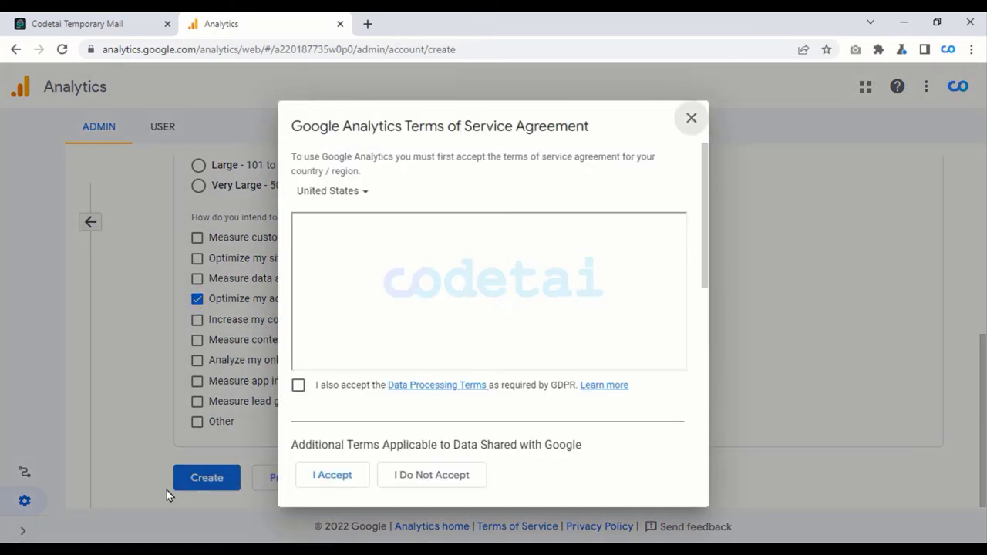
Step: Accept the GDPR and Measurement Controller data protection terms and the terms of service
{"action": "left_click", "coordinate": [299, 384]}
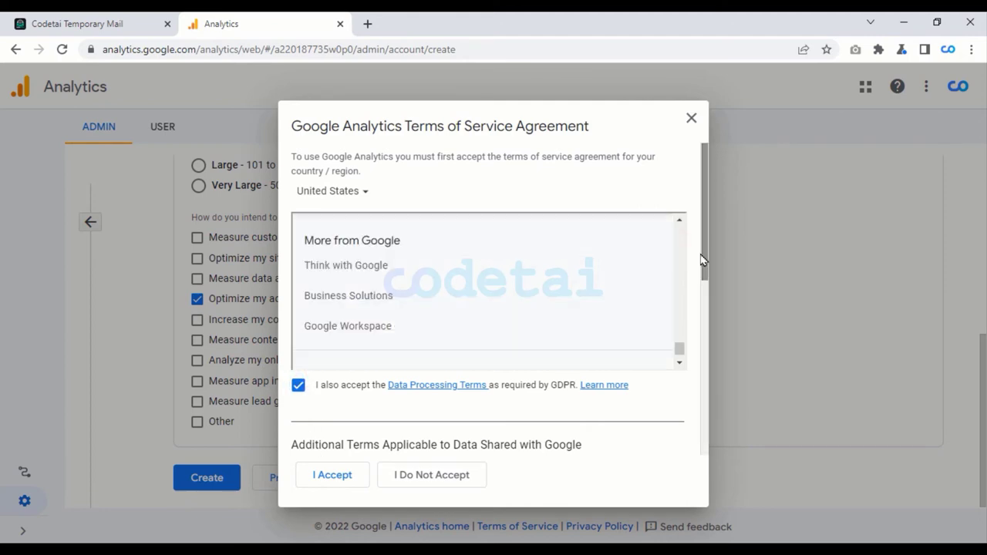
{"action": "left_click_drag", "start_coordinate": [703, 262], "coordinate": [726, 508]}
{"action": "left_click", "coordinate": [307, 390]}
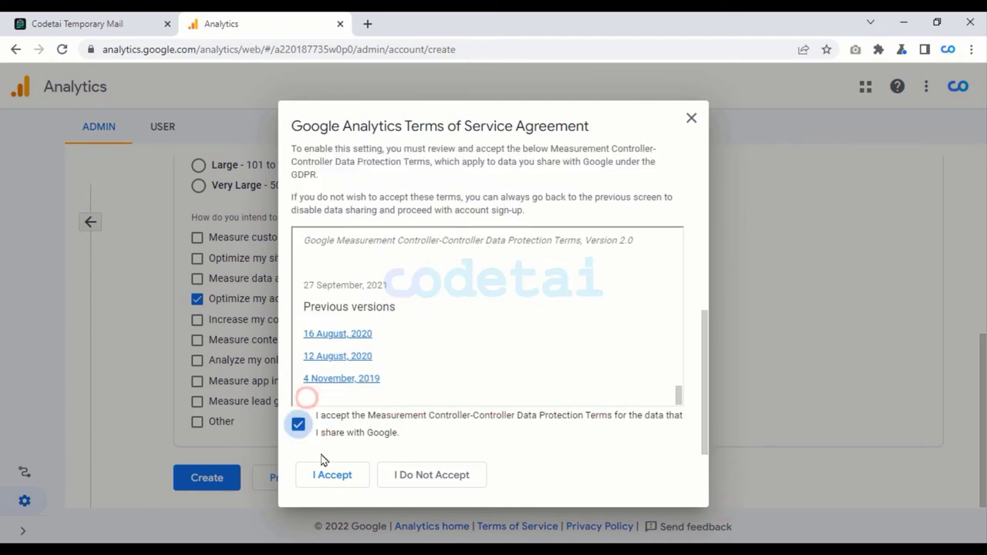
{"action": "left_click", "coordinate": [331, 475]}
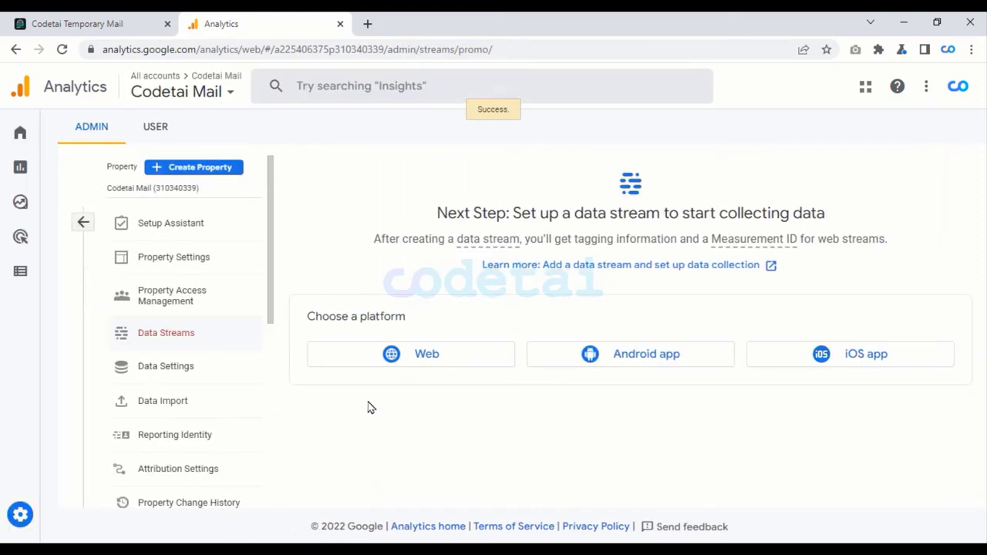
Step: Choose a web data stream and copy the domain temporary.codetai.com from the admin tab's address
{"action": "left_click", "coordinate": [389, 360]}
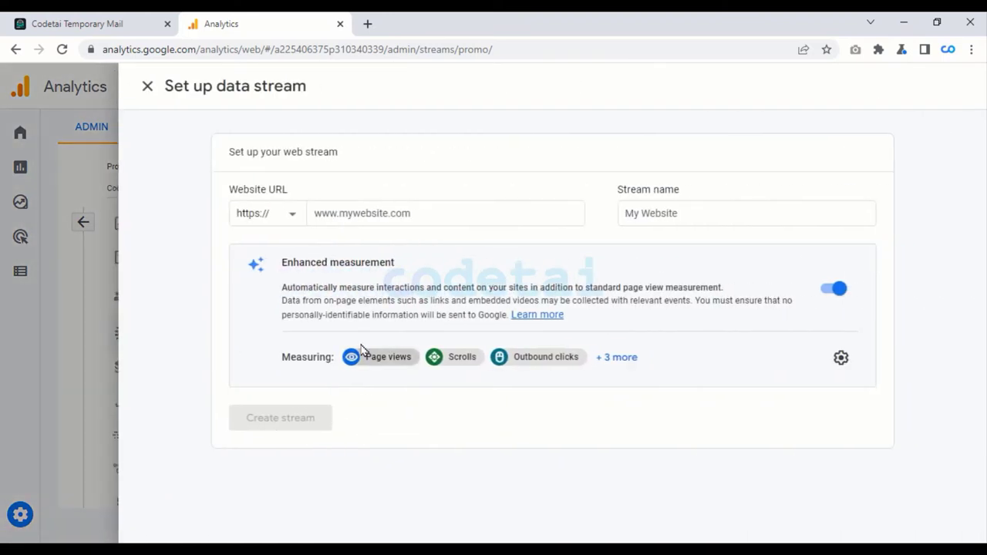
{"action": "left_click", "coordinate": [141, 20]}
{"action": "left_click", "coordinate": [185, 48]}
{"action": "left_click", "coordinate": [230, 50]}
{"action": "left_click_drag", "start_coordinate": [231, 49], "coordinate": [135, 59]}
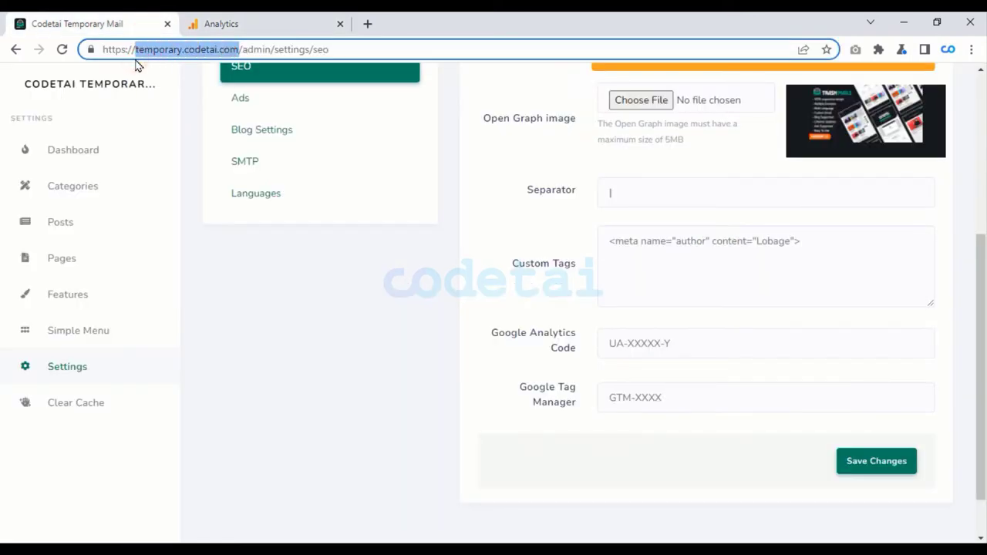
{"action": "right_click", "coordinate": [174, 55]}
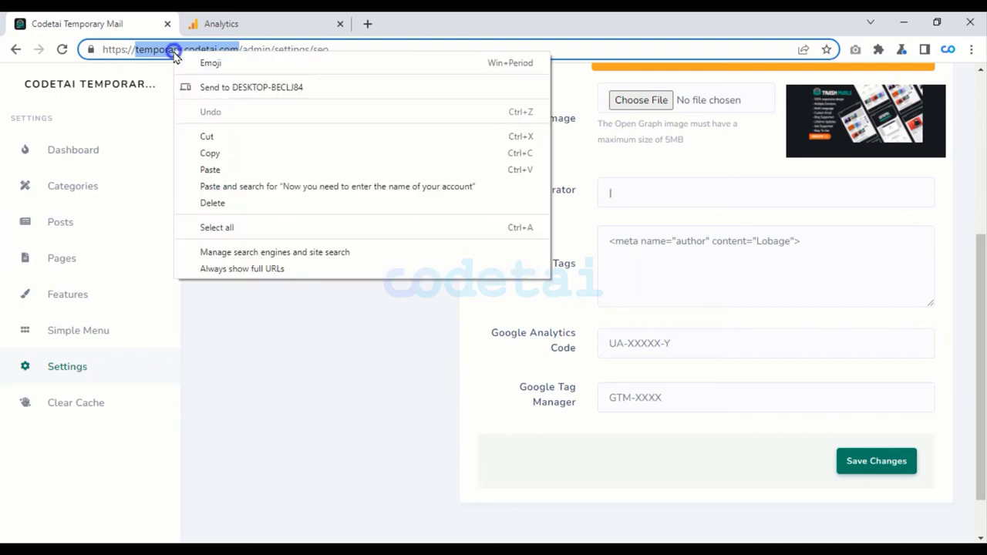
{"action": "left_click", "coordinate": [216, 154]}
{"action": "left_click", "coordinate": [222, 24]}
{"action": "left_click", "coordinate": [359, 214]}
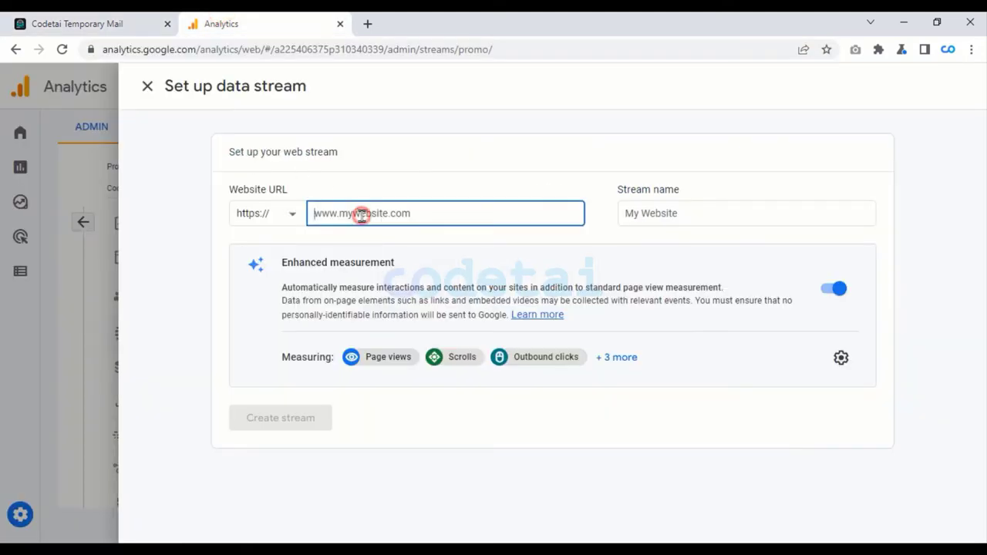
{"action": "type", "text": "www."}
{"action": "key", "text": "ctrl+v"}
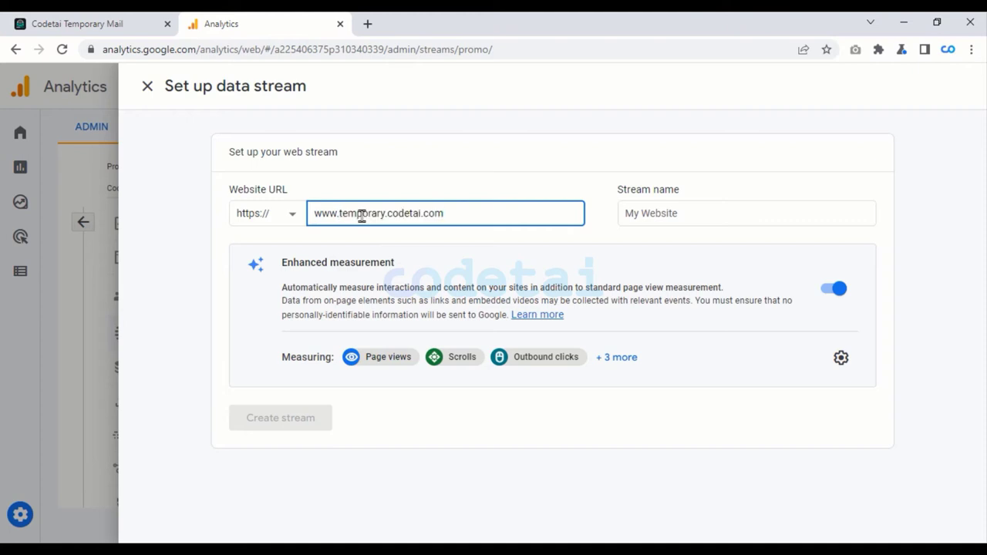
{"action": "left_click", "coordinate": [659, 214]}
{"action": "type", "text": "Codetai Mail"}
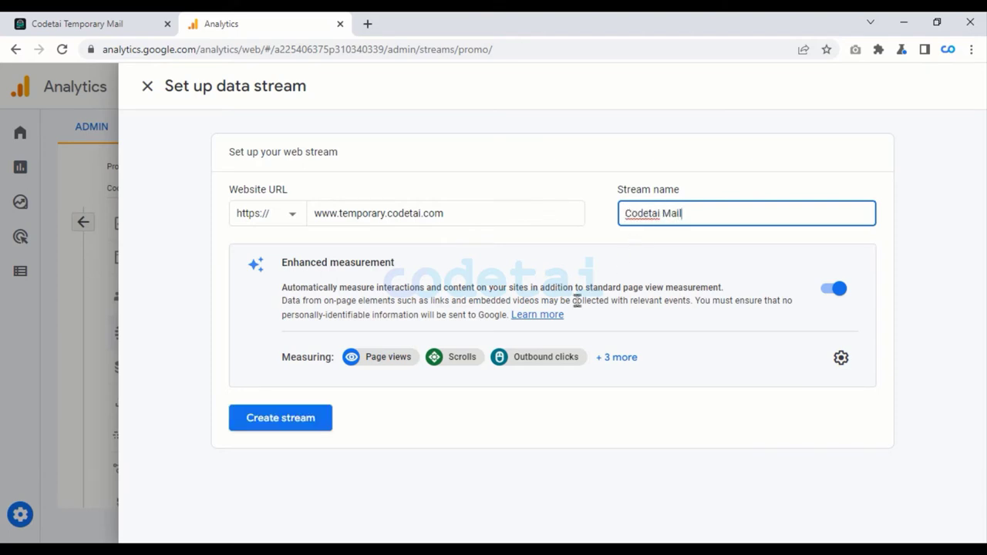
{"action": "left_click", "coordinate": [328, 421]}
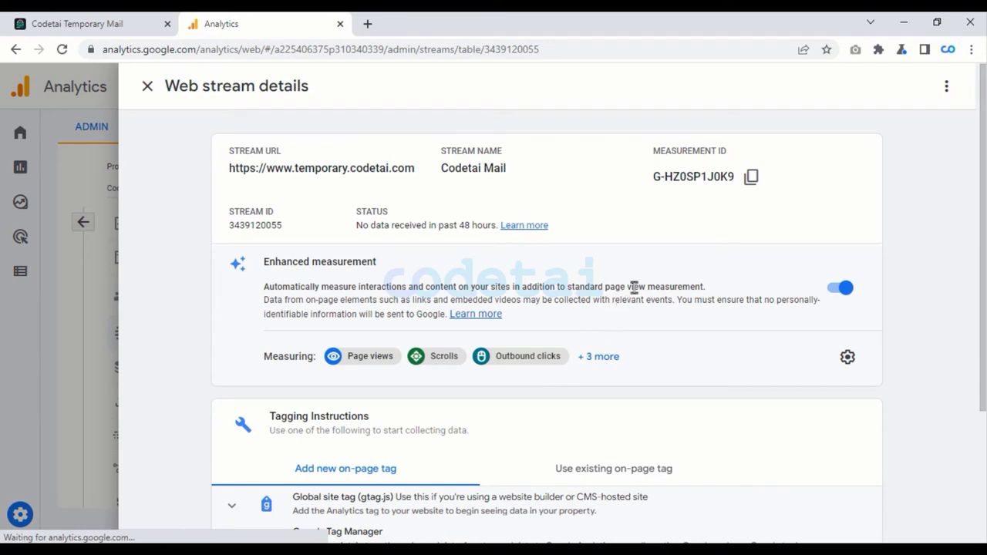
Step: Copy the stream's measurement ID into the Google Analytics Code field and save the SEO settings
{"action": "left_click", "coordinate": [751, 178]}
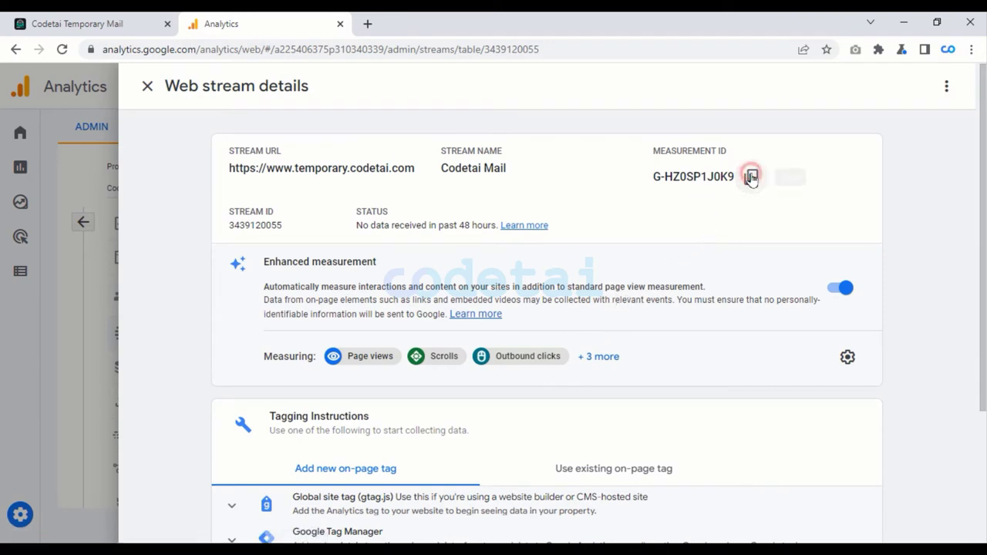
{"action": "left_click", "coordinate": [138, 18]}
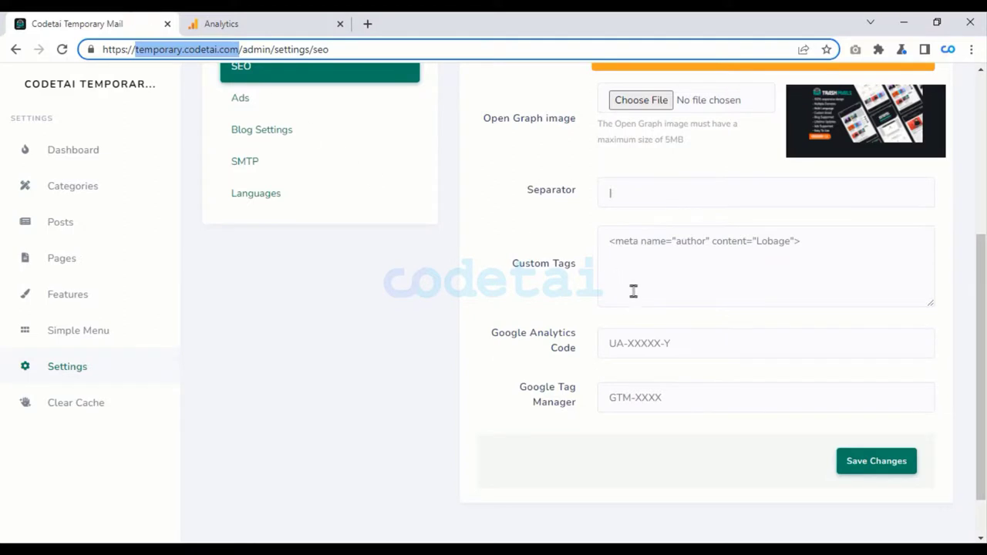
{"action": "right_click", "coordinate": [661, 348]}
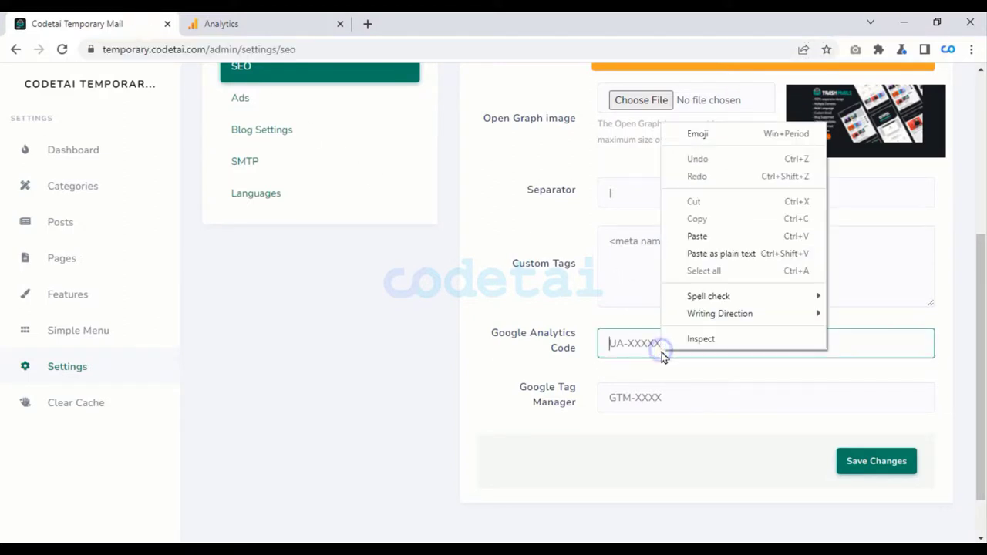
{"action": "left_click", "coordinate": [696, 236]}
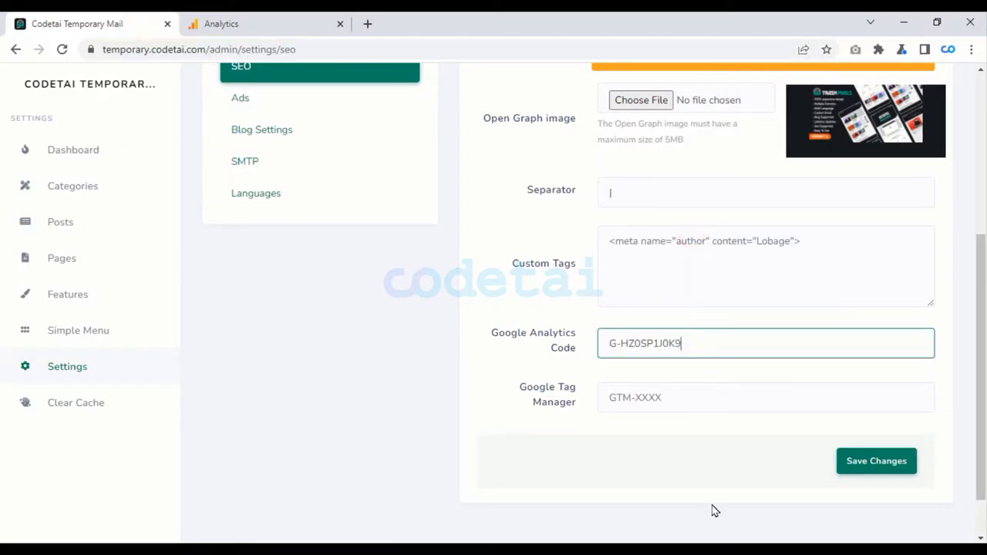
{"action": "left_click", "coordinate": [849, 471]}
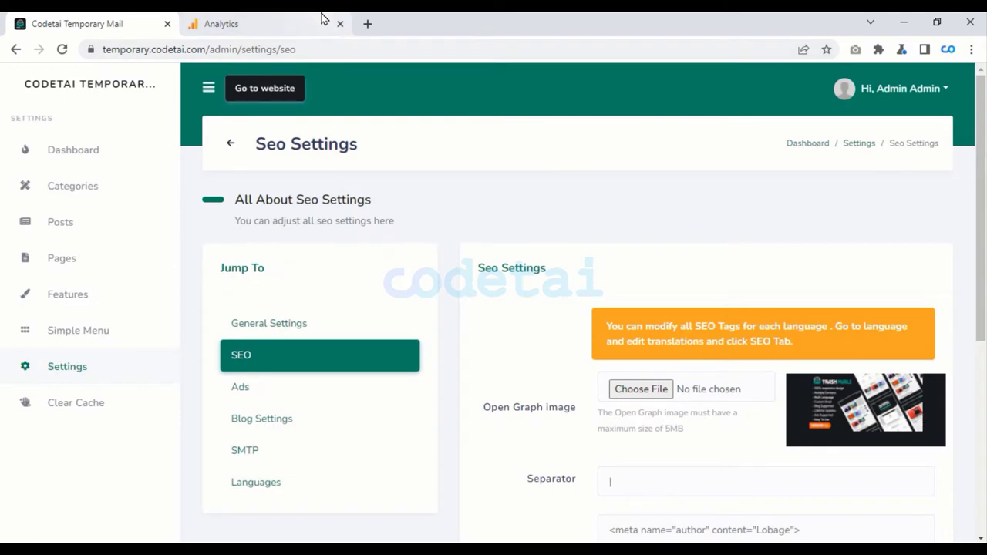
Step: Close the stream details and the Google Analytics tab, leaving a blank new tab
{"action": "left_click", "coordinate": [324, 17]}
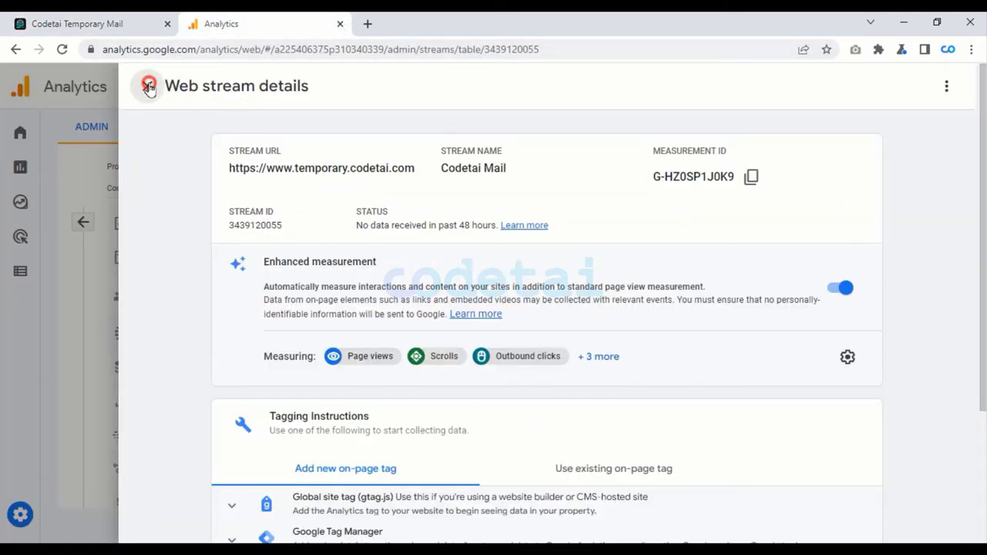
{"action": "left_click", "coordinate": [147, 85]}
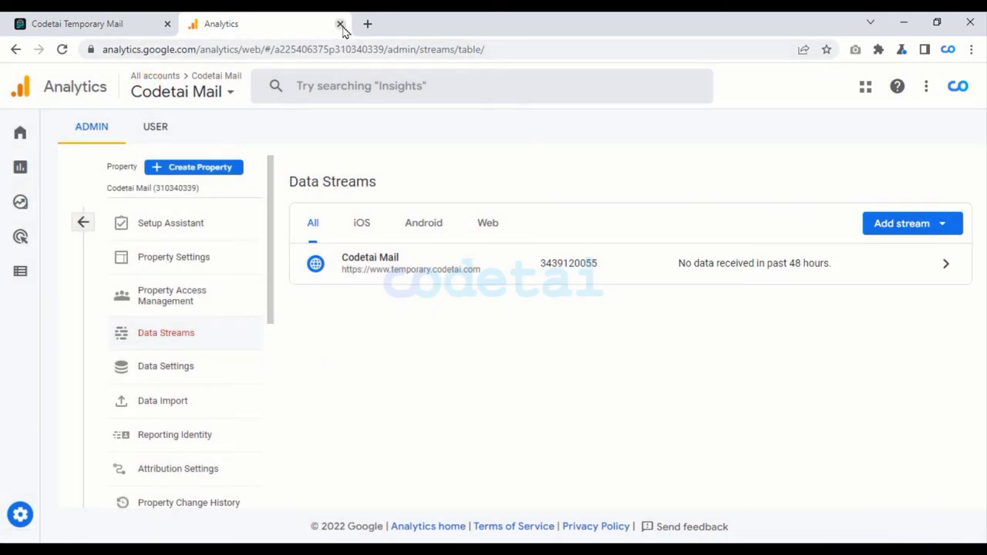
{"action": "left_click", "coordinate": [340, 24]}
{"action": "scroll", "coordinate": [580, 434], "scroll_direction": "down", "scroll_amount": 1}
{"action": "scroll", "coordinate": [580, 434], "scroll_direction": "down", "scroll_amount": 5}
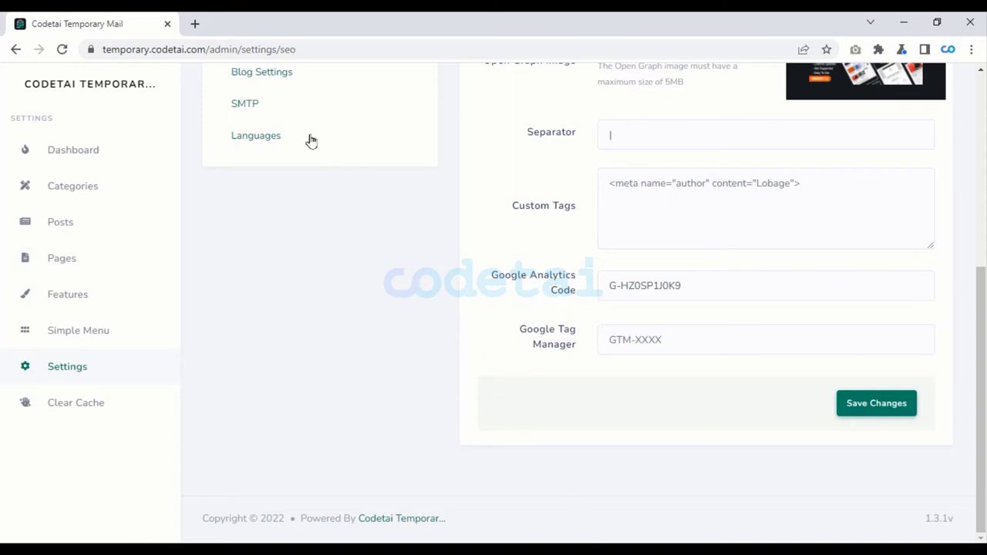
{"action": "left_click", "coordinate": [194, 23]}
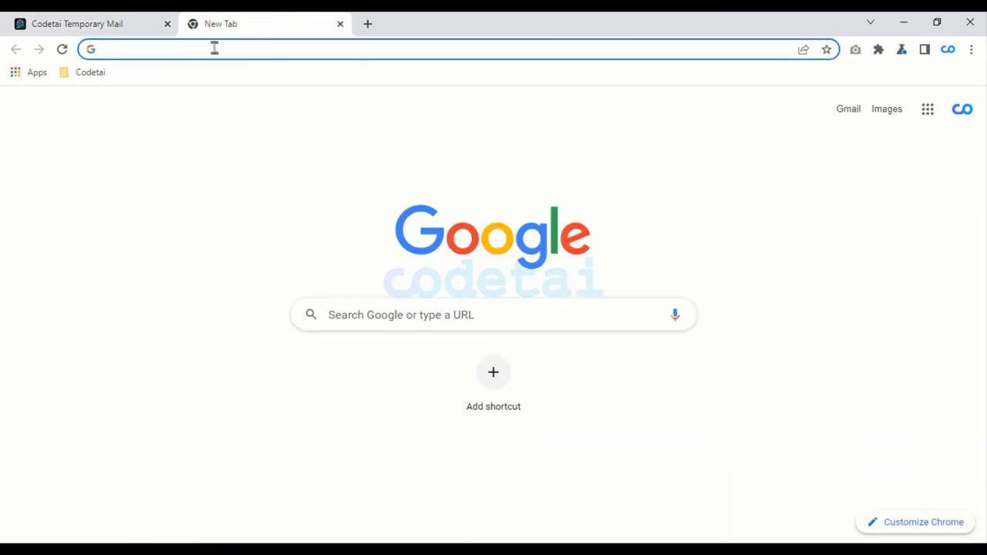
Step: Search Google for 'google tag manager' and open the Google Tag Manager site
{"action": "type", "text": "google tag na"}
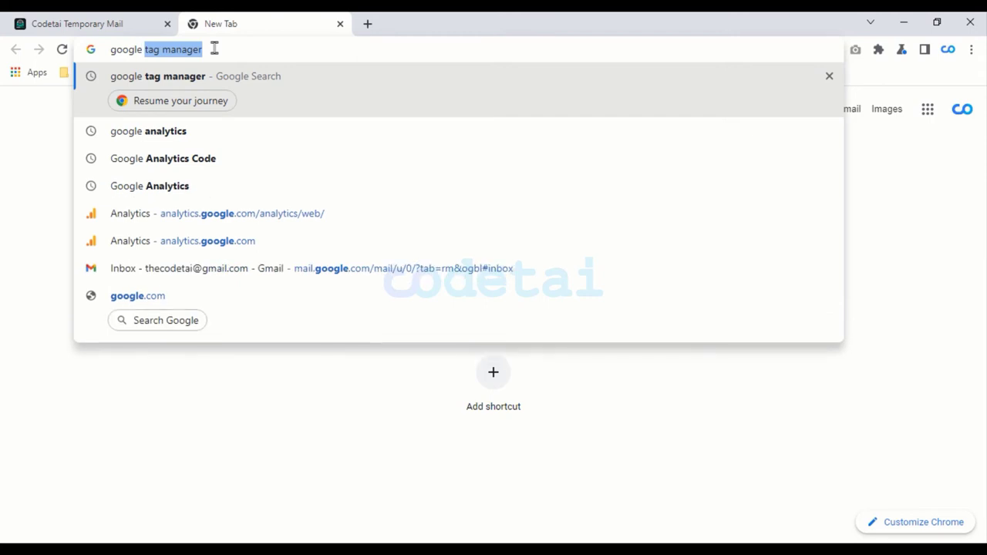
{"action": "key", "text": "BackSpace"}
{"action": "key", "text": "BackSpace"}
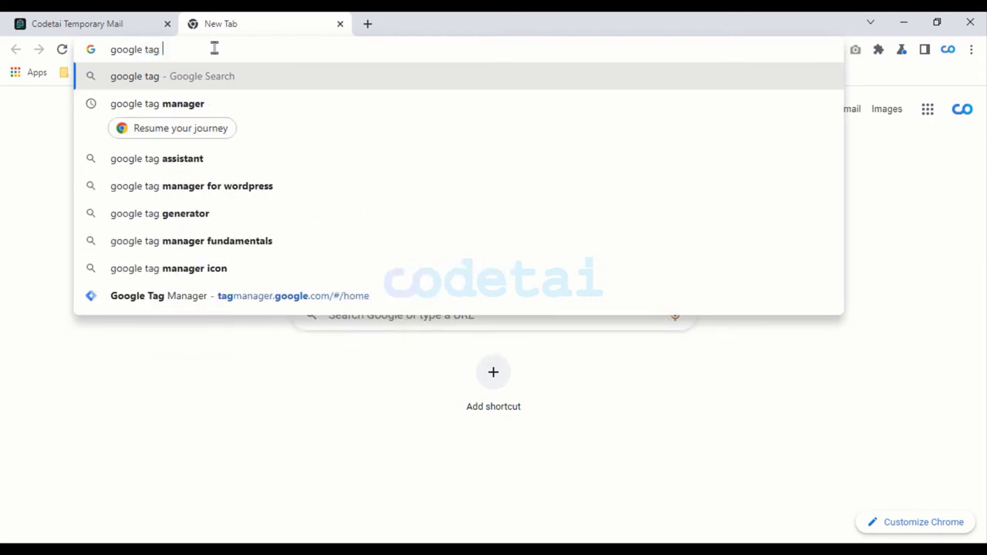
{"action": "type", "text": "manage"}
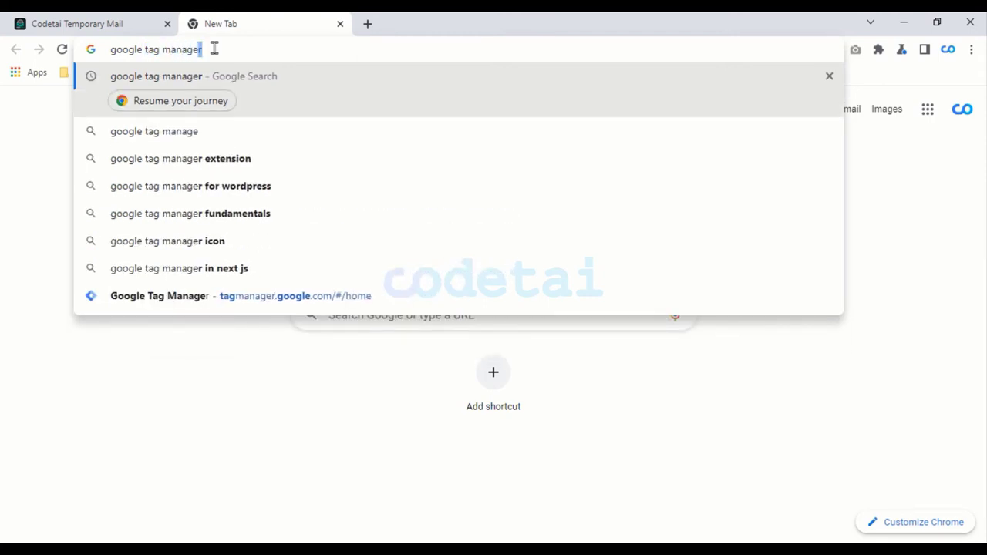
{"action": "type", "text": "r"}
{"action": "key", "text": "Return"}
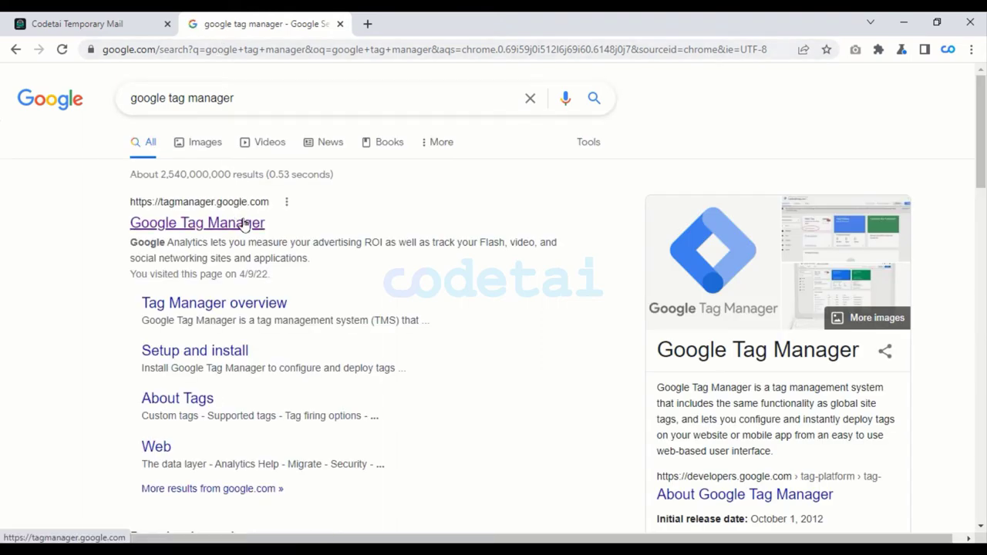
{"action": "left_click", "coordinate": [244, 224]}
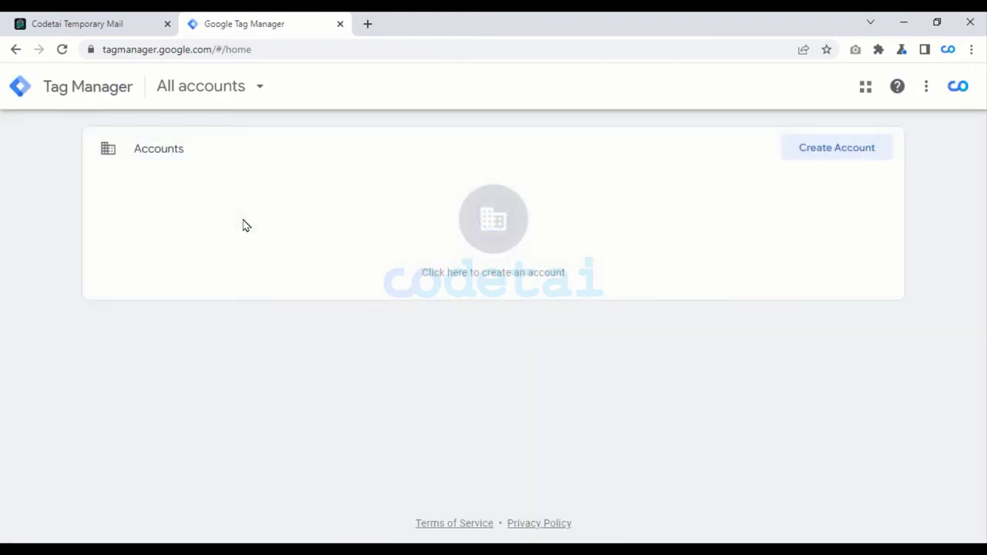
Step: Start a new Tag Manager account, enter its name, and allow anonymous data sharing with Google
{"action": "left_click", "coordinate": [796, 151]}
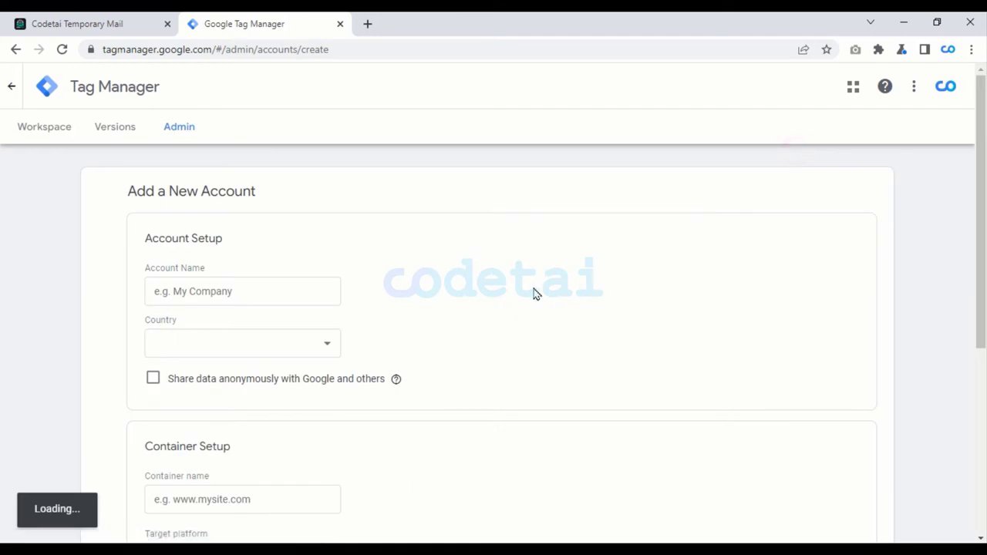
{"action": "scroll", "coordinate": [344, 291], "scroll_direction": "down", "scroll_amount": 2}
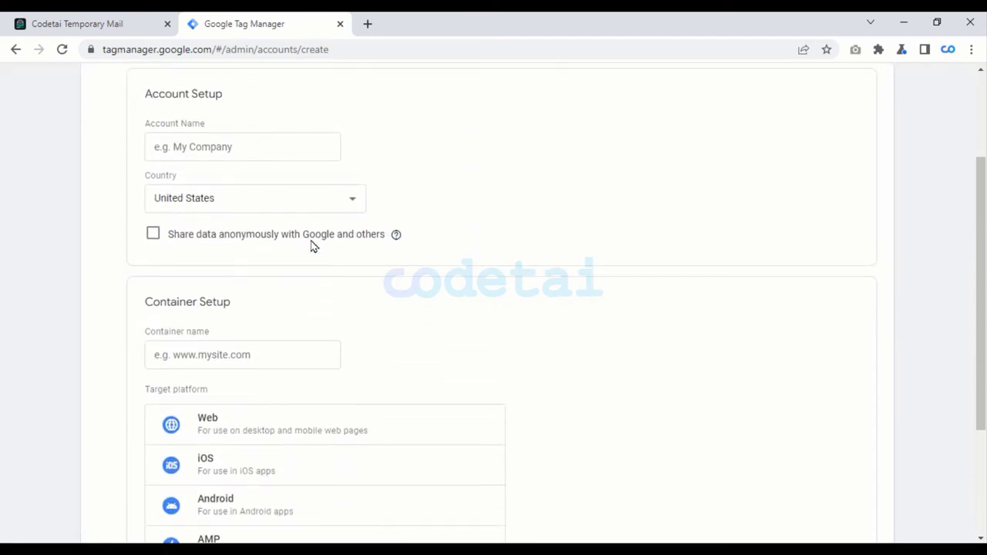
{"action": "left_click", "coordinate": [247, 145]}
{"action": "type", "text": "Codetai Mail"}
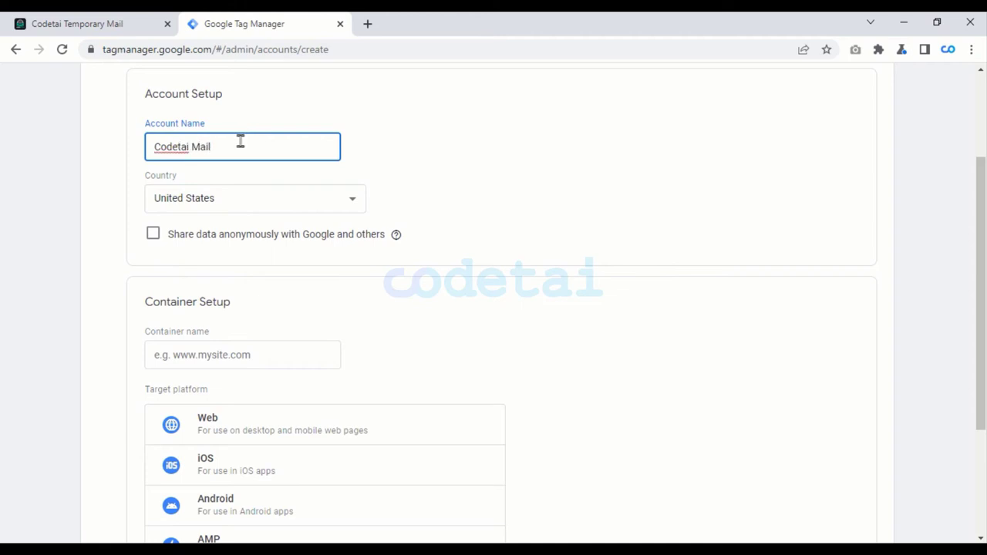
{"action": "scroll", "coordinate": [239, 142], "scroll_direction": "down", "scroll_amount": 1}
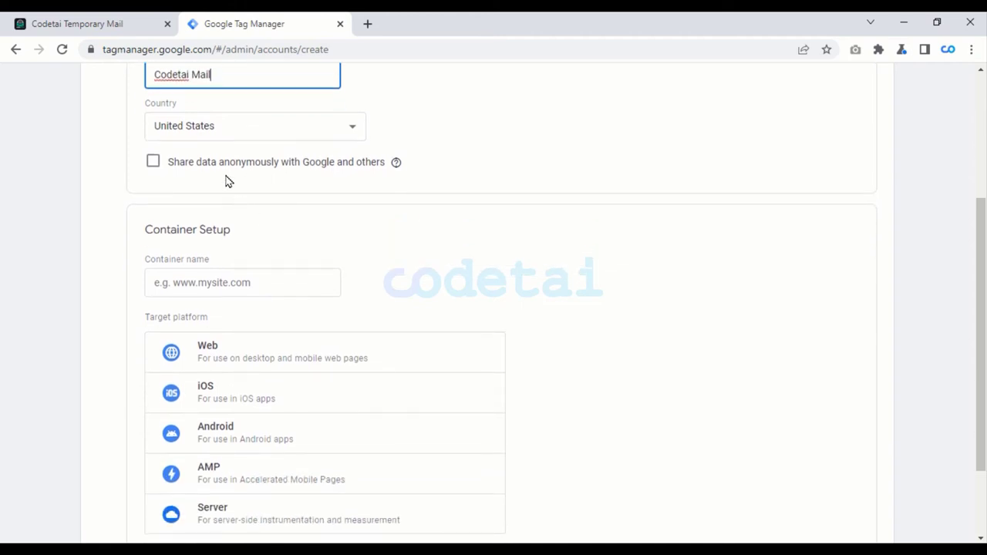
{"action": "left_click", "coordinate": [156, 162]}
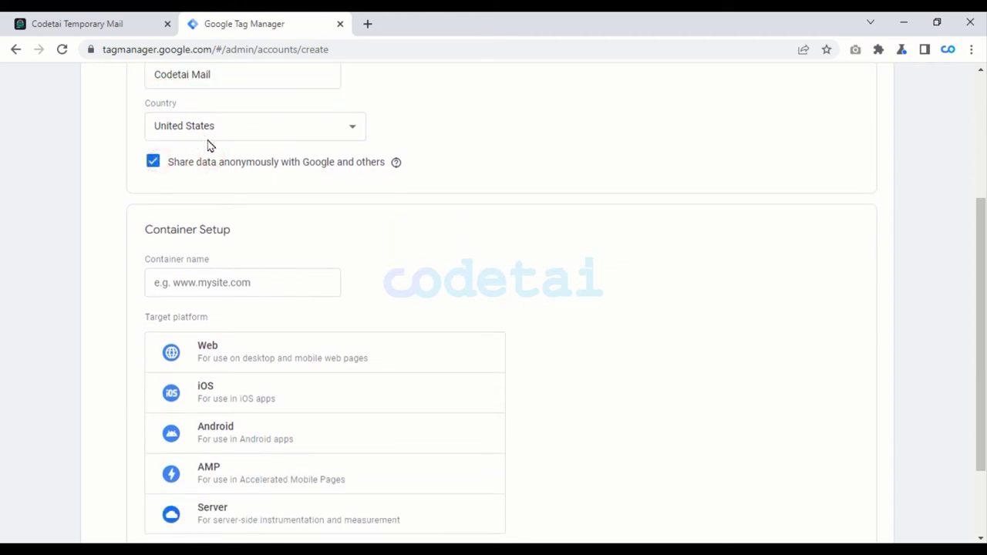
{"action": "scroll", "coordinate": [247, 258], "scroll_direction": "down", "scroll_amount": 1}
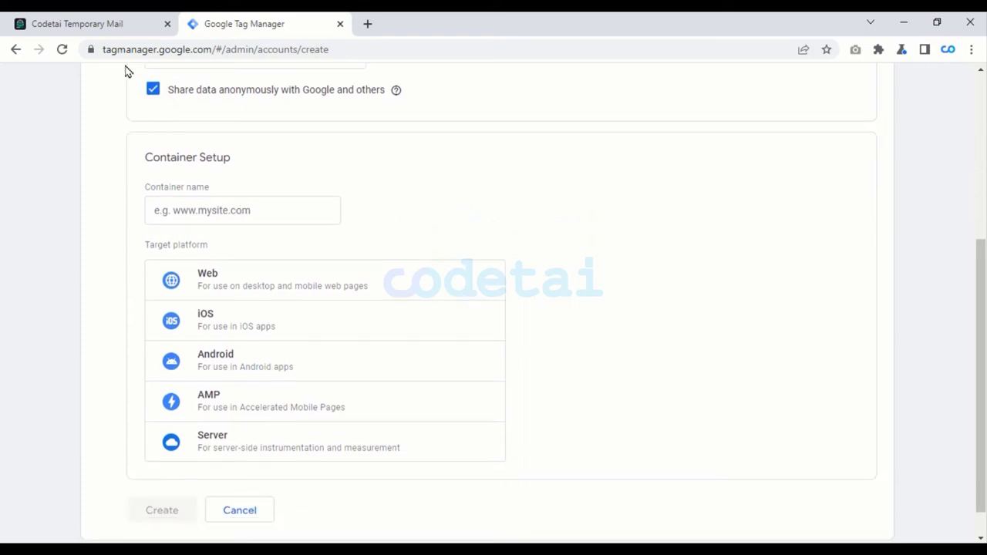
Step: Copy the domain temporary.codetai.com from the Codetai admin tab's address bar
{"action": "left_click", "coordinate": [105, 17]}
{"action": "left_click", "coordinate": [203, 48]}
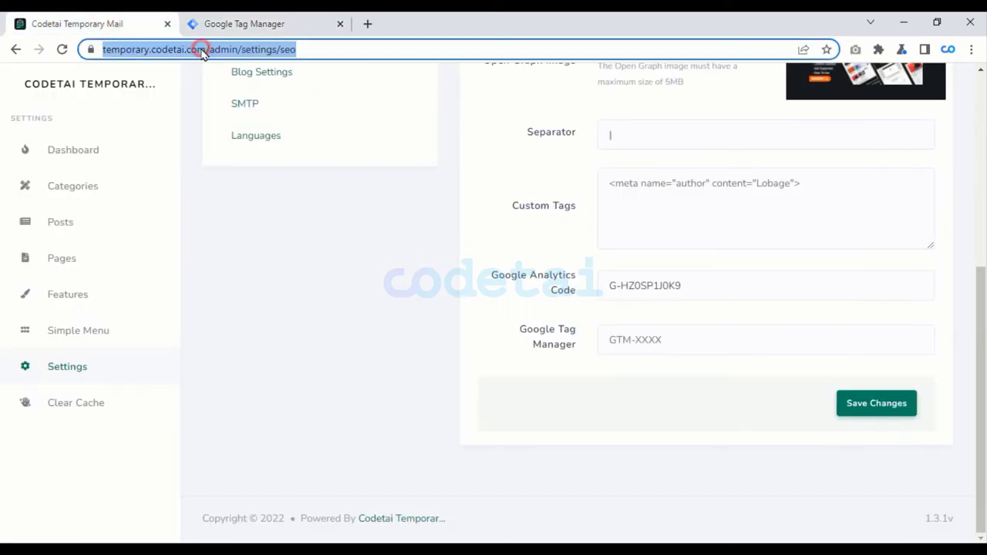
{"action": "left_click", "coordinate": [199, 46]}
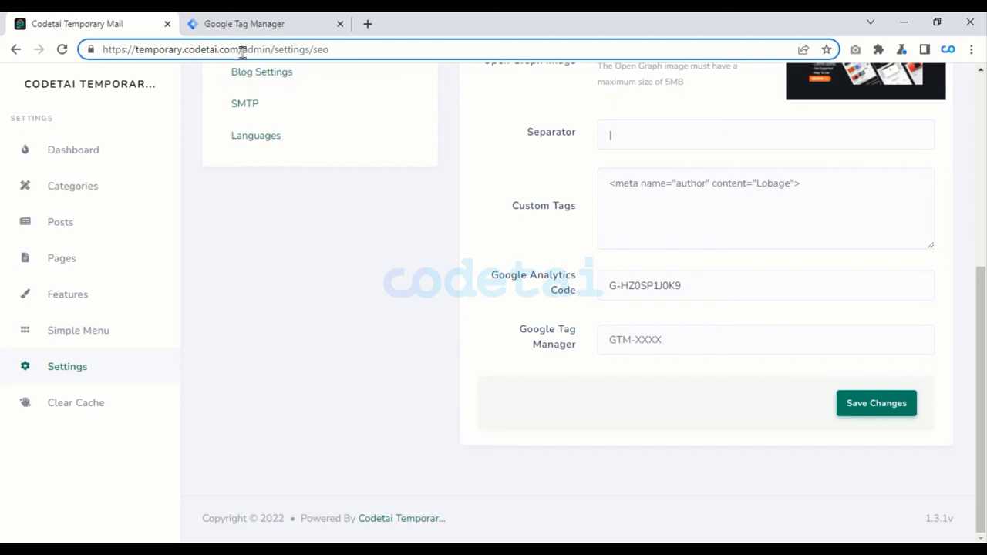
{"action": "left_click_drag", "start_coordinate": [240, 51], "coordinate": [143, 62]}
{"action": "right_click", "coordinate": [179, 50]}
{"action": "left_click", "coordinate": [221, 151]}
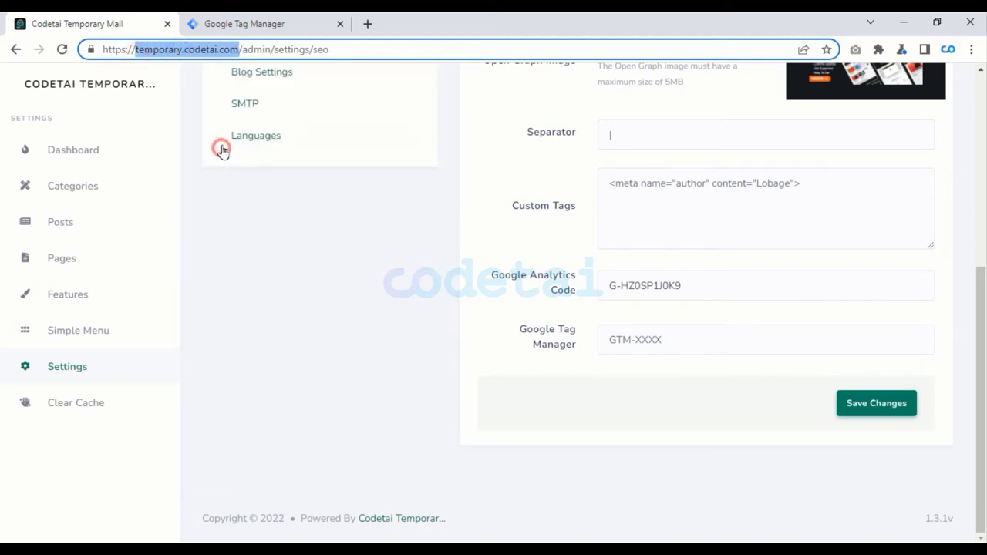
{"action": "left_click", "coordinate": [232, 21]}
{"action": "left_click", "coordinate": [224, 212]}
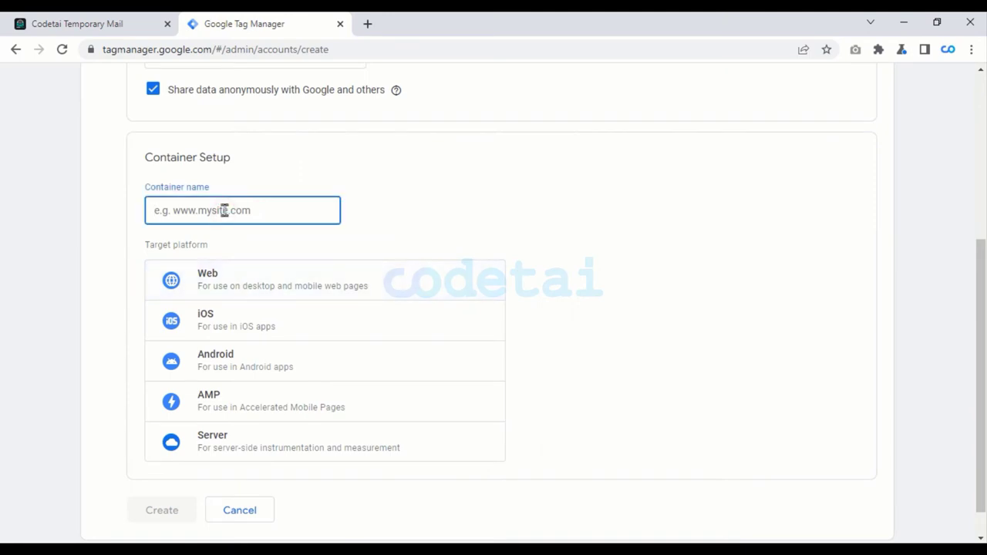
{"action": "type", "text": "ww"}
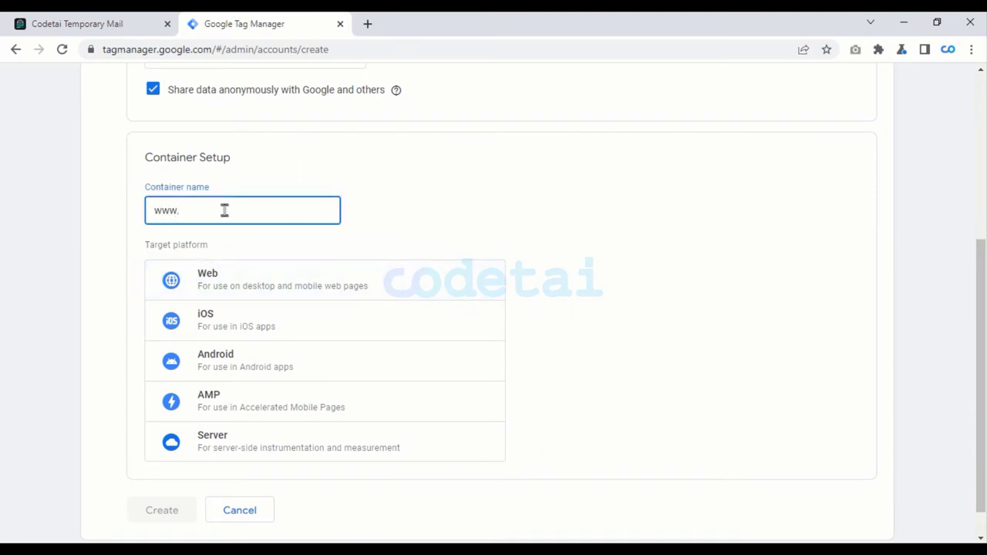
{"action": "type", "text": "w."}
{"action": "key", "text": "ctrl+v"}
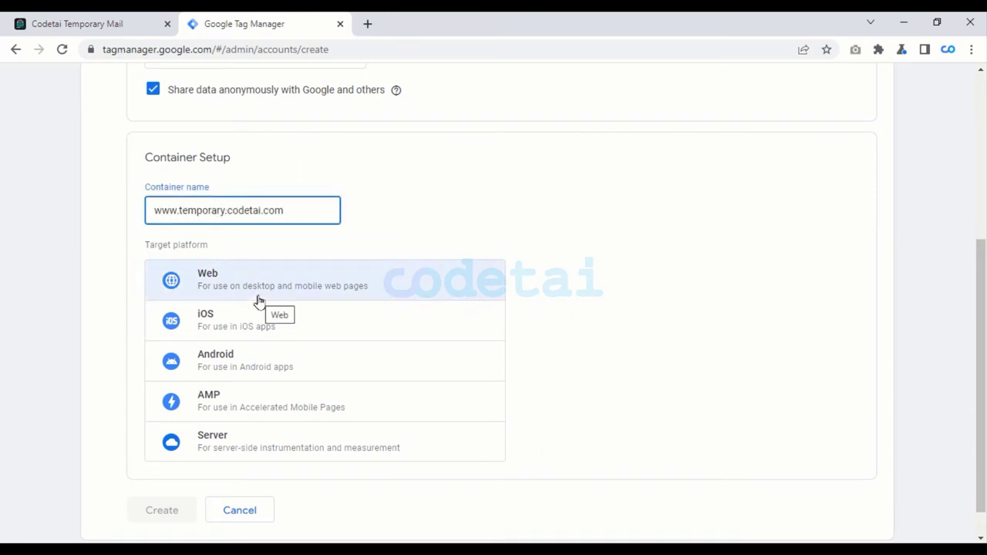
{"action": "left_click", "coordinate": [258, 292]}
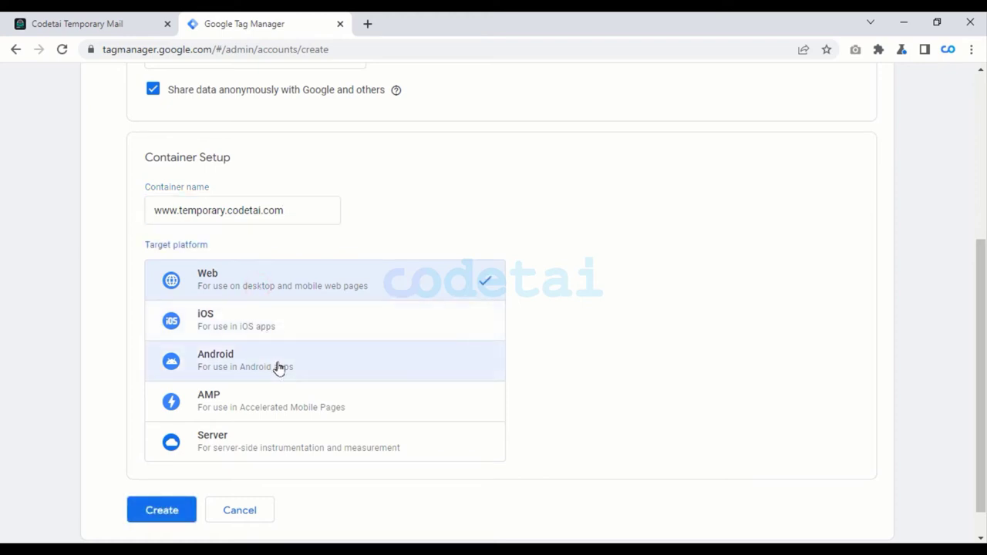
{"action": "scroll", "coordinate": [348, 495], "scroll_direction": "down", "scroll_amount": 1}
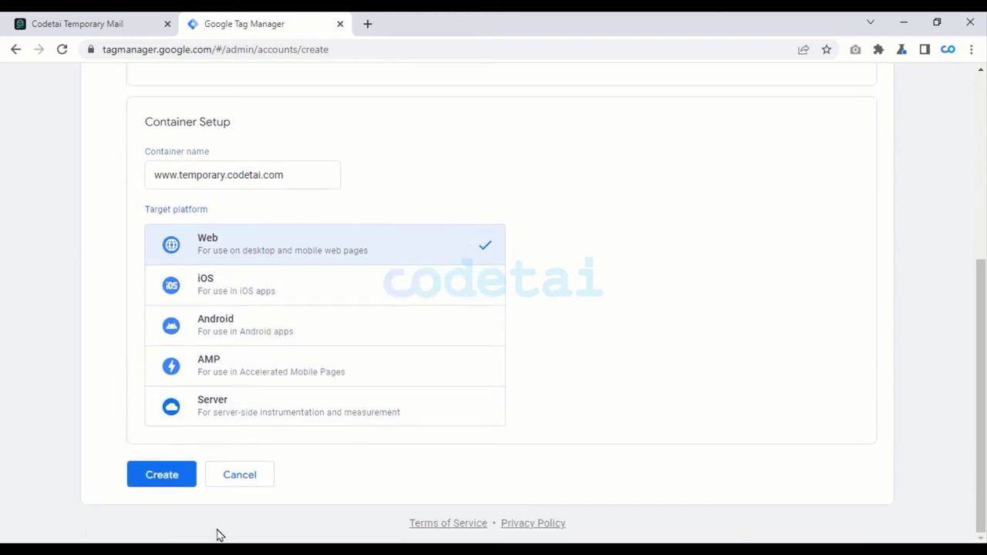
{"action": "left_click", "coordinate": [163, 475]}
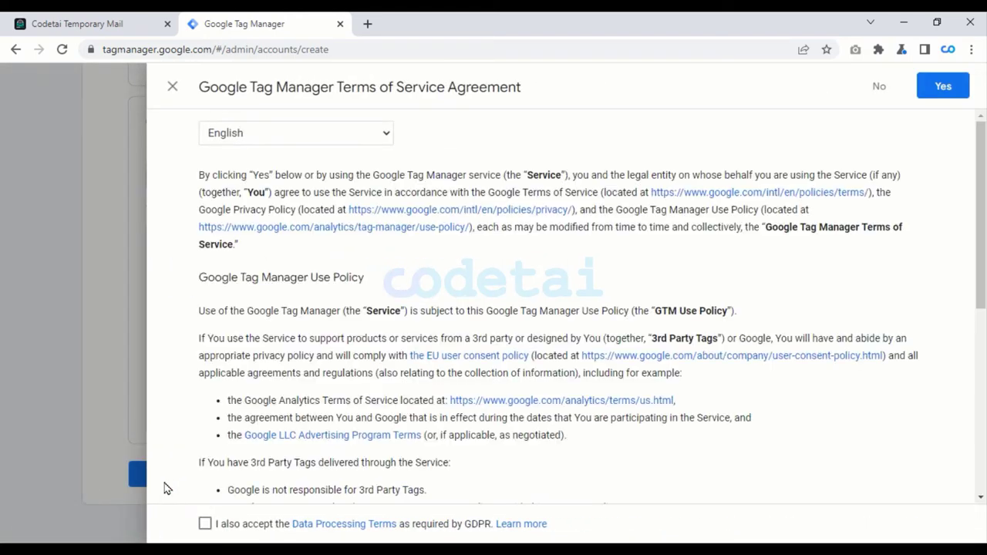
Step: Accept the Data Processing Terms and terms of service, dismiss the install dialog, and copy container ID GTM-M23DJSH
{"action": "scroll", "coordinate": [301, 456], "scroll_direction": "down", "scroll_amount": 5}
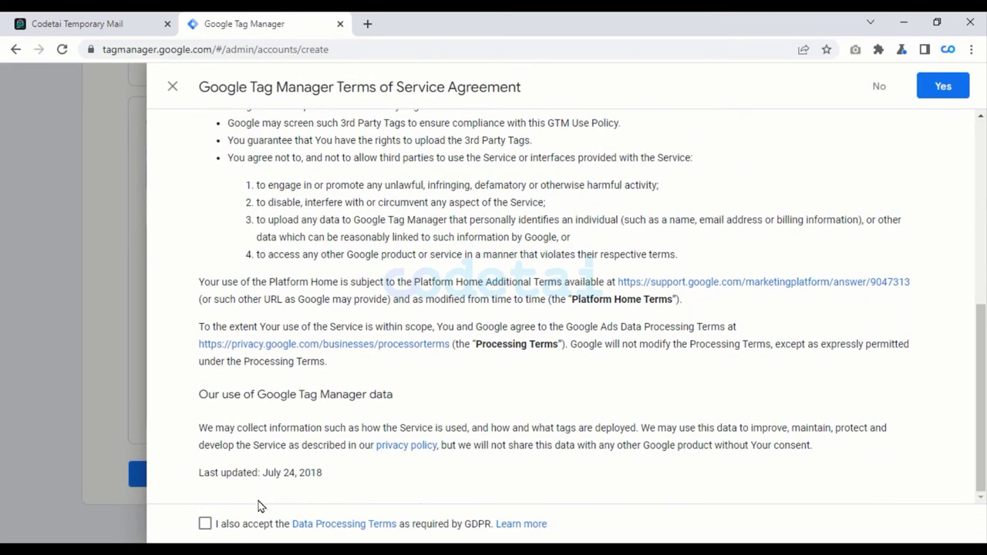
{"action": "left_click", "coordinate": [209, 526]}
{"action": "left_click", "coordinate": [943, 91]}
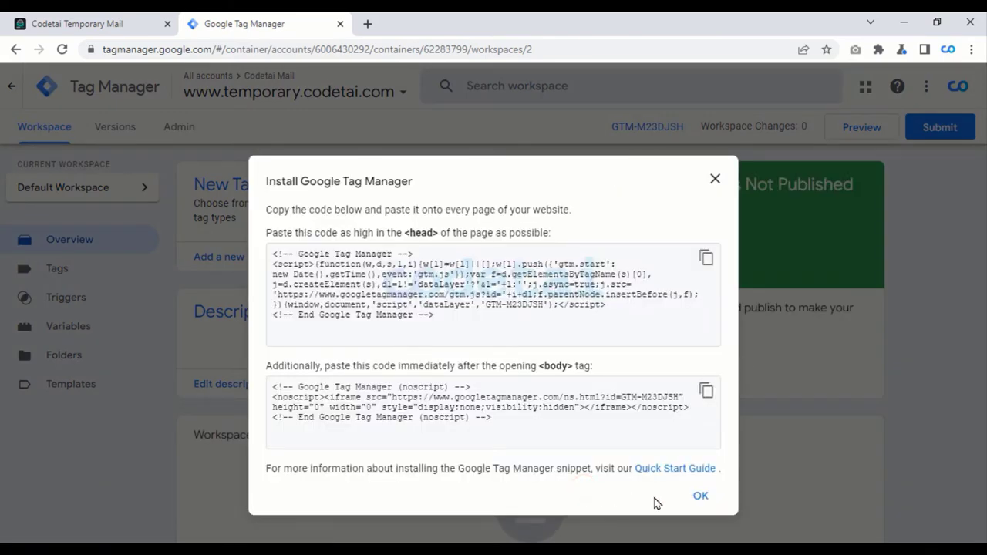
{"action": "left_click", "coordinate": [699, 499]}
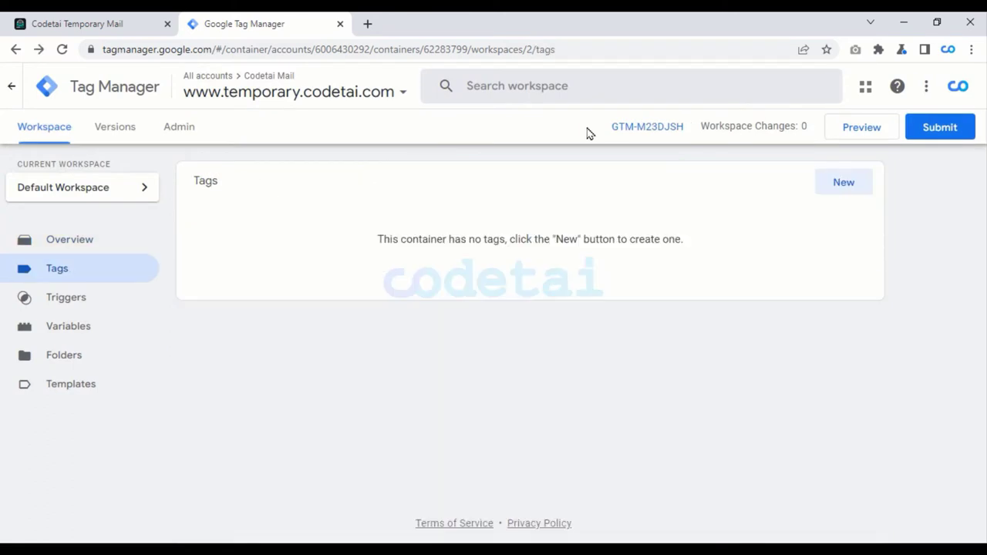
{"action": "right_click", "coordinate": [664, 137]}
Step: Paste container ID GTM-M23DJSH into the Google Tag Manager field and save the SEO settings
{"action": "left_click", "coordinate": [689, 245]}
{"action": "left_click", "coordinate": [126, 20]}
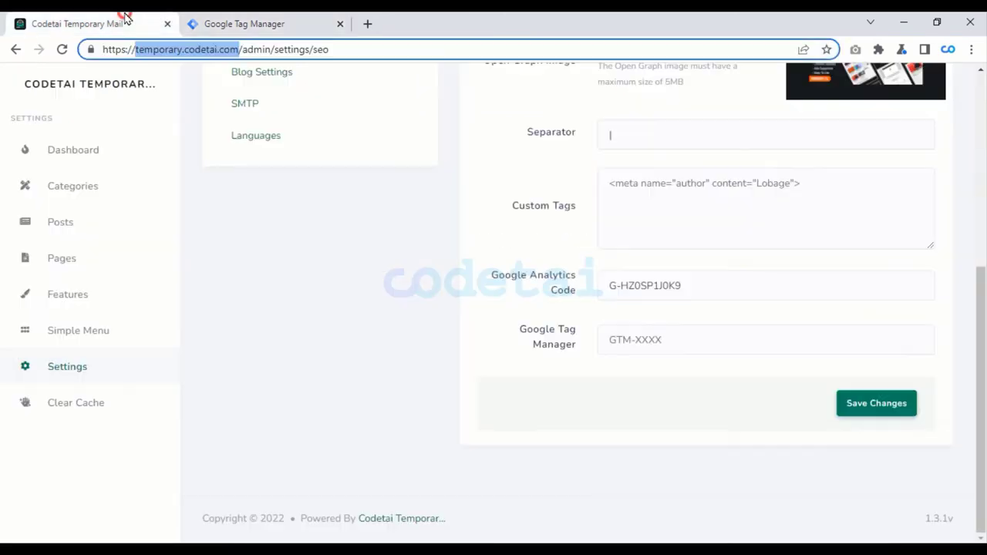
{"action": "right_click", "coordinate": [630, 332]}
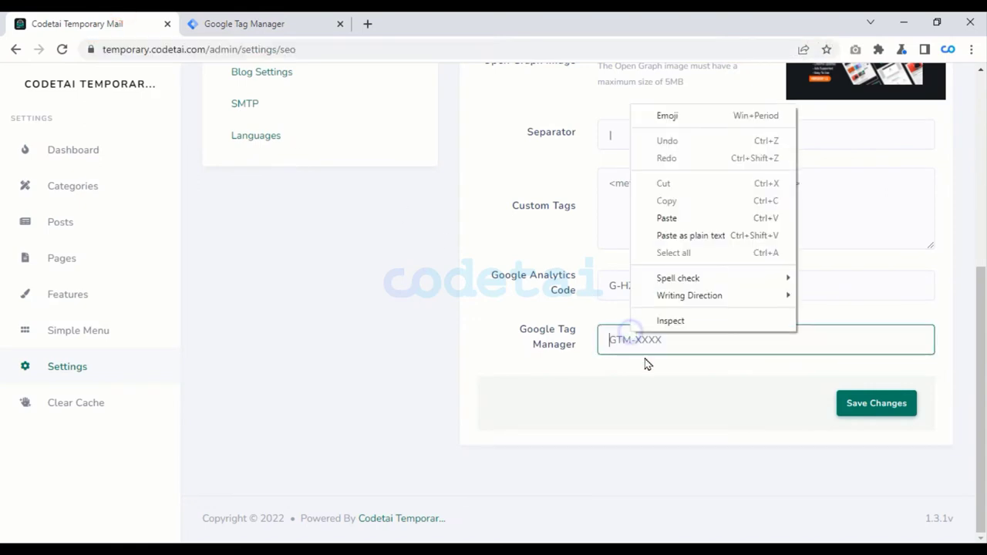
{"action": "left_click", "coordinate": [645, 218]}
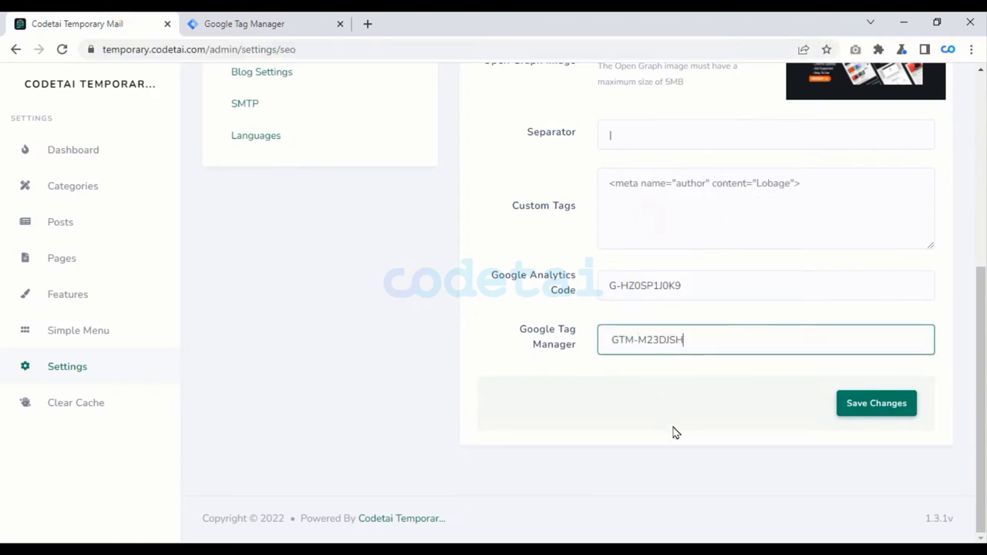
{"action": "left_click", "coordinate": [851, 409]}
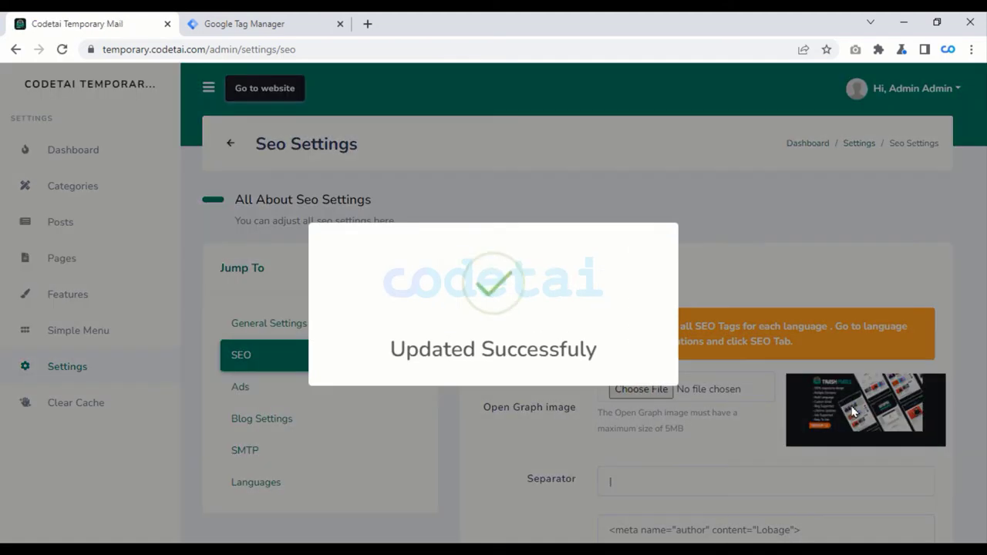
{"action": "scroll", "coordinate": [852, 412], "scroll_direction": "down", "scroll_amount": 5}
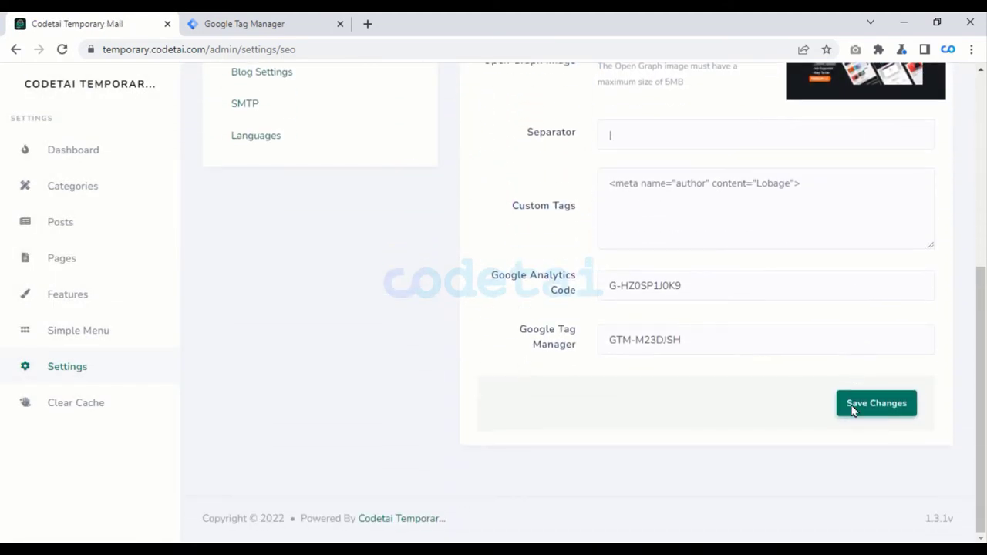
{"action": "scroll", "coordinate": [853, 411], "scroll_direction": "up", "scroll_amount": 5}
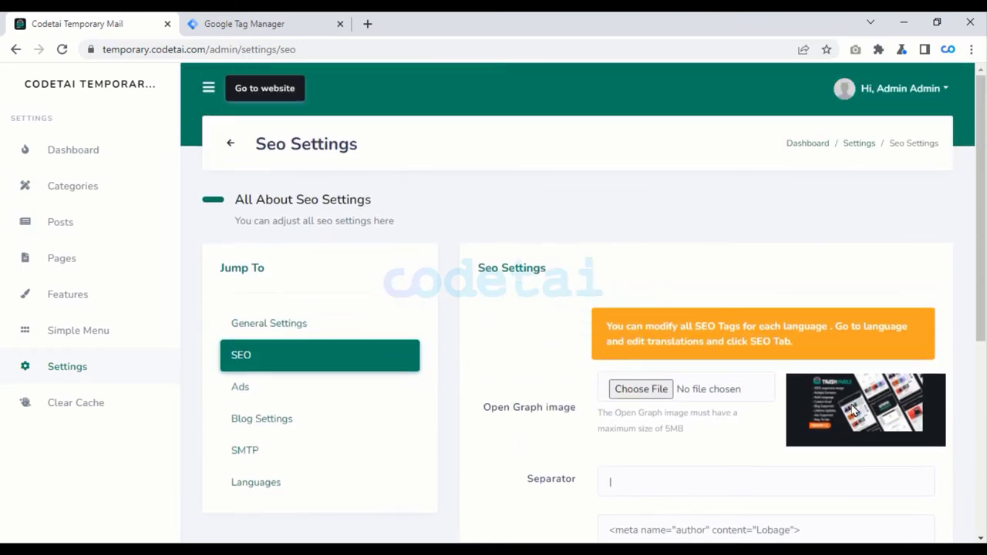
Step: In Ads settings, replace the Top and Bottom Ad placeholder codes with the new ad HTML
{"action": "left_click", "coordinate": [336, 393]}
{"action": "scroll", "coordinate": [584, 393], "scroll_direction": "down", "scroll_amount": 3}
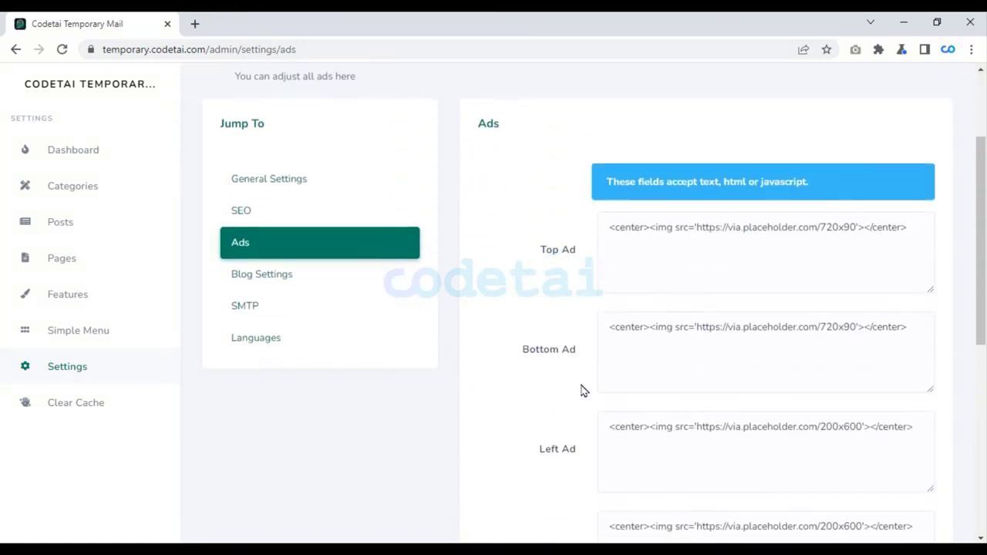
{"action": "scroll", "coordinate": [584, 392], "scroll_direction": "down", "scroll_amount": 4}
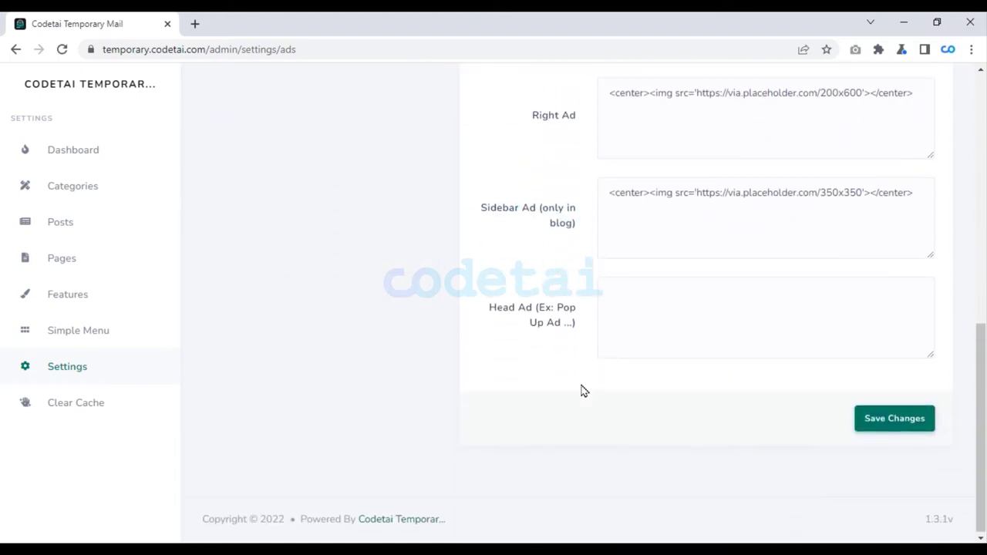
{"action": "scroll", "coordinate": [584, 391], "scroll_direction": "up", "scroll_amount": 5}
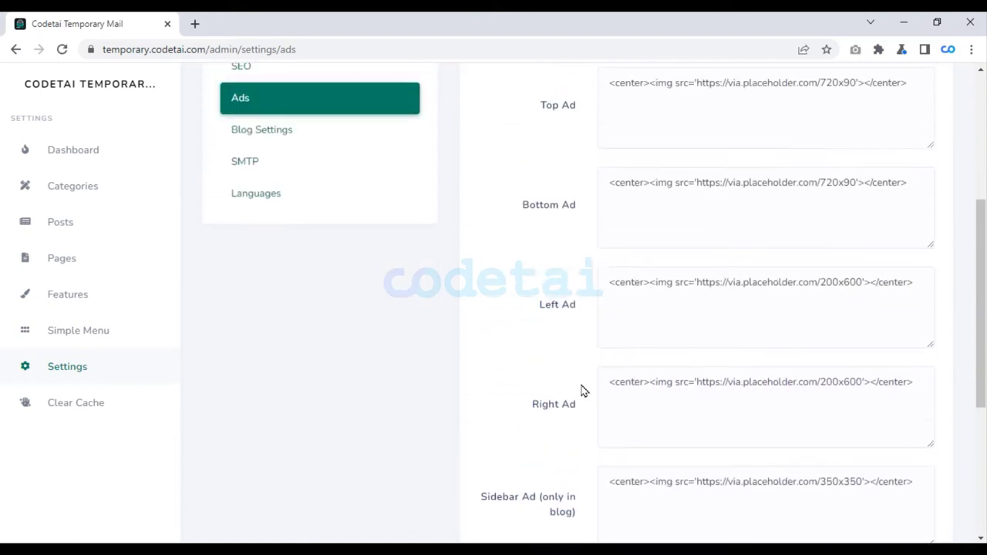
{"action": "scroll", "coordinate": [584, 391], "scroll_direction": "up", "scroll_amount": 2}
{"action": "scroll", "coordinate": [592, 467], "scroll_direction": "down", "scroll_amount": 1}
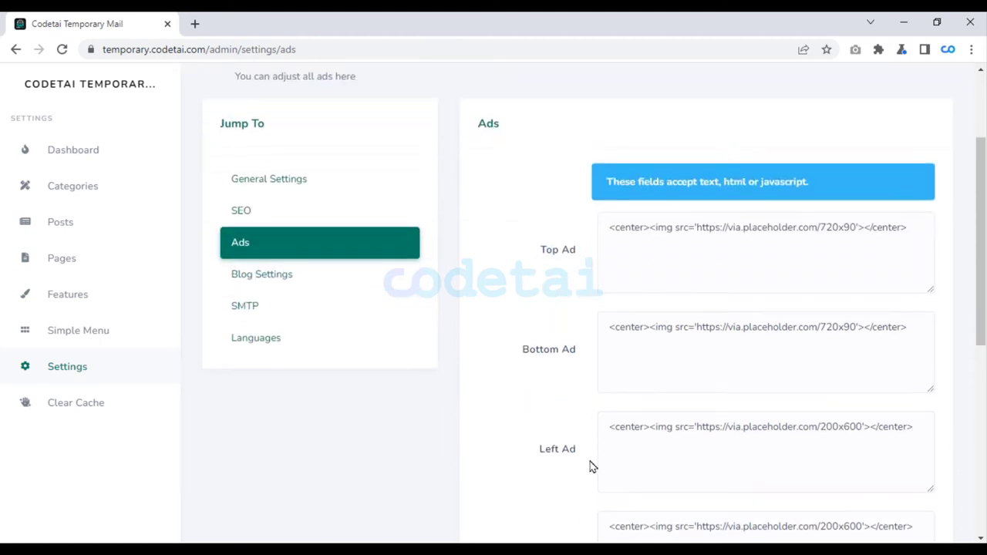
{"action": "scroll", "coordinate": [592, 467], "scroll_direction": "down", "scroll_amount": 1}
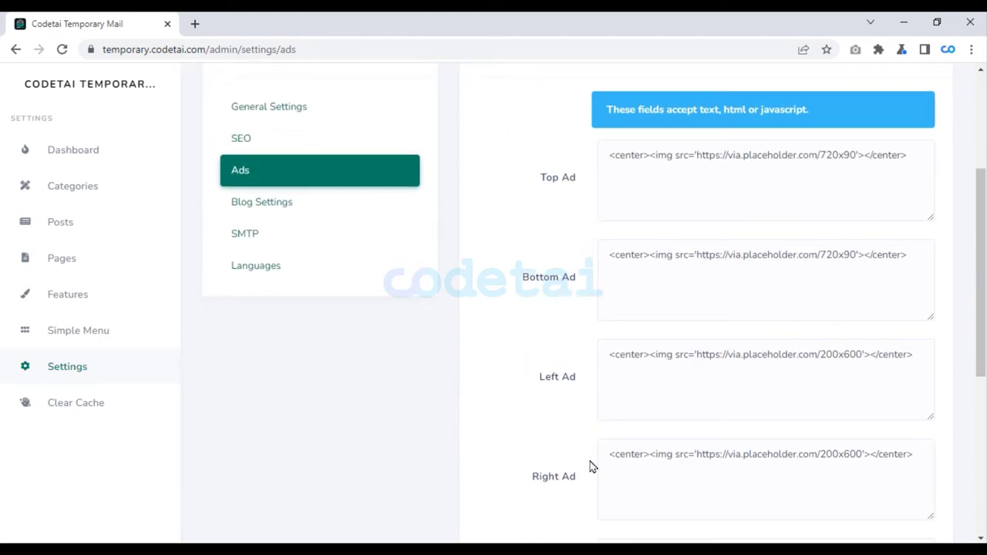
{"action": "left_click", "coordinate": [672, 198]}
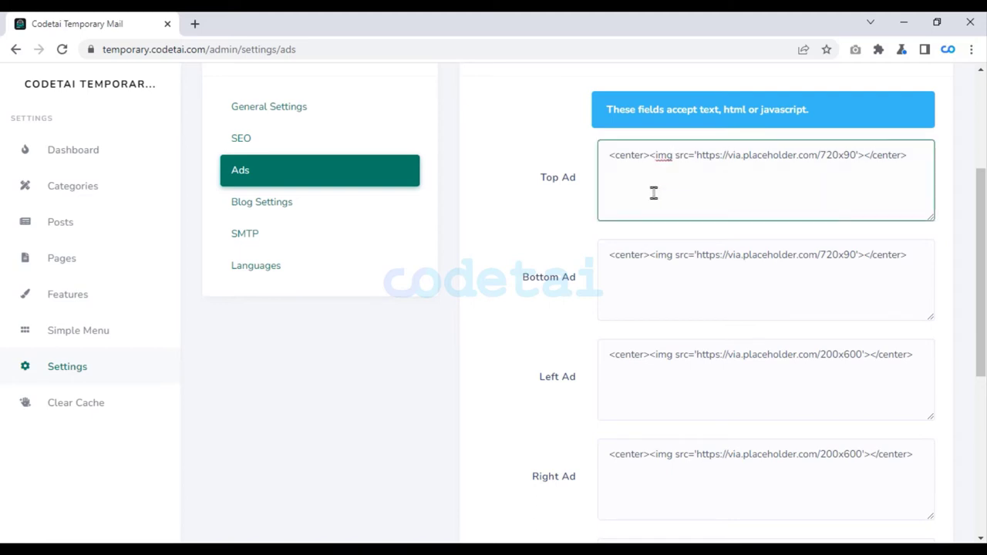
{"action": "key", "text": "ctrl+a"}
{"action": "key", "text": "BackSpace"}
{"action": "key", "text": "ctrl+v"}
{"action": "left_click", "coordinate": [660, 265]}
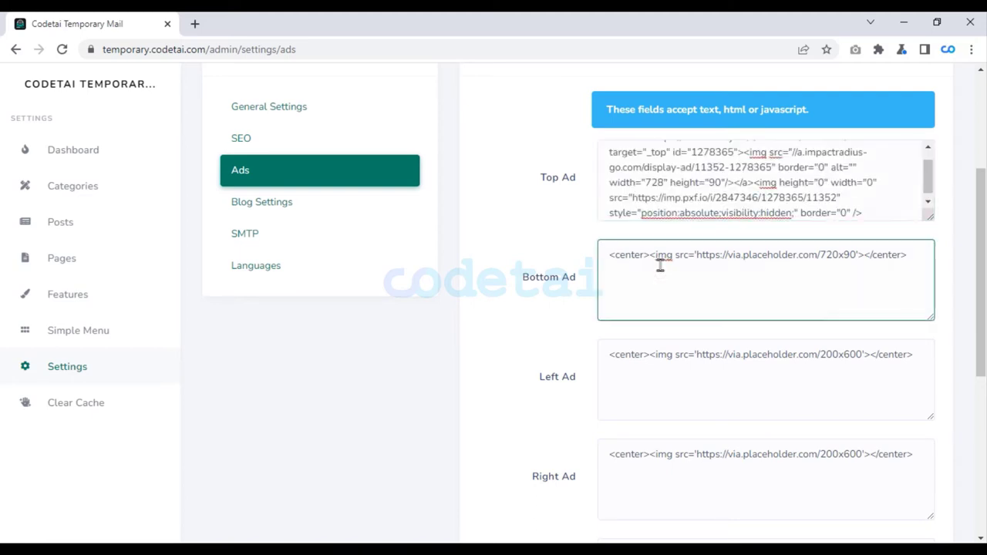
{"action": "key", "text": "ctrl+a"}
{"action": "key", "text": "BackSpace"}
{"action": "key", "text": "ctrl+v"}
Step: Paste new ad HTML into the Left, Right and Sidebar Ad fields and save
{"action": "scroll", "coordinate": [667, 265], "scroll_direction": "down", "scroll_amount": 3}
{"action": "left_click", "coordinate": [700, 181]}
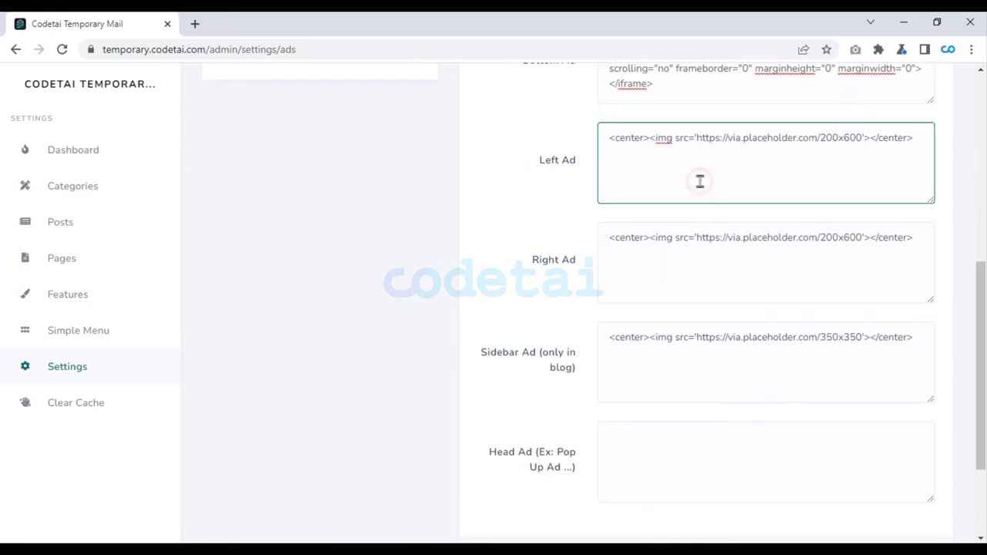
{"action": "key", "text": "ctrl+a"}
{"action": "key", "text": "BackSpace"}
{"action": "key", "text": "ctrl+v"}
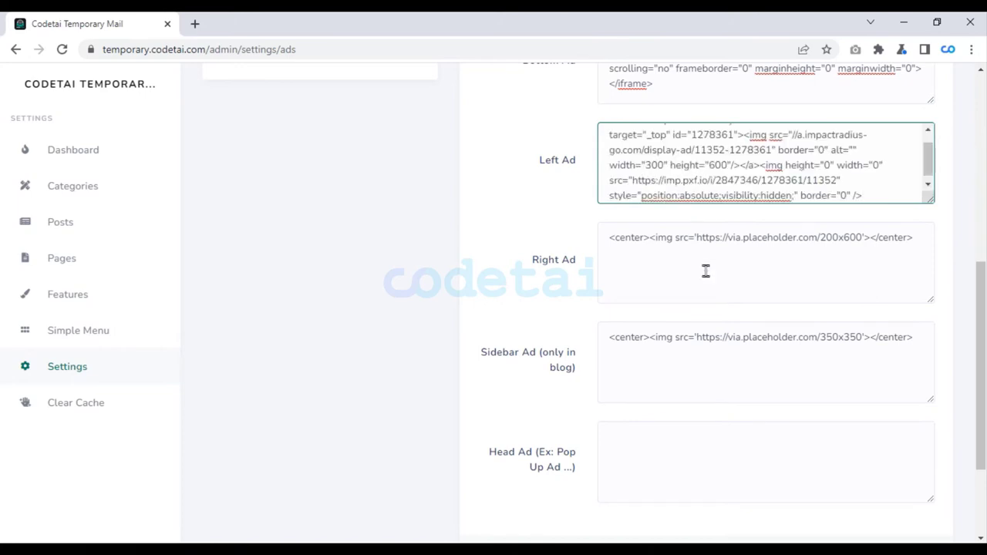
{"action": "left_click", "coordinate": [657, 283]}
{"action": "key", "text": "ctrl+a"}
{"action": "key", "text": "BackSpace"}
{"action": "key", "text": "ctrl+v"}
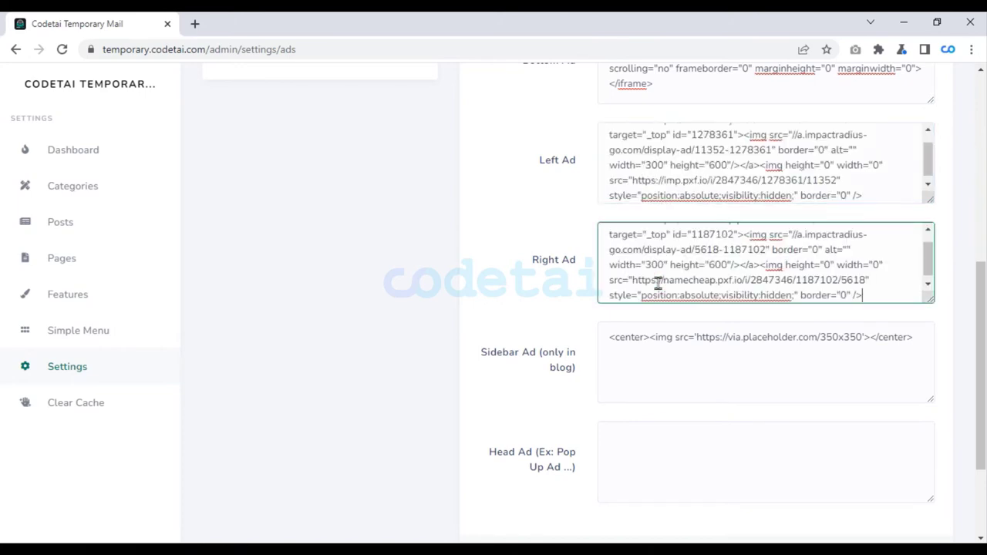
{"action": "scroll", "coordinate": [659, 348], "scroll_direction": "down", "scroll_amount": 2}
{"action": "left_click", "coordinate": [731, 287]}
{"action": "key", "text": "ctrl+a"}
{"action": "key", "text": "BackSpace"}
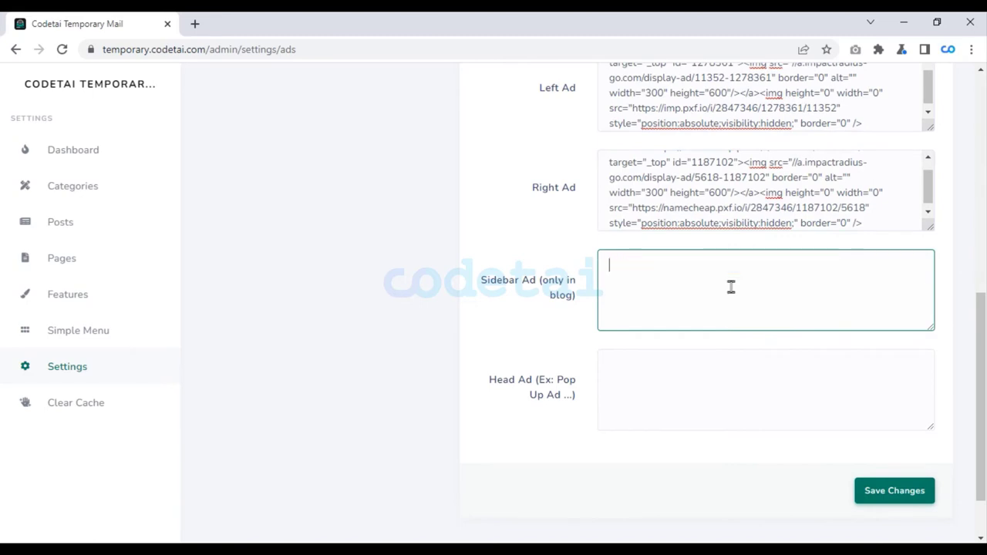
{"action": "key", "text": "ctrl+v"}
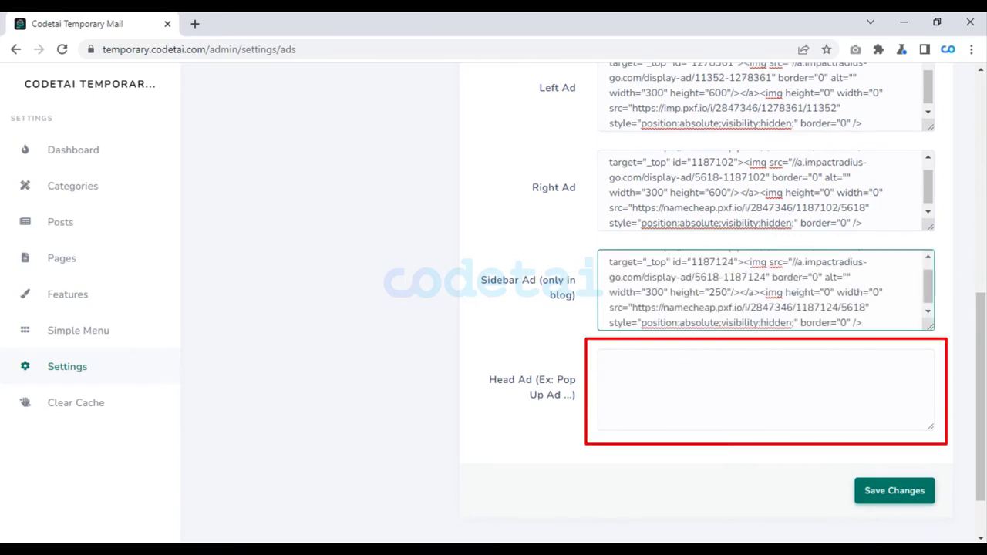
{"action": "left_click", "coordinate": [862, 496]}
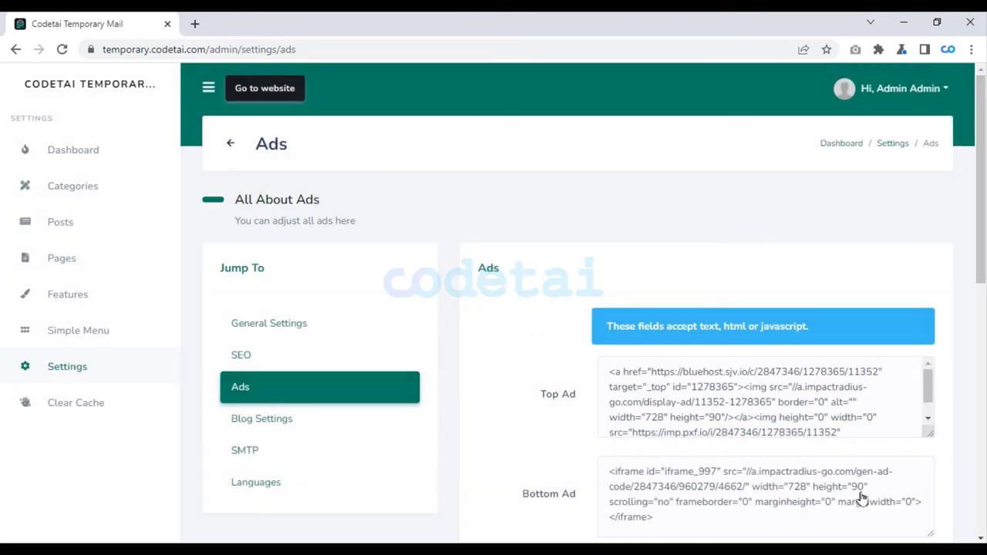
Step: On the live site, tick the hill image tiles and verify to generate a temporary address
{"action": "left_click", "coordinate": [259, 90]}
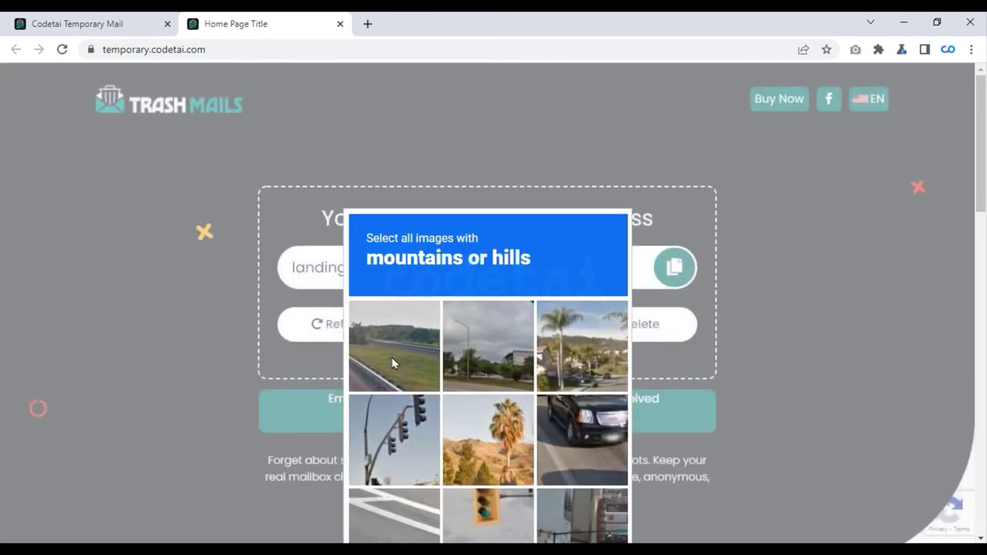
{"action": "scroll", "coordinate": [392, 362], "scroll_direction": "down", "scroll_amount": 1}
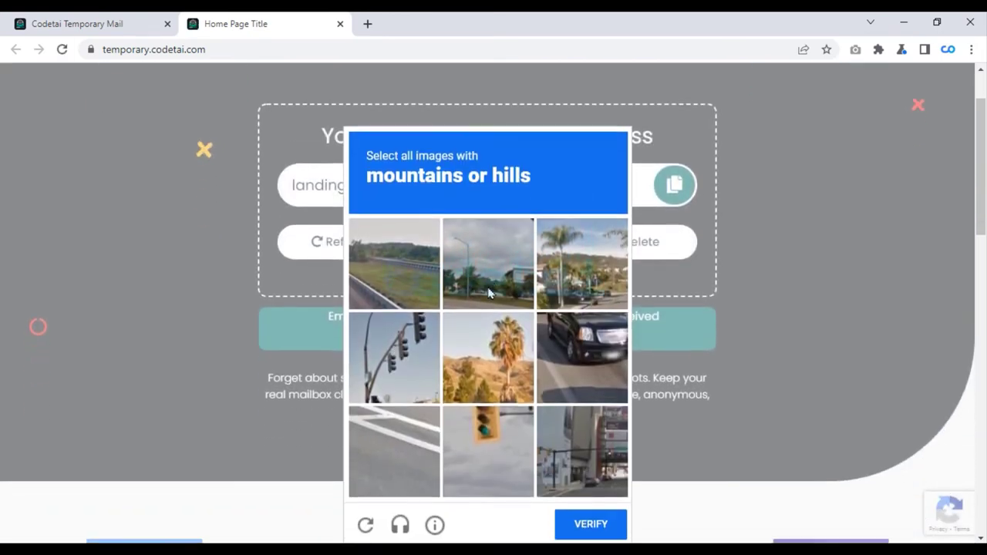
{"action": "scroll", "coordinate": [488, 292], "scroll_direction": "down", "scroll_amount": 2}
{"action": "left_click", "coordinate": [613, 128]}
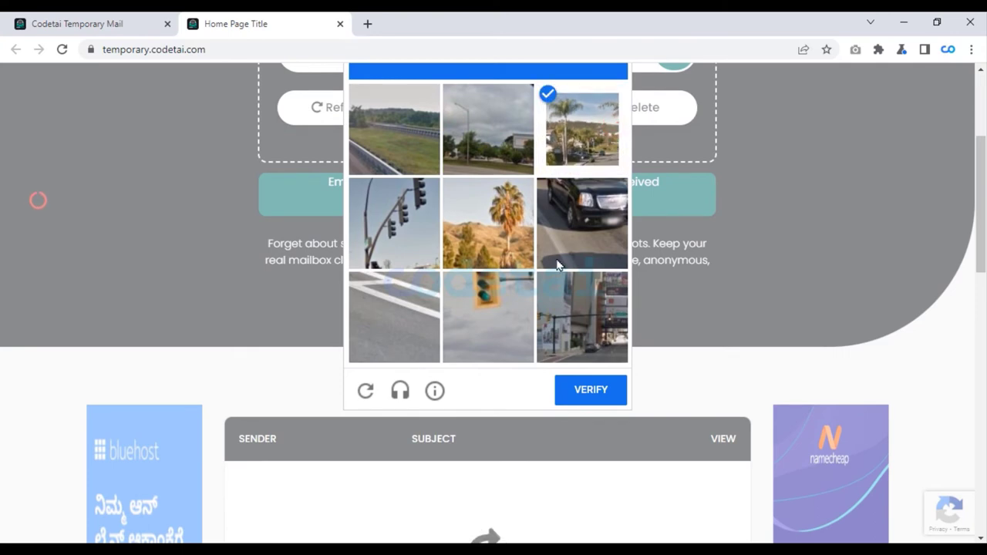
{"action": "scroll", "coordinate": [558, 265], "scroll_direction": "up", "scroll_amount": 1}
{"action": "left_click", "coordinate": [489, 296]}
{"action": "left_click", "coordinate": [394, 202]}
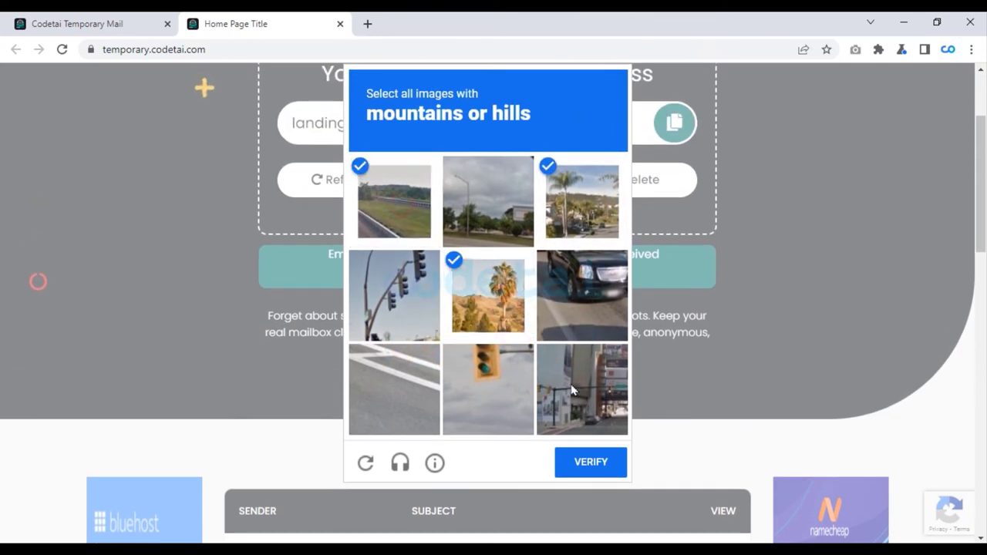
{"action": "left_click", "coordinate": [586, 468]}
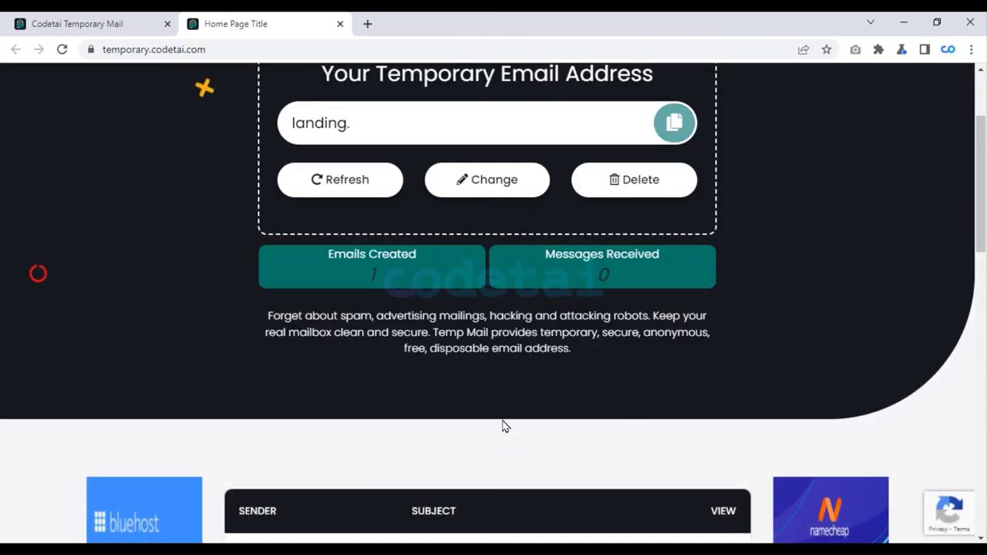
Step: Scroll through the empty inbox and ads, then close the public site tab
{"action": "scroll", "coordinate": [503, 421], "scroll_direction": "down", "scroll_amount": 4}
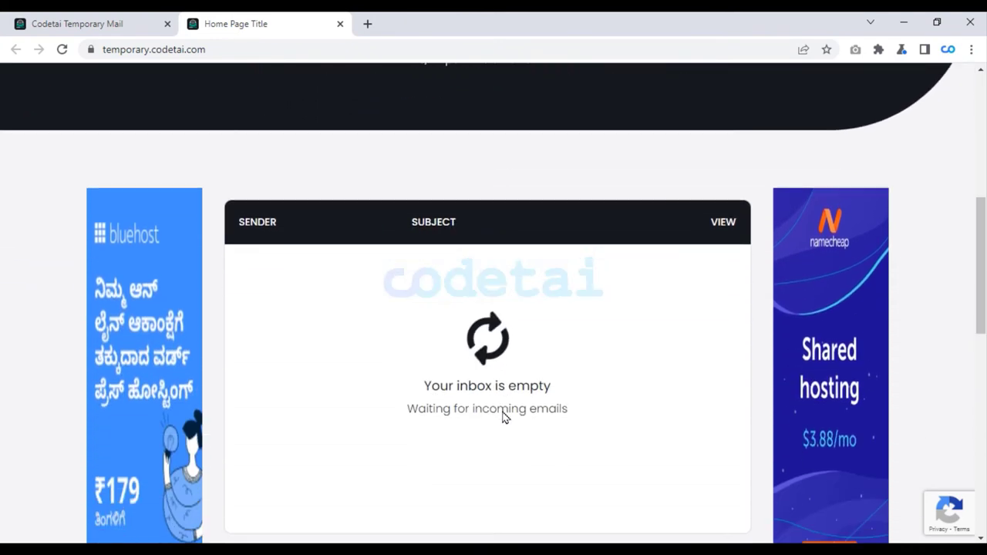
{"action": "scroll", "coordinate": [503, 417], "scroll_direction": "down", "scroll_amount": 1}
{"action": "left_click", "coordinate": [375, 372]}
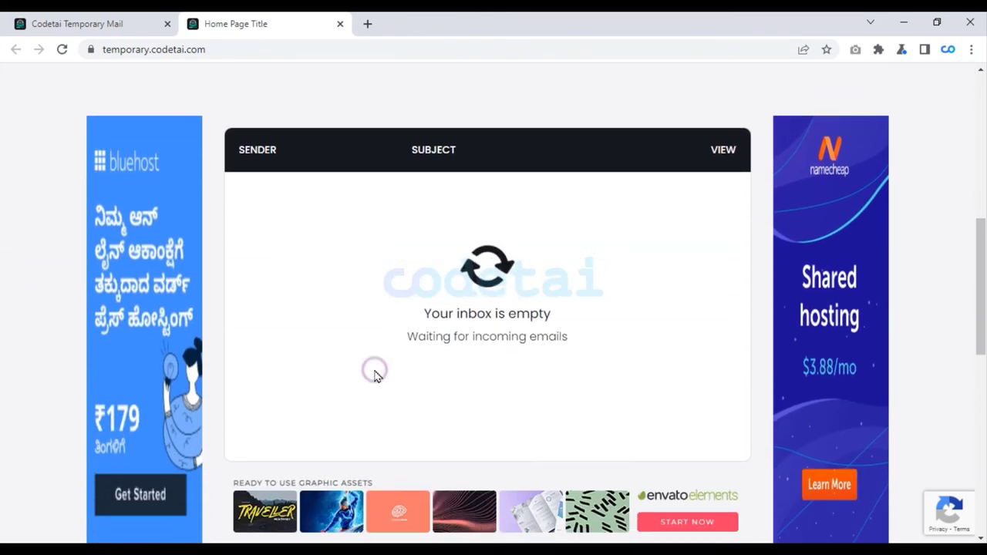
{"action": "scroll", "coordinate": [375, 374], "scroll_direction": "down", "scroll_amount": 4}
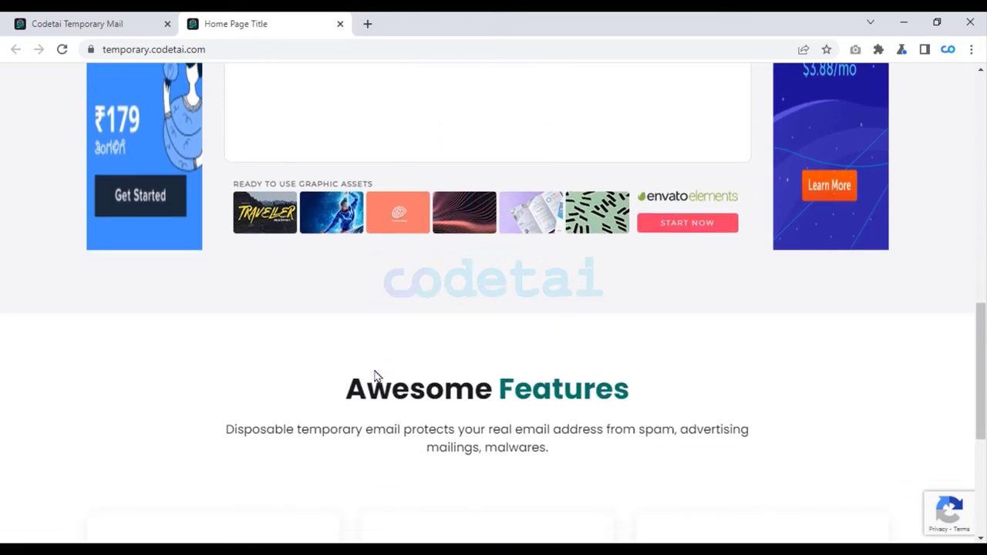
{"action": "scroll", "coordinate": [375, 375], "scroll_direction": "down", "scroll_amount": 4}
{"action": "scroll", "coordinate": [374, 376], "scroll_direction": "up", "scroll_amount": 6}
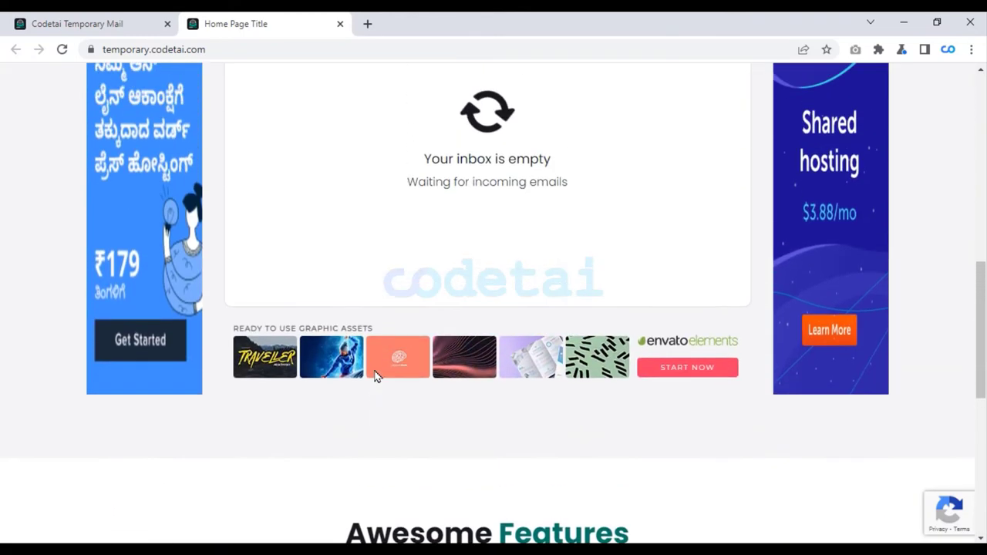
{"action": "scroll", "coordinate": [375, 375], "scroll_direction": "up", "scroll_amount": 2}
{"action": "scroll", "coordinate": [375, 375], "scroll_direction": "up", "scroll_amount": 2}
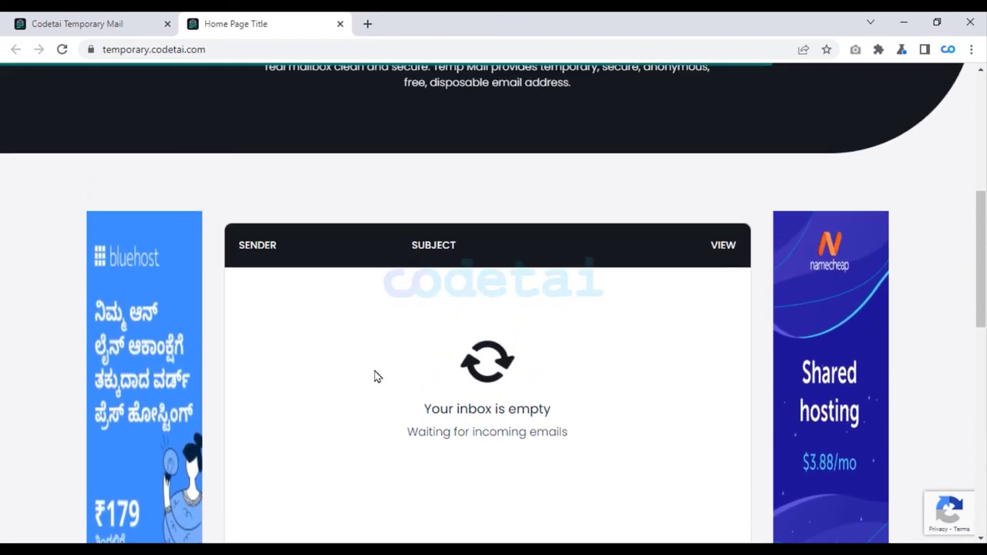
{"action": "scroll", "coordinate": [377, 375], "scroll_direction": "up", "scroll_amount": 5}
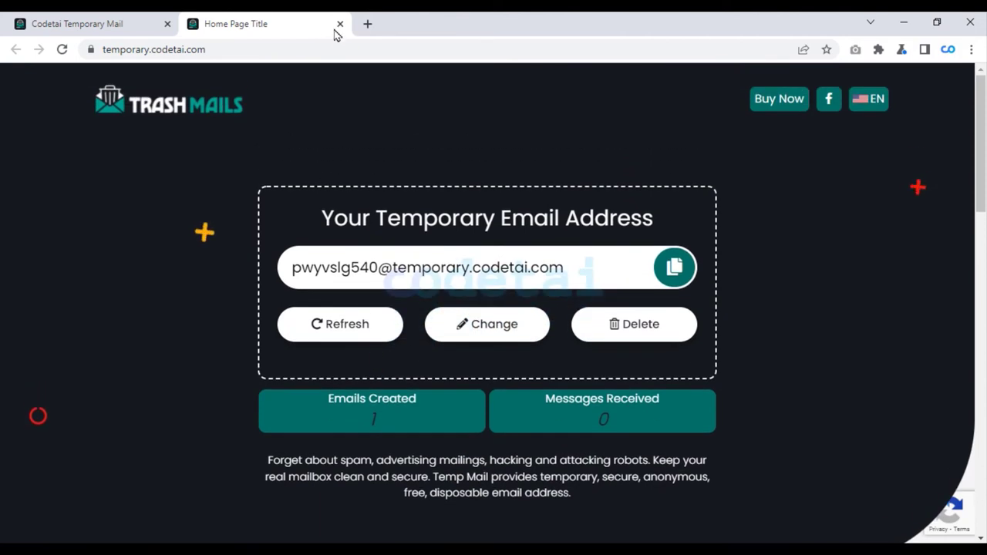
{"action": "left_click", "coordinate": [340, 24]}
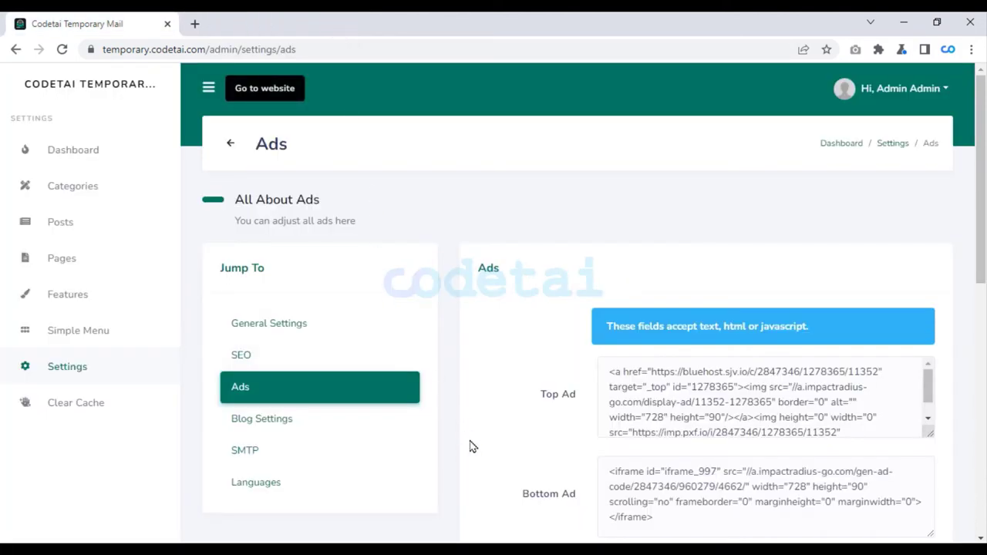
Step: Switch on Enable Blog in Blog Settings and save the changes
{"action": "left_click", "coordinate": [296, 423]}
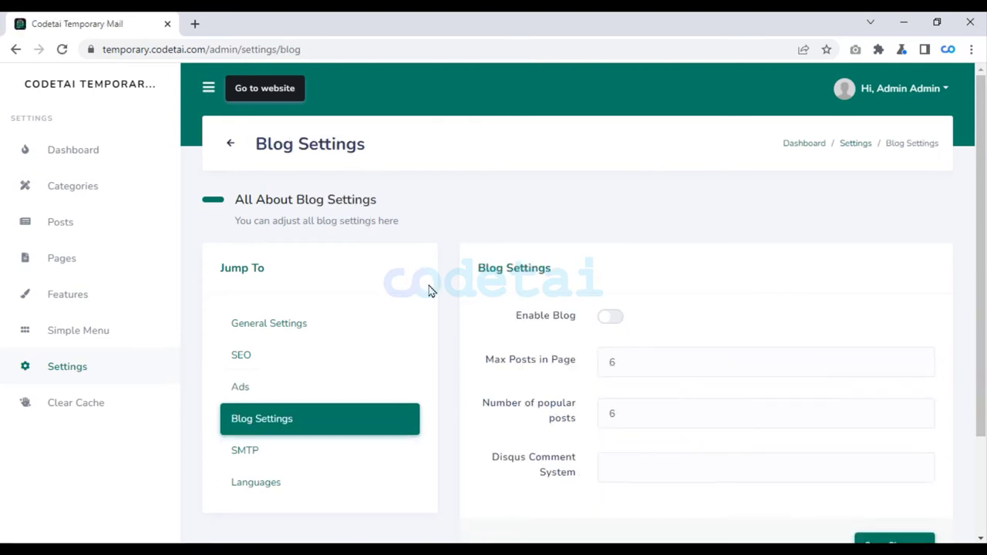
{"action": "left_click", "coordinate": [614, 321]}
{"action": "scroll", "coordinate": [617, 350], "scroll_direction": "down", "scroll_amount": 1}
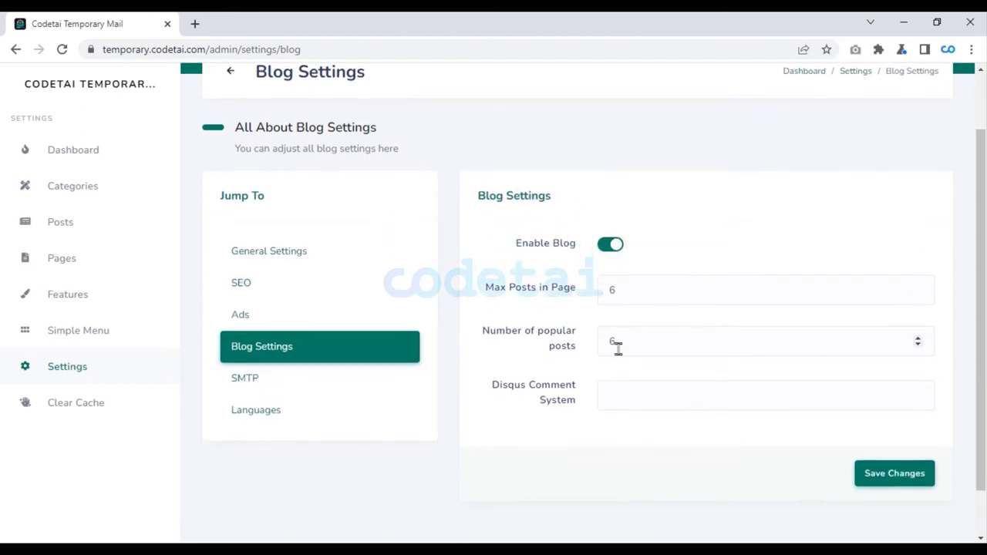
{"action": "left_click", "coordinate": [884, 475]}
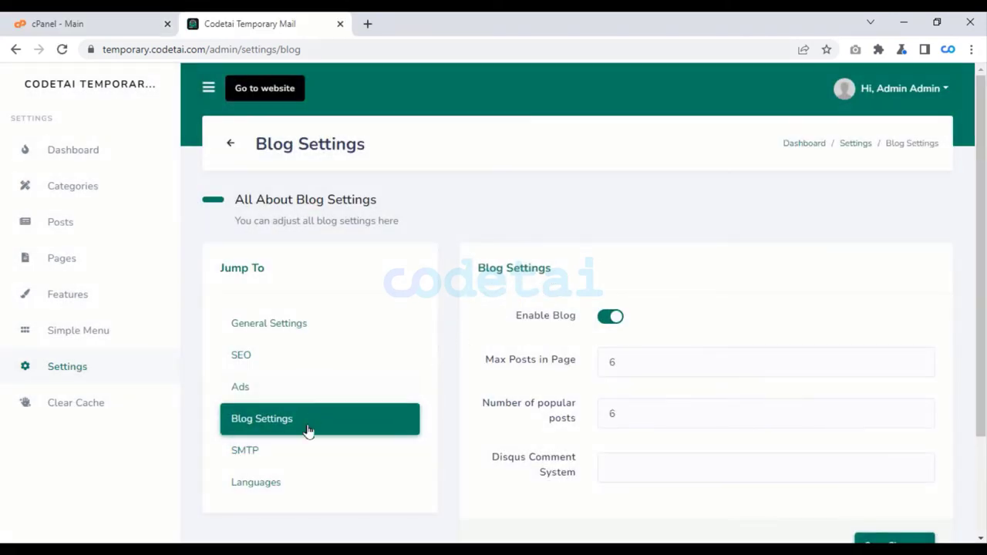
Step: Review the SMTP settings (mailer smtp, port 465, TLS), then switch to the cPanel dashboard
{"action": "left_click", "coordinate": [297, 455]}
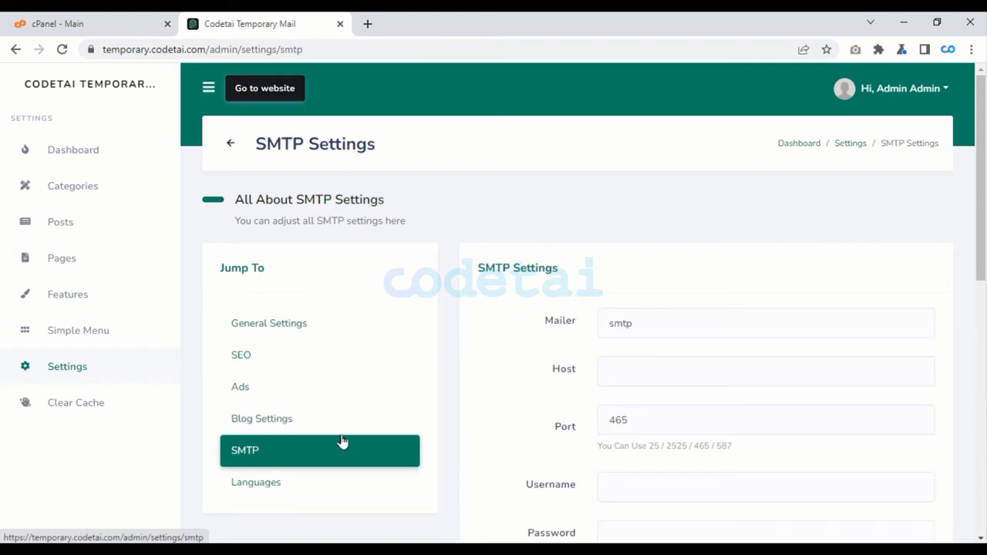
{"action": "scroll", "coordinate": [507, 414], "scroll_direction": "down", "scroll_amount": 3}
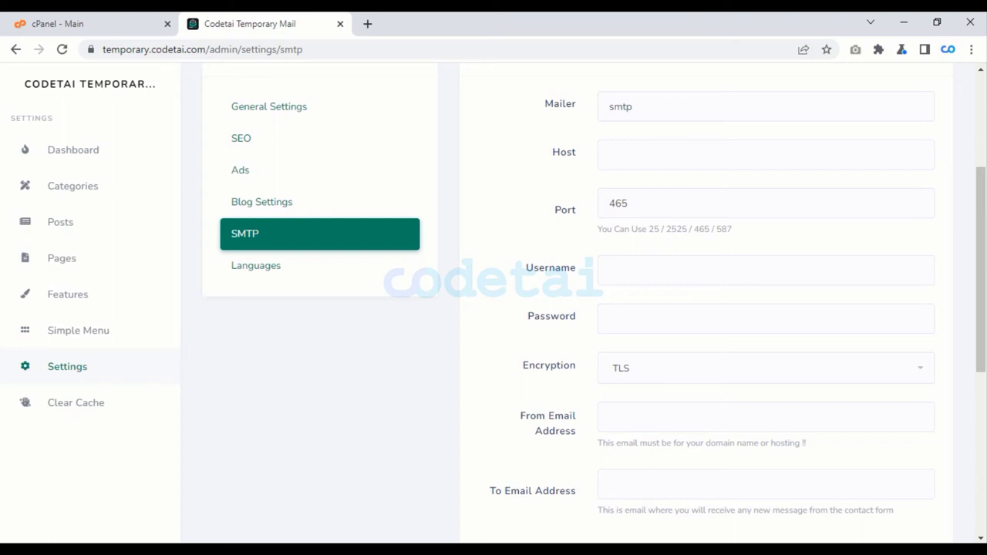
{"action": "left_click", "coordinate": [85, 20]}
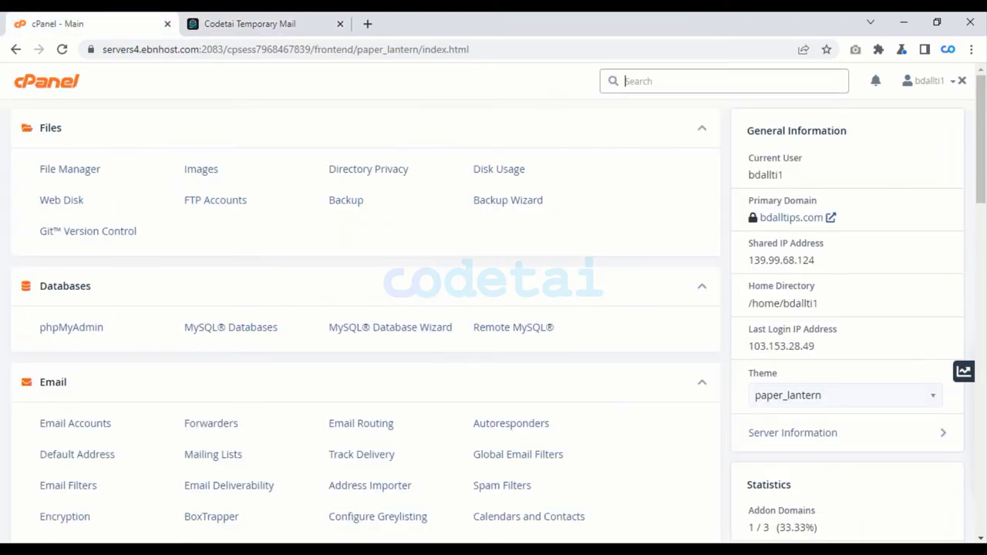
Step: Open Connect Devices for the temporary.codetai.com mailbox and select its username to copy
{"action": "left_click", "coordinate": [75, 424]}
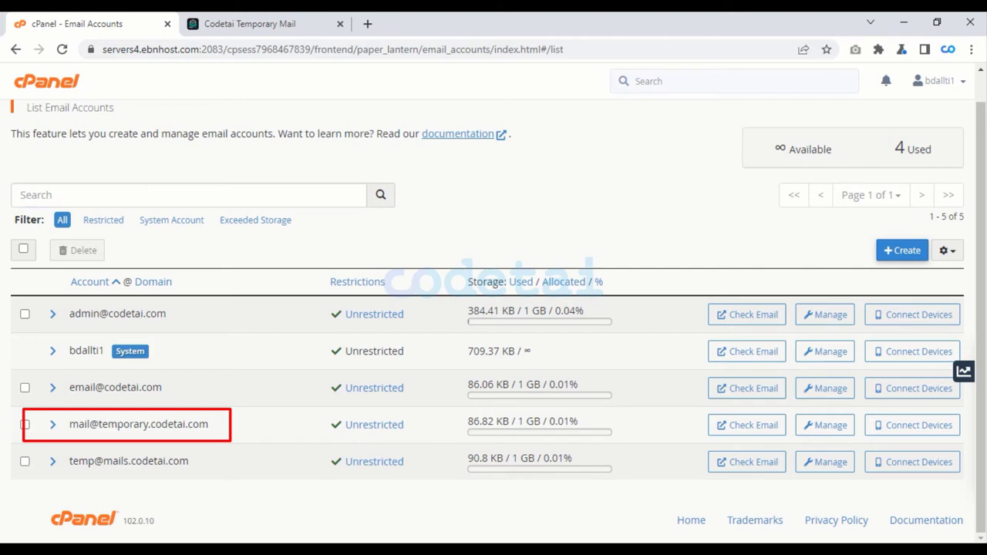
{"action": "left_click", "coordinate": [915, 427]}
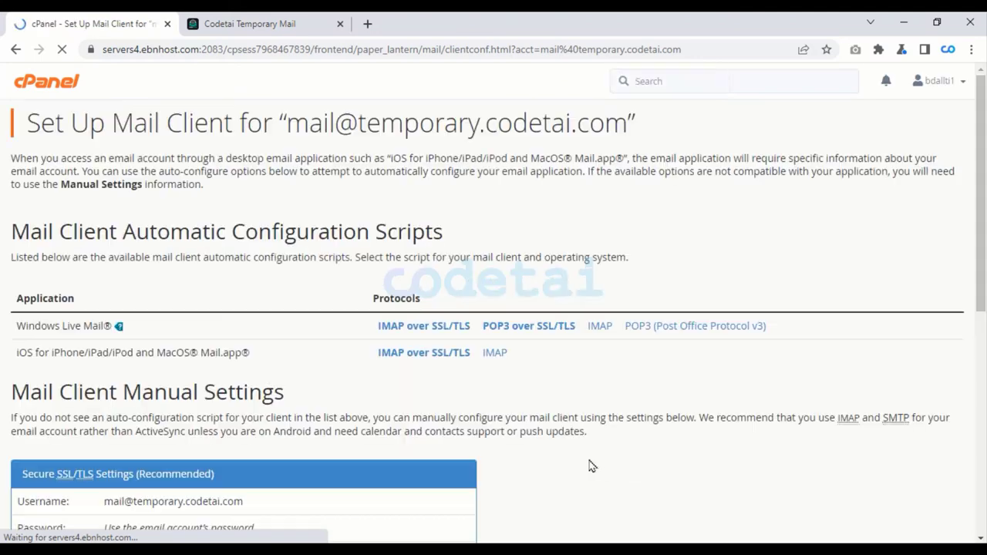
{"action": "scroll", "coordinate": [574, 465], "scroll_direction": "down", "scroll_amount": 3}
{"action": "left_click_drag", "start_coordinate": [251, 287], "coordinate": [107, 280]}
{"action": "right_click", "coordinate": [115, 290]}
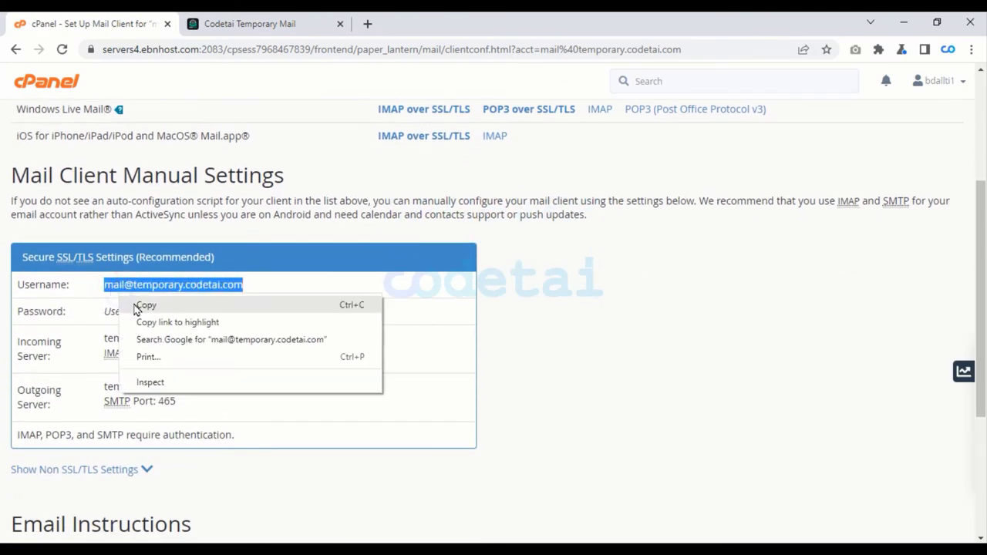
Step: Paste the mailbox address into the SMTP Username, To Email and From Email fields
{"action": "left_click", "coordinate": [133, 302]}
{"action": "left_click", "coordinate": [236, 20]}
{"action": "right_click", "coordinate": [674, 270]}
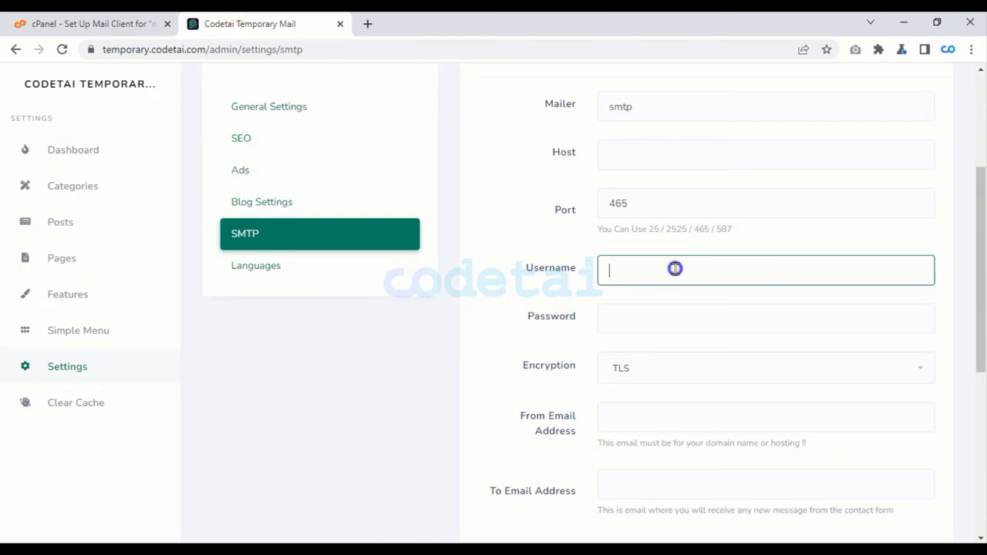
{"action": "left_click", "coordinate": [712, 383]}
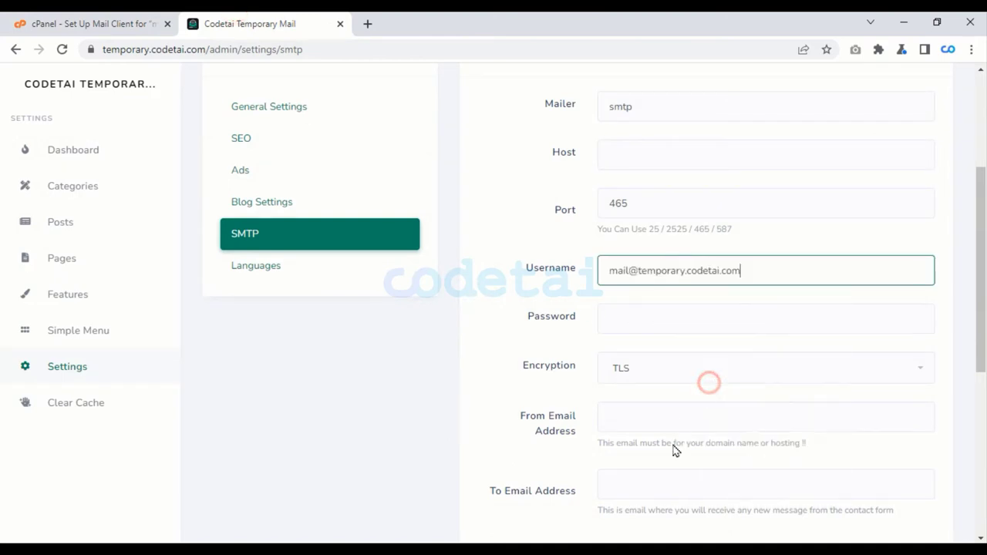
{"action": "left_click", "coordinate": [658, 481]}
{"action": "right_click", "coordinate": [665, 481]}
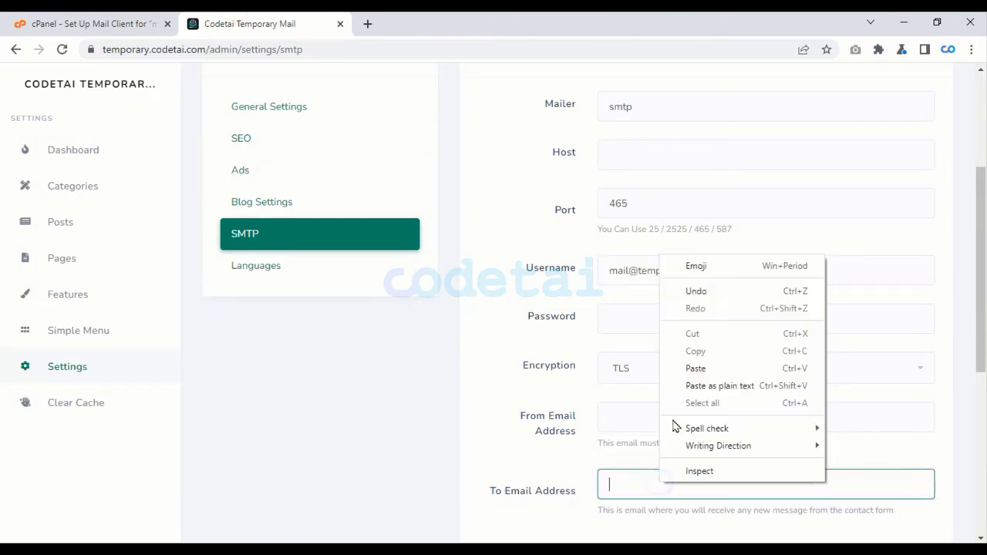
{"action": "left_click", "coordinate": [689, 368]}
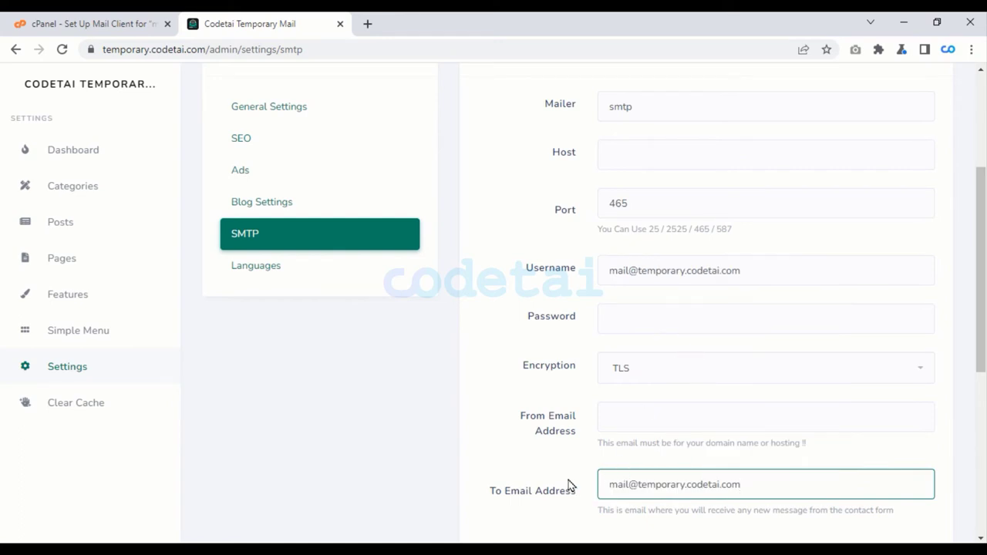
{"action": "right_click", "coordinate": [626, 410]}
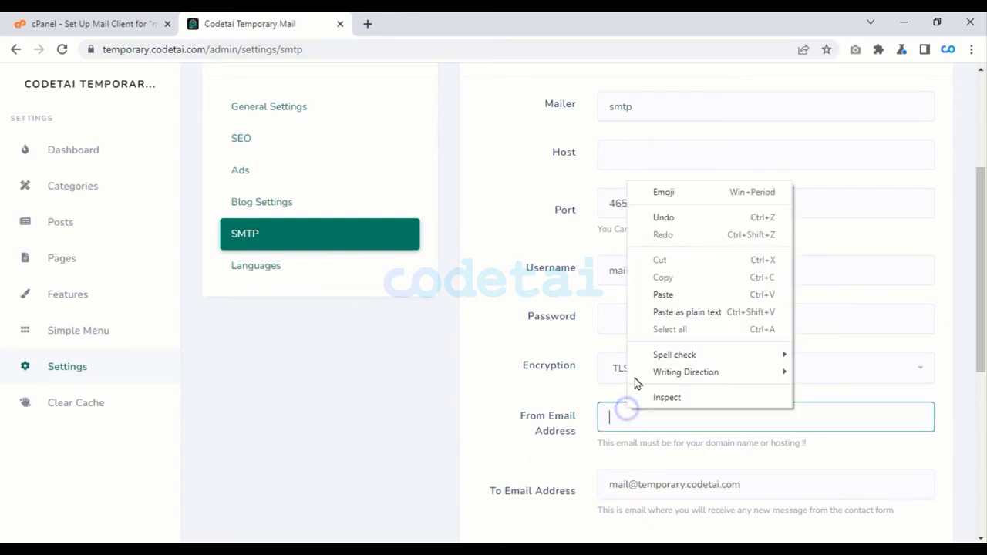
{"action": "left_click", "coordinate": [659, 296]}
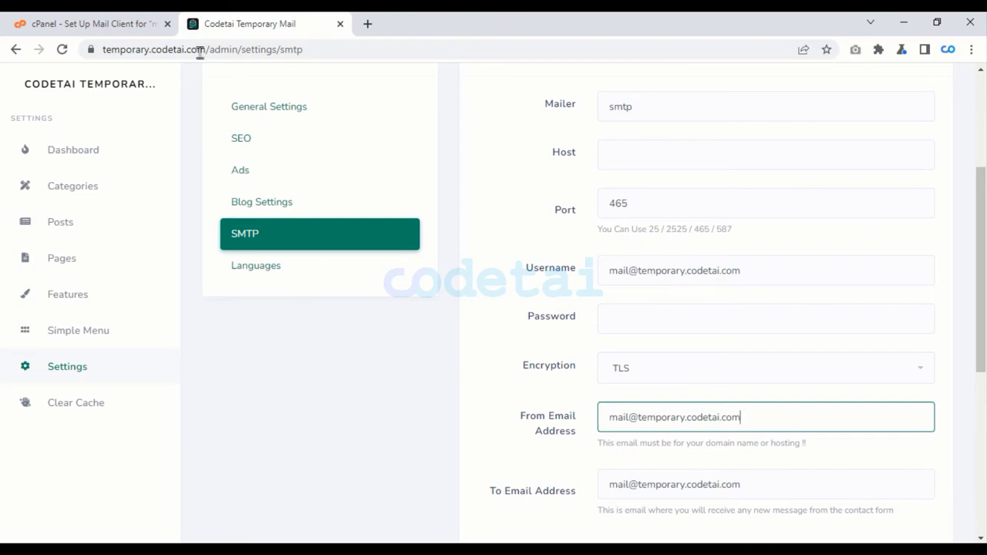
Step: Copy the outgoing server temporary.codetai.com into Host and enter the mailbox password
{"action": "left_click", "coordinate": [154, 28]}
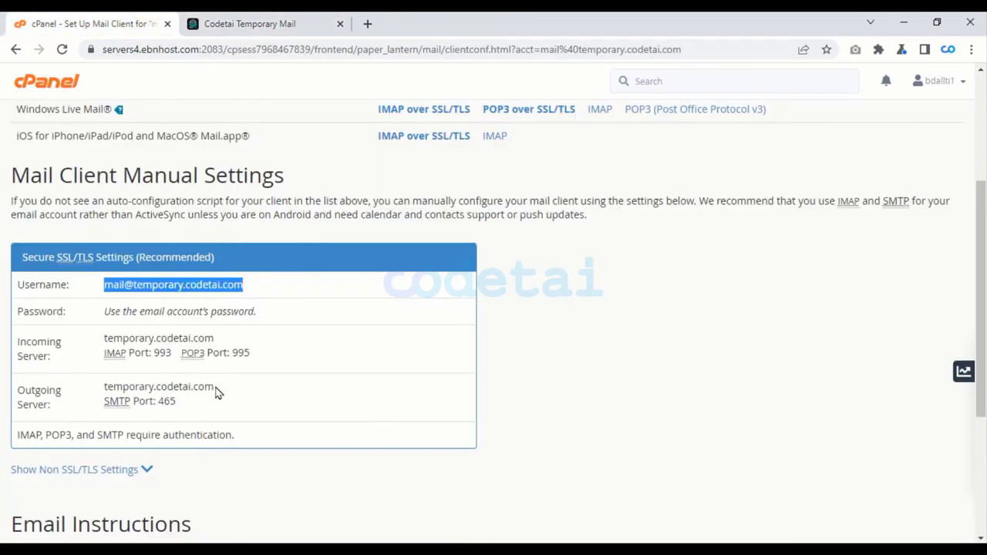
{"action": "left_click_drag", "start_coordinate": [216, 391], "coordinate": [100, 388]}
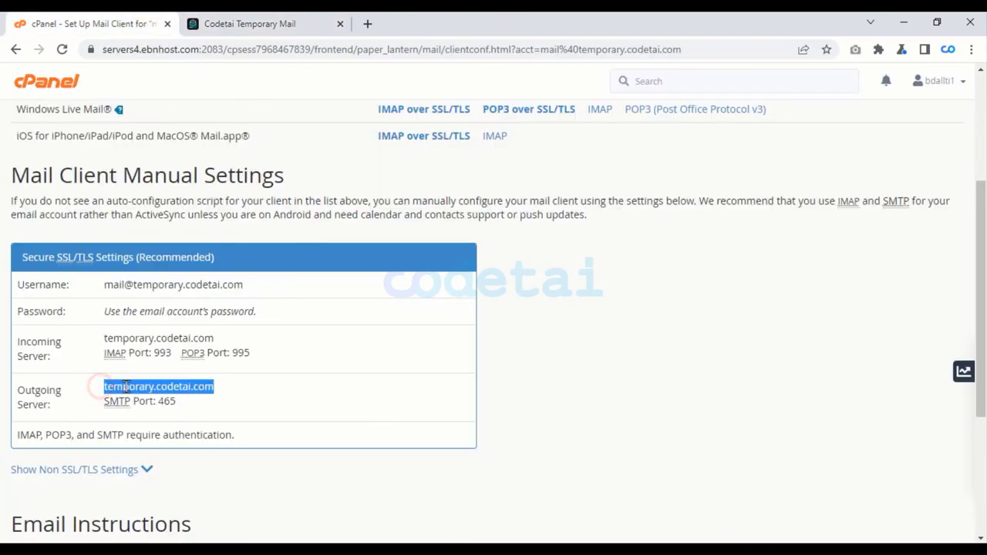
{"action": "right_click", "coordinate": [126, 388]}
{"action": "left_click", "coordinate": [157, 399]}
{"action": "left_click", "coordinate": [249, 23]}
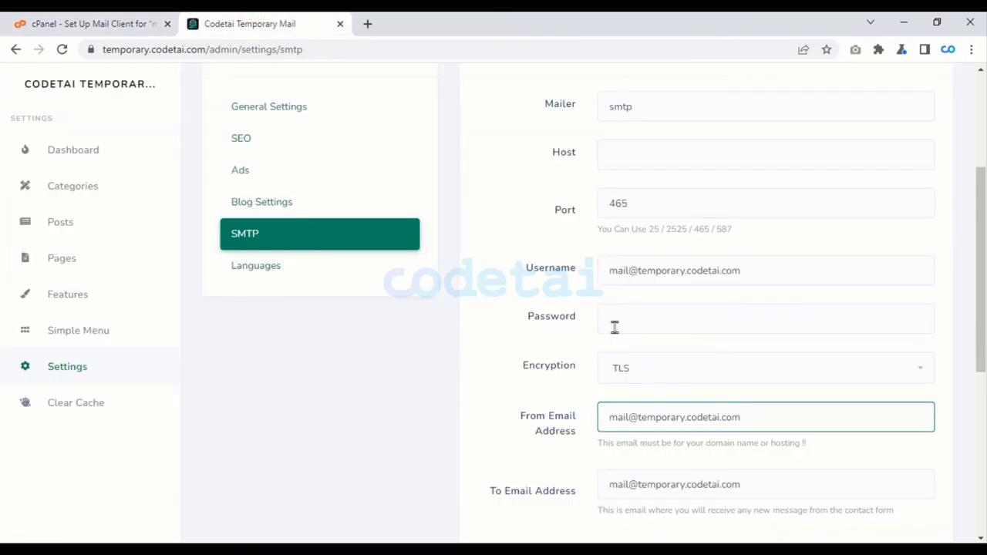
{"action": "right_click", "coordinate": [640, 157]}
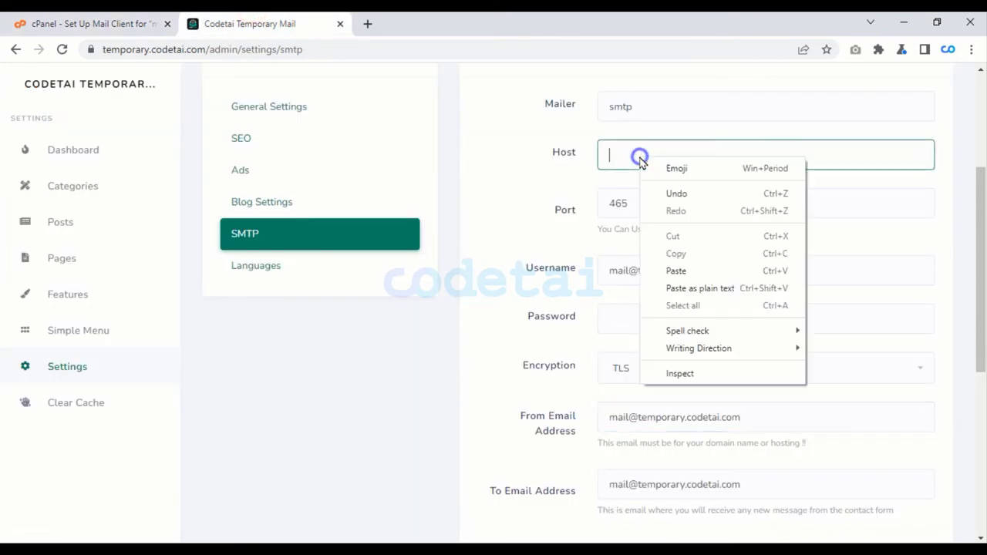
{"action": "left_click", "coordinate": [671, 267]}
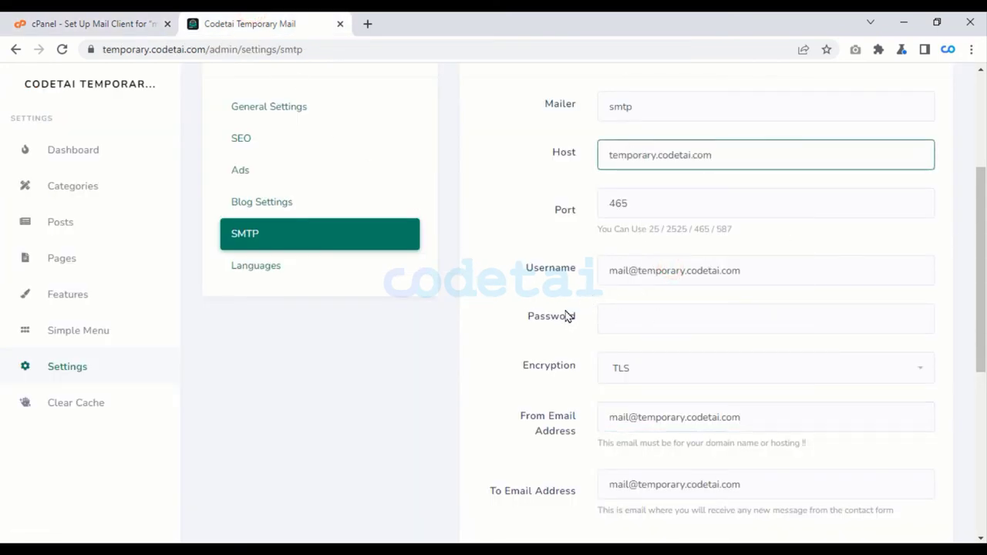
{"action": "left_click", "coordinate": [608, 325]}
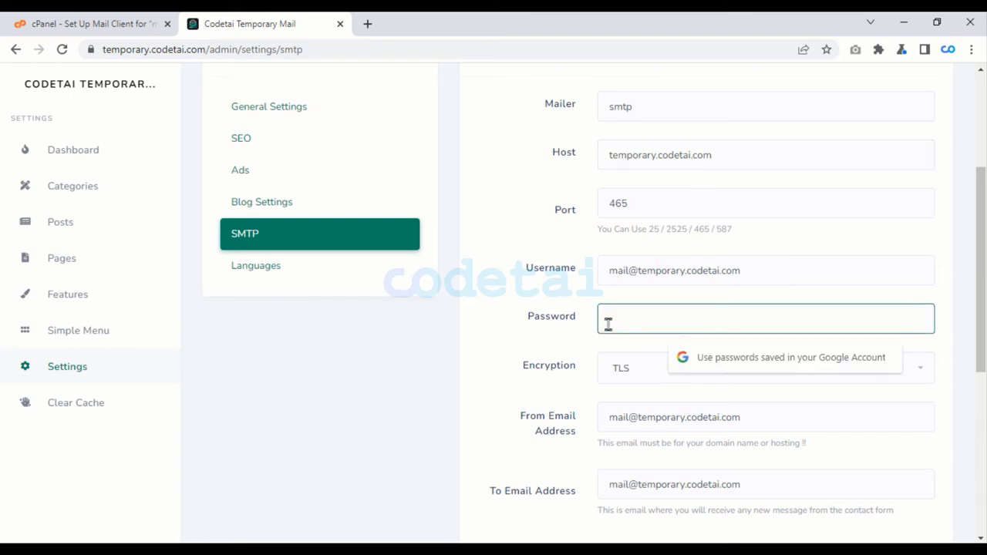
{"action": "type", "text": "a"}
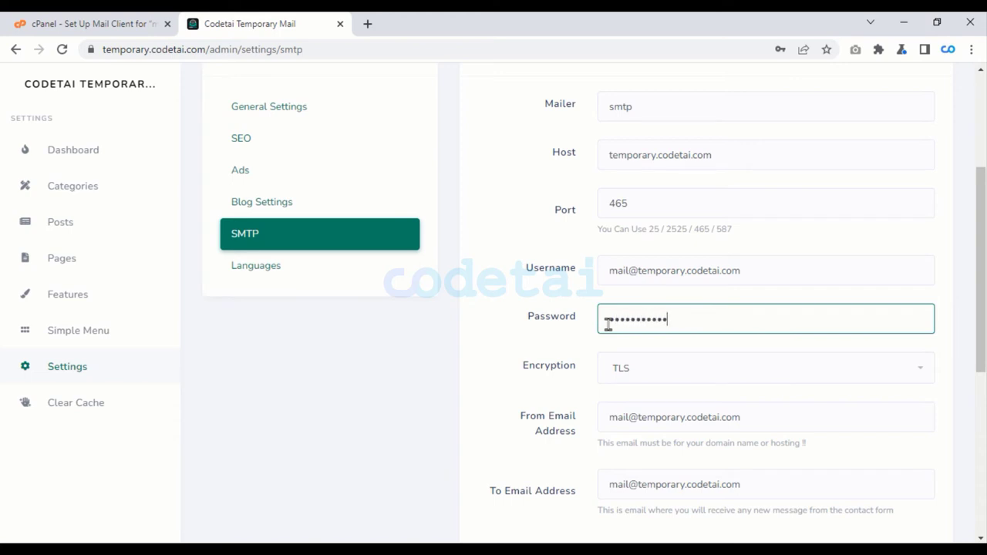
{"action": "left_click", "coordinate": [174, 22]}
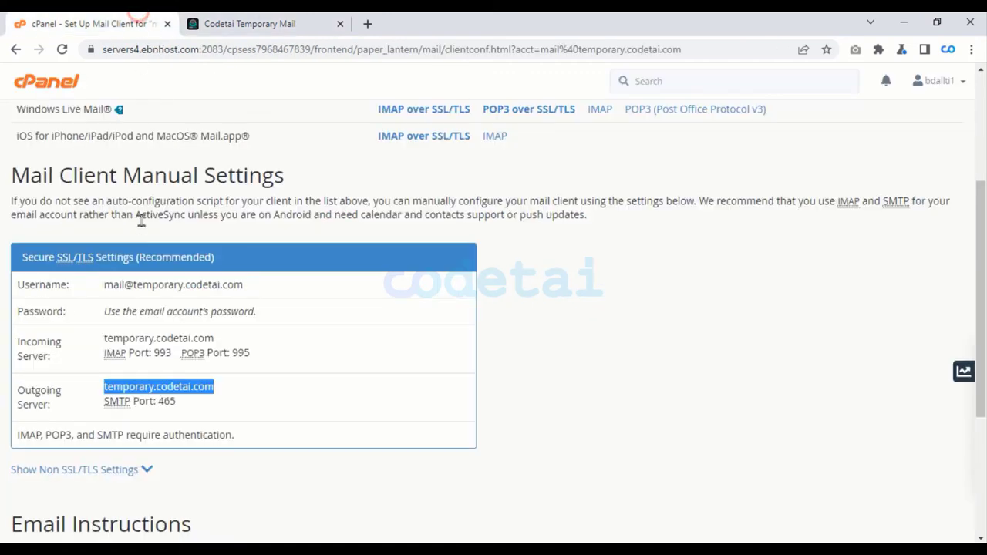
Step: Copy SMTP port 465 from cPanel into the admin Port field
{"action": "double_click", "coordinate": [162, 401]}
{"action": "right_click", "coordinate": [165, 401]}
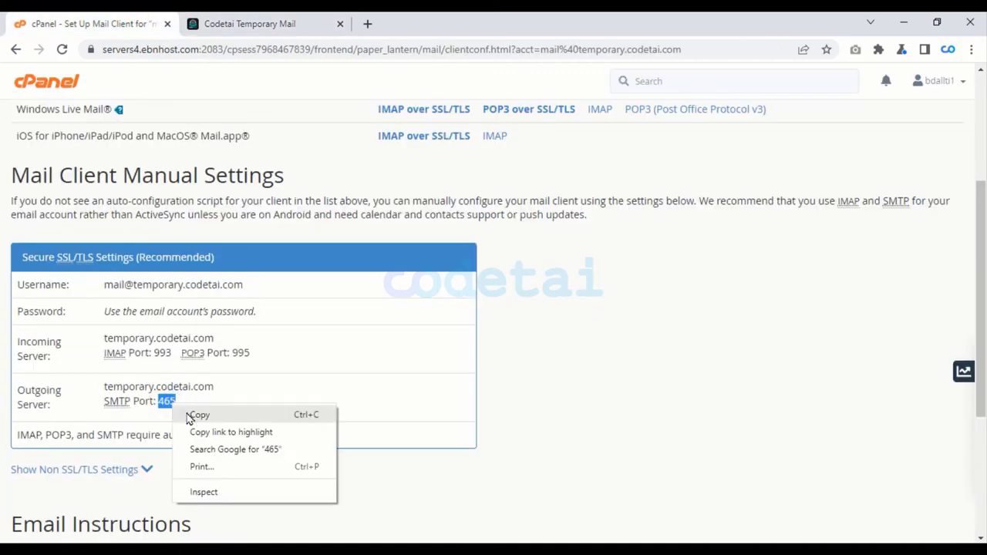
{"action": "left_click", "coordinate": [197, 414]}
{"action": "left_click", "coordinate": [247, 23]}
{"action": "double_click", "coordinate": [610, 203]}
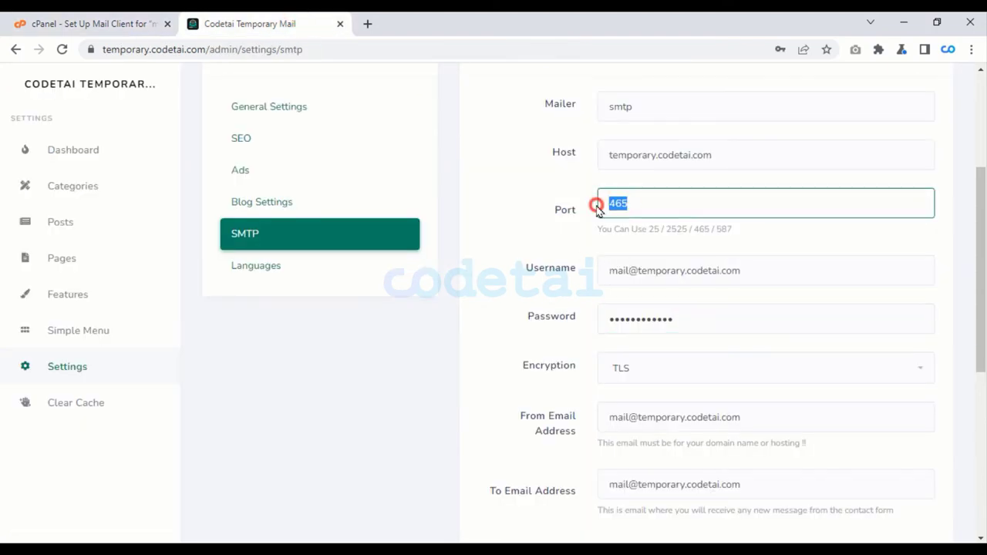
{"action": "right_click", "coordinate": [618, 204]}
{"action": "left_click", "coordinate": [674, 276]}
Step: Set the SMTP encryption to SSL and save the settings
{"action": "left_click", "coordinate": [671, 375]}
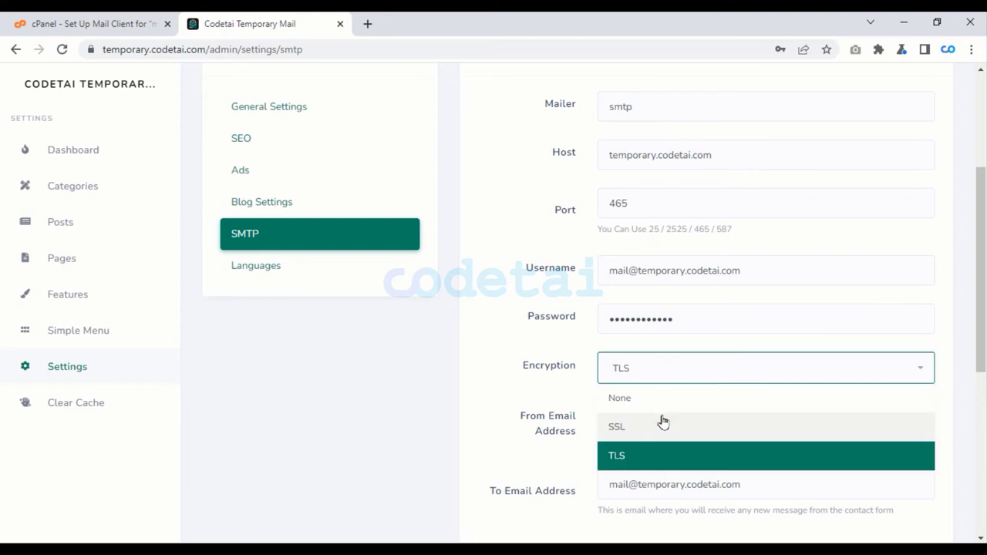
{"action": "left_click", "coordinate": [662, 424]}
{"action": "scroll", "coordinate": [617, 471], "scroll_direction": "down", "scroll_amount": 3}
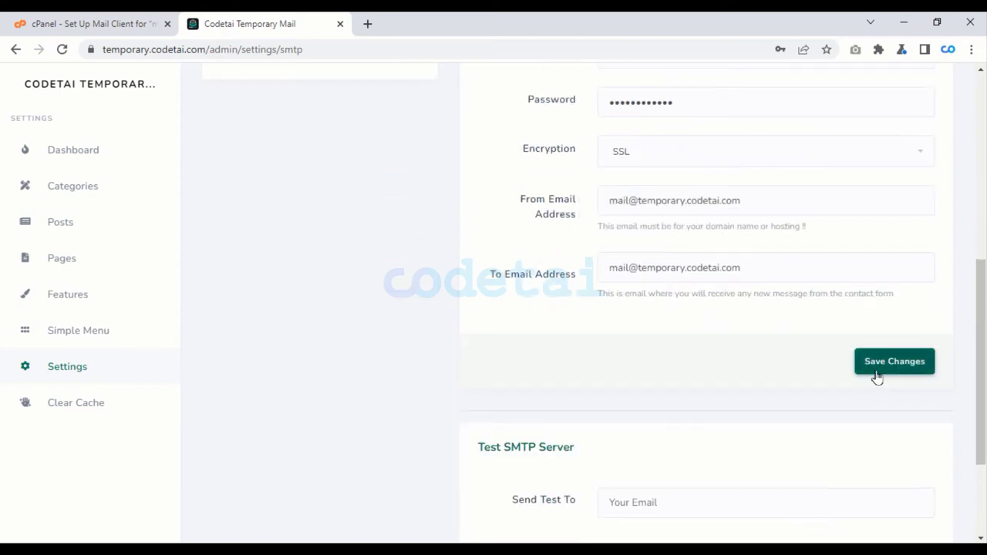
{"action": "left_click", "coordinate": [877, 376]}
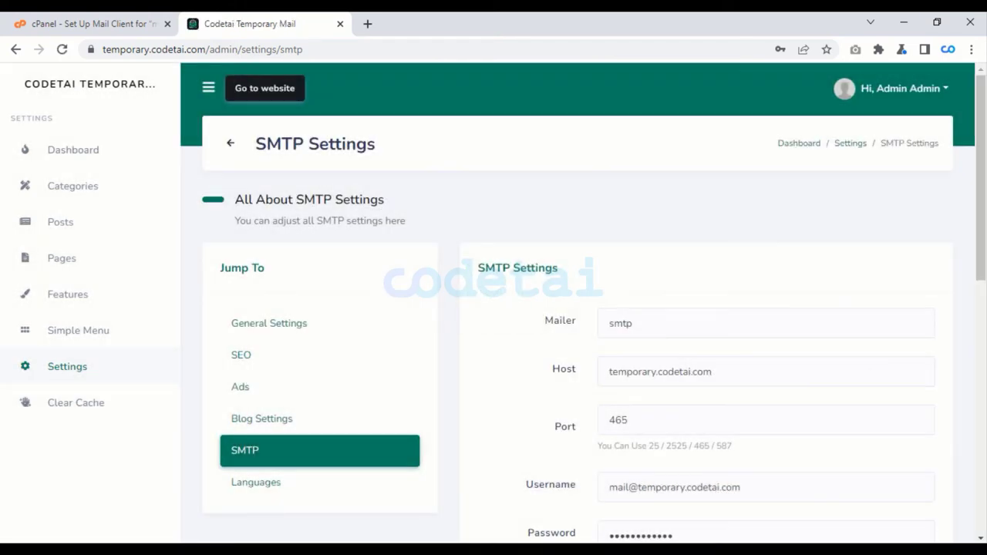
{"action": "scroll", "coordinate": [559, 446], "scroll_direction": "down", "scroll_amount": 6}
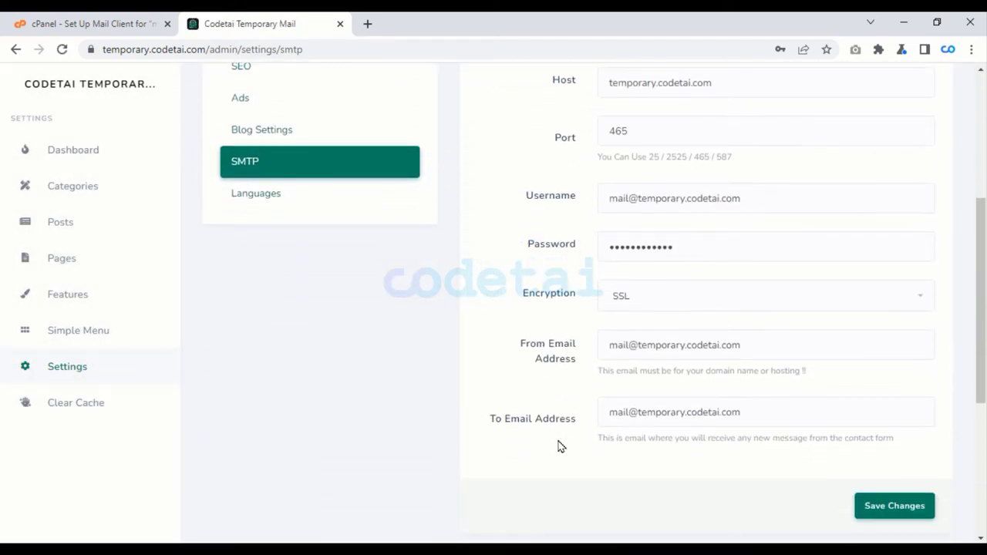
{"action": "scroll", "coordinate": [561, 446], "scroll_direction": "up", "scroll_amount": 5}
{"action": "scroll", "coordinate": [561, 446], "scroll_direction": "up", "scroll_amount": 1}
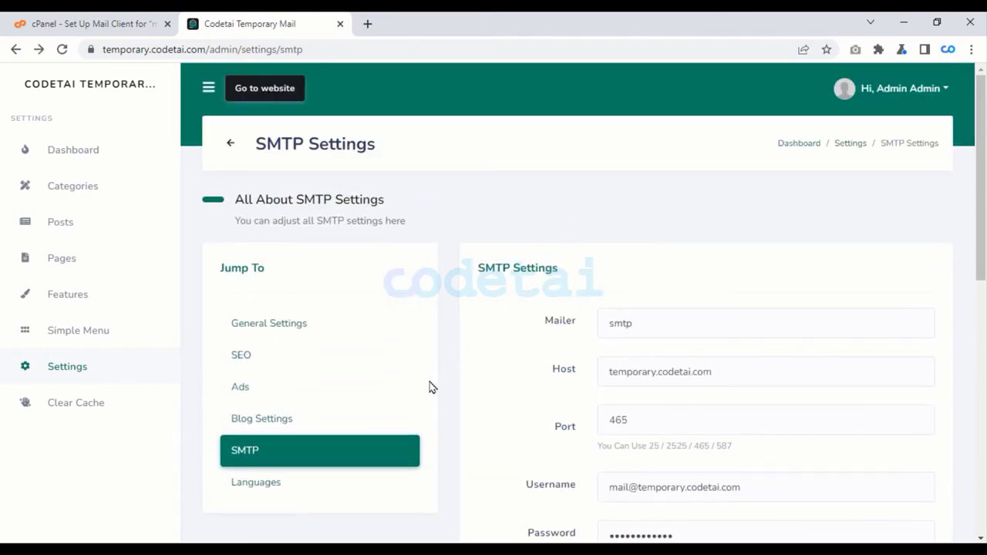
{"action": "left_click", "coordinate": [335, 491]}
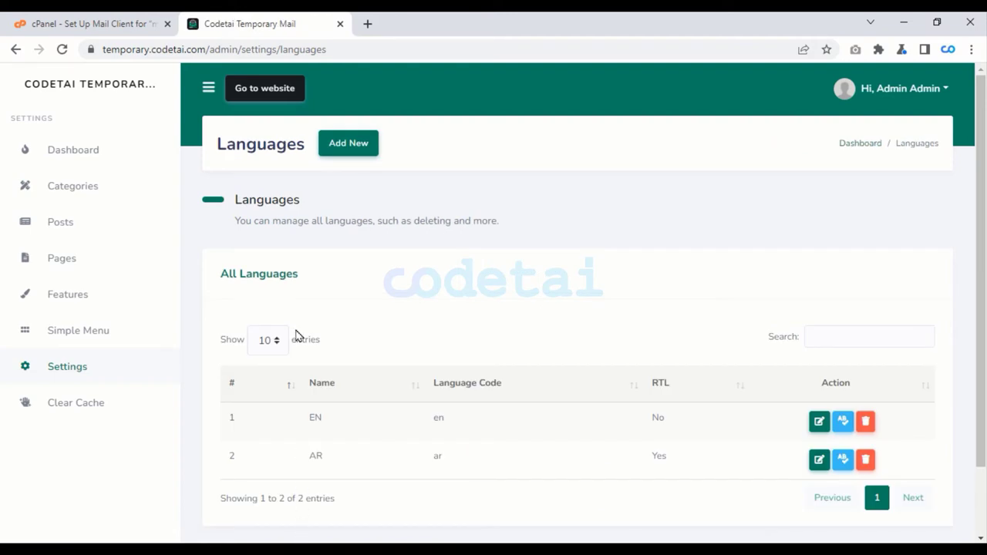
Step: Add a new language named Bengali with language code bd
{"action": "left_click", "coordinate": [344, 148]}
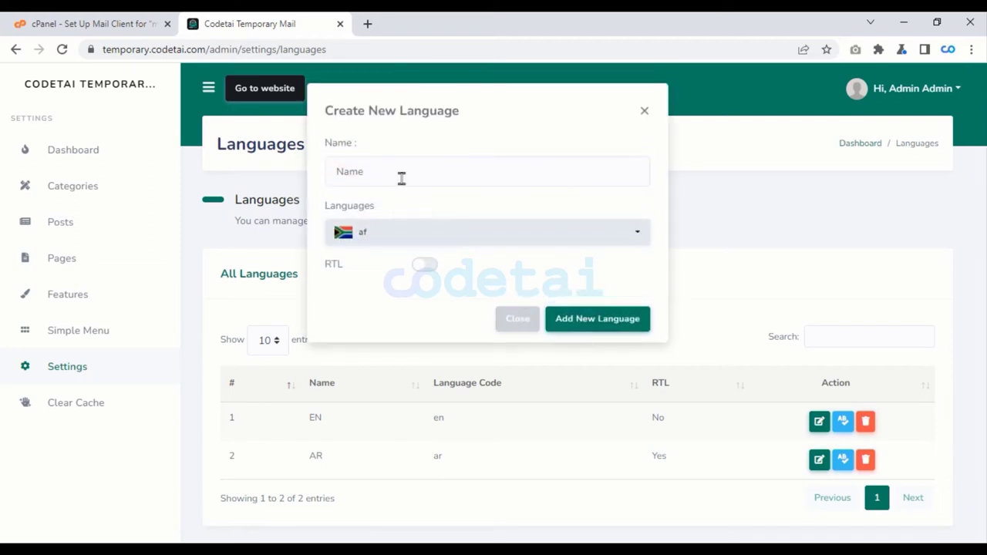
{"action": "left_click", "coordinate": [401, 178]}
{"action": "type", "text": "B"}
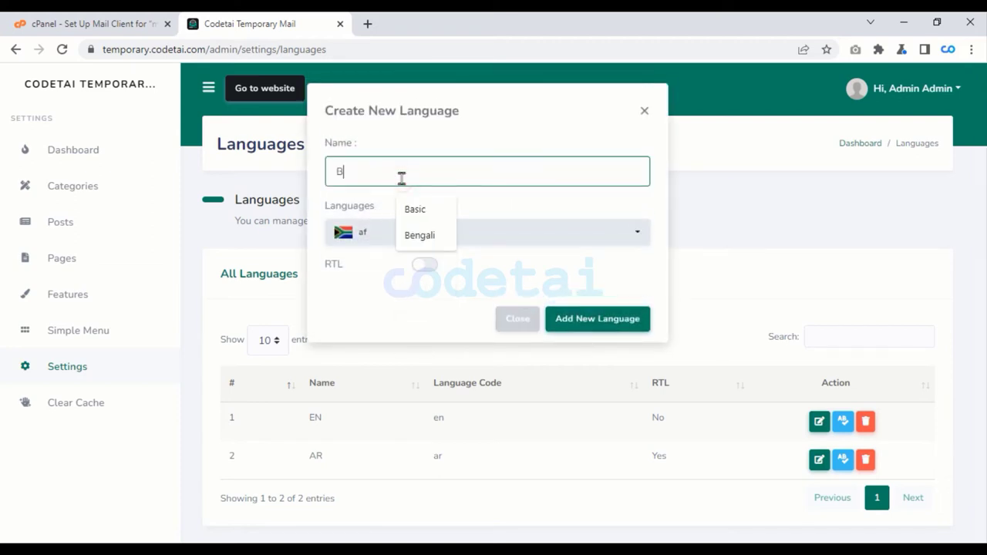
{"action": "type", "text": "en"}
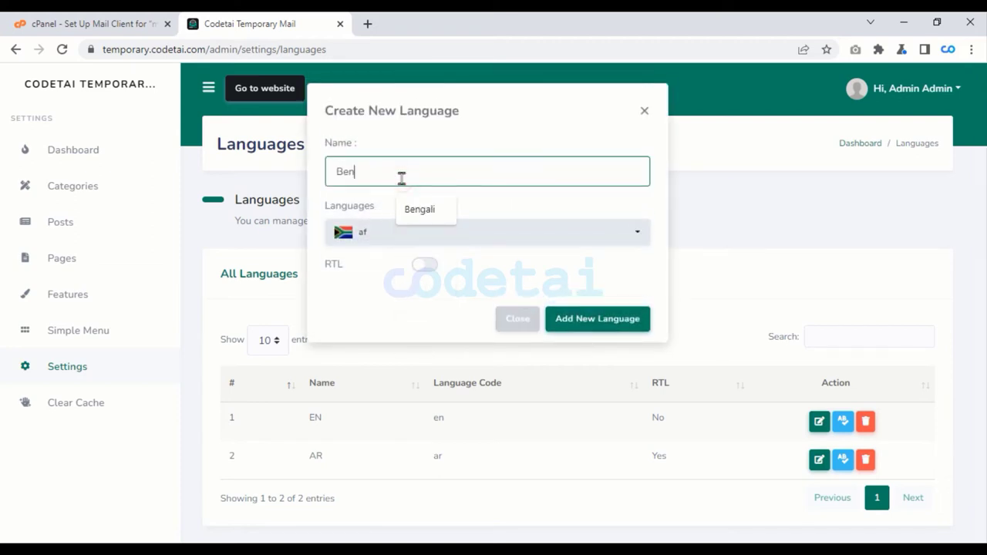
{"action": "type", "text": "gali"}
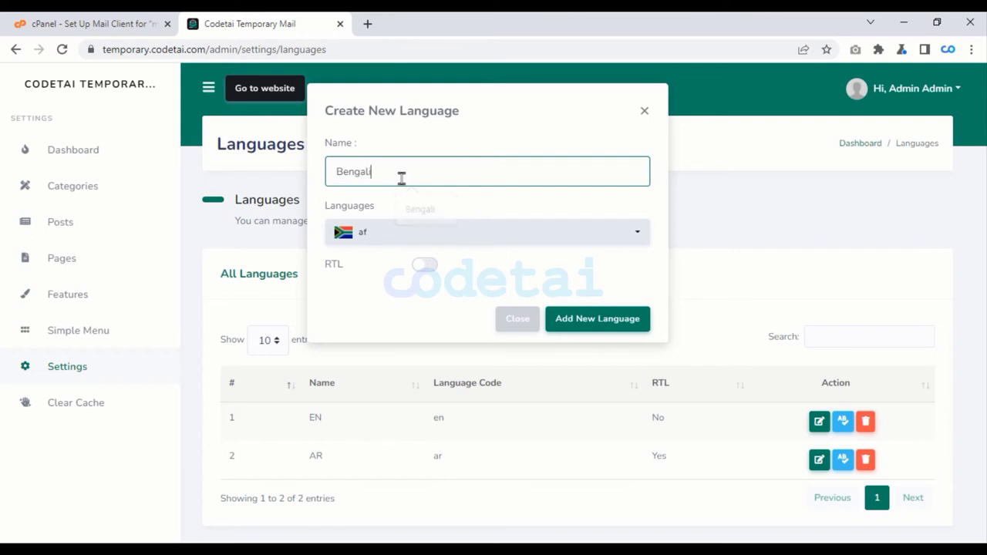
{"action": "left_click", "coordinate": [425, 233]}
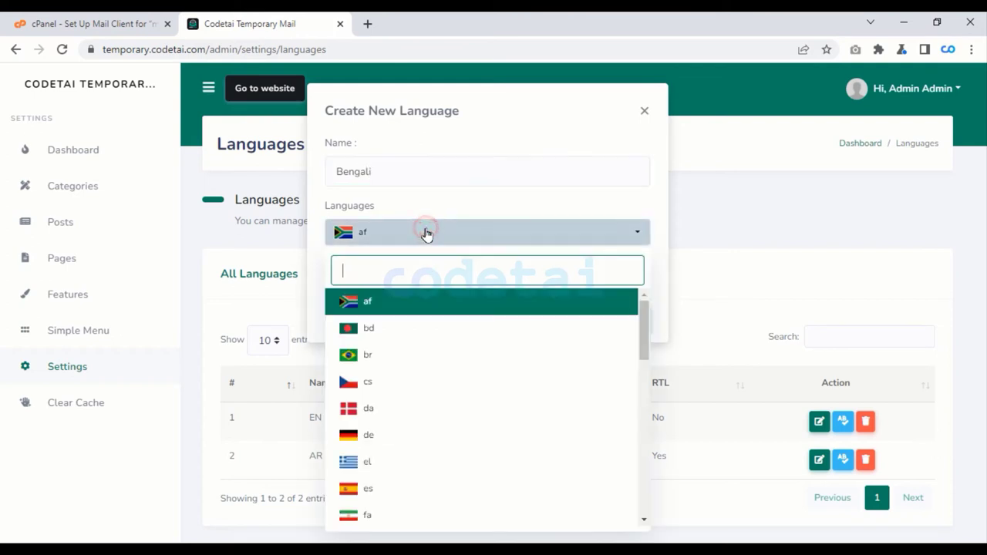
{"action": "left_click", "coordinate": [422, 329]}
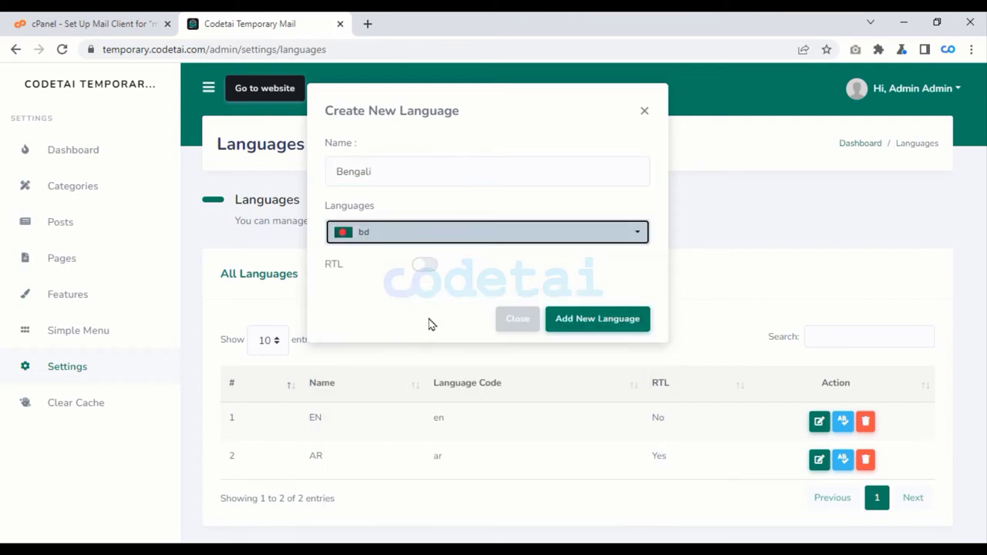
{"action": "left_click", "coordinate": [589, 319]}
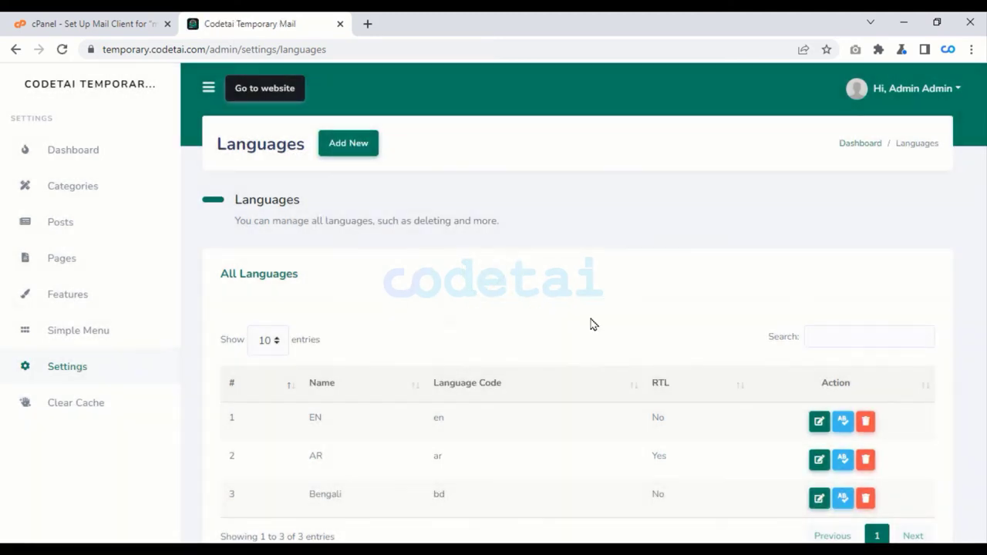
{"action": "scroll", "coordinate": [590, 330], "scroll_direction": "down", "scroll_amount": 3}
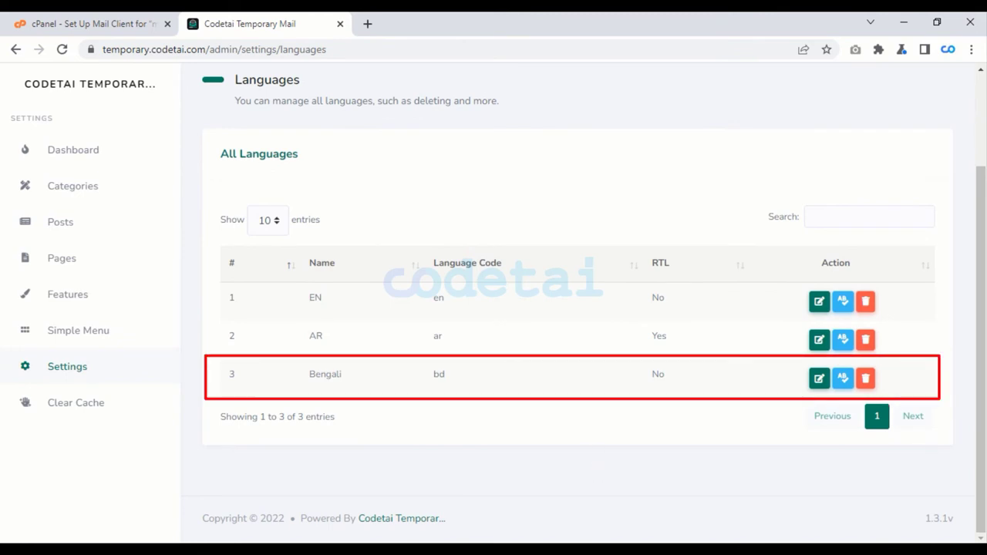
{"action": "scroll", "coordinate": [370, 483], "scroll_direction": "up", "scroll_amount": 3}
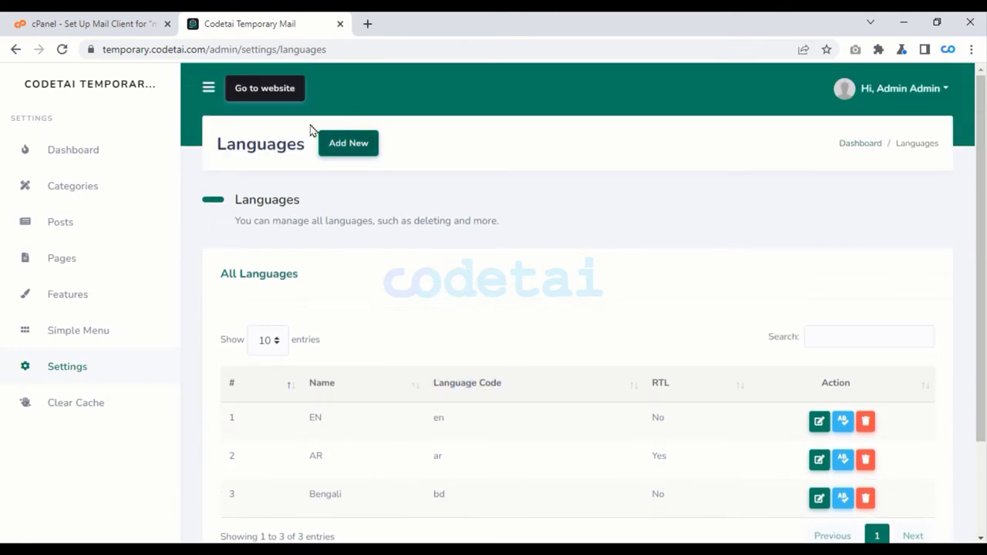
{"action": "left_click", "coordinate": [285, 90]}
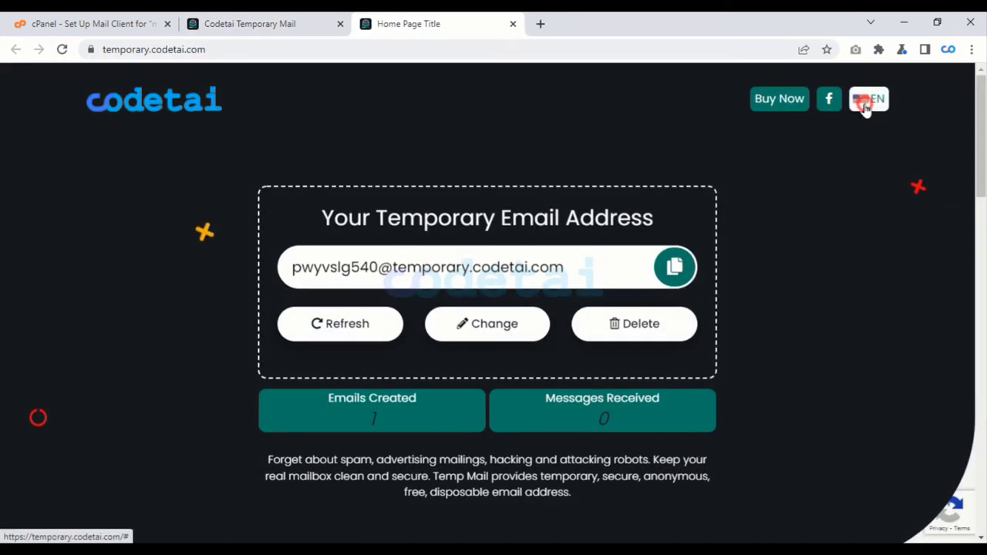
Step: Choose Bengali from the live site's EN language dropdown
{"action": "left_click", "coordinate": [867, 106]}
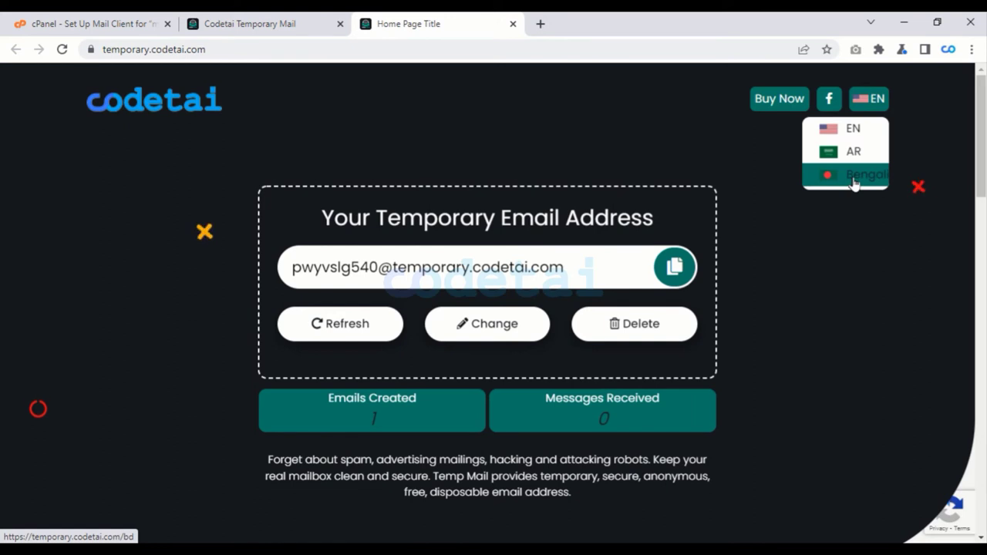
{"action": "left_click", "coordinate": [855, 184]}
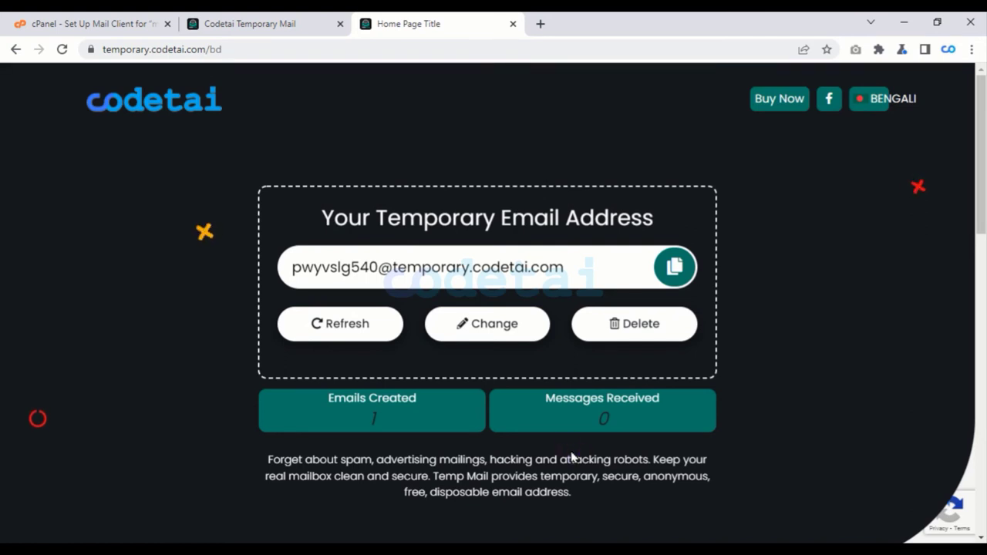
Step: In Bengali translations, set Mailbox Small Title to 'আপনার অস্থায়ী ইমেল ঠিকানা' and save
{"action": "left_click", "coordinate": [308, 21]}
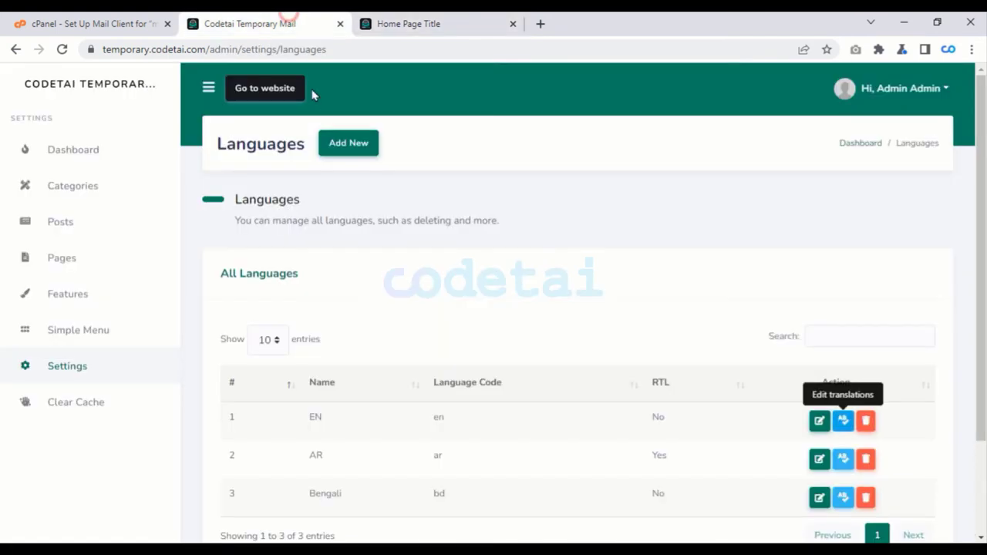
{"action": "scroll", "coordinate": [455, 316], "scroll_direction": "down", "scroll_amount": 2}
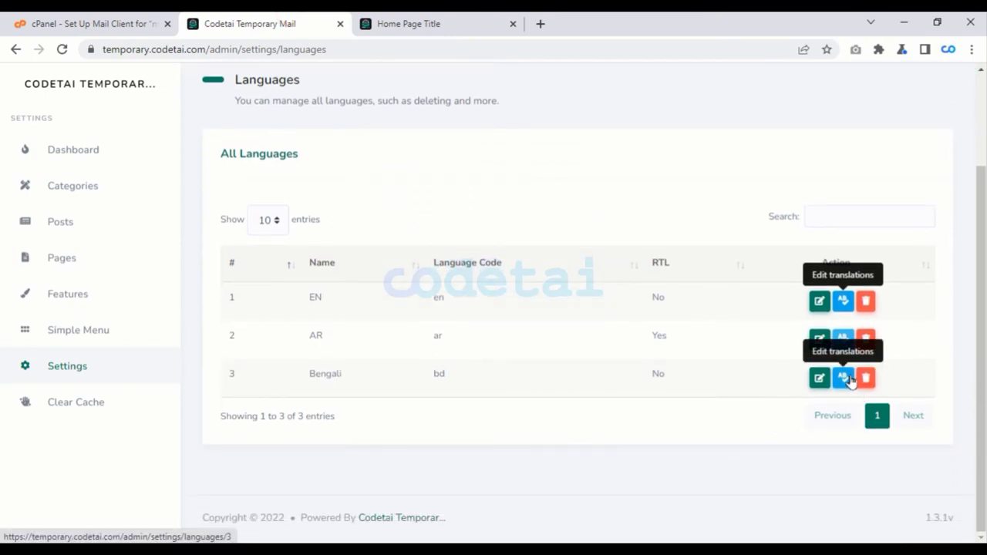
{"action": "left_click", "coordinate": [849, 378]}
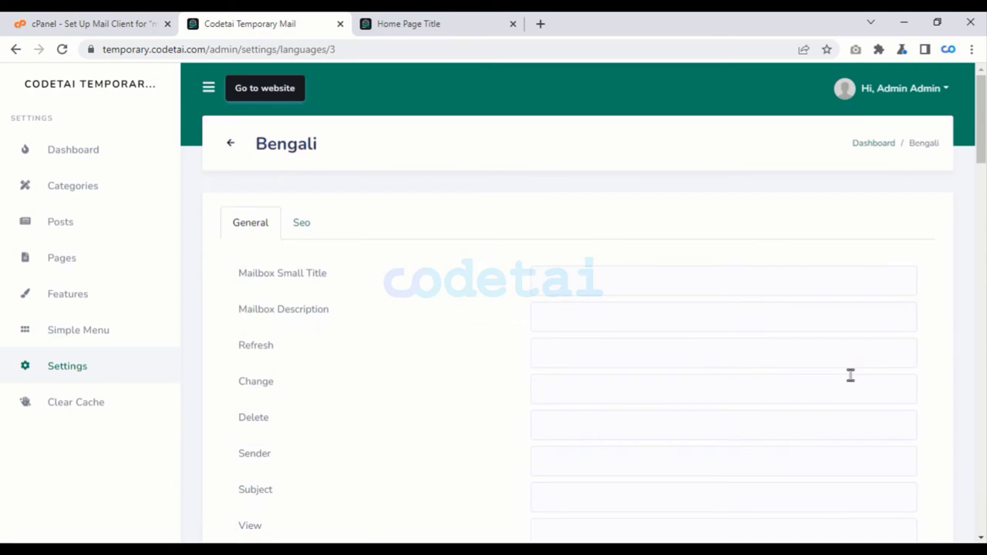
{"action": "scroll", "coordinate": [851, 376], "scroll_direction": "down", "scroll_amount": 2}
{"action": "left_click", "coordinate": [551, 134]}
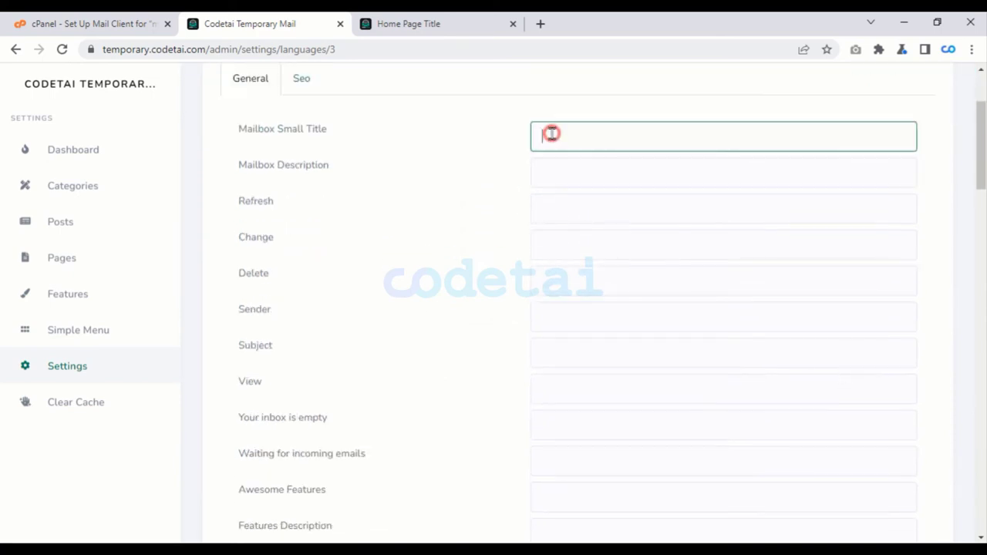
{"action": "type", "text": "আপনার অস্থায়ী ইমেল ঠিকানা"}
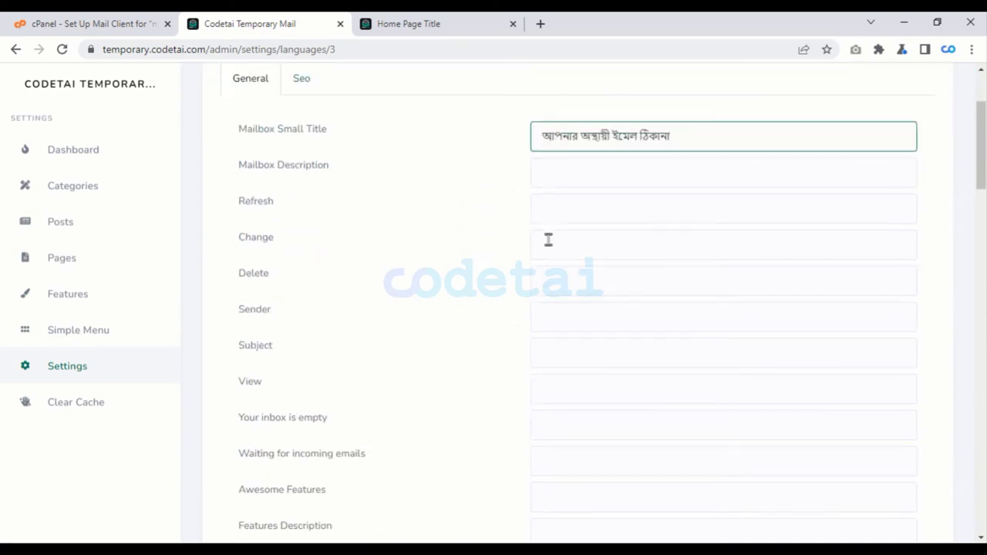
{"action": "scroll", "coordinate": [548, 240], "scroll_direction": "down", "scroll_amount": 9}
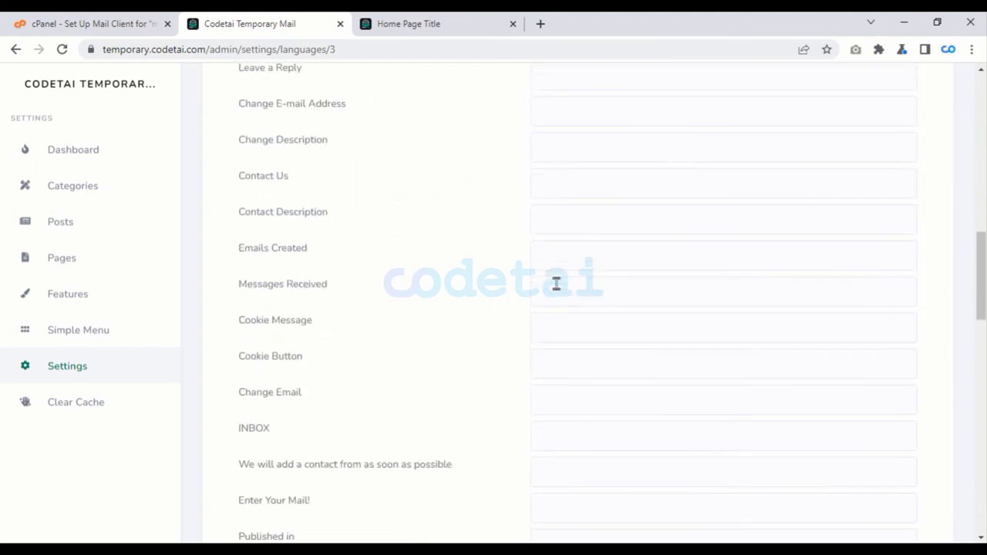
{"action": "scroll", "coordinate": [556, 283], "scroll_direction": "down", "scroll_amount": 12}
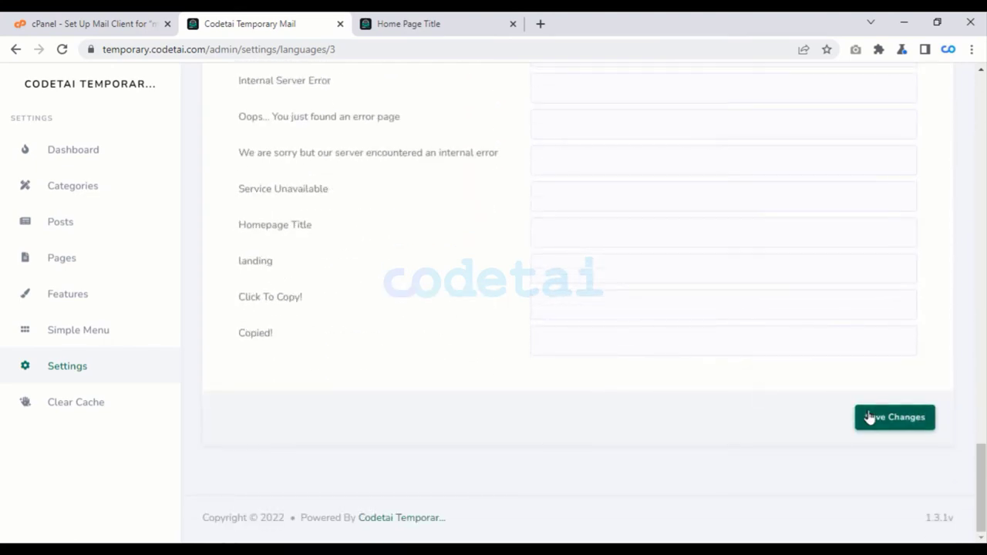
{"action": "left_click", "coordinate": [870, 418]}
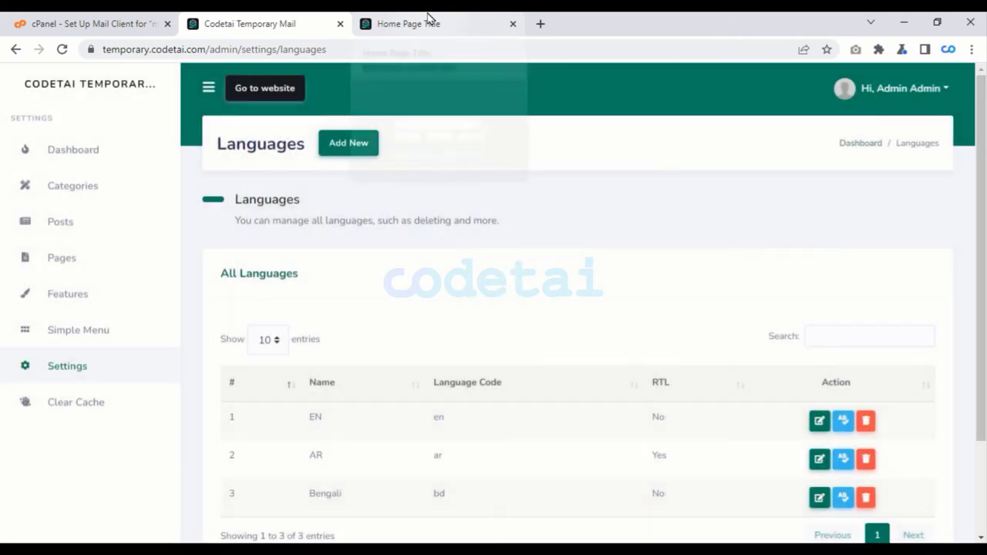
Step: Reload the live homepage, switch its language from Bengali to English, and close the cPanel tab
{"action": "left_click", "coordinate": [429, 18]}
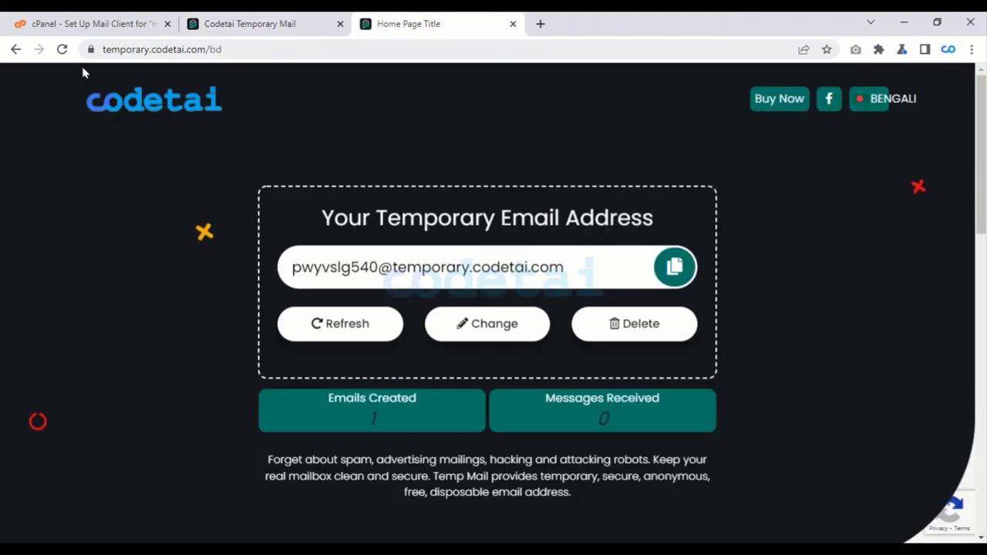
{"action": "left_click", "coordinate": [61, 49]}
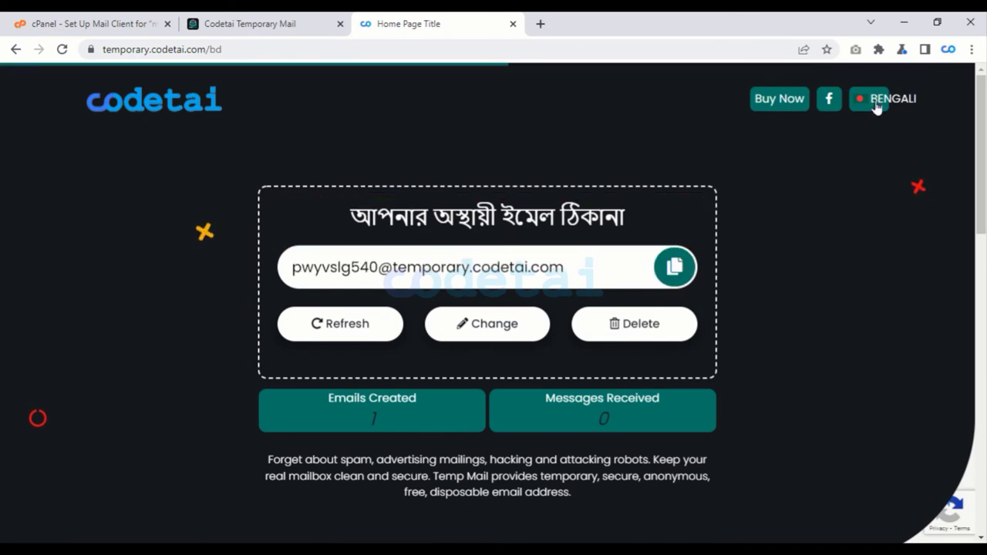
{"action": "left_click", "coordinate": [877, 105]}
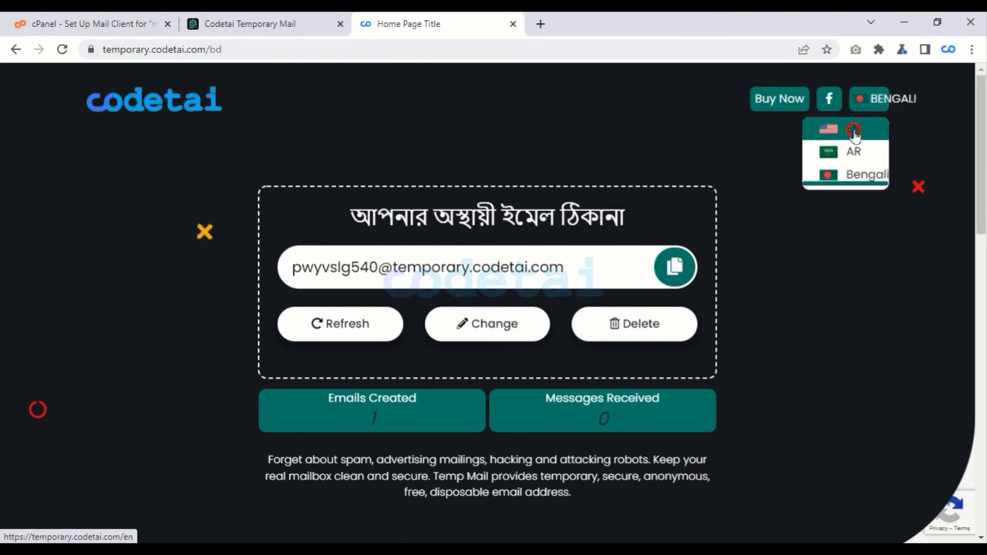
{"action": "left_click", "coordinate": [854, 129]}
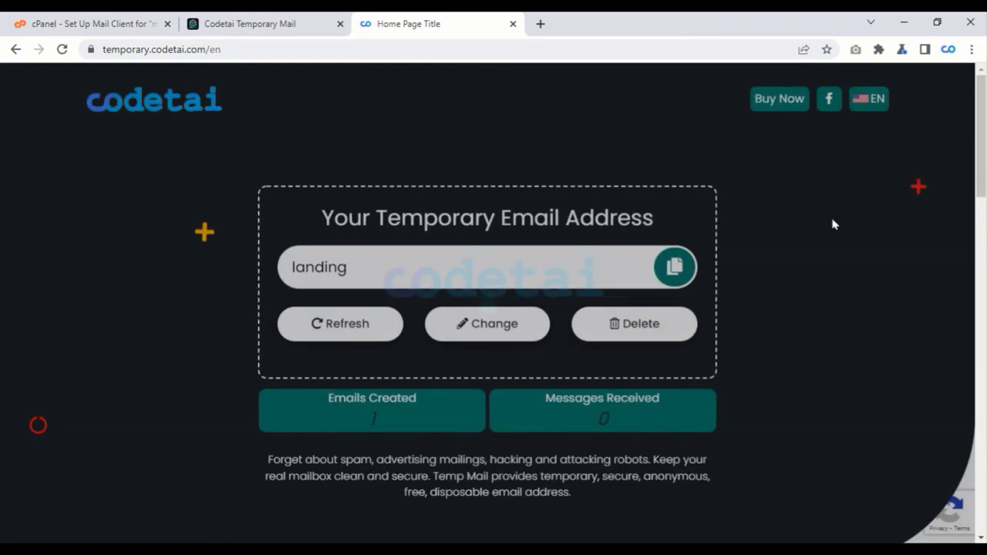
{"action": "left_click", "coordinate": [511, 25]}
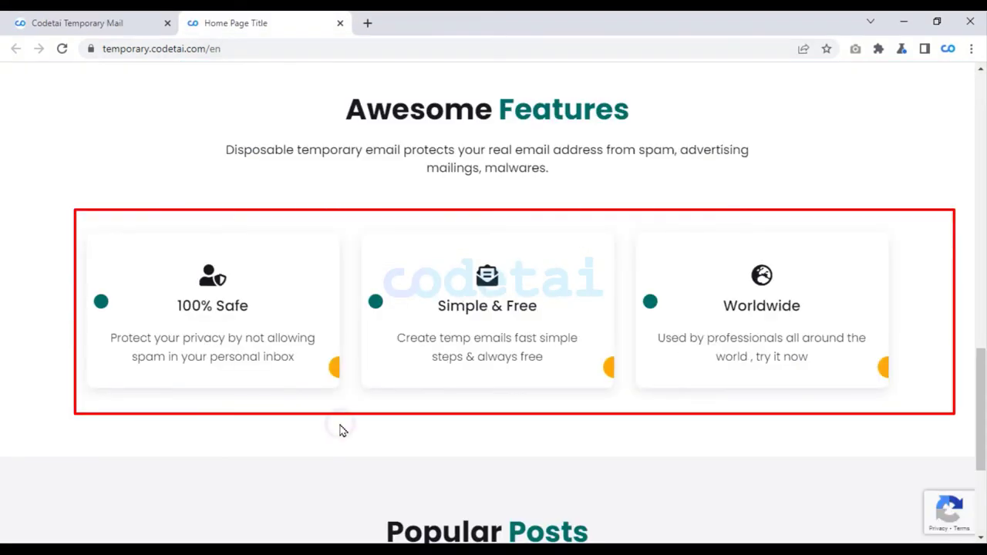
Step: Delete the 100% Safe, Simple & Free and Worldwide features from the features list
{"action": "left_click", "coordinate": [107, 21]}
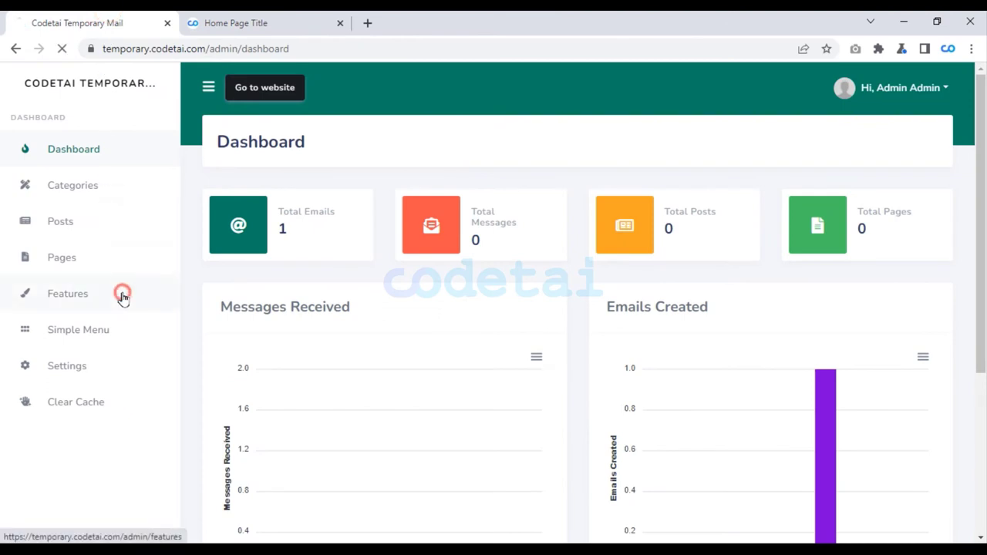
{"action": "scroll", "coordinate": [284, 359], "scroll_direction": "down", "scroll_amount": 3}
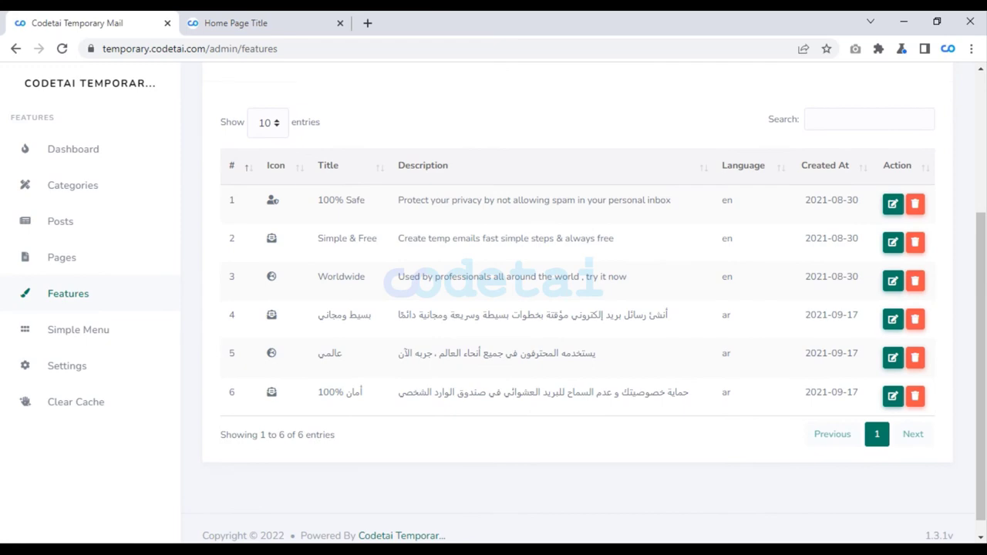
{"action": "left_click", "coordinate": [915, 204]}
{"action": "left_click", "coordinate": [460, 387]}
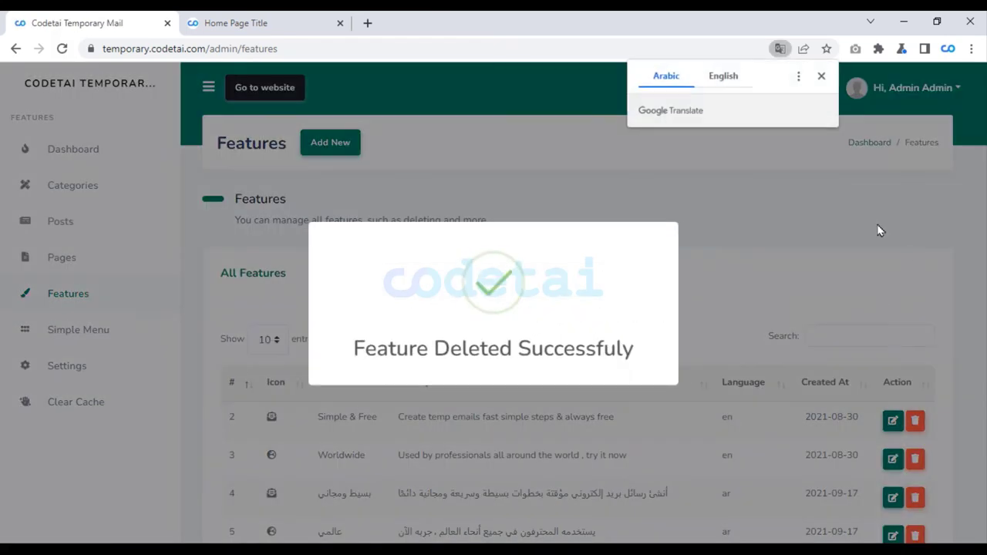
{"action": "scroll", "coordinate": [884, 298], "scroll_direction": "down", "scroll_amount": 2}
{"action": "left_click", "coordinate": [914, 276]}
{"action": "left_click", "coordinate": [460, 383]}
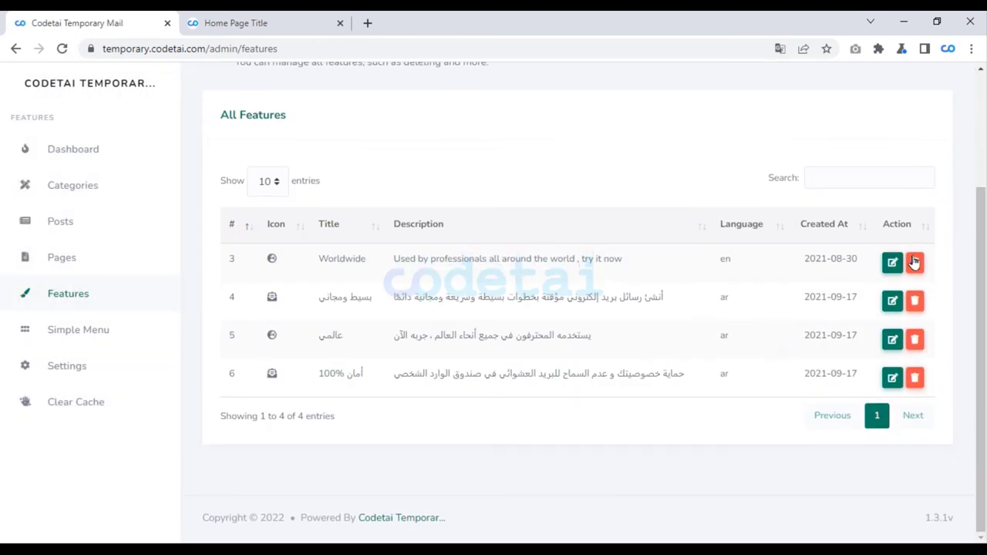
{"action": "left_click", "coordinate": [915, 262]}
{"action": "left_click", "coordinate": [475, 390]}
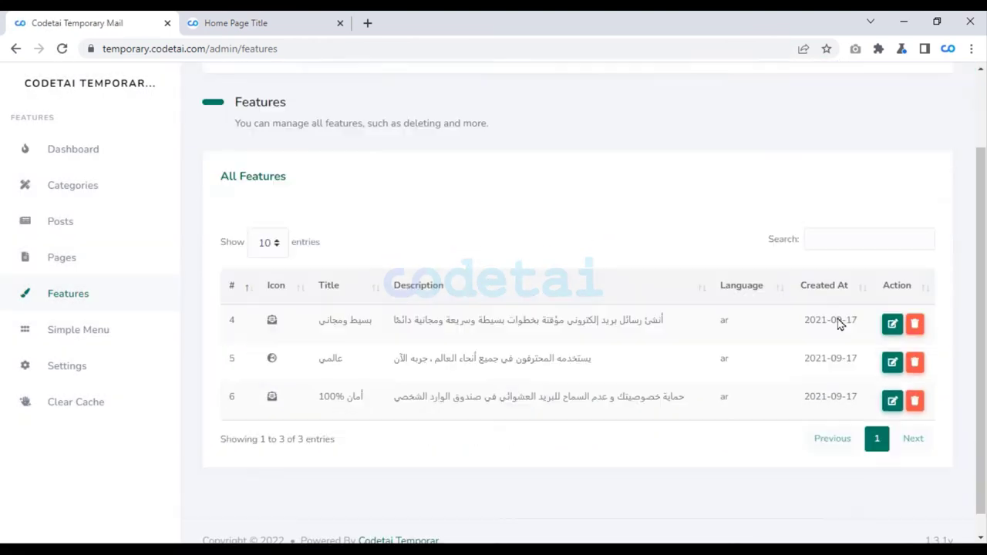
Step: Delete the remaining three features, leaving the features table empty
{"action": "scroll", "coordinate": [663, 320], "scroll_direction": "down", "scroll_amount": 1}
{"action": "left_click", "coordinate": [915, 324]}
{"action": "left_click", "coordinate": [461, 381]}
{"action": "scroll", "coordinate": [875, 360], "scroll_direction": "down", "scroll_amount": 1}
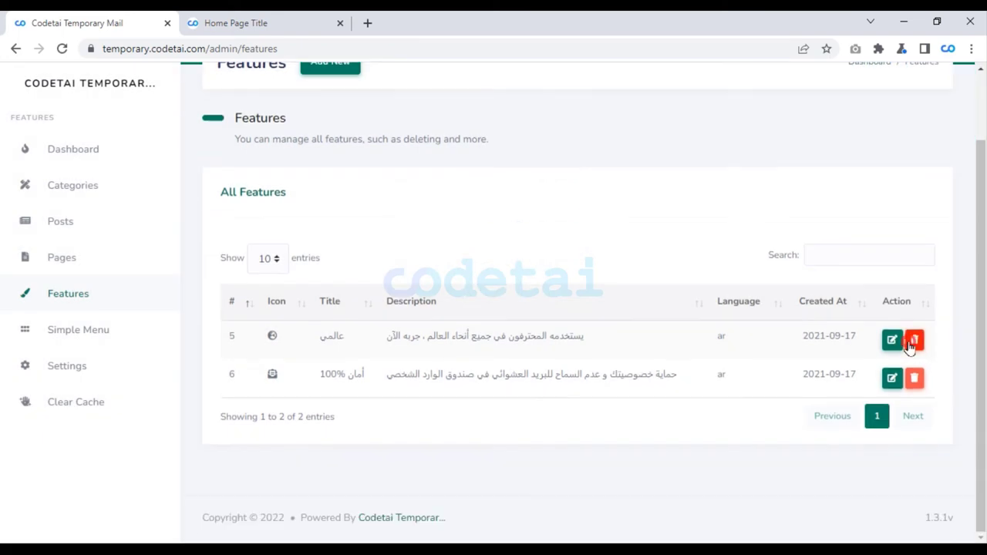
{"action": "left_click", "coordinate": [913, 337]}
{"action": "left_click", "coordinate": [461, 382]}
{"action": "scroll", "coordinate": [887, 378], "scroll_direction": "down", "scroll_amount": 1}
{"action": "left_click", "coordinate": [915, 377]}
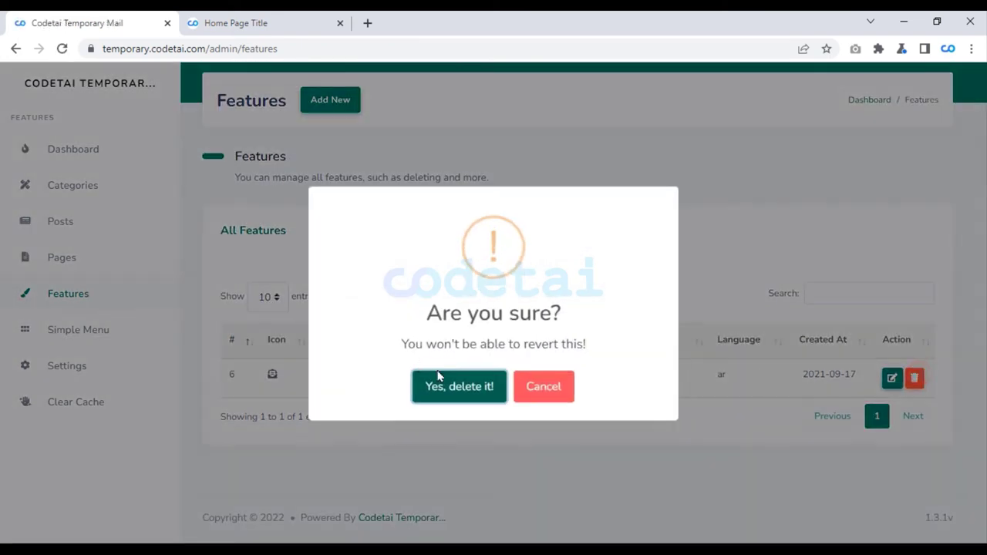
{"action": "left_click", "coordinate": [460, 383]}
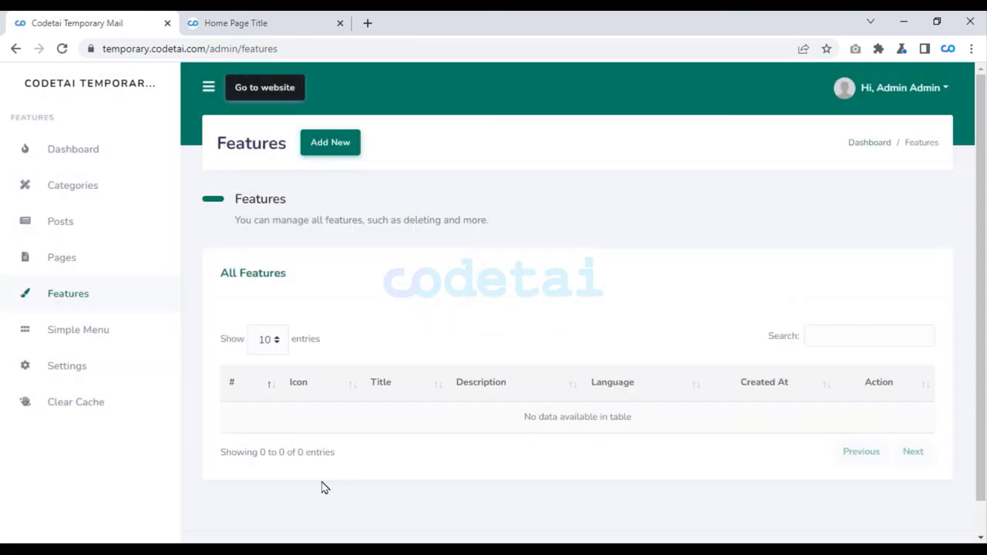
Step: Open the Create New Feature form and load its icon-code reference in a new tab
{"action": "left_click", "coordinate": [330, 147]}
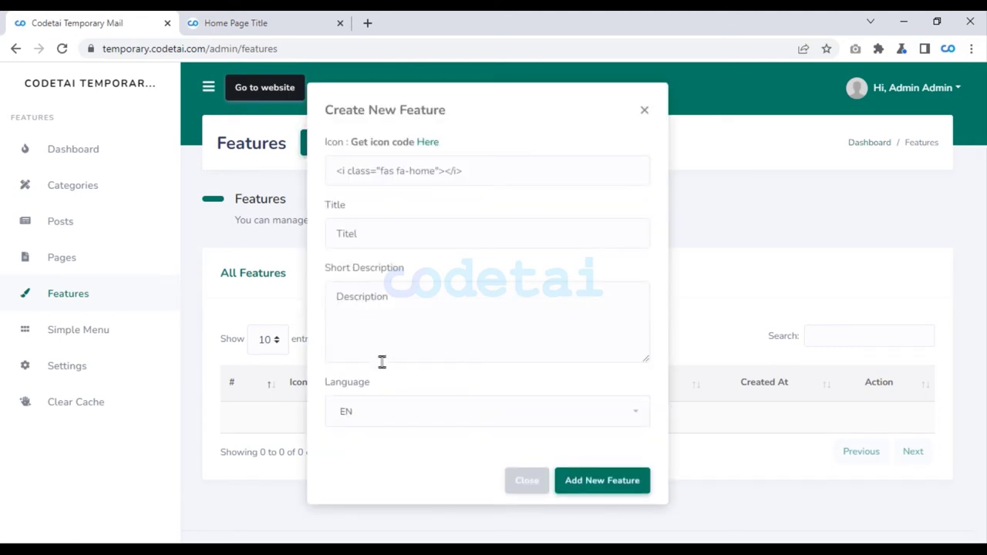
{"action": "right_click", "coordinate": [434, 148]}
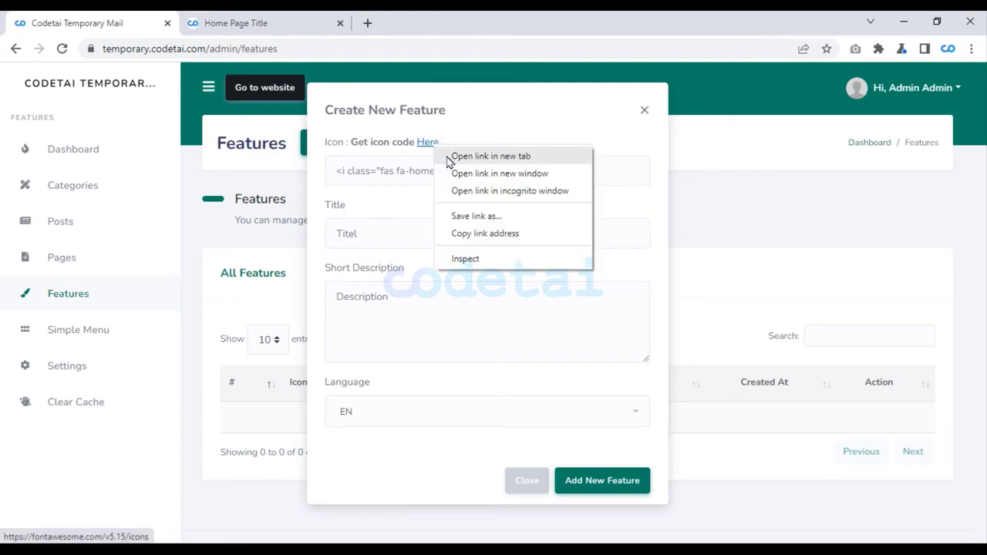
{"action": "left_click", "coordinate": [491, 156]}
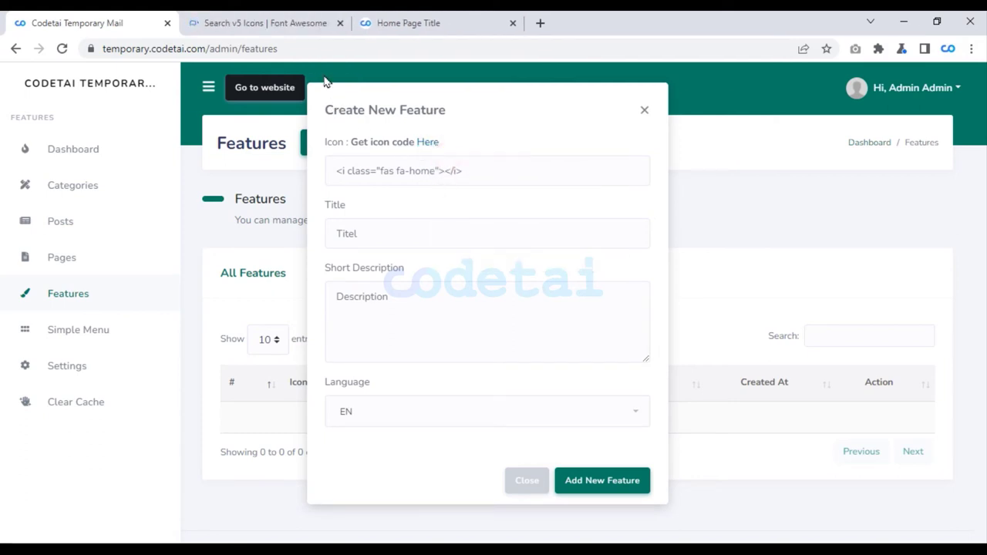
{"action": "left_click", "coordinate": [296, 17]}
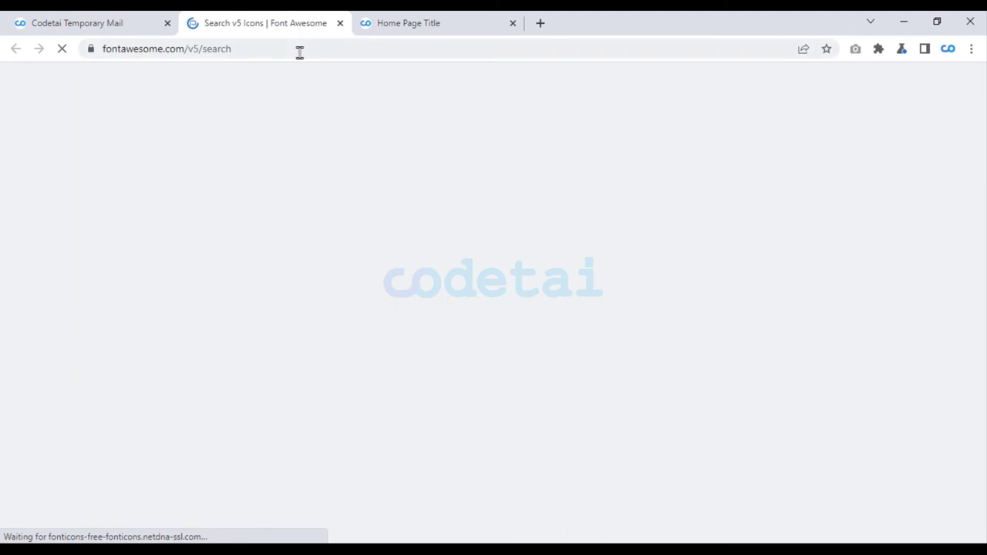
Step: Search Font Awesome for 'security' and copy the shield-check icon's HTML snippet
{"action": "type", "text": "se"}
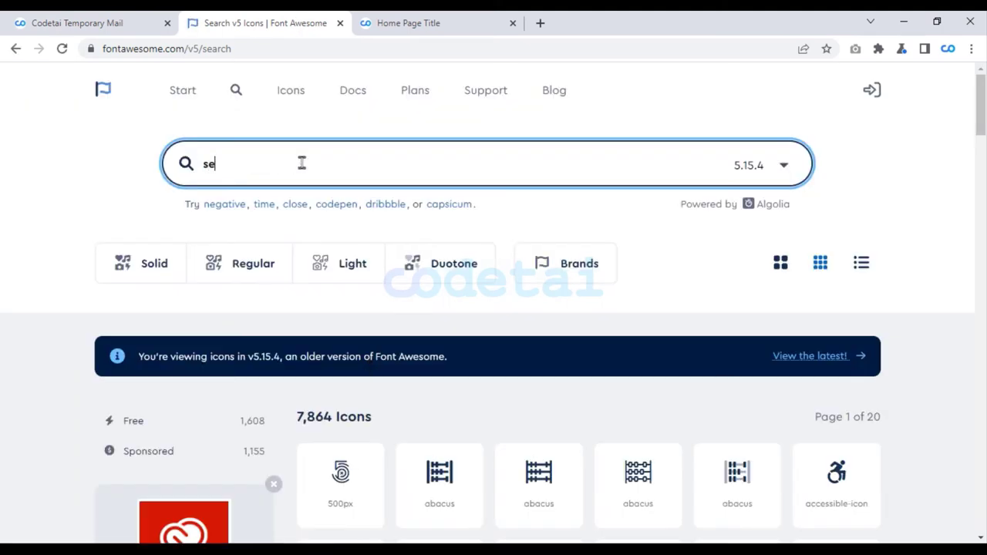
{"action": "type", "text": "curi"}
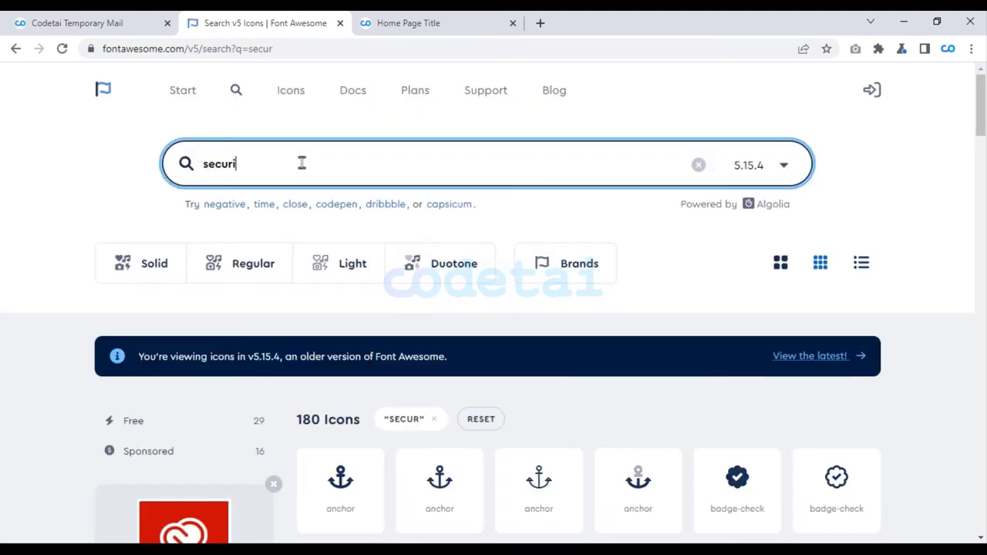
{"action": "type", "text": "tu"}
{"action": "key", "text": "BackSpace"}
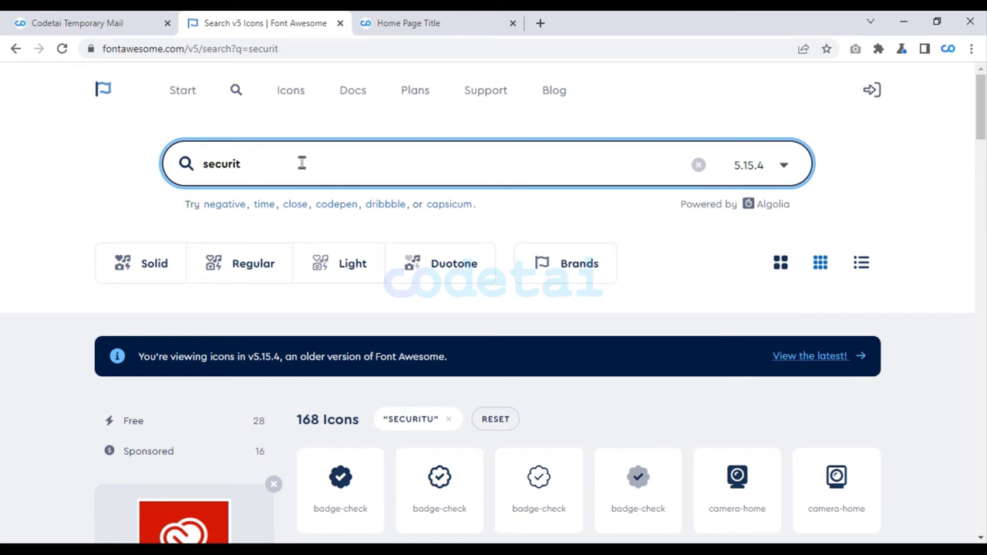
{"action": "type", "text": "y"}
{"action": "scroll", "coordinate": [463, 278], "scroll_direction": "down", "scroll_amount": 3}
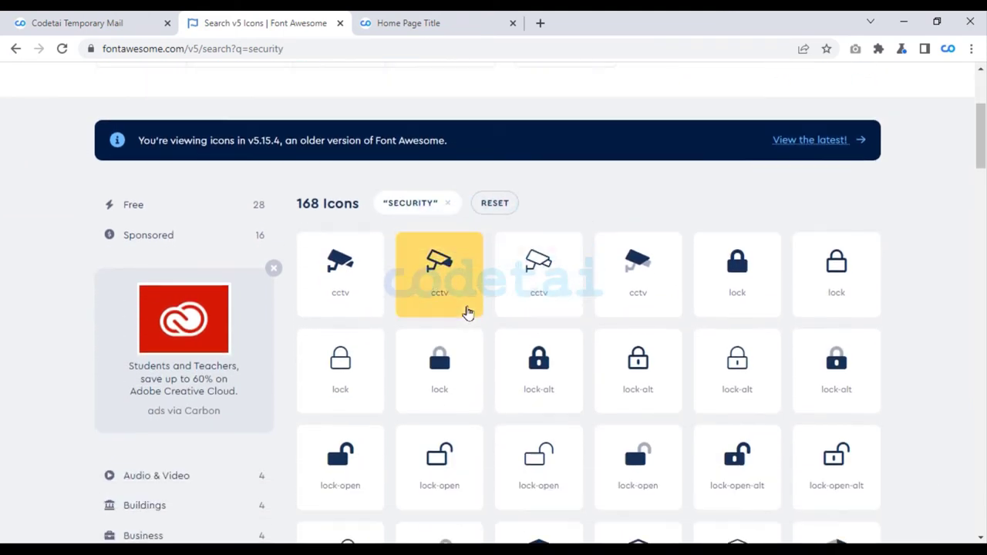
{"action": "scroll", "coordinate": [493, 324], "scroll_direction": "down", "scroll_amount": 1}
{"action": "scroll", "coordinate": [531, 327], "scroll_direction": "down", "scroll_amount": 2}
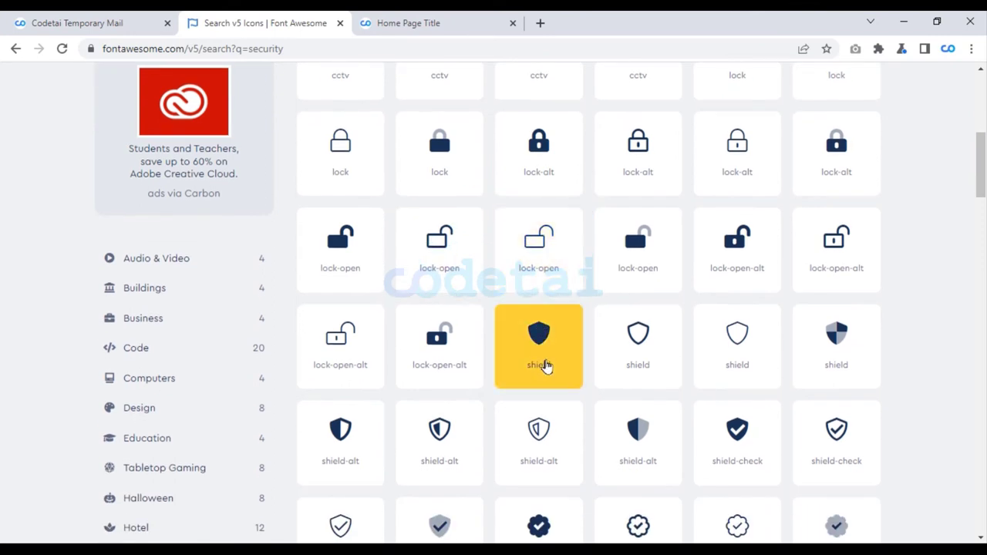
{"action": "left_click", "coordinate": [727, 459]}
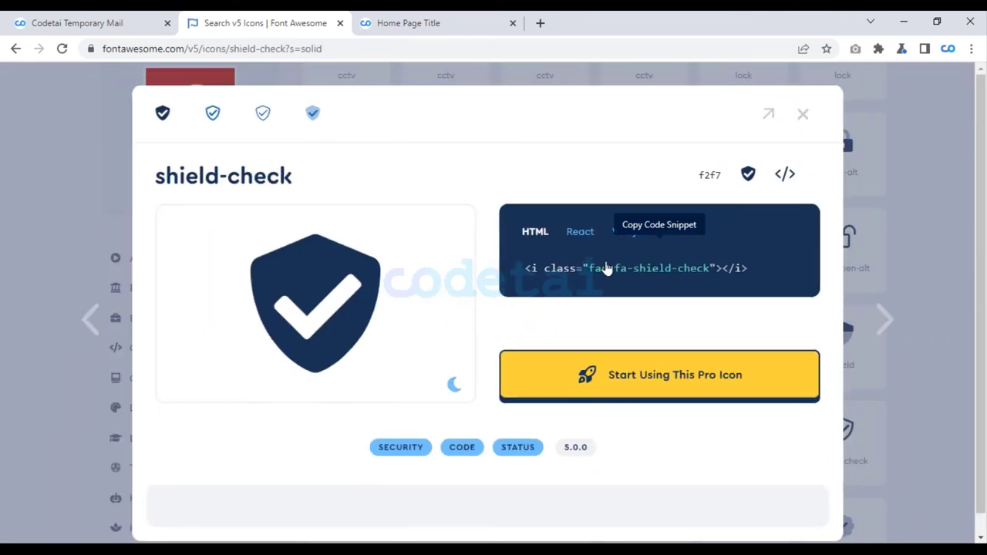
{"action": "left_click", "coordinate": [647, 267]}
{"action": "left_click", "coordinate": [117, 17]}
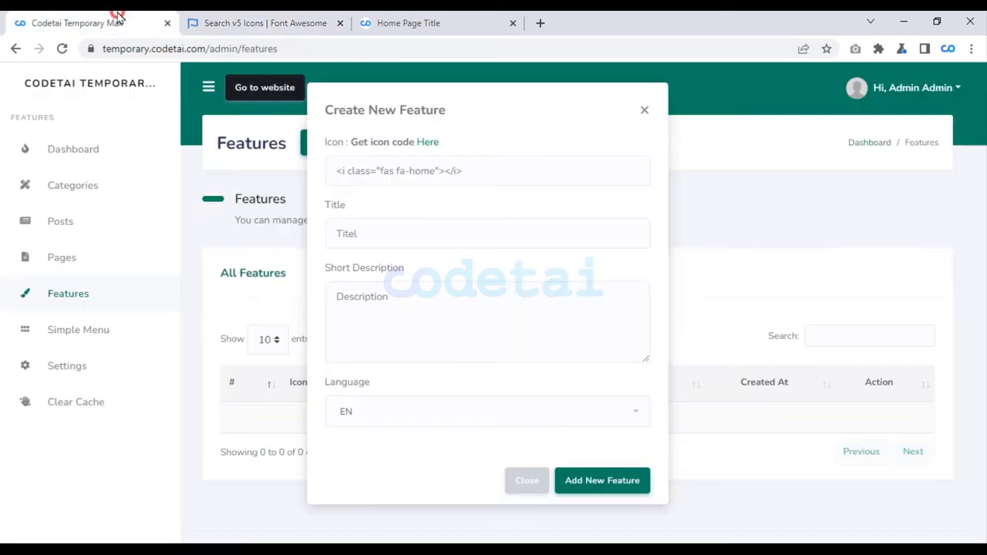
Step: Create the English 100% Safe feature with the shield-check icon and a pasted description
{"action": "right_click", "coordinate": [410, 178]}
{"action": "left_click", "coordinate": [446, 290]}
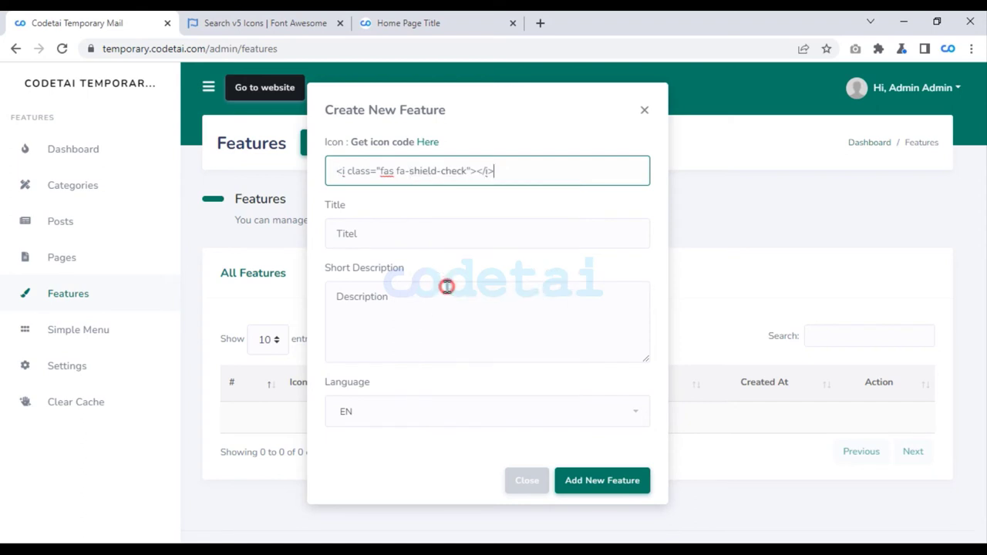
{"action": "key", "text": "Tab"}
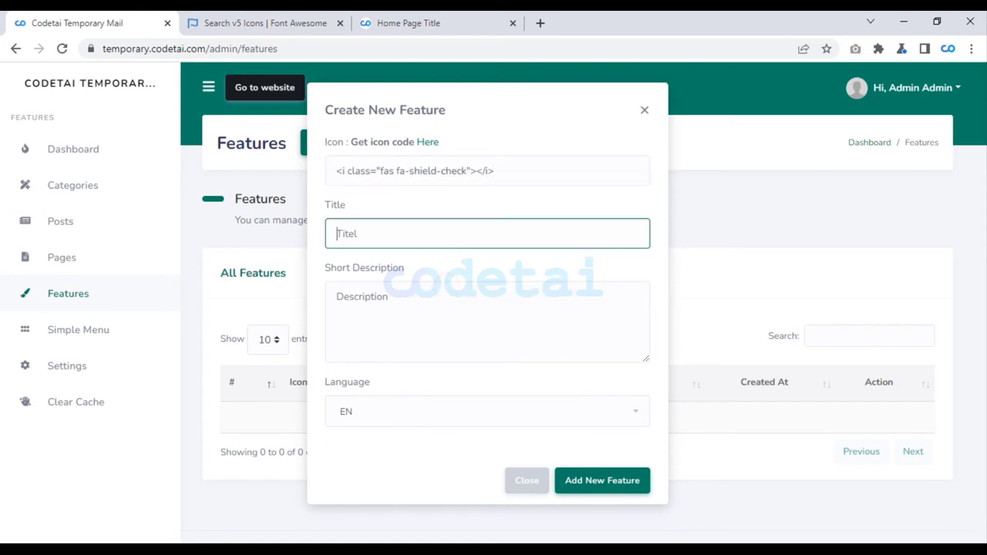
{"action": "left_click", "coordinate": [463, 317]}
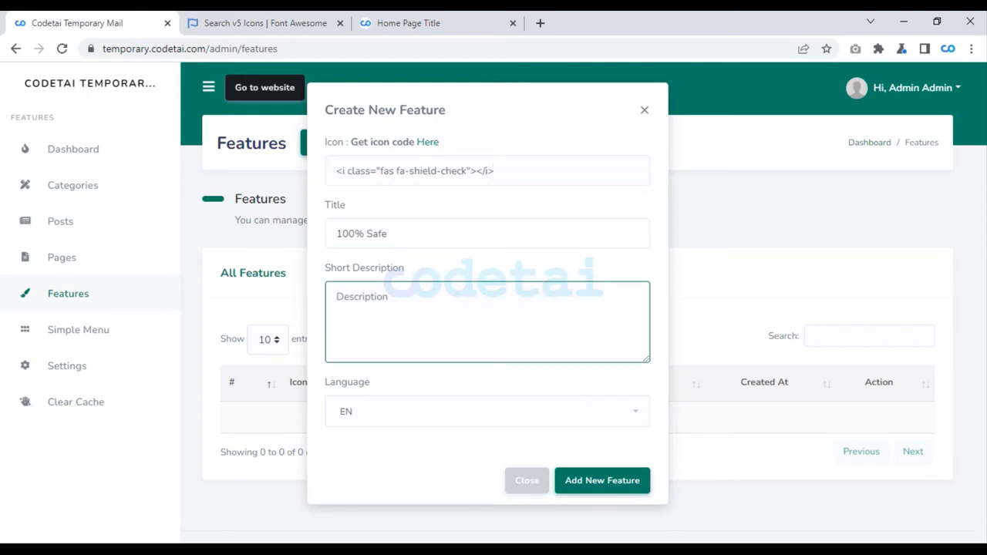
{"action": "key", "text": "ctrl+v"}
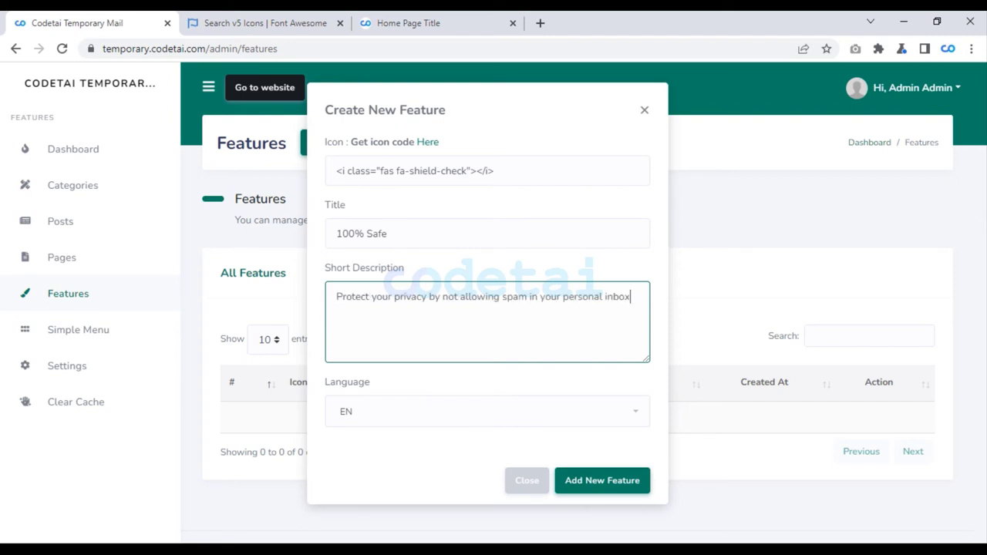
{"action": "left_click", "coordinate": [432, 415]}
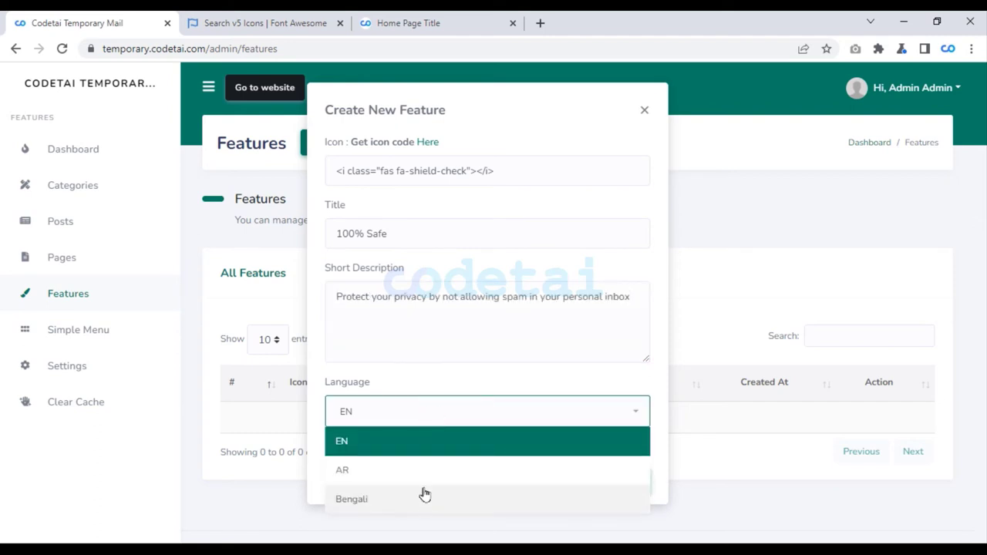
{"action": "left_click", "coordinate": [433, 442]}
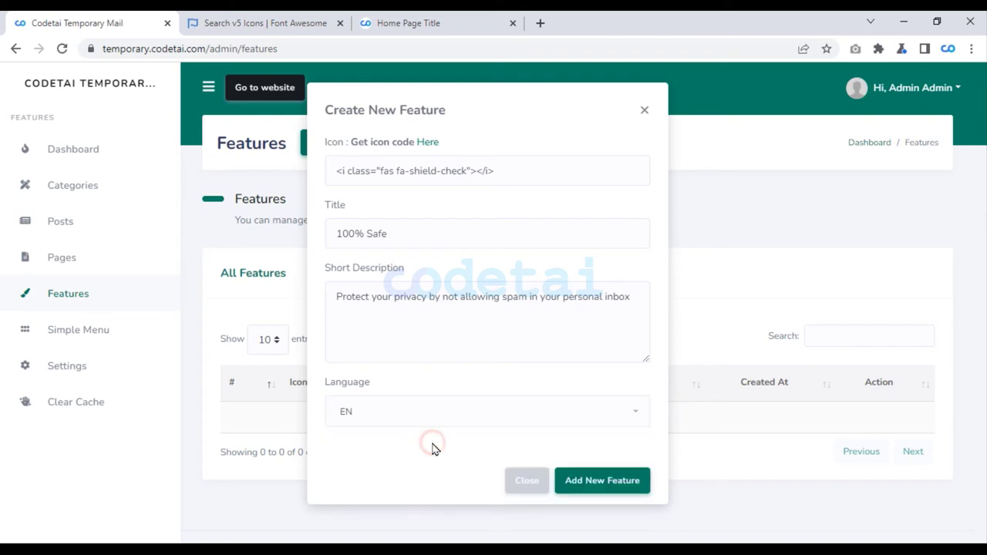
{"action": "left_click", "coordinate": [581, 480]}
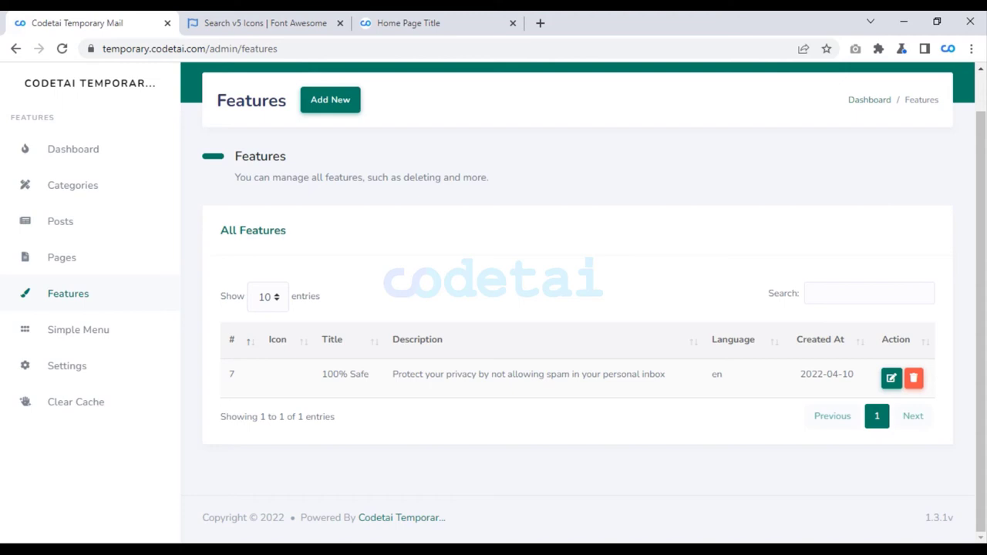
{"action": "left_click", "coordinate": [339, 108]}
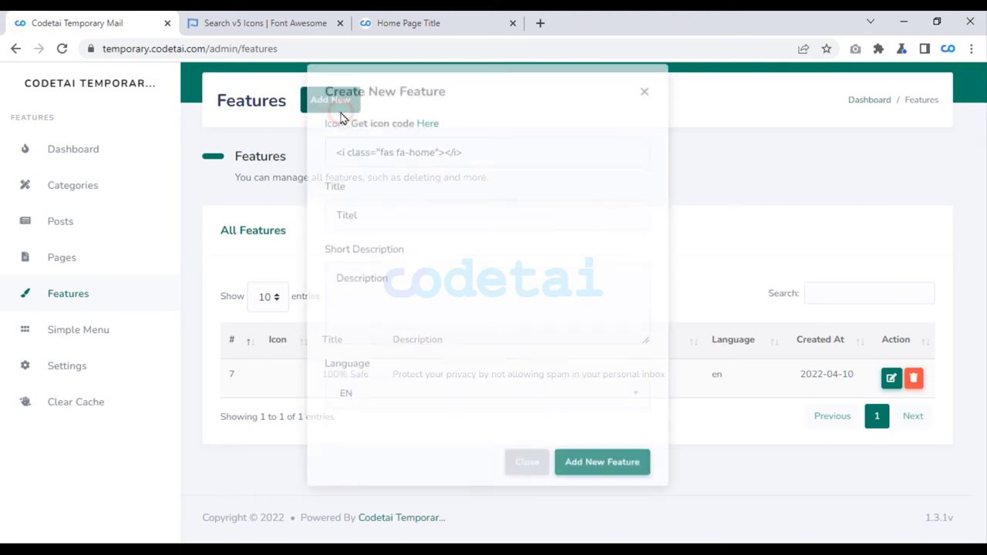
Step: Search Font Awesome for 'free' and copy the user-friends icon code
{"action": "left_click", "coordinate": [262, 23]}
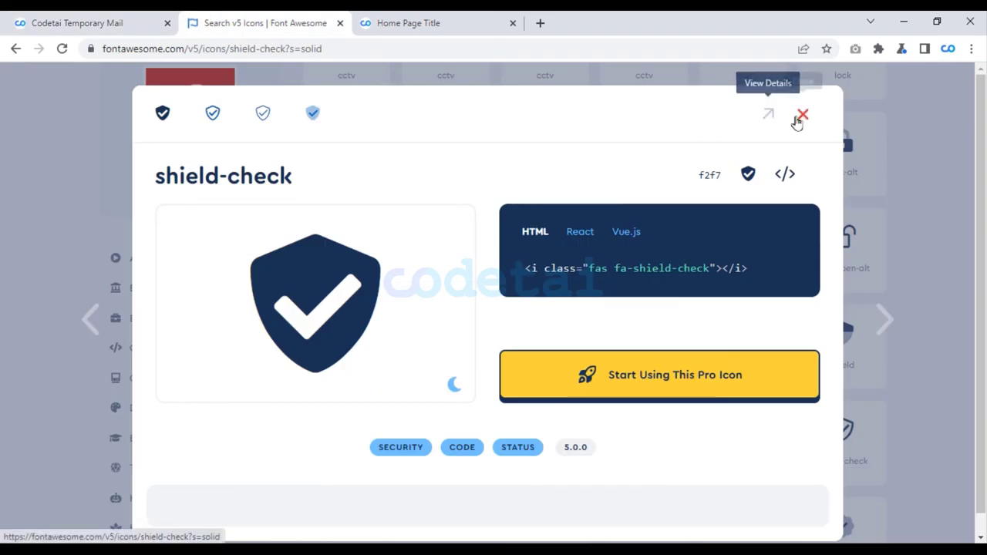
{"action": "left_click", "coordinate": [803, 114]}
{"action": "left_click", "coordinate": [311, 93]}
{"action": "key", "text": "BackSpace"}
{"action": "key", "text": "BackSpace"}
{"action": "key", "text": "BackSpace"}
{"action": "key", "text": "BackSpace"}
{"action": "key", "text": "BackSpace"}
{"action": "key", "text": "BackSpace"}
{"action": "key", "text": "BackSpace"}
{"action": "key", "text": "BackSpace"}
{"action": "type", "text": "free"}
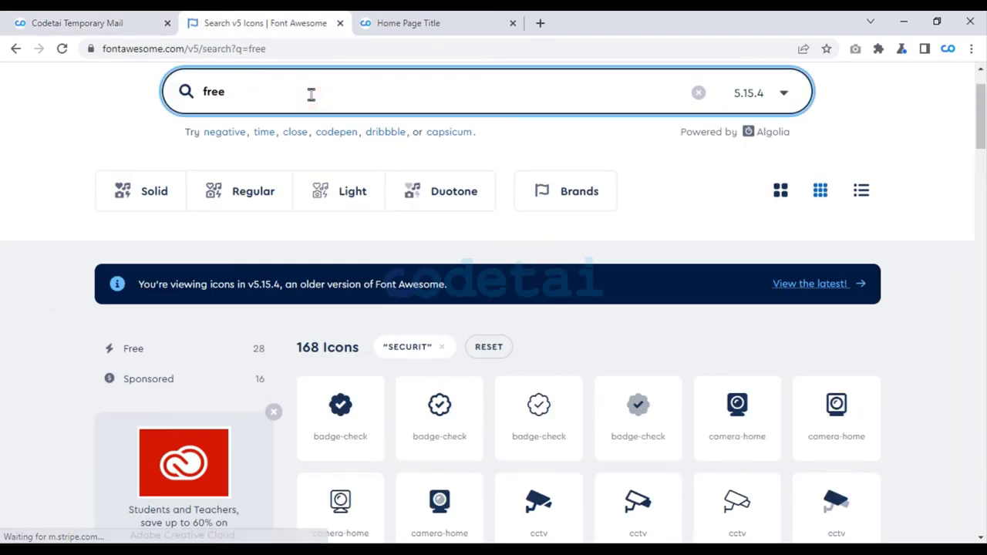
{"action": "scroll", "coordinate": [440, 332], "scroll_direction": "down", "scroll_amount": 5}
{"action": "scroll", "coordinate": [448, 360], "scroll_direction": "down", "scroll_amount": 4}
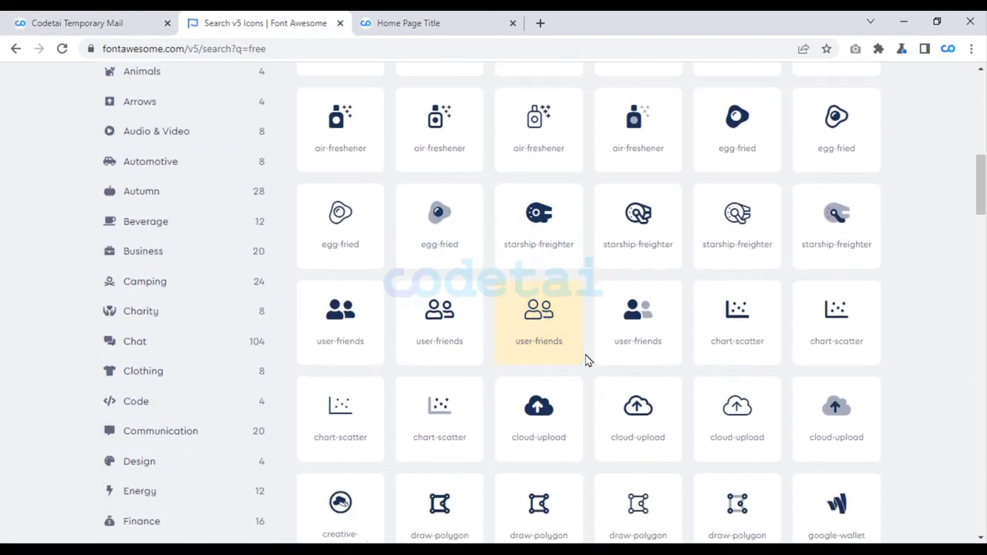
{"action": "left_click", "coordinate": [660, 261]}
{"action": "left_click", "coordinate": [621, 270]}
Step: Create the Simple & Free feature with the user-friends icon and a pasted description
{"action": "left_click", "coordinate": [77, 23]}
{"action": "right_click", "coordinate": [331, 182]}
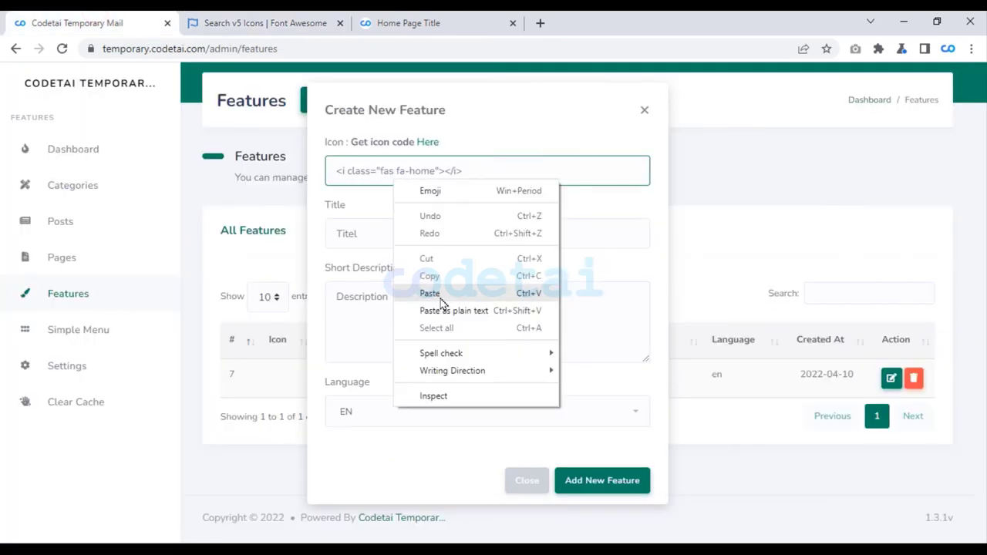
{"action": "left_click", "coordinate": [436, 290]}
{"action": "key", "text": "Tab"}
{"action": "type", "text": "Simple & Free"}
{"action": "left_click", "coordinate": [419, 319]}
{"action": "key", "text": "ctrl+v"}
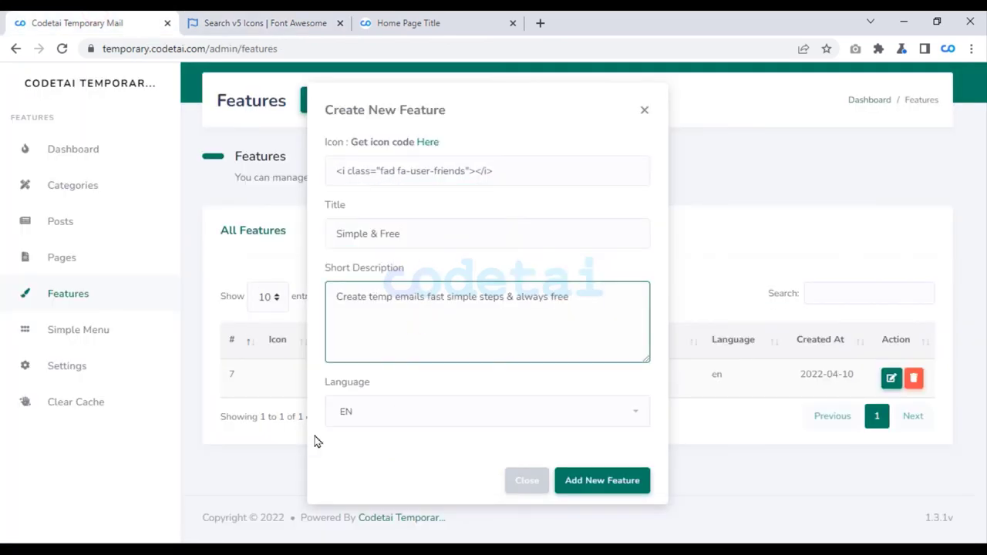
{"action": "left_click", "coordinate": [586, 479]}
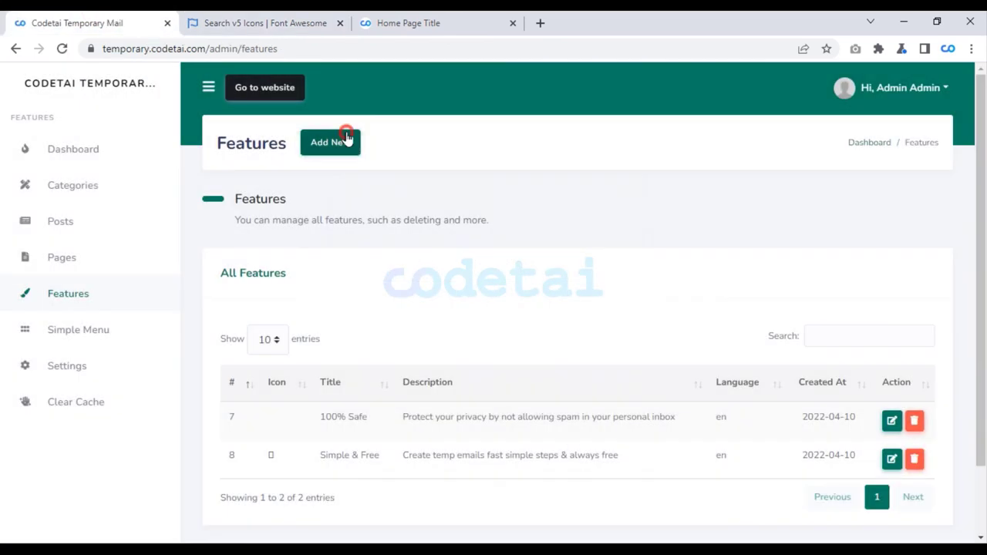
Step: Search Font Awesome for 'world' and copy the globe-europe icon code
{"action": "left_click", "coordinate": [339, 140]}
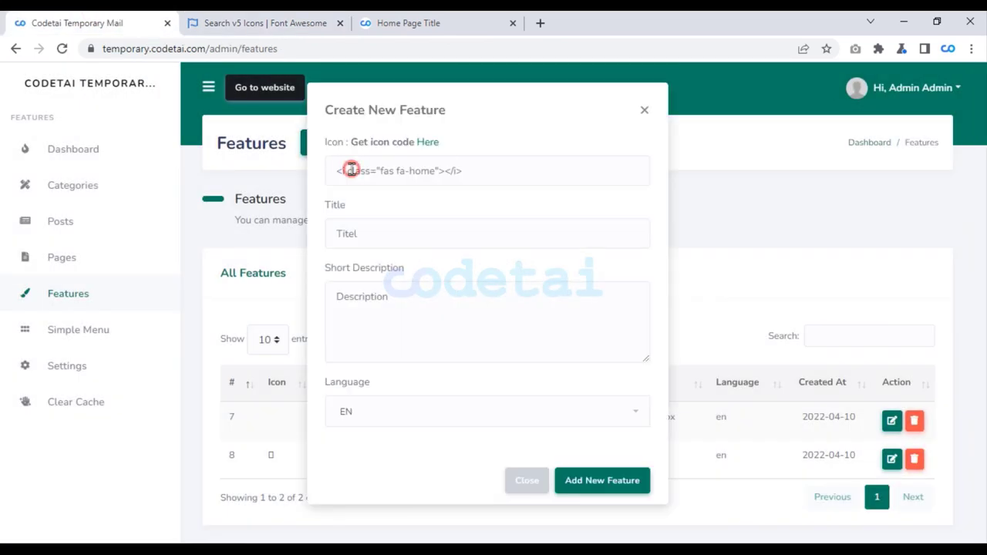
{"action": "left_click", "coordinate": [312, 20]}
{"action": "key", "text": "Escape"}
{"action": "left_click", "coordinate": [337, 169]}
{"action": "key", "text": "BackSpace"}
{"action": "key", "text": "BackSpace"}
{"action": "key", "text": "BackSpace"}
{"action": "key", "text": "BackSpace"}
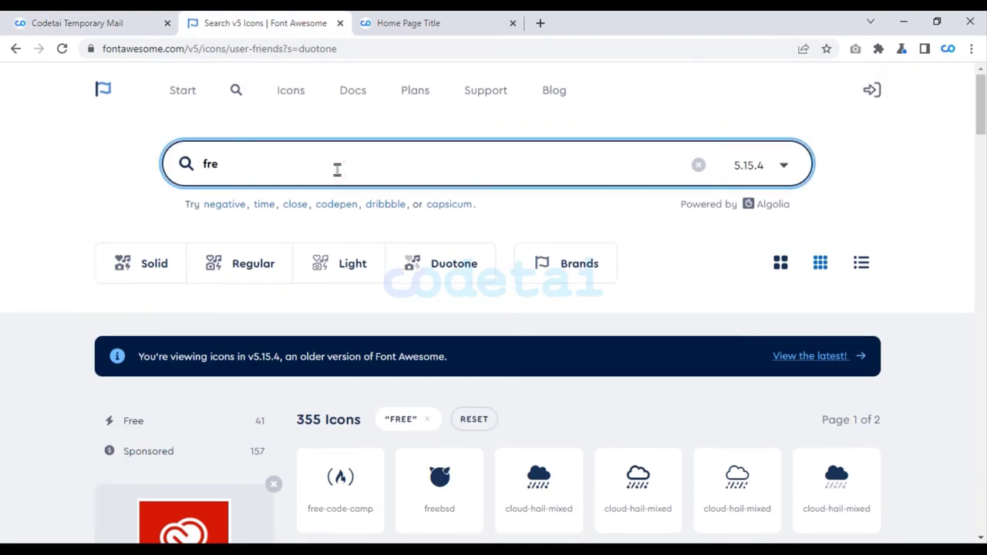
{"action": "type", "text": "world"}
{"action": "scroll", "coordinate": [469, 256], "scroll_direction": "down", "scroll_amount": 6}
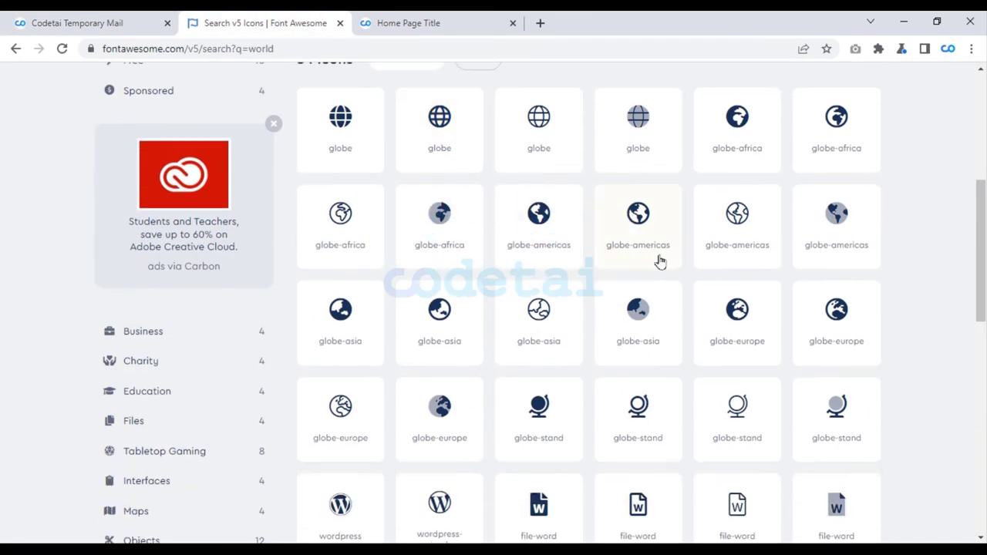
{"action": "left_click", "coordinate": [809, 316]}
{"action": "left_click", "coordinate": [668, 280]}
Step: Create the Worldwide feature with the globe-europe icon and description 'Used by professionals all around the world , try it now'
{"action": "left_click", "coordinate": [77, 22]}
{"action": "right_click", "coordinate": [396, 172]}
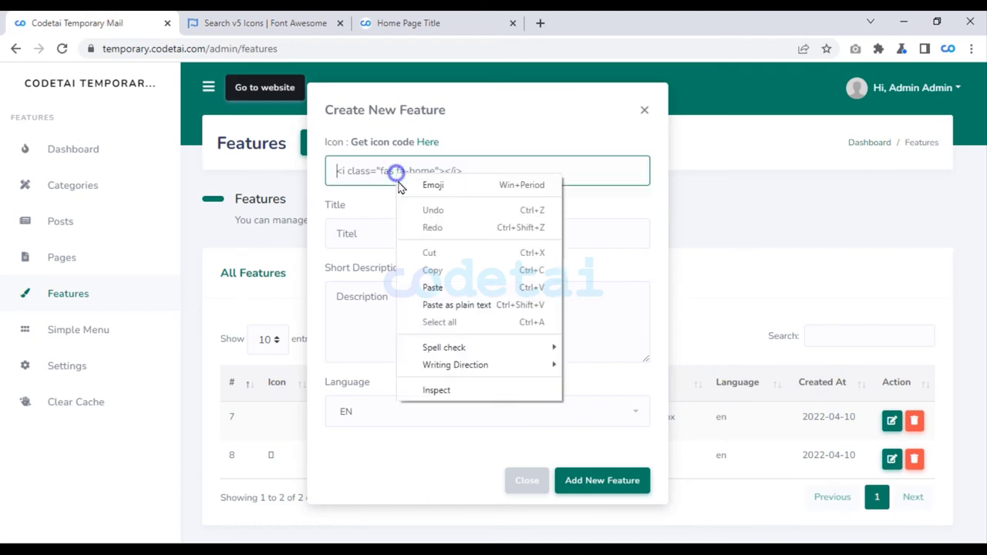
{"action": "left_click", "coordinate": [421, 287]}
{"action": "left_click", "coordinate": [431, 240]}
{"action": "type", "text": "Worldwide"}
{"action": "left_click", "coordinate": [489, 302]}
{"action": "type", "text": "Used by professionals all around the world , try it now"}
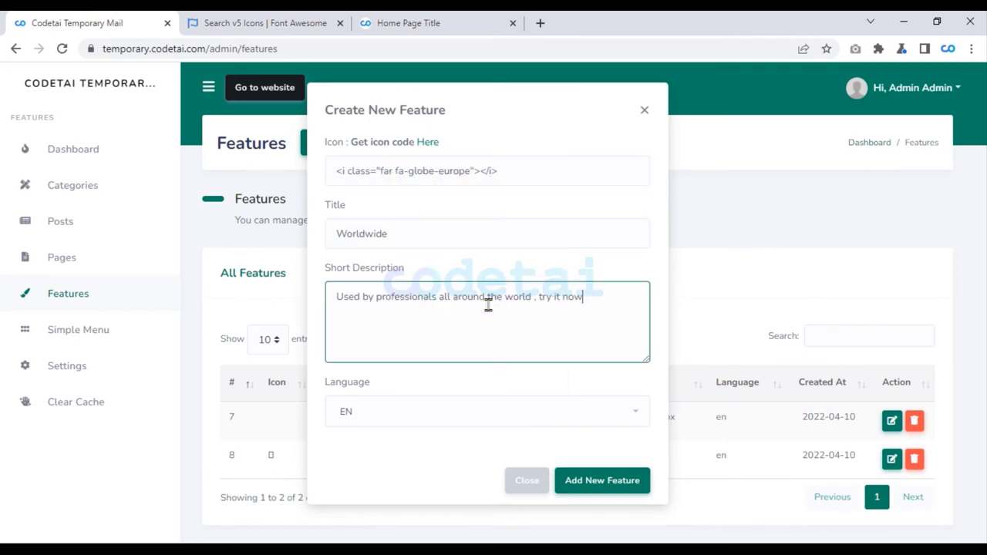
{"action": "left_click", "coordinate": [599, 480]}
{"action": "left_click", "coordinate": [409, 22]}
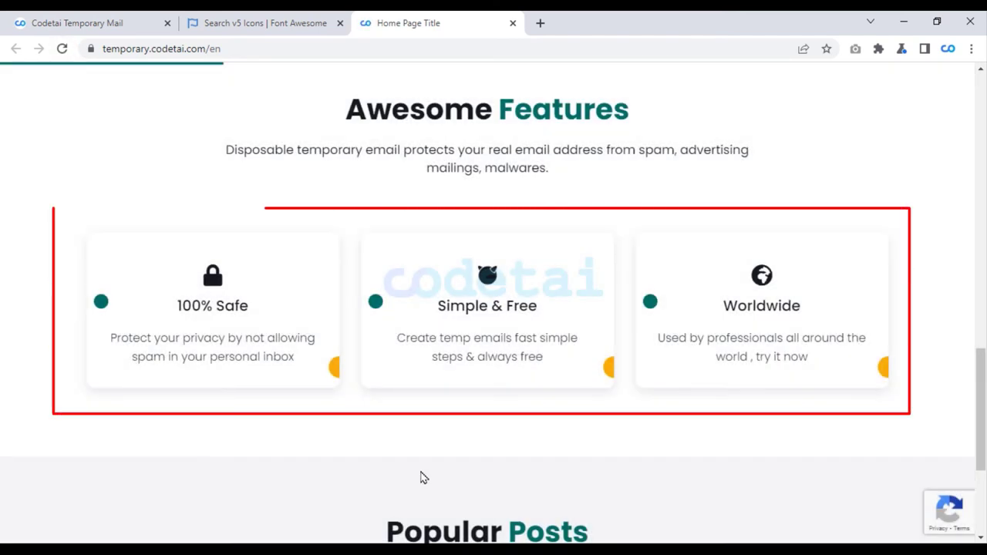
Step: Slide the Awesome Features carousel back and forth to review the three feature cards
{"action": "left_click_drag", "start_coordinate": [517, 378], "coordinate": [337, 334]}
{"action": "left_click_drag", "start_coordinate": [485, 348], "coordinate": [353, 337]}
{"action": "left_click_drag", "start_coordinate": [406, 315], "coordinate": [381, 362]}
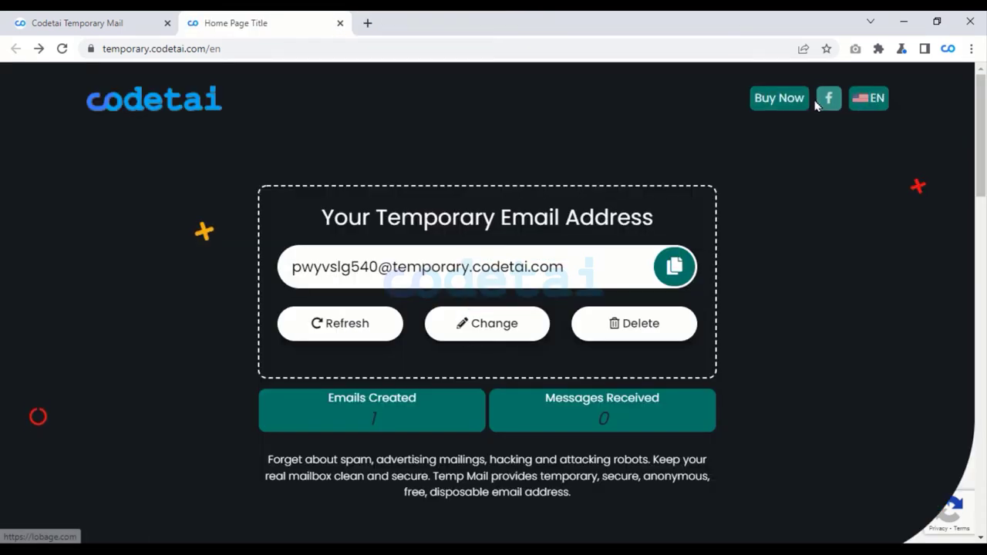
{"action": "left_click", "coordinate": [98, 17]}
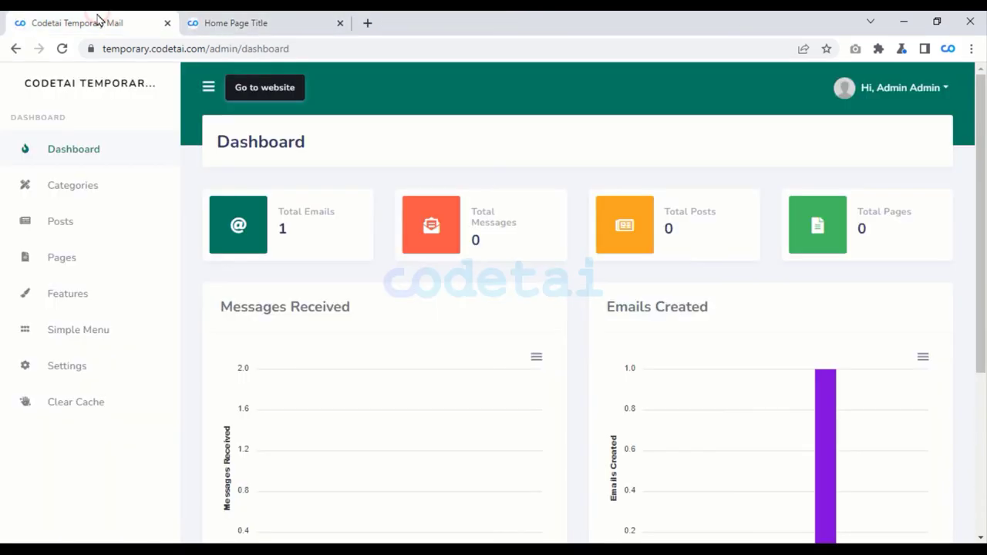
Step: Delete the Buy Now and Facebook links from the Simple Menu list
{"action": "left_click", "coordinate": [106, 330]}
{"action": "scroll", "coordinate": [282, 437], "scroll_direction": "down", "scroll_amount": 1}
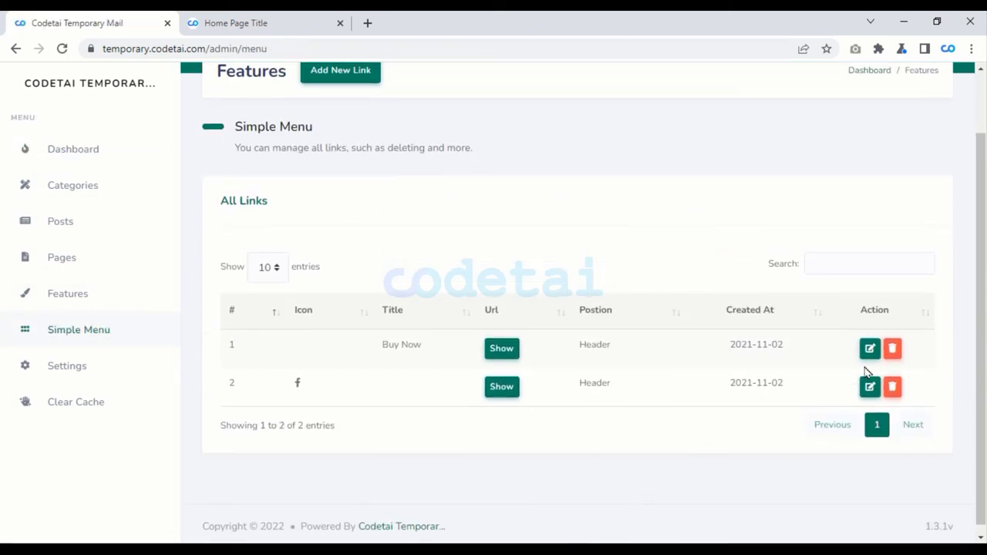
{"action": "left_click", "coordinate": [896, 351]}
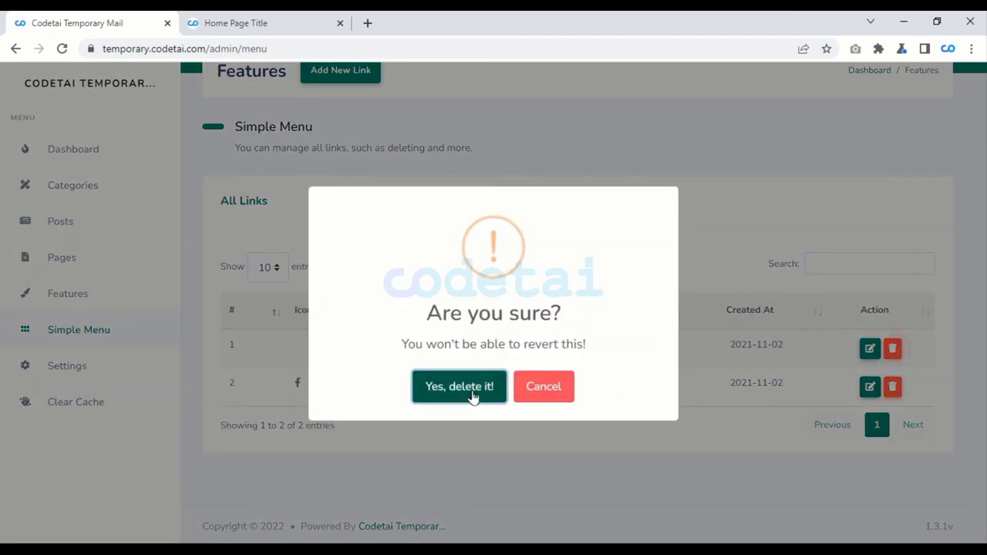
{"action": "left_click", "coordinate": [469, 391]}
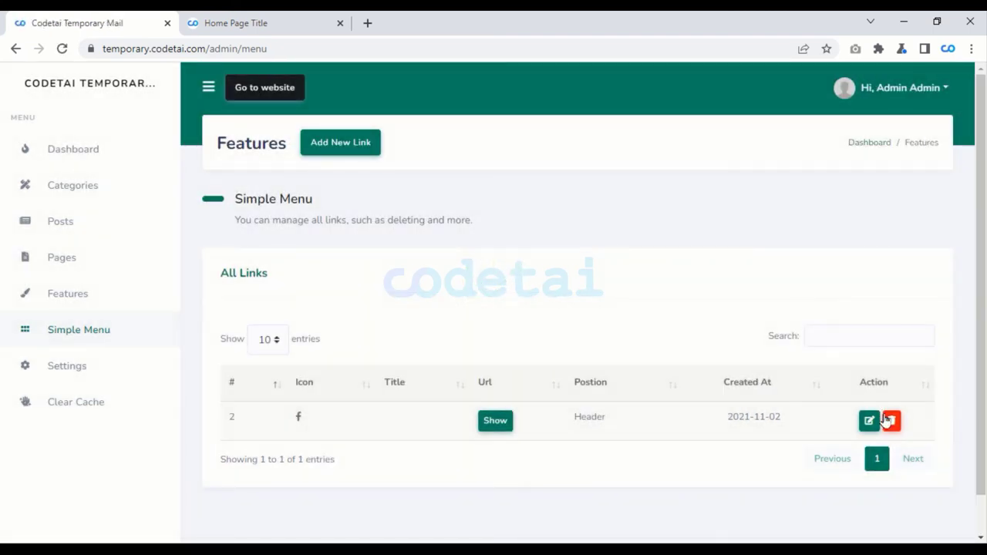
{"action": "left_click", "coordinate": [891, 420]}
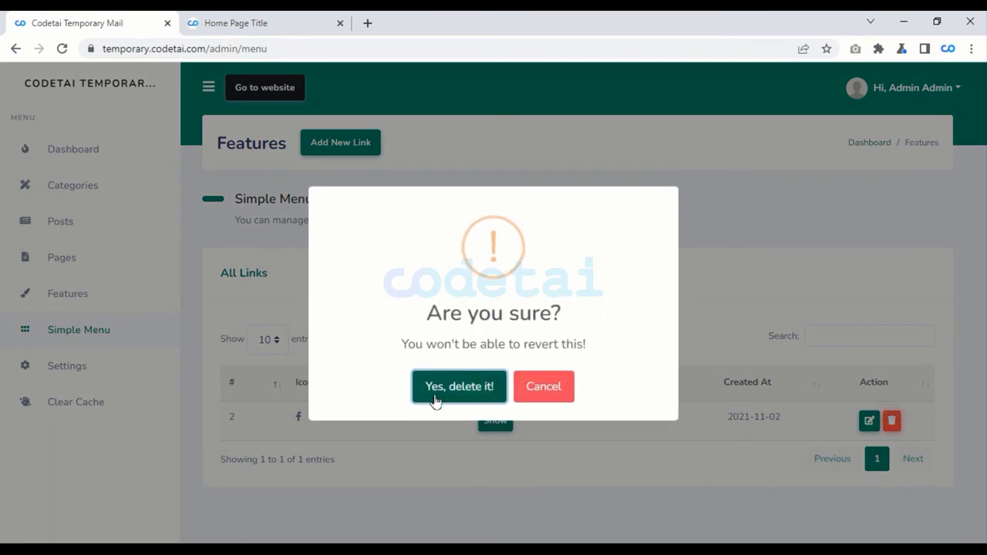
{"action": "left_click", "coordinate": [436, 394]}
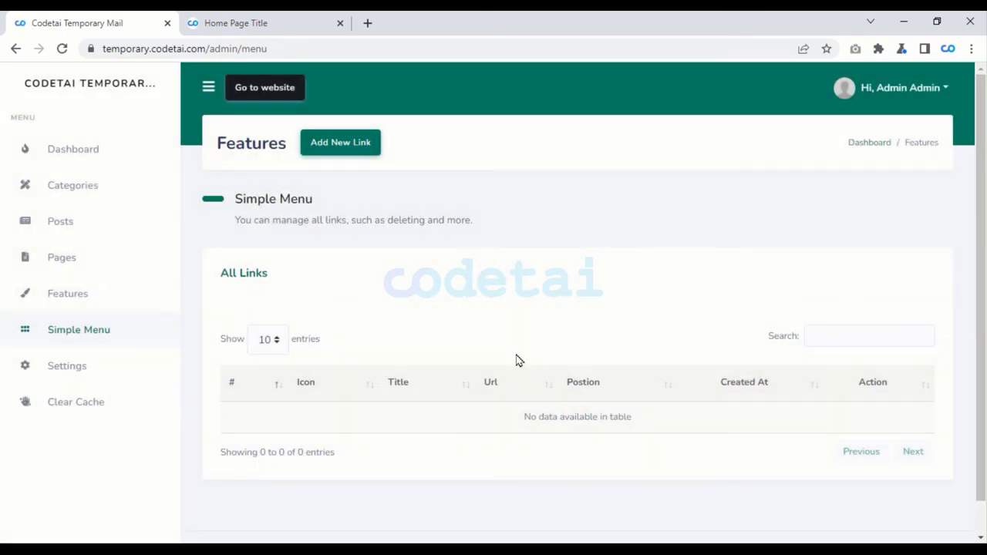
Step: Start a new menu link and copy the Facebook icon code from Font Awesome
{"action": "left_click", "coordinate": [358, 158]}
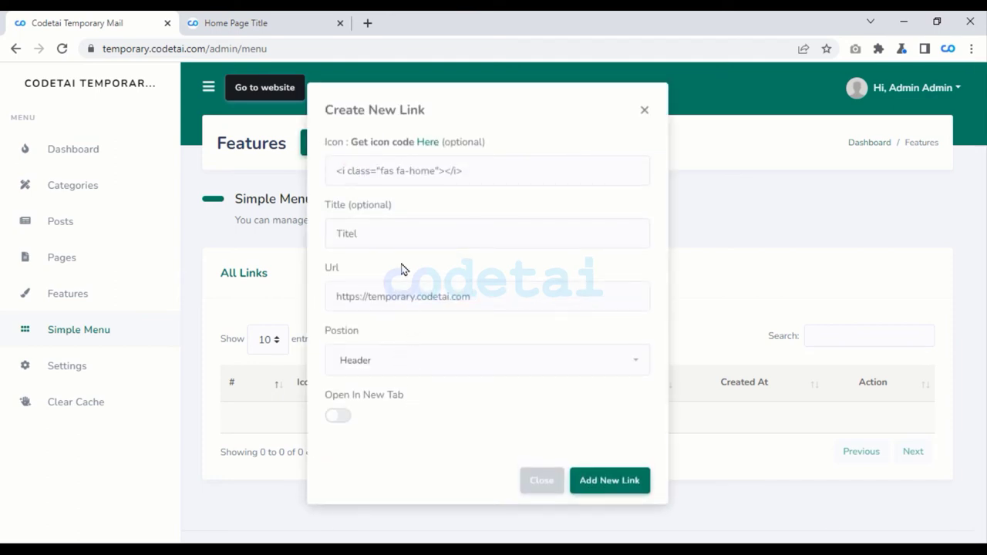
{"action": "right_click", "coordinate": [419, 146]}
{"action": "left_click", "coordinate": [437, 154]}
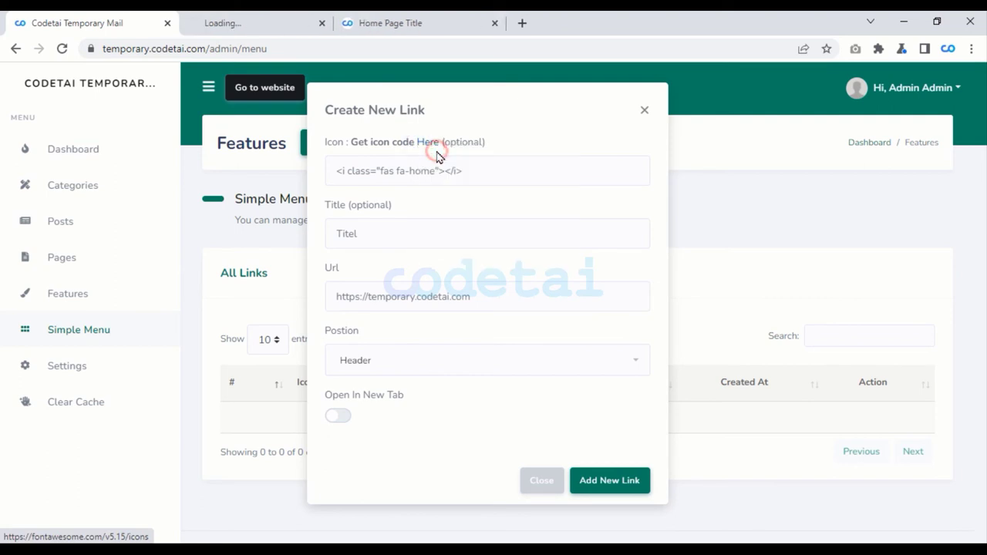
{"action": "left_click", "coordinate": [301, 20]}
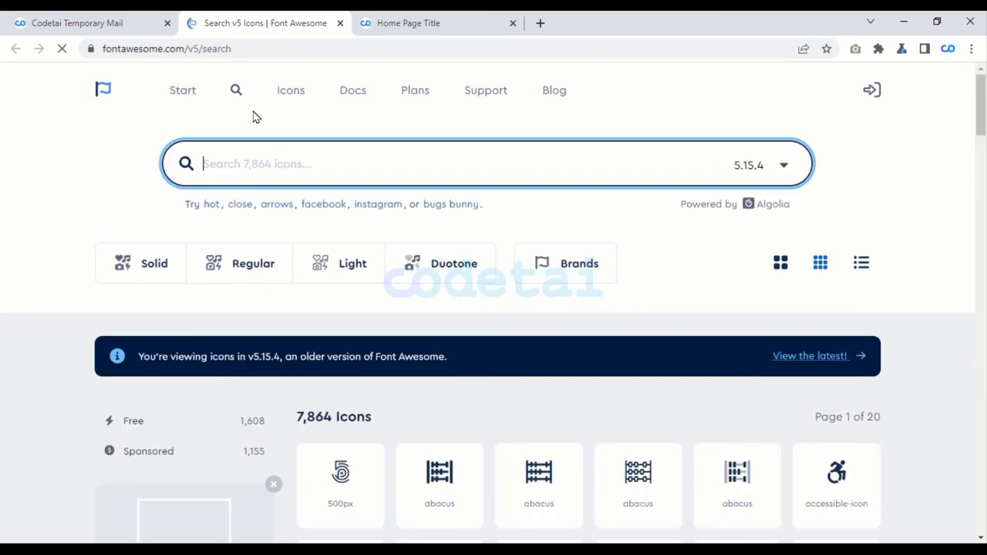
{"action": "type", "text": "facebook"}
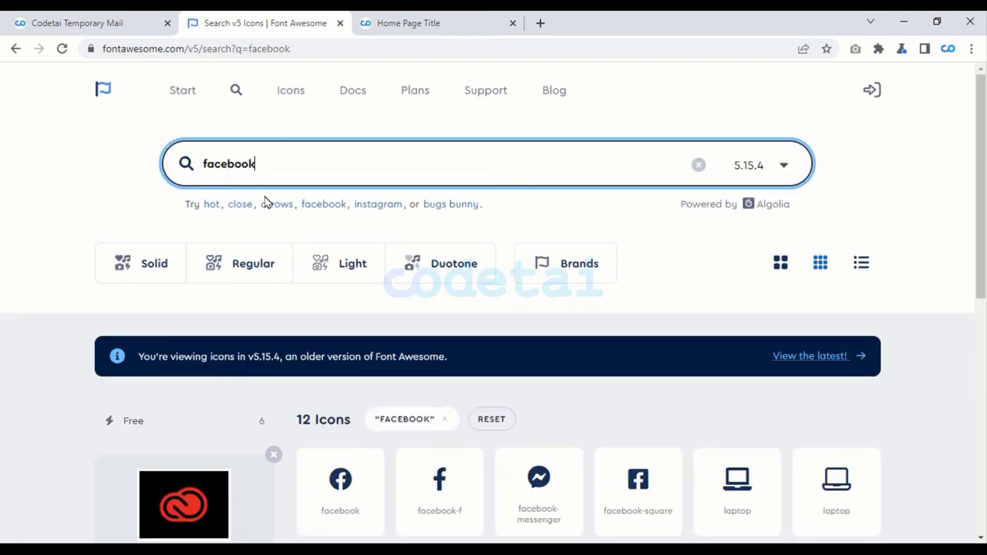
{"action": "scroll", "coordinate": [286, 223], "scroll_direction": "down", "scroll_amount": 3}
{"action": "left_click", "coordinate": [358, 287]}
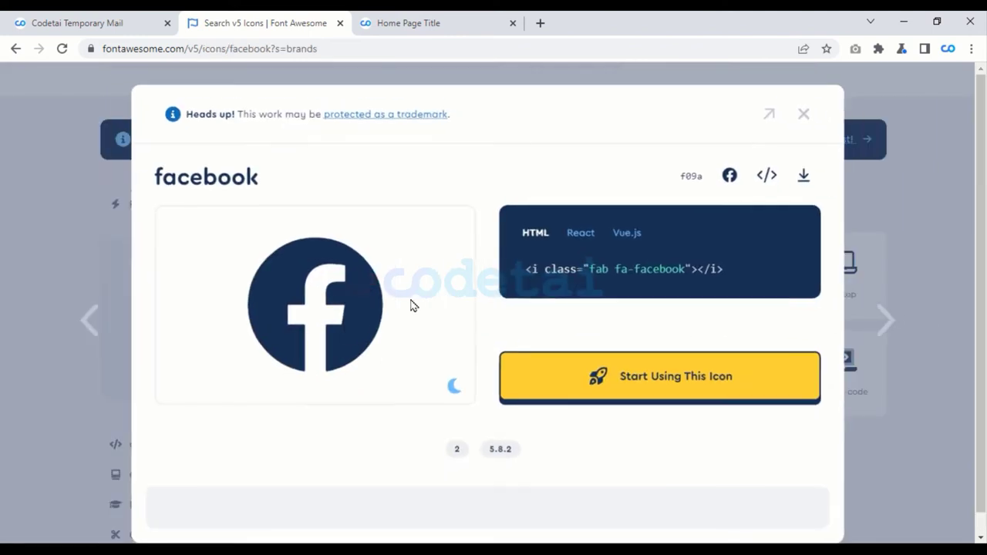
{"action": "left_click", "coordinate": [613, 276]}
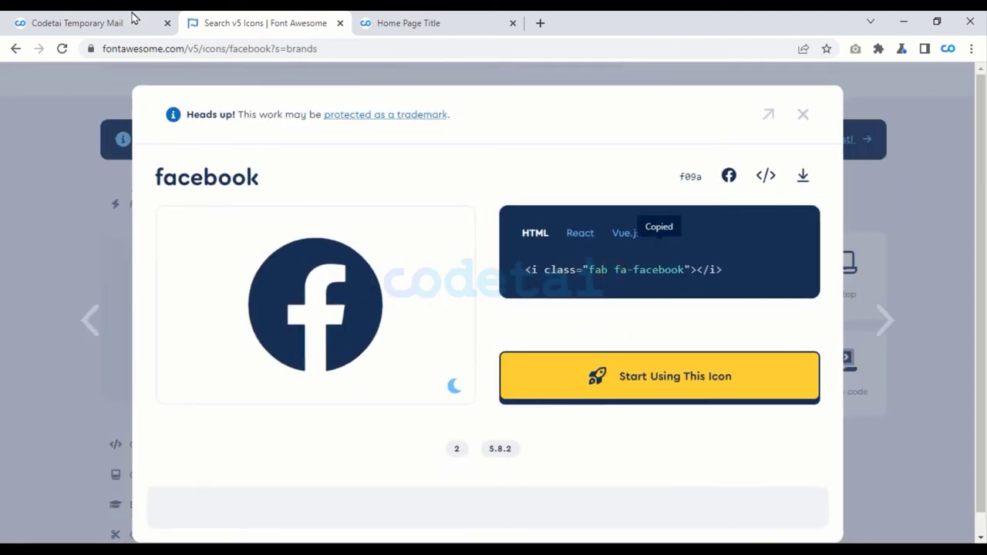
Step: Create the link with the Facebook icon and page URL, Header position, opening in a new tab
{"action": "left_click", "coordinate": [127, 22]}
{"action": "right_click", "coordinate": [393, 175]}
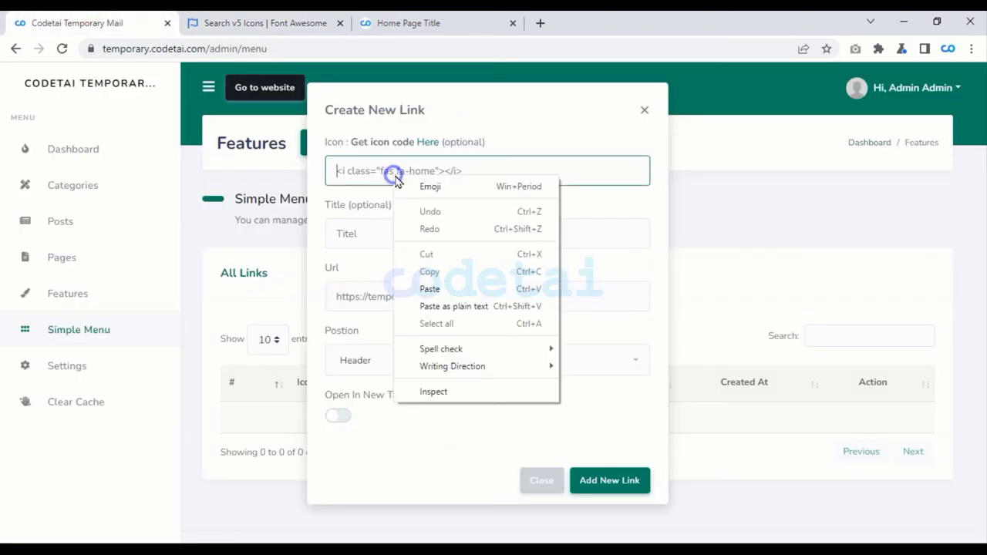
{"action": "left_click", "coordinate": [428, 283]}
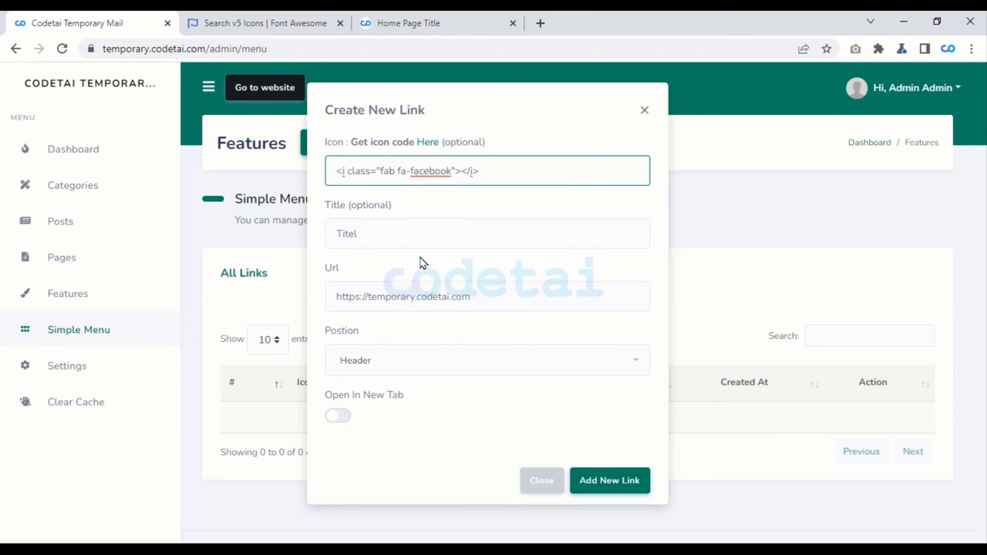
{"action": "left_click", "coordinate": [415, 297]}
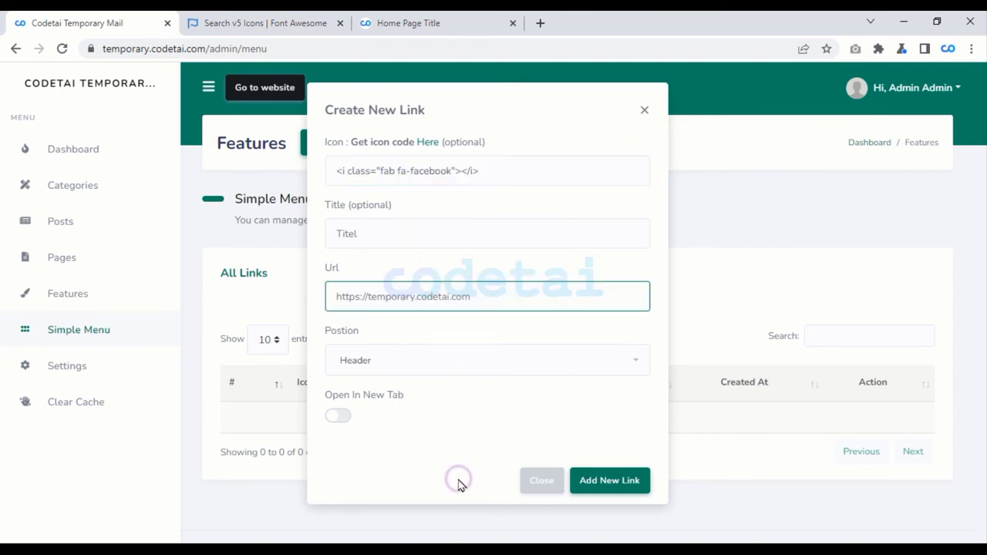
{"action": "right_click", "coordinate": [431, 295]}
{"action": "left_click", "coordinate": [466, 406]}
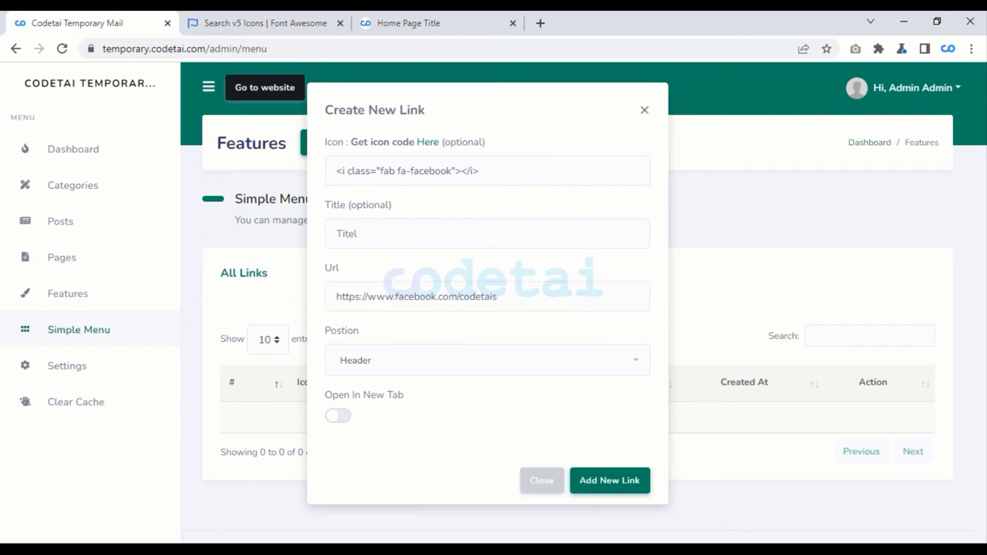
{"action": "left_click", "coordinate": [384, 362]}
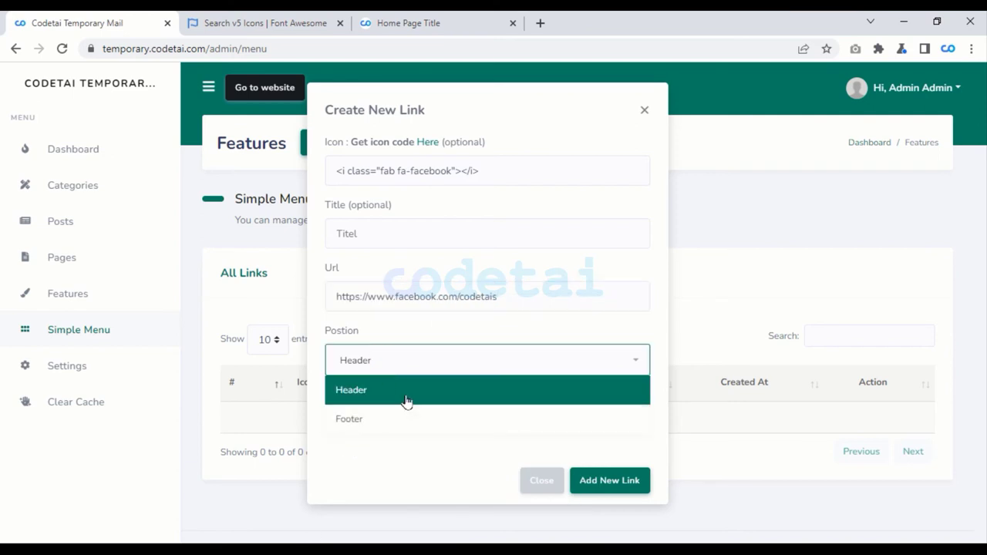
{"action": "left_click", "coordinate": [405, 397]}
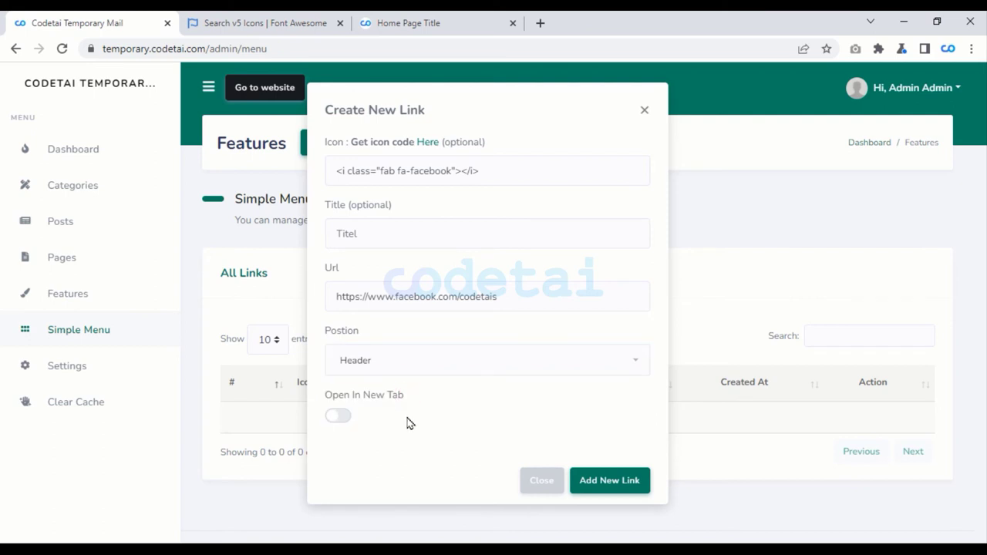
{"action": "left_click", "coordinate": [346, 418]}
{"action": "left_click", "coordinate": [594, 485]}
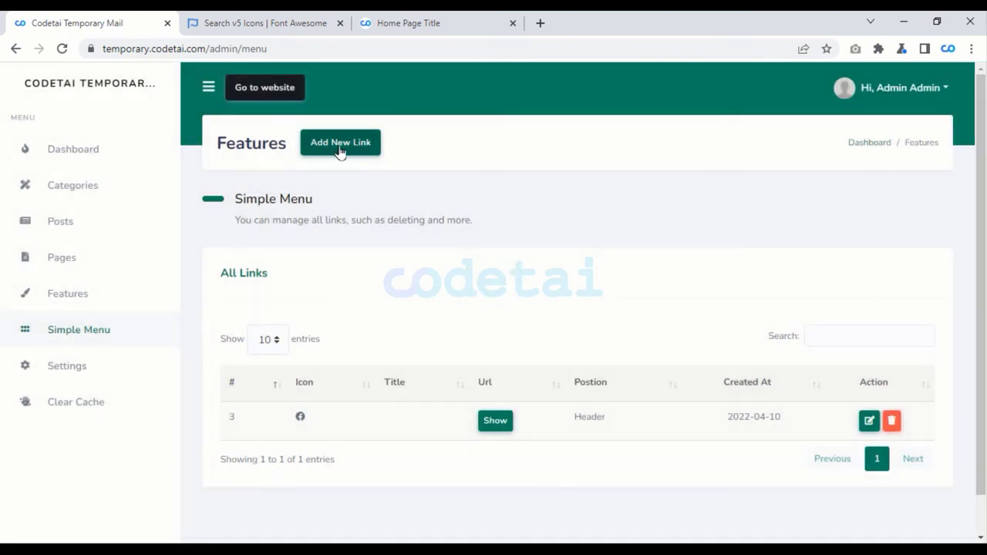
Step: Add an Instagram header link with the Font Awesome instagram icon and Instagram URL
{"action": "left_click", "coordinate": [346, 148]}
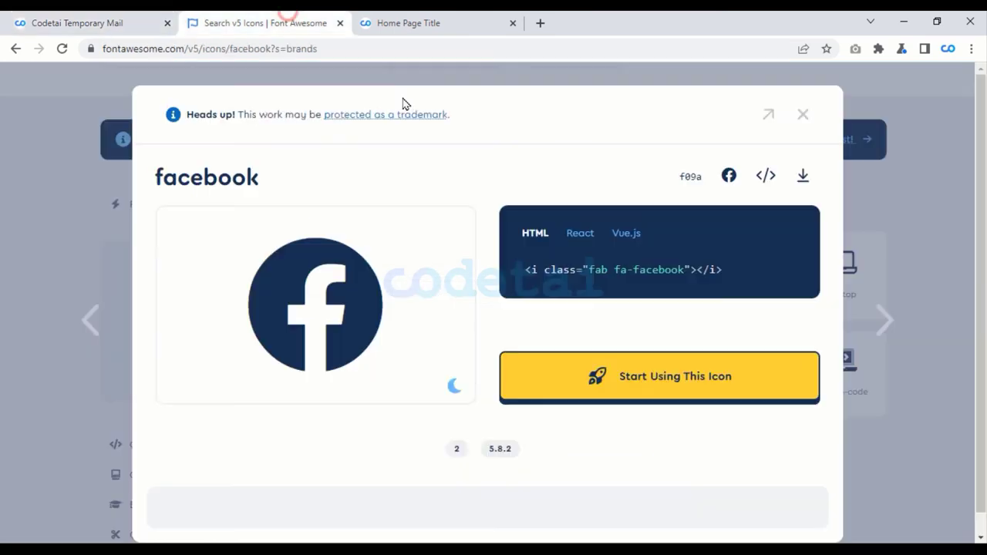
{"action": "key", "text": "Escape"}
{"action": "left_click", "coordinate": [315, 88]}
{"action": "key", "text": "BackSpace"}
{"action": "key", "text": "BackSpace"}
{"action": "key", "text": "BackSpace"}
{"action": "key", "text": "BackSpace"}
{"action": "key", "text": "BackSpace"}
{"action": "key", "text": "BackSpace"}
{"action": "key", "text": "BackSpace"}
{"action": "key", "text": "BackSpace"}
{"action": "type", "text": "insta"}
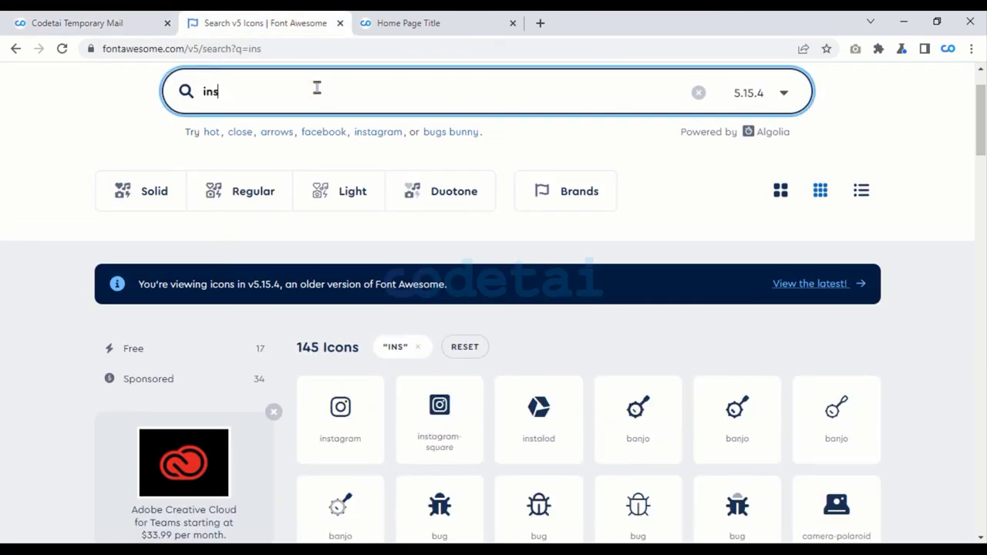
{"action": "type", "text": "gra"}
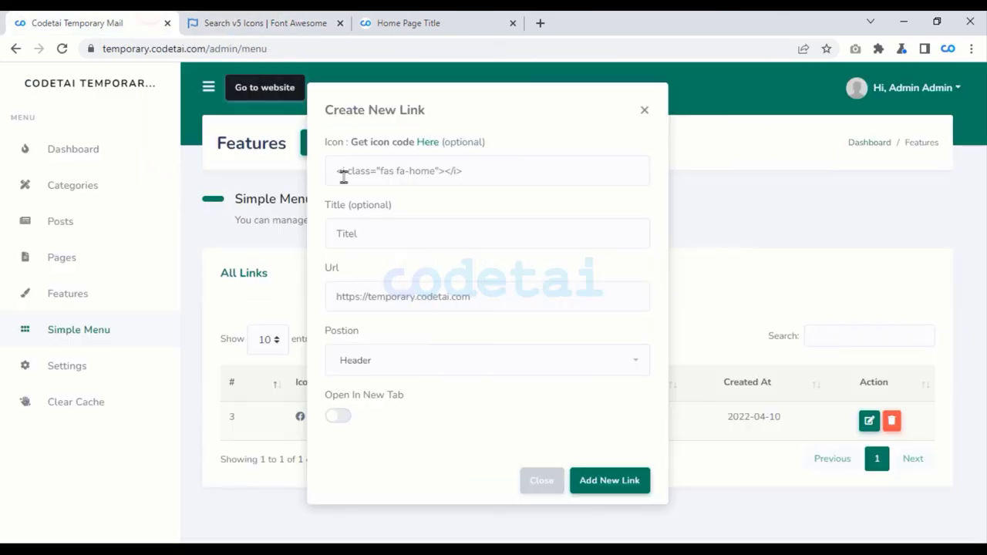
{"action": "left_click", "coordinate": [342, 170]}
{"action": "key", "text": "ctrl+v"}
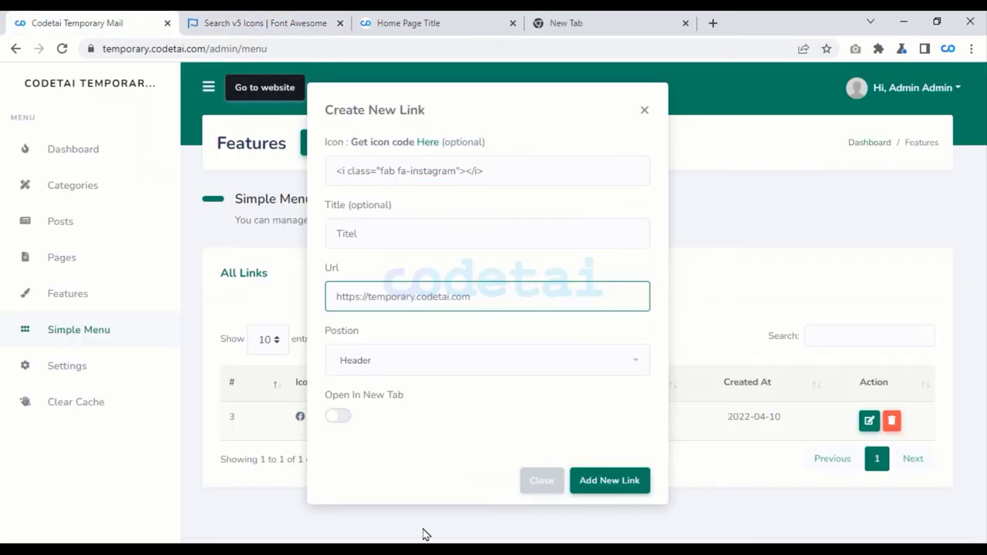
{"action": "key", "text": "ctrl+v"}
{"action": "left_click", "coordinate": [348, 414]}
{"action": "left_click", "coordinate": [610, 480]}
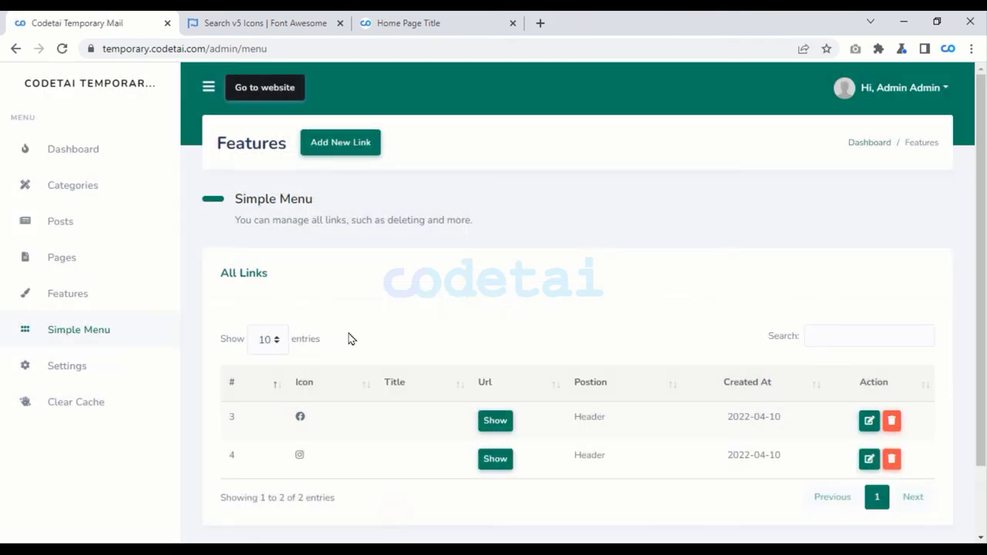
Step: Add a Twitter header link with the twitter icon, set to open in a new tab
{"action": "left_click", "coordinate": [266, 22]}
{"action": "key", "text": "Escape"}
{"action": "left_click", "coordinate": [311, 161]}
{"action": "key", "text": "BackSpace"}
{"action": "key", "text": "BackSpace"}
{"action": "key", "text": "BackSpace"}
{"action": "key", "text": "BackSpace"}
{"action": "key", "text": "BackSpace"}
{"action": "key", "text": "BackSpace"}
{"action": "key", "text": "BackSpace"}
{"action": "key", "text": "BackSpace"}
{"action": "key", "text": "BackSpace"}
{"action": "type", "text": "twtter"}
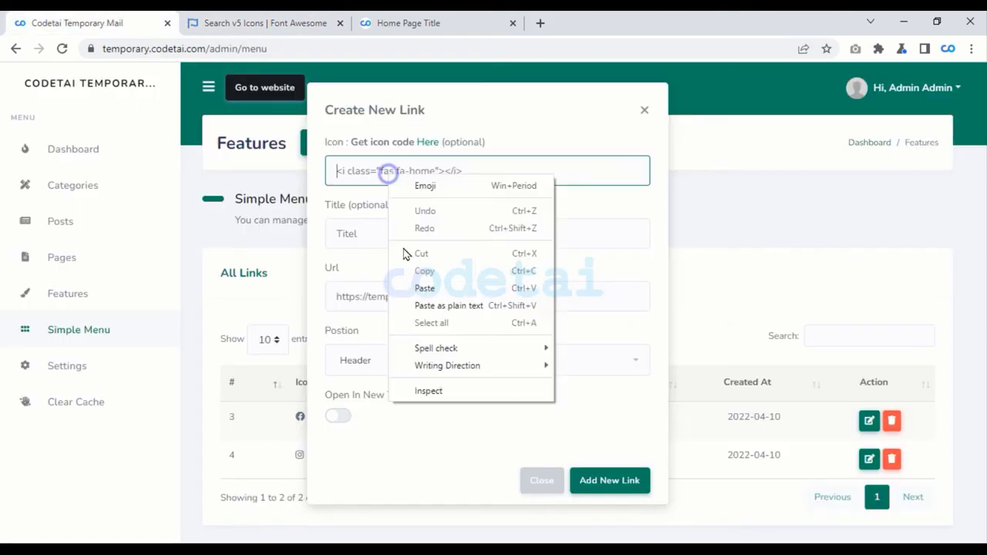
{"action": "left_click", "coordinate": [423, 286]}
{"action": "left_click", "coordinate": [339, 416]}
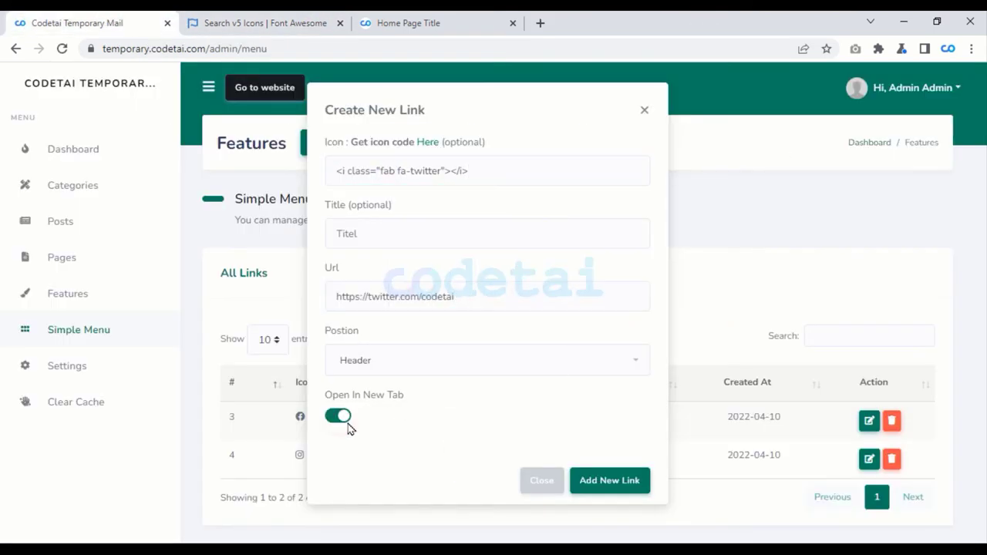
{"action": "left_click", "coordinate": [610, 480]}
{"action": "scroll", "coordinate": [552, 391], "scroll_direction": "down", "scroll_amount": 1}
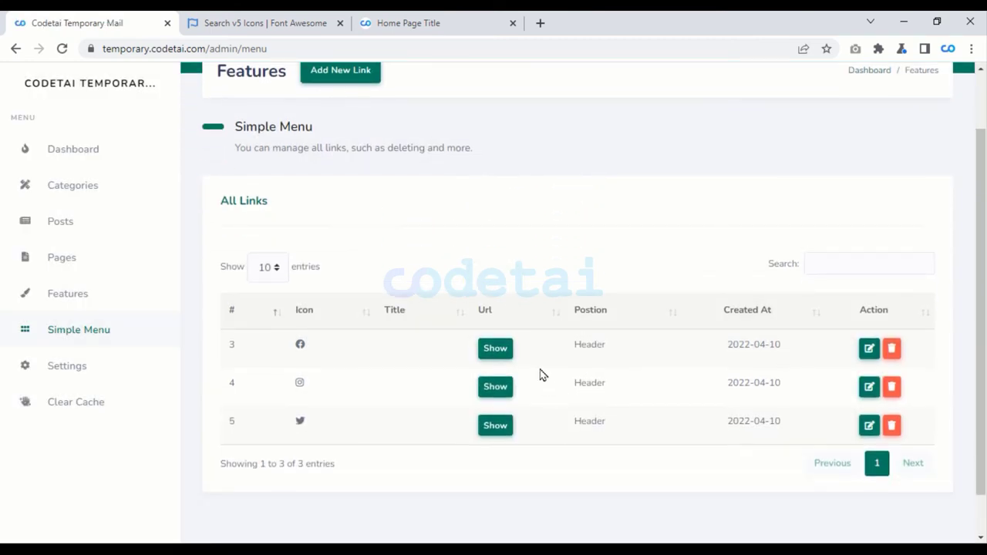
{"action": "left_click", "coordinate": [420, 23]}
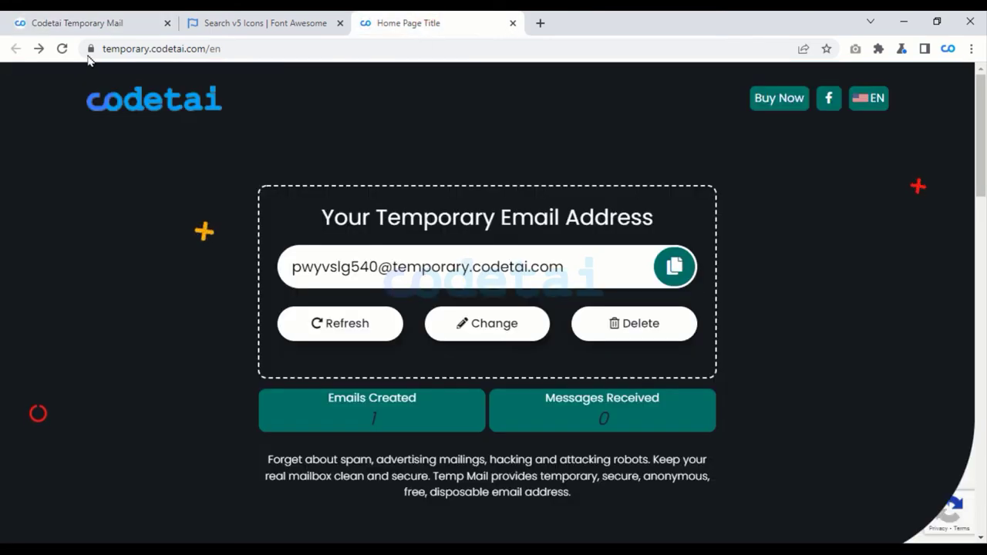
Step: Reload the homepage to check the new Facebook, Instagram and Twitter header icons, scrolling down to the footer
{"action": "left_click", "coordinate": [63, 49]}
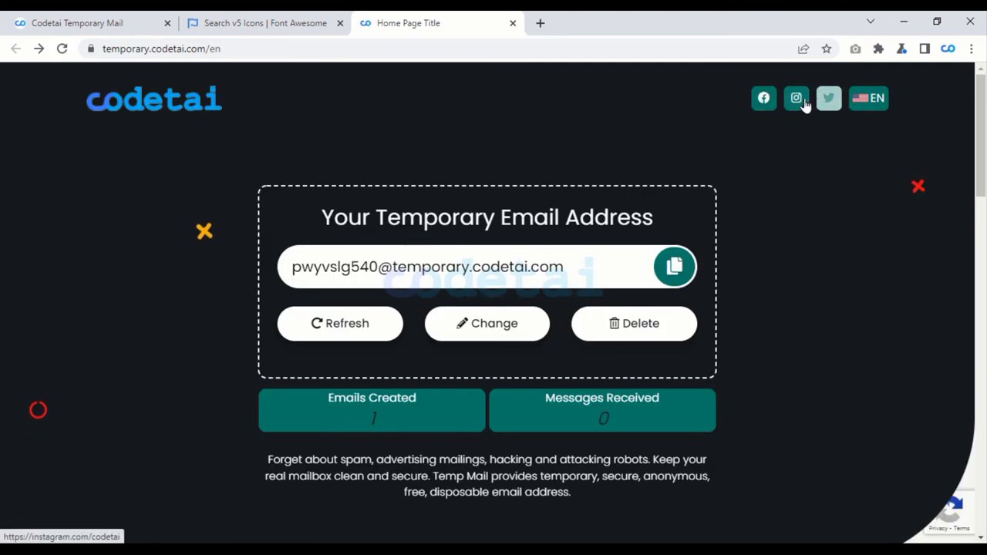
{"action": "scroll", "coordinate": [789, 370], "scroll_direction": "down", "scroll_amount": 10}
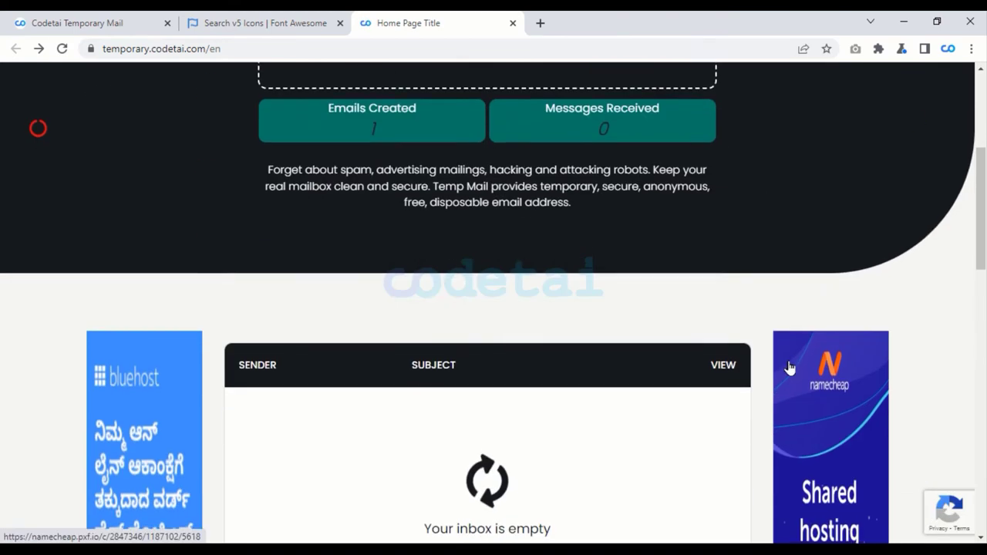
{"action": "scroll", "coordinate": [815, 443], "scroll_direction": "down", "scroll_amount": 5}
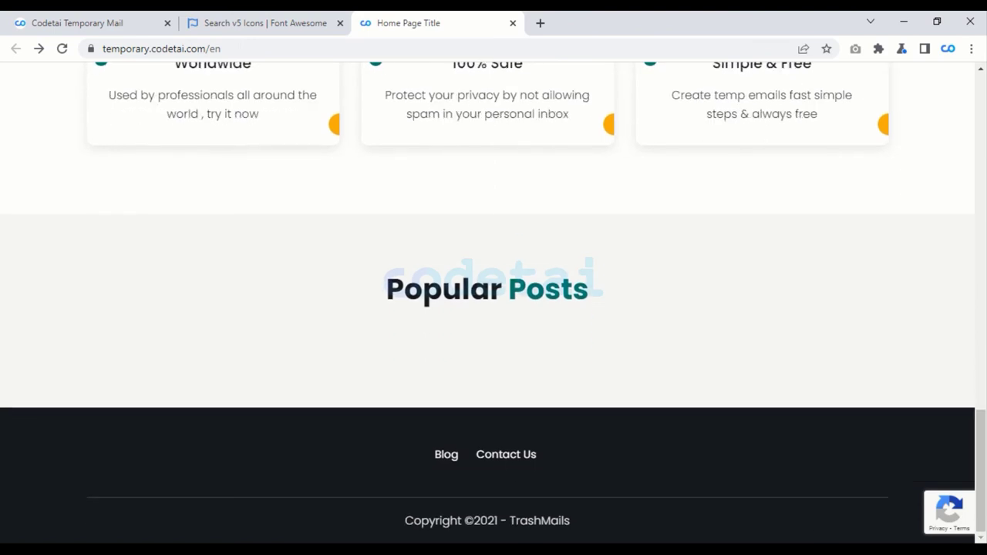
{"action": "left_click", "coordinate": [146, 22]}
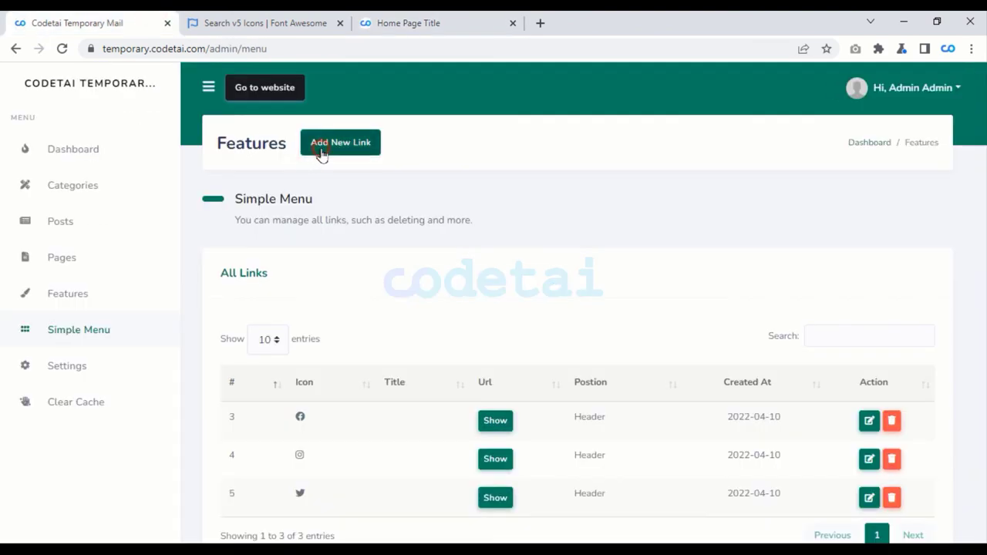
Step: Start a new link and copy the google-play icon code from Font Awesome
{"action": "left_click", "coordinate": [322, 152]}
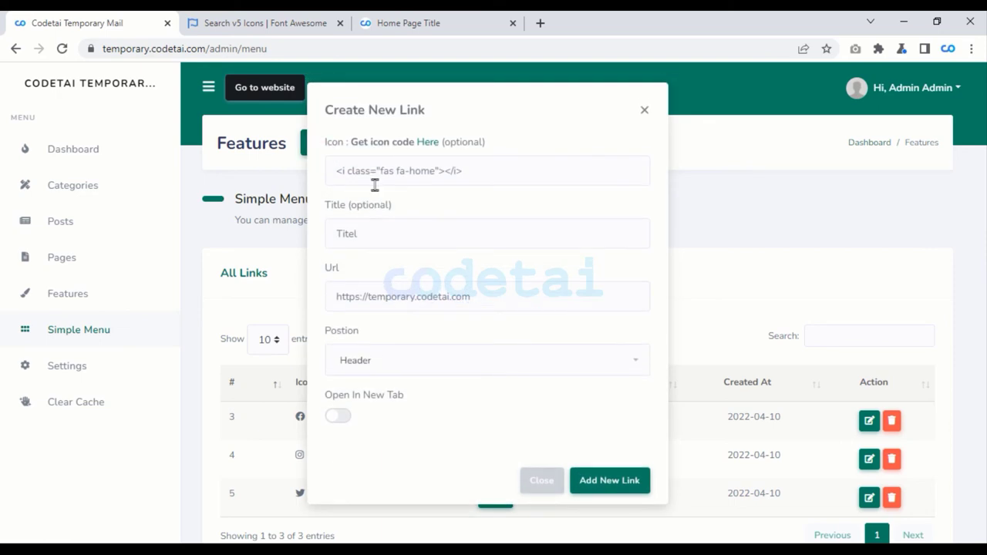
{"action": "left_click", "coordinate": [286, 21]}
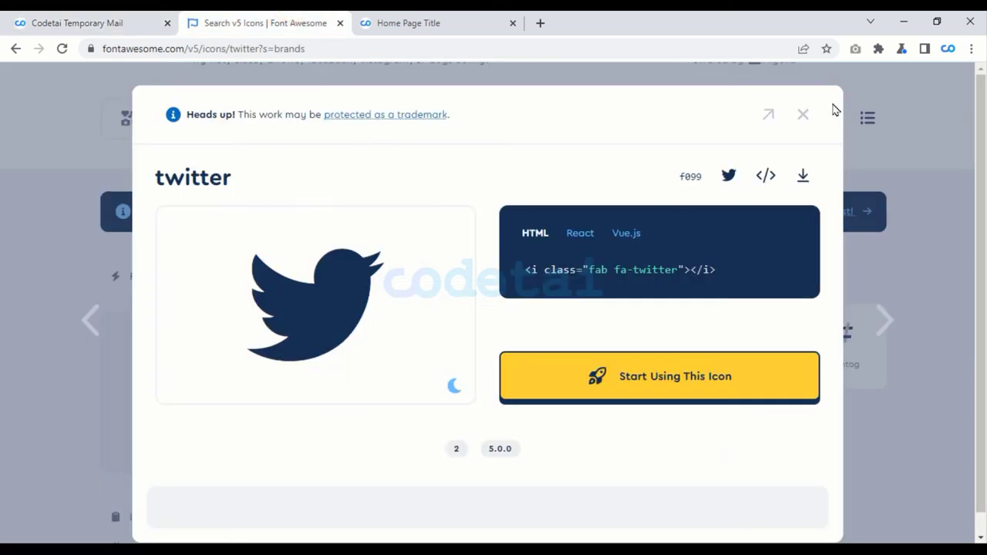
{"action": "left_click", "coordinate": [800, 113]}
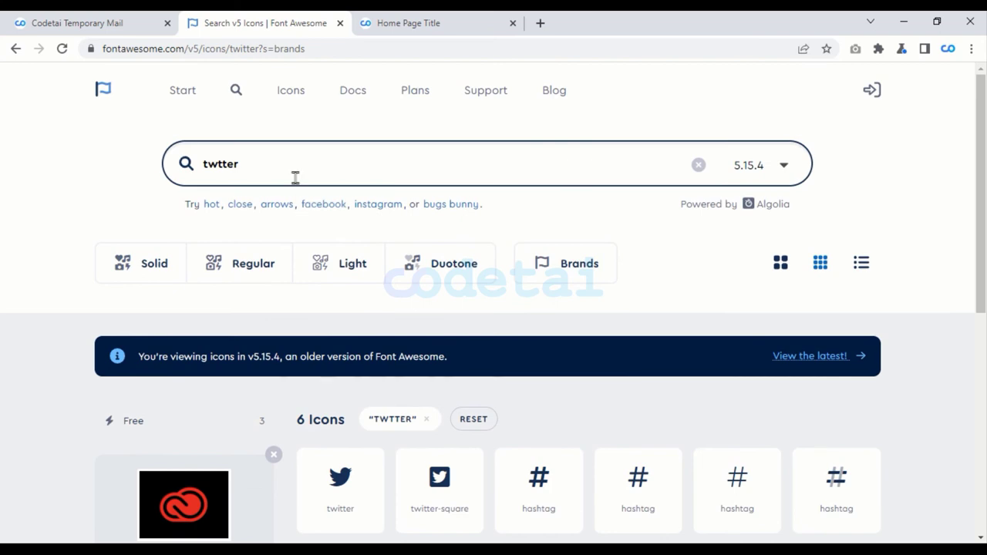
{"action": "left_click", "coordinate": [296, 178]}
{"action": "key", "text": "BackSpace"}
{"action": "key", "text": "BackSpace"}
{"action": "key", "text": "BackSpace"}
{"action": "key", "text": "BackSpace"}
{"action": "key", "text": "BackSpace"}
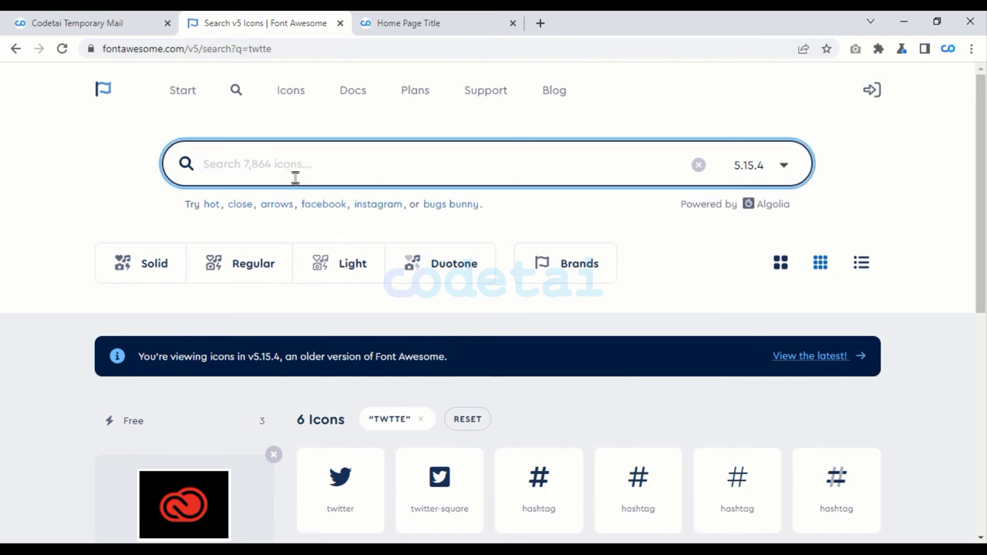
{"action": "type", "text": "play"}
{"action": "scroll", "coordinate": [411, 288], "scroll_direction": "down", "scroll_amount": 4}
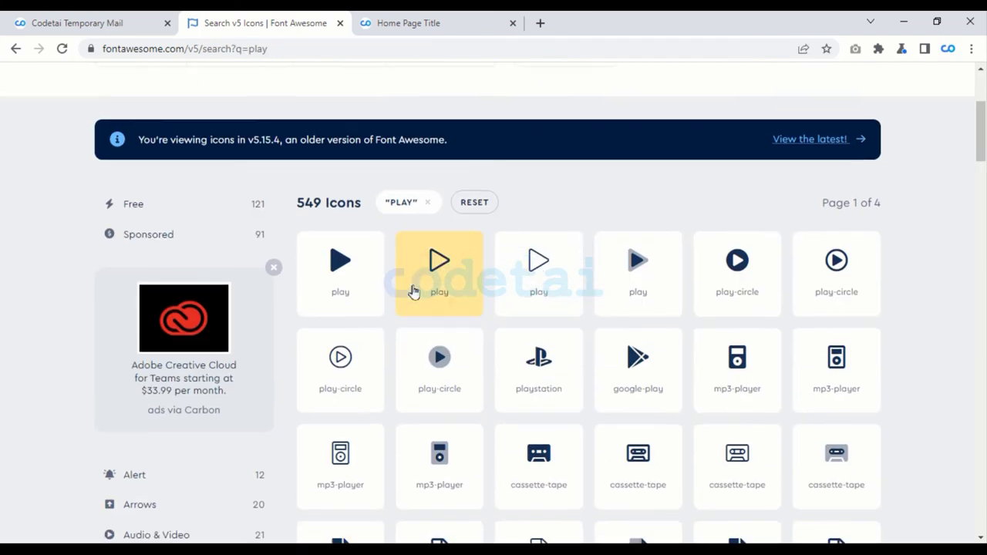
{"action": "left_click", "coordinate": [606, 298]}
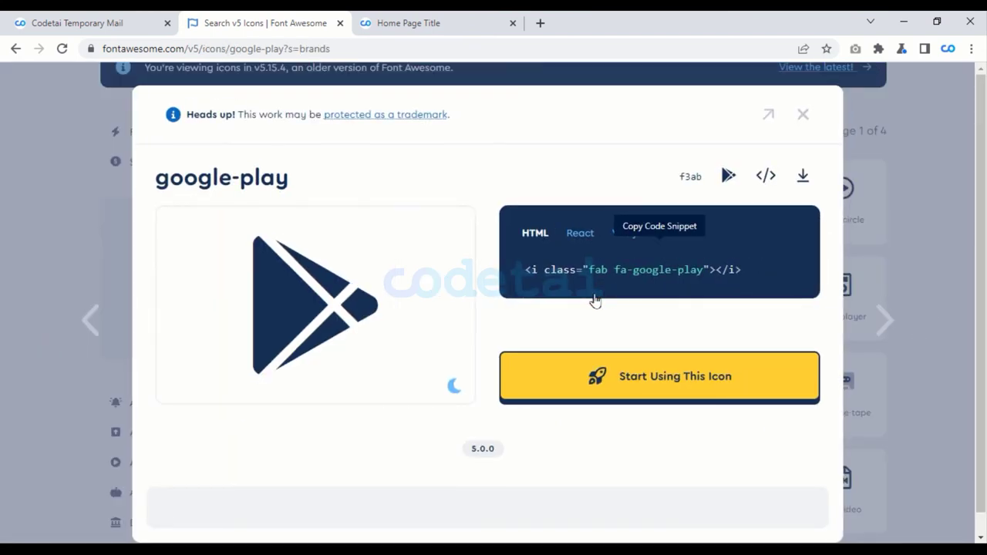
{"action": "left_click", "coordinate": [600, 272]}
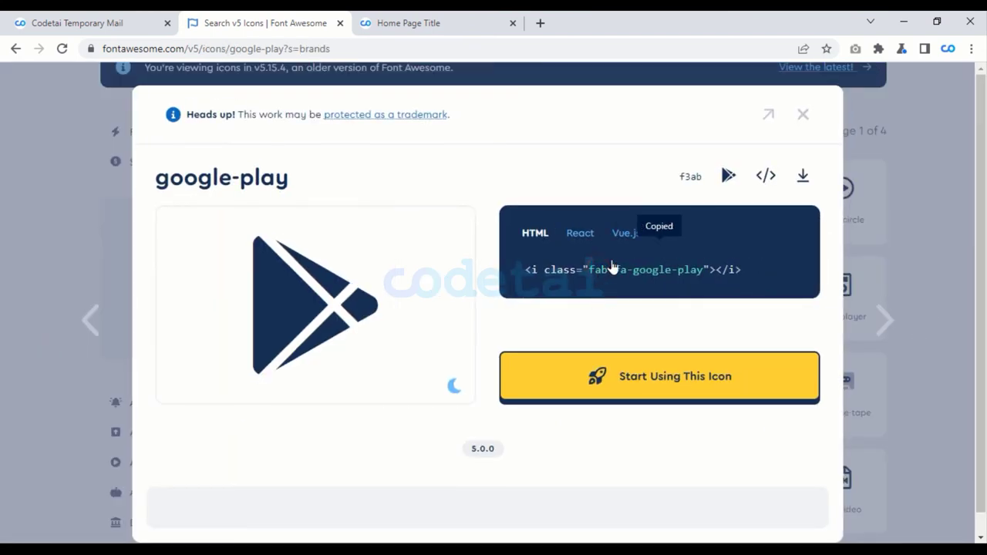
{"action": "left_click", "coordinate": [802, 115]}
Step: Paste the fab fa-google-play code into the Icon field and begin the Google Play title
{"action": "left_click", "coordinate": [138, 19]}
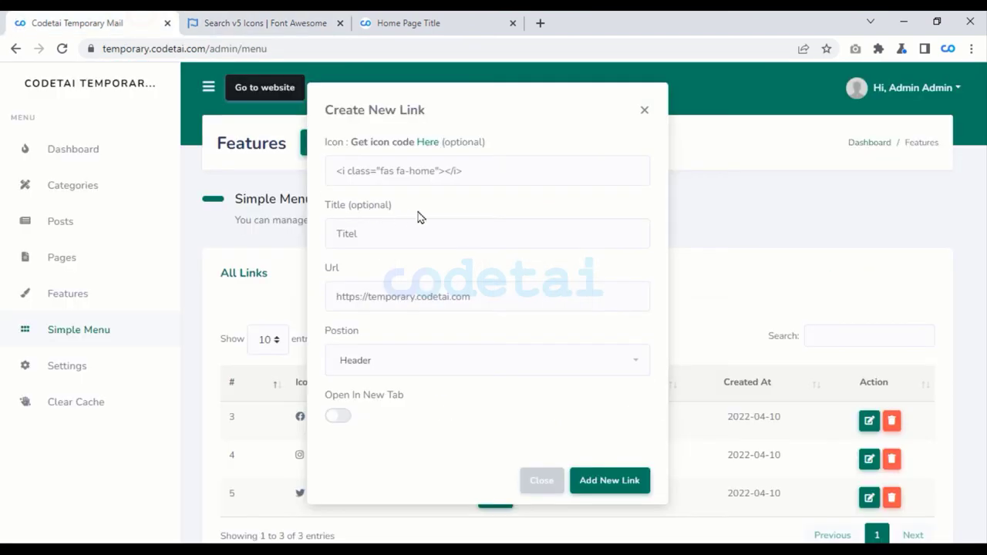
{"action": "left_click", "coordinate": [407, 175]}
{"action": "right_click", "coordinate": [408, 174]}
{"action": "left_click", "coordinate": [440, 286]}
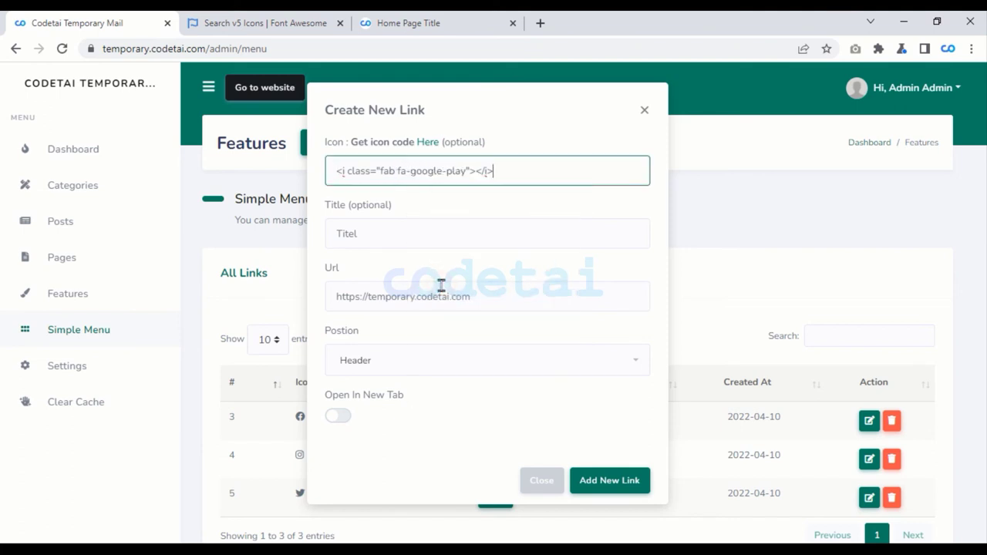
{"action": "left_click", "coordinate": [418, 234]}
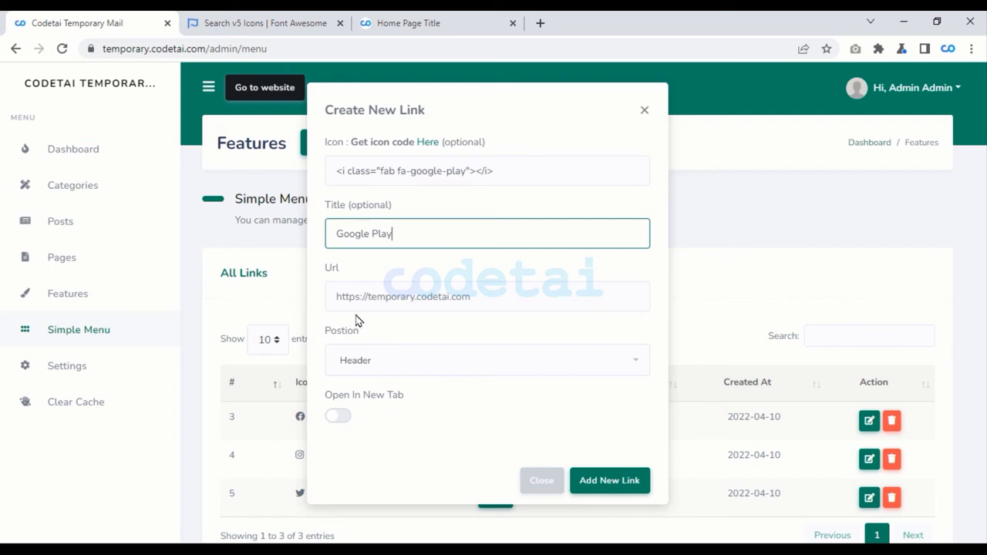
Step: Save the Google Play link with address '#', placed in the Footer, opening in a new tab
{"action": "left_click", "coordinate": [358, 302]}
{"action": "type", "text": "#"}
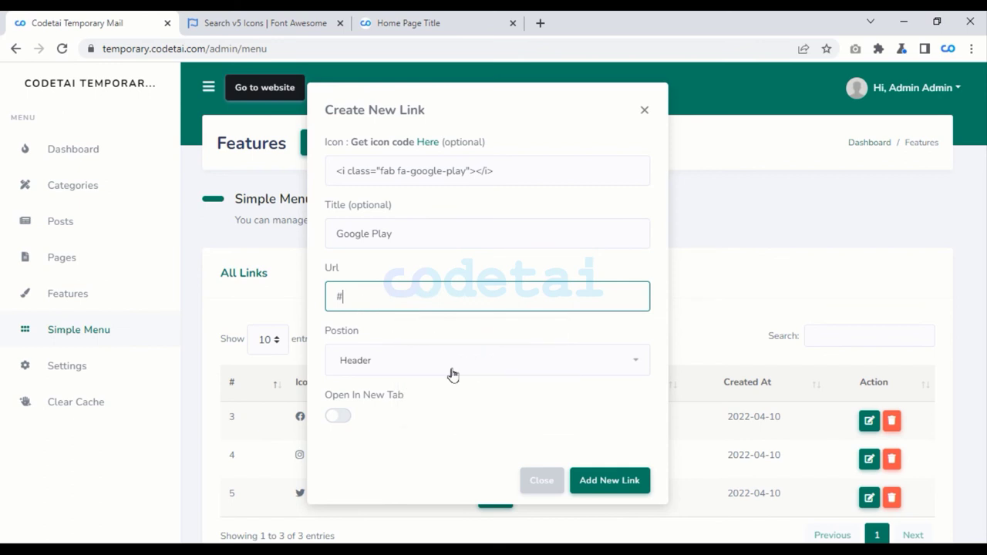
{"action": "left_click", "coordinate": [452, 370]}
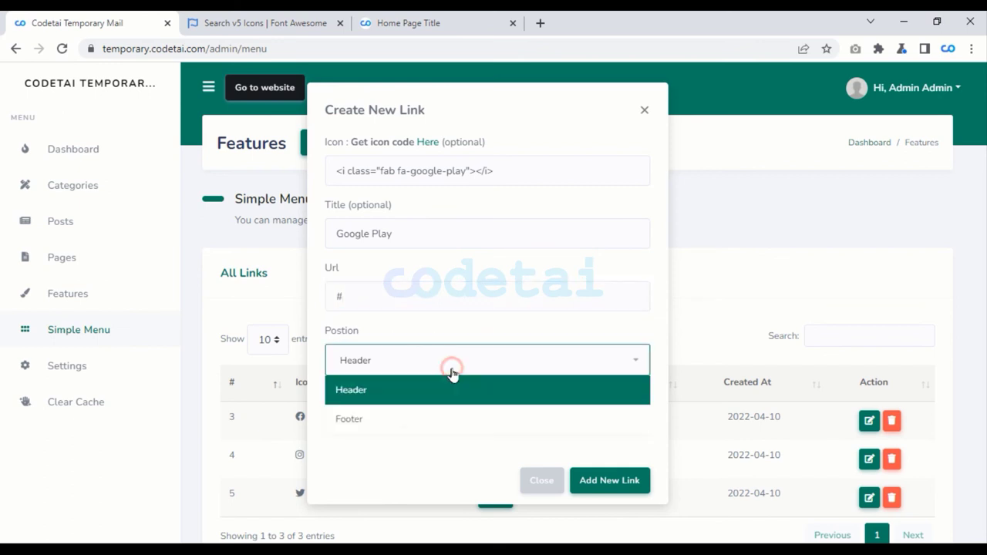
{"action": "left_click", "coordinate": [450, 418]}
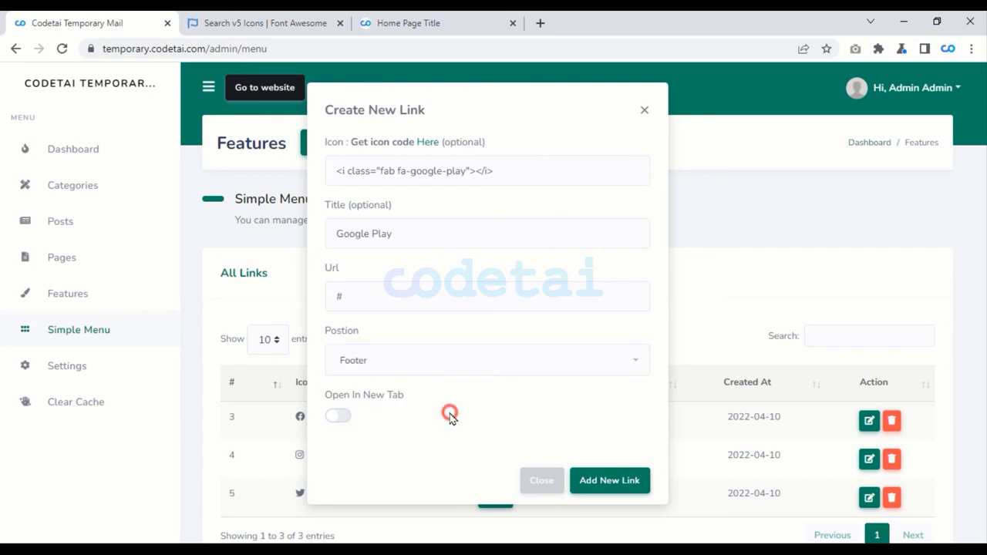
{"action": "left_click", "coordinate": [338, 417]}
{"action": "left_click", "coordinate": [608, 480]}
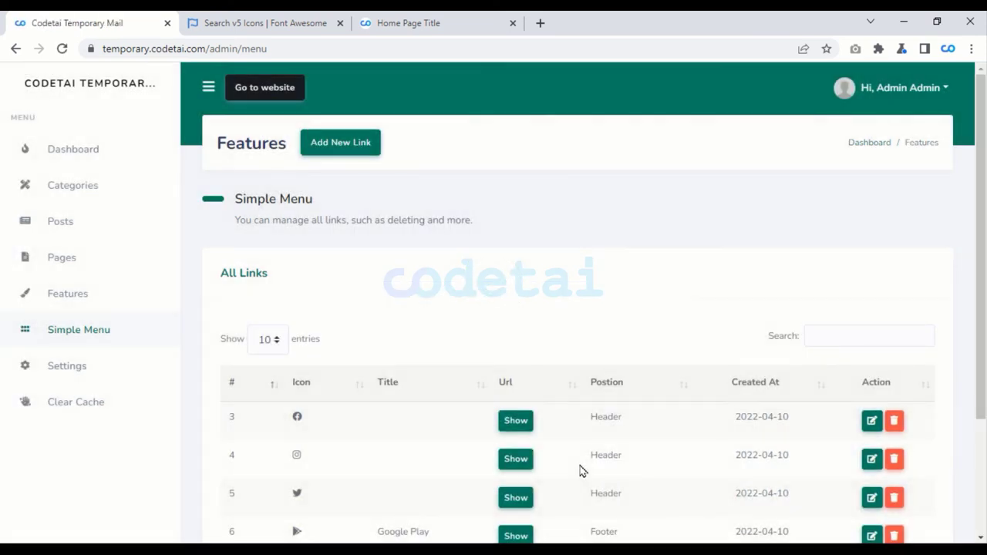
{"action": "scroll", "coordinate": [571, 463], "scroll_direction": "down", "scroll_amount": 2}
Step: Search Font Awesome for 'apple' and copy the apple-alt icon code
{"action": "left_click", "coordinate": [308, 24]}
{"action": "scroll", "coordinate": [343, 157], "scroll_direction": "up", "scroll_amount": 4}
{"action": "left_click", "coordinate": [343, 157]}
{"action": "key", "text": "ctrl+a"}
{"action": "type", "text": "apple"}
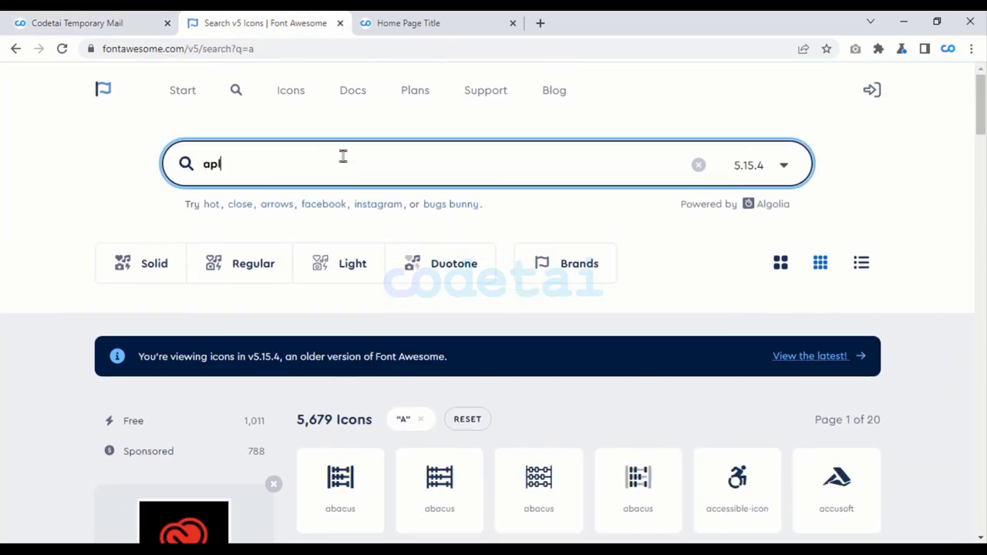
{"action": "scroll", "coordinate": [410, 260], "scroll_direction": "down", "scroll_amount": 2}
{"action": "left_click", "coordinate": [440, 344]}
Step: Create an App Store footer link with the apple-alt icon and the pasted App Store address
{"action": "left_click", "coordinate": [139, 22]}
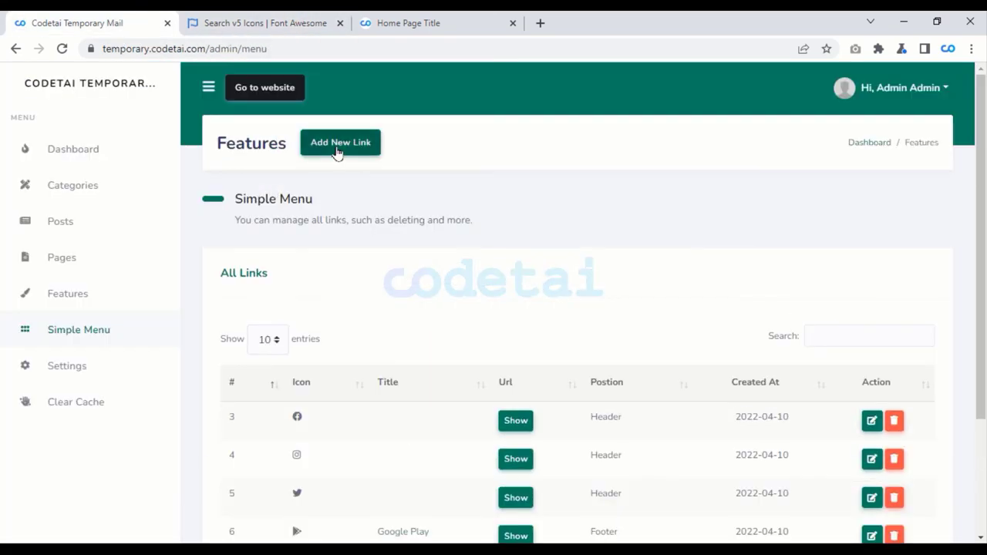
{"action": "left_click", "coordinate": [340, 143]}
{"action": "right_click", "coordinate": [378, 171]}
{"action": "left_click", "coordinate": [415, 280]}
{"action": "left_click", "coordinate": [409, 232]}
{"action": "type", "text": "App Store"}
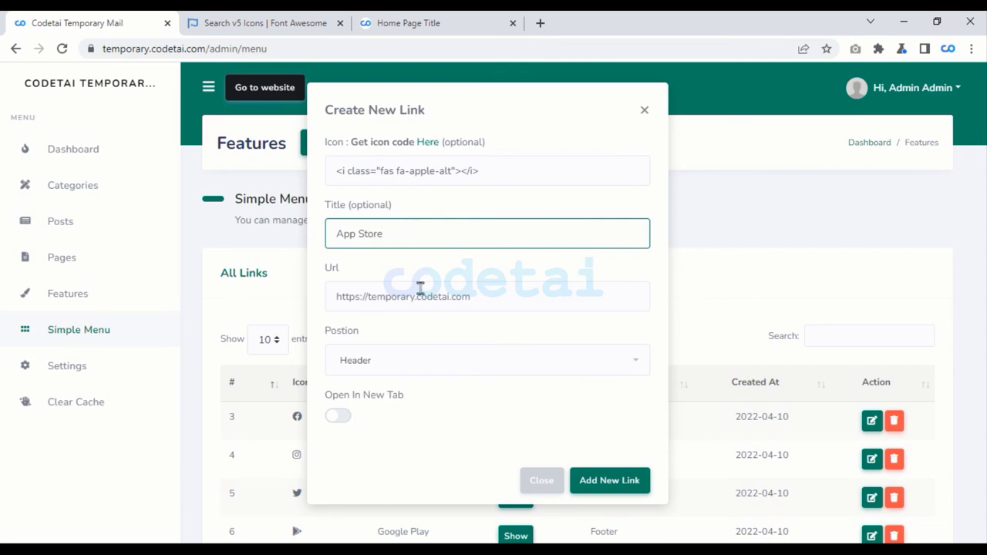
{"action": "left_click", "coordinate": [420, 288]}
{"action": "type", "text": "https://www.apple.com/app-store/"}
{"action": "left_click", "coordinate": [487, 360]}
{"action": "left_click", "coordinate": [387, 419]}
{"action": "left_click", "coordinate": [610, 481]}
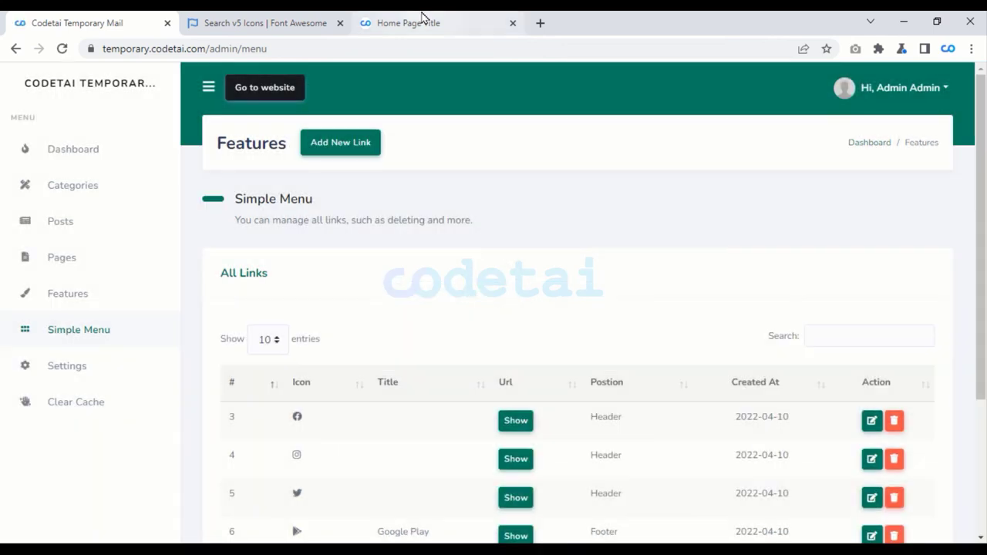
Step: Reload the live homepage to confirm the Google Play and App Store footer links
{"action": "left_click", "coordinate": [423, 17]}
{"action": "left_click", "coordinate": [62, 48]}
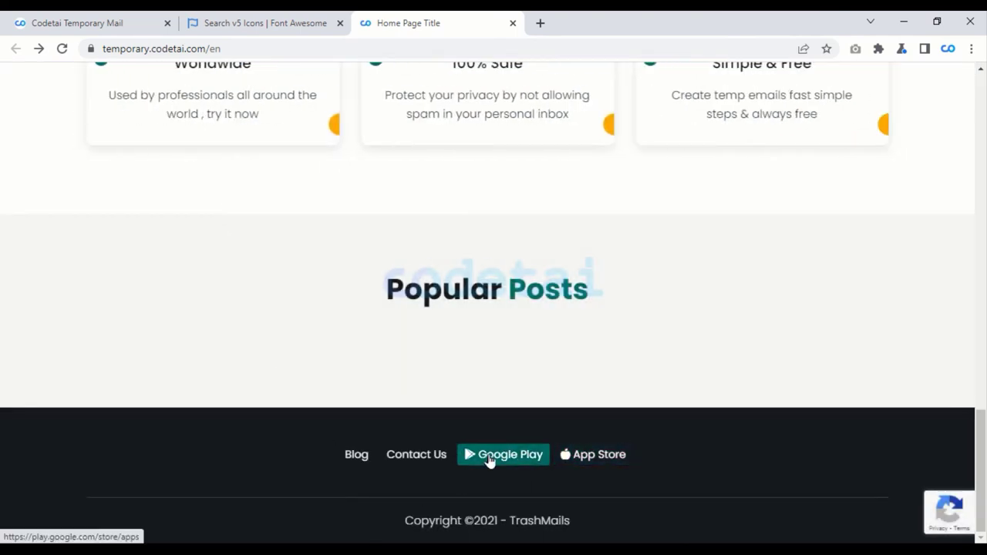
{"action": "left_click", "coordinate": [97, 24]}
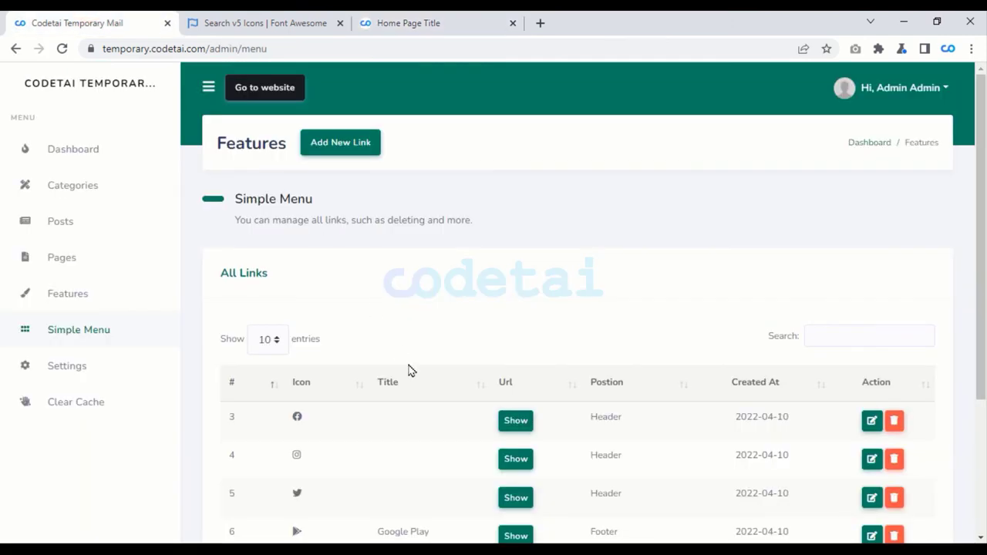
{"action": "scroll", "coordinate": [410, 371], "scroll_direction": "down", "scroll_amount": 2}
{"action": "scroll", "coordinate": [410, 371], "scroll_direction": "up", "scroll_amount": 2}
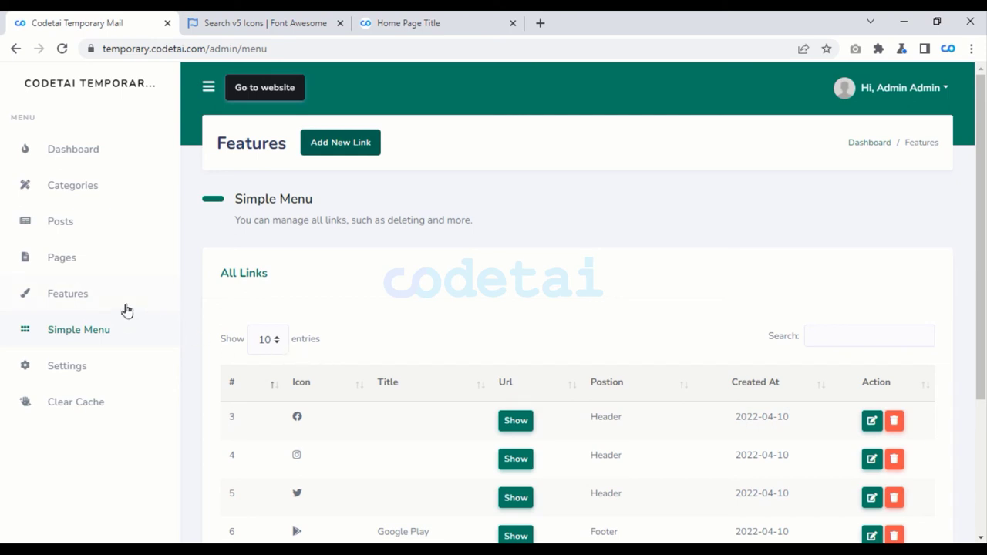
Step: Publish a 'Privacy Policy' page with pasted placeholder body text
{"action": "left_click", "coordinate": [91, 269]}
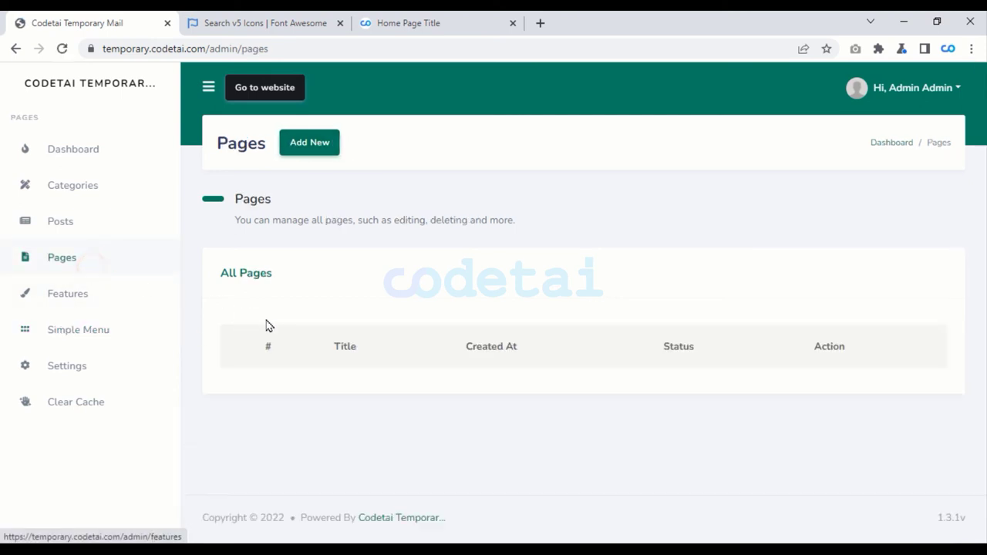
{"action": "left_click", "coordinate": [309, 146]}
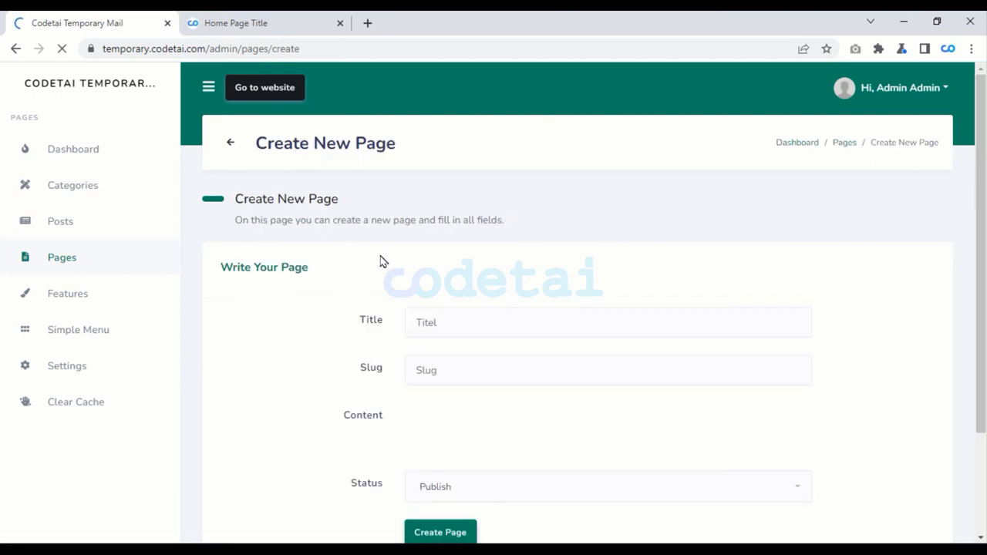
{"action": "scroll", "coordinate": [401, 339], "scroll_direction": "down", "scroll_amount": 2}
{"action": "left_click", "coordinate": [506, 165]}
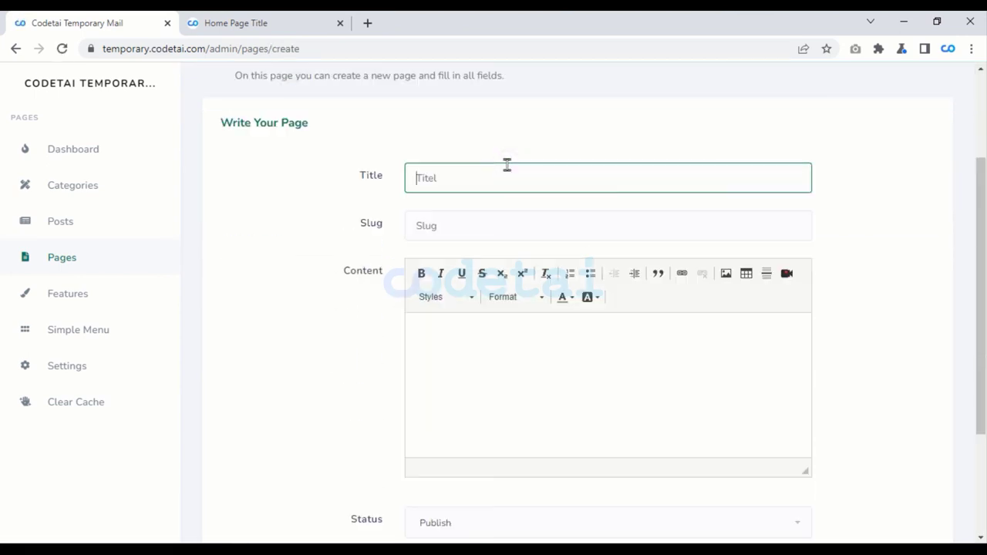
{"action": "type", "text": "Privacy Policy"}
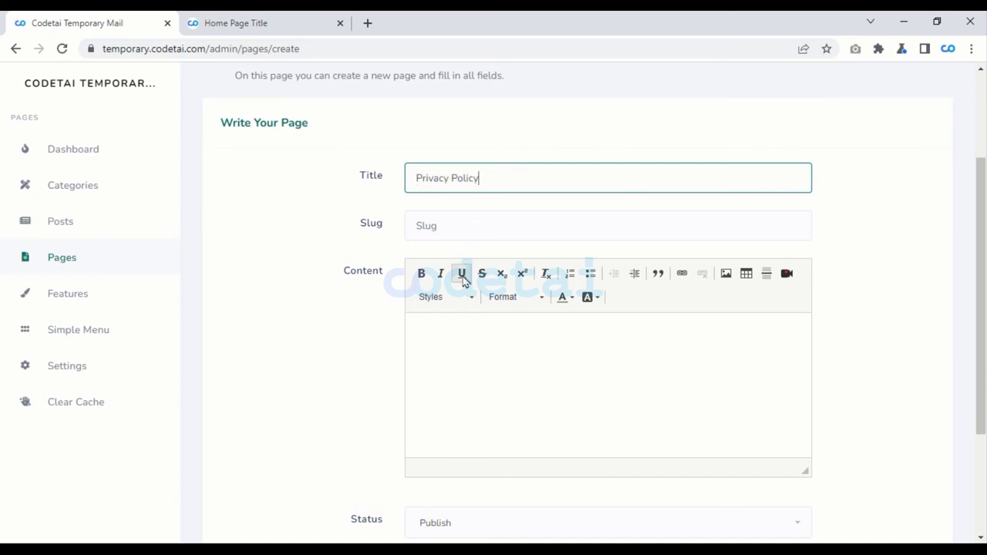
{"action": "left_click", "coordinate": [425, 336]}
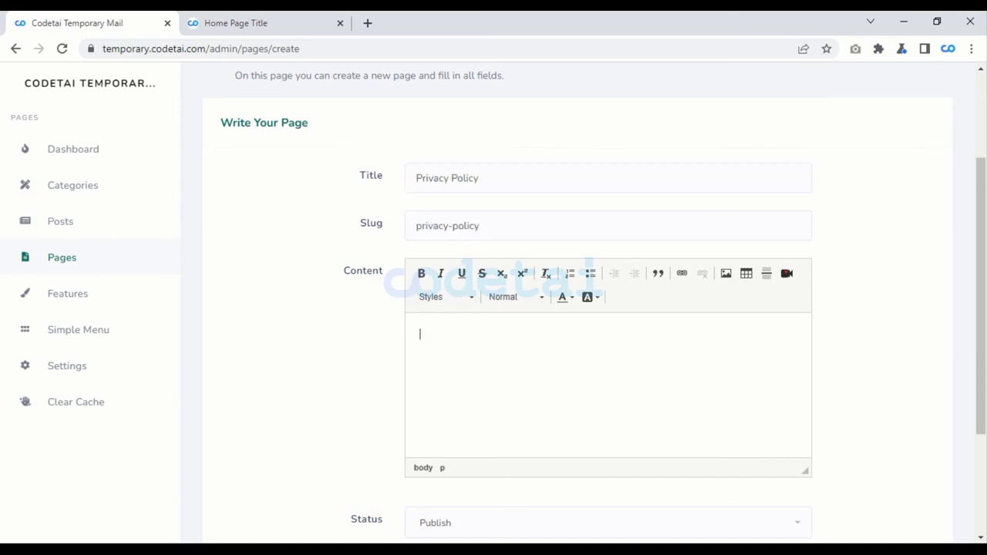
{"action": "key", "text": "ctrl+v"}
{"action": "scroll", "coordinate": [562, 447], "scroll_direction": "down", "scroll_amount": 5}
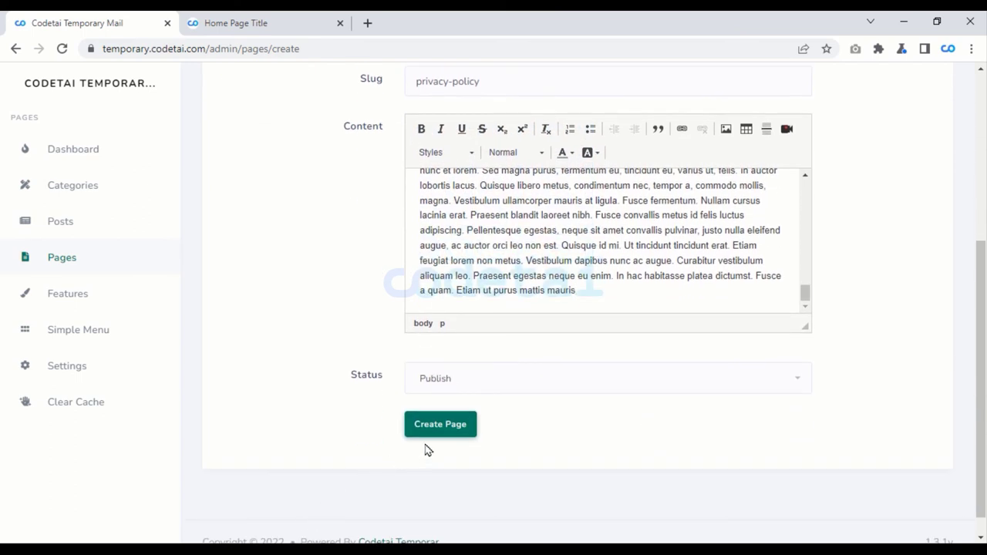
{"action": "left_click", "coordinate": [432, 432]}
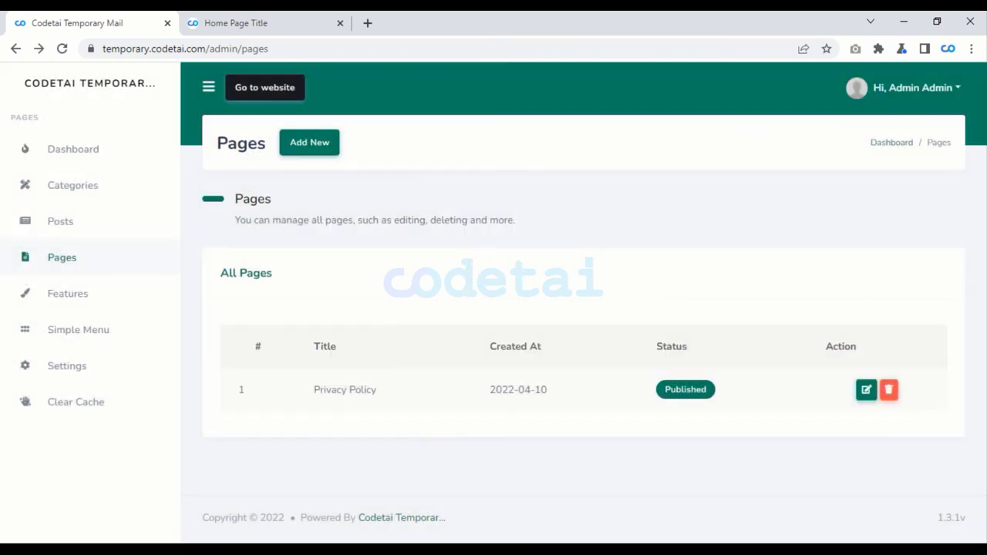
Step: Create a 'Trans and Condition' page with pasted placeholder body text
{"action": "left_click", "coordinate": [301, 158]}
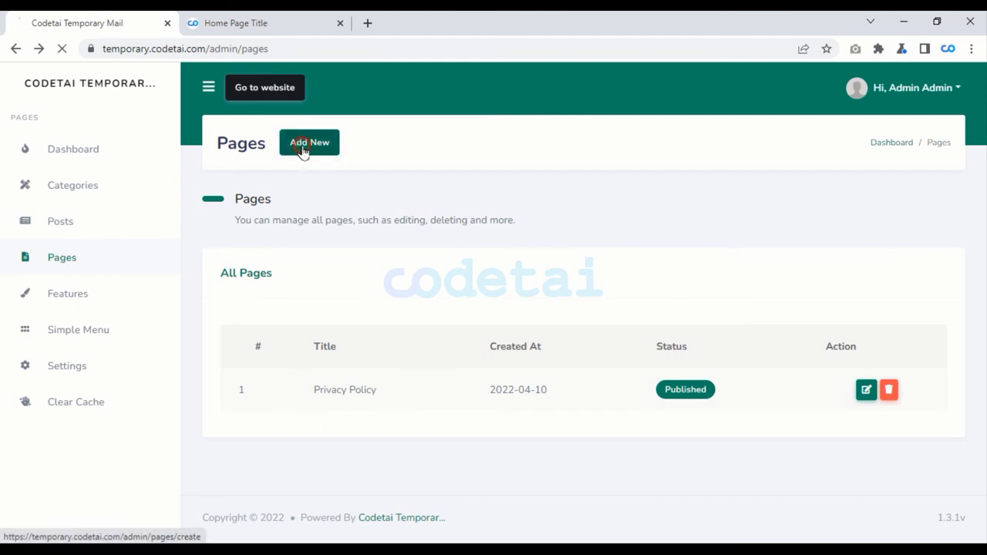
{"action": "scroll", "coordinate": [399, 316], "scroll_direction": "down", "scroll_amount": 2}
{"action": "left_click", "coordinate": [463, 181]}
{"action": "type", "text": "Trans and Condition"}
{"action": "left_click", "coordinate": [481, 326]}
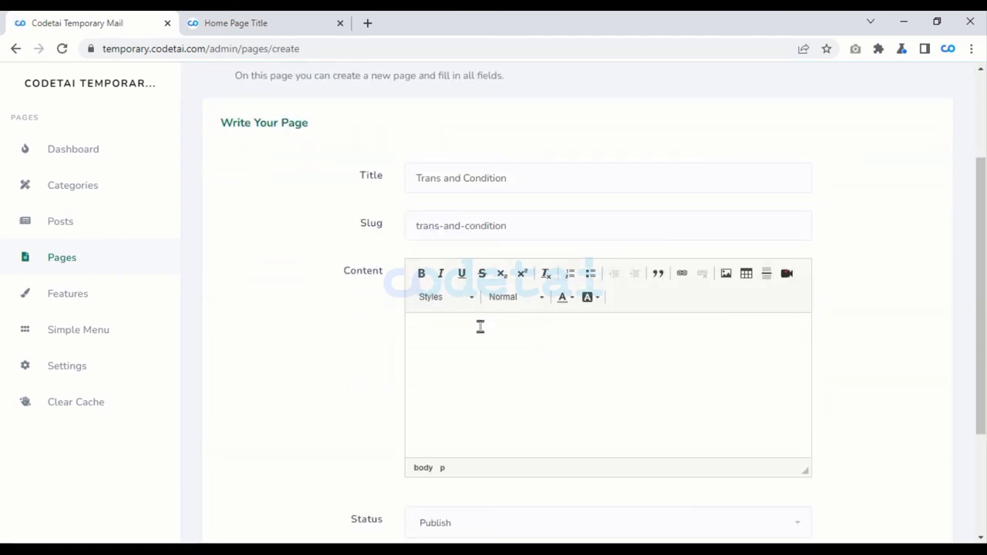
{"action": "key", "text": "ctrl+v"}
{"action": "scroll", "coordinate": [562, 388], "scroll_direction": "down", "scroll_amount": 1}
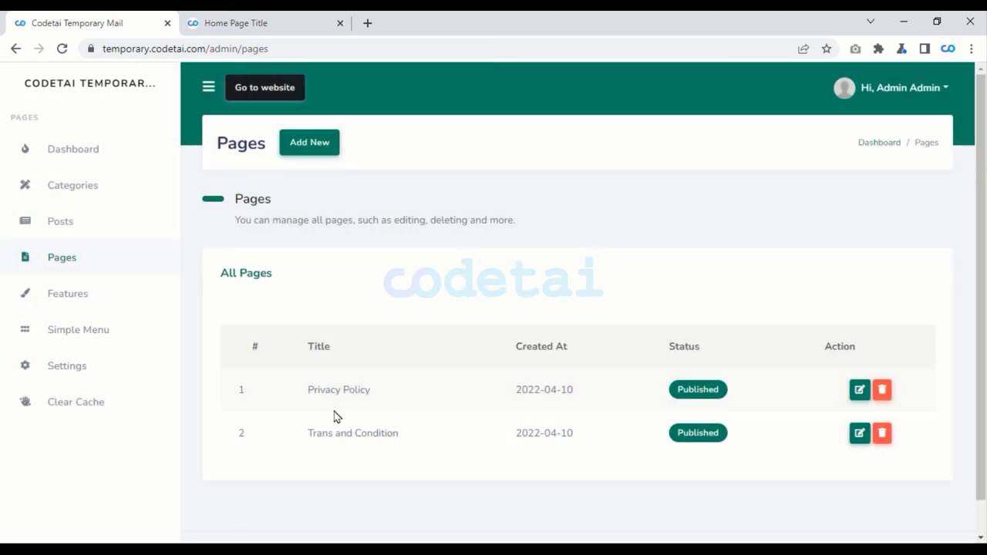
Step: Reload the live homepage to check the new footer page links
{"action": "left_click", "coordinate": [266, 17]}
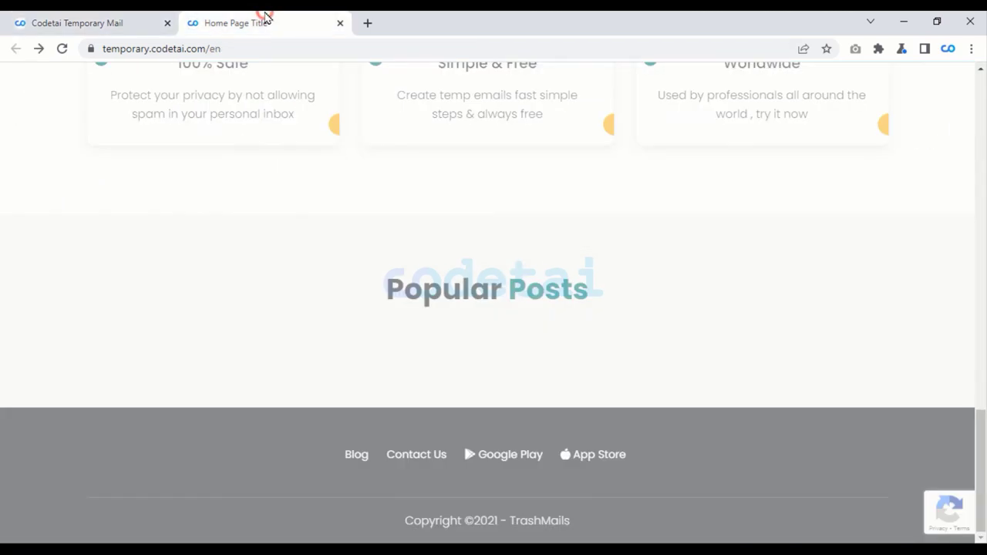
{"action": "left_click", "coordinate": [62, 49]}
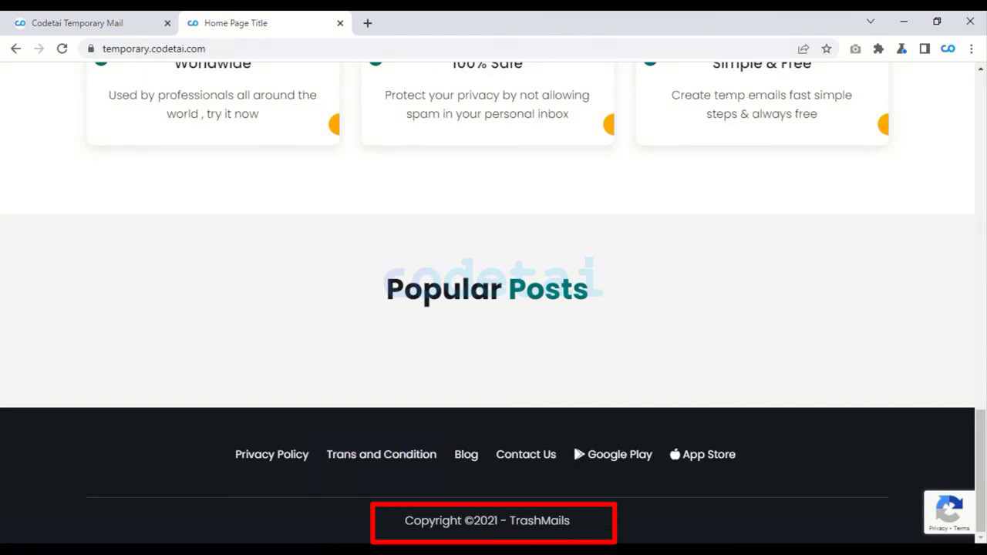
{"action": "left_click", "coordinate": [121, 17]}
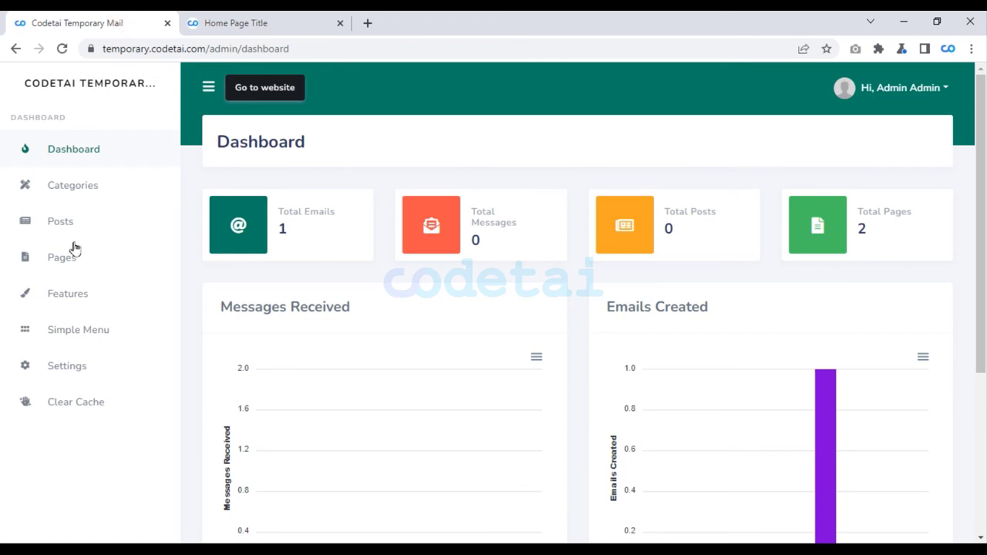
Step: Open the EN language translations from the site's language settings
{"action": "left_click", "coordinate": [91, 378]}
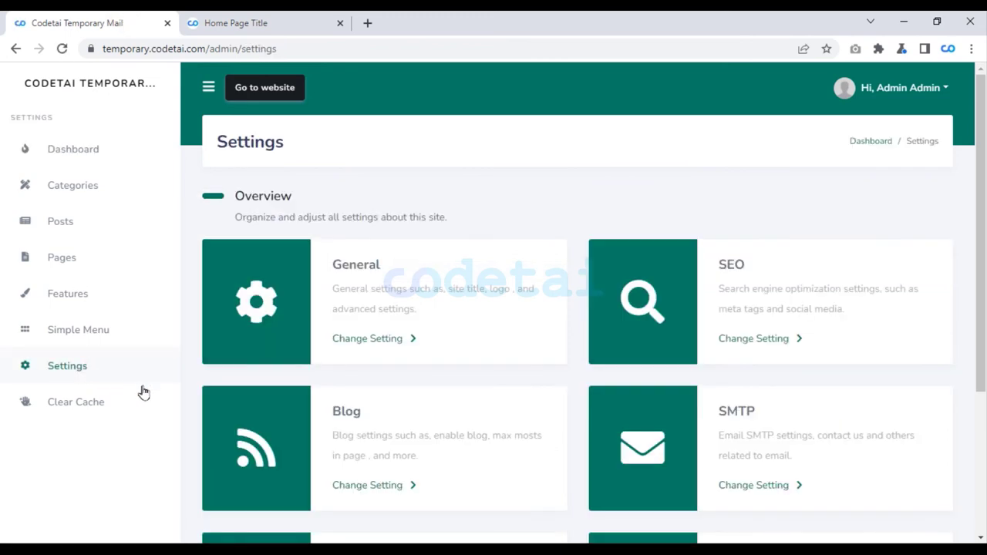
{"action": "scroll", "coordinate": [429, 413], "scroll_direction": "down", "scroll_amount": 2}
{"action": "scroll", "coordinate": [429, 413], "scroll_direction": "down", "scroll_amount": 2}
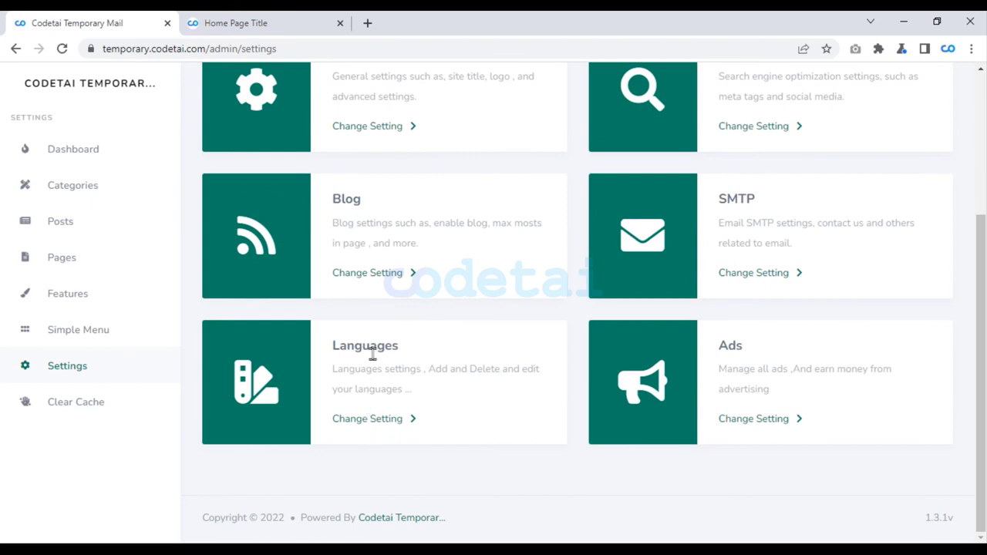
{"action": "left_click", "coordinate": [374, 422]}
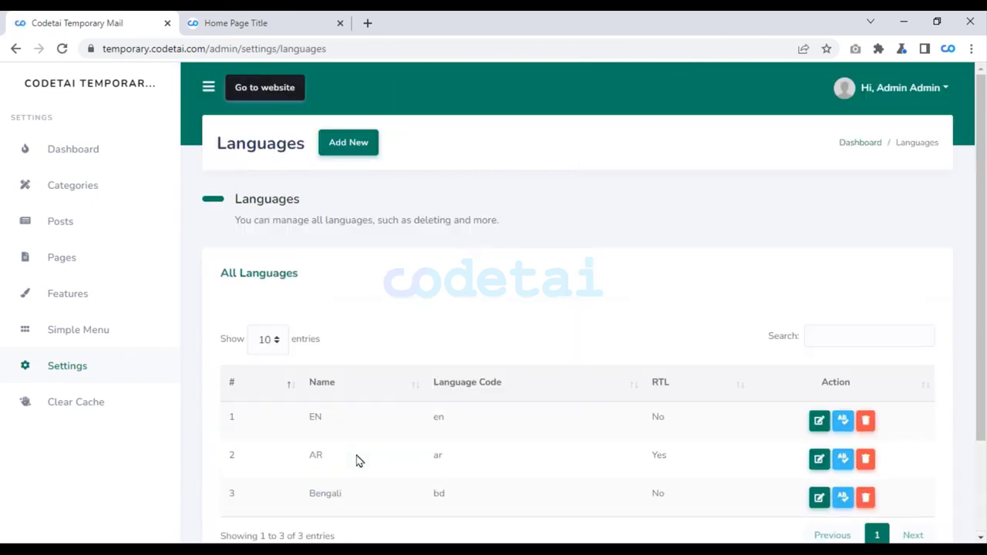
{"action": "scroll", "coordinate": [357, 461], "scroll_direction": "down", "scroll_amount": 3}
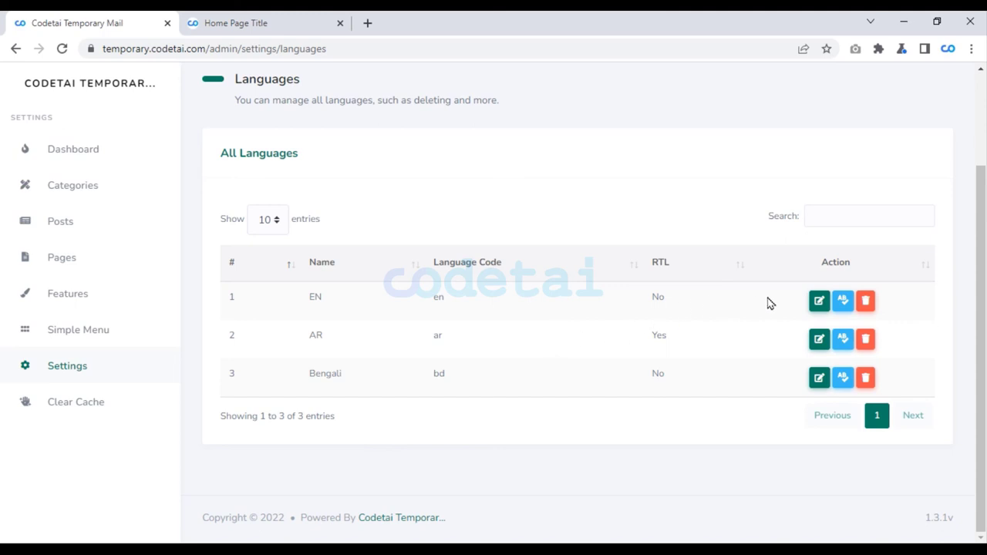
{"action": "left_click", "coordinate": [844, 302]}
{"action": "scroll", "coordinate": [606, 414], "scroll_direction": "down", "scroll_amount": 3}
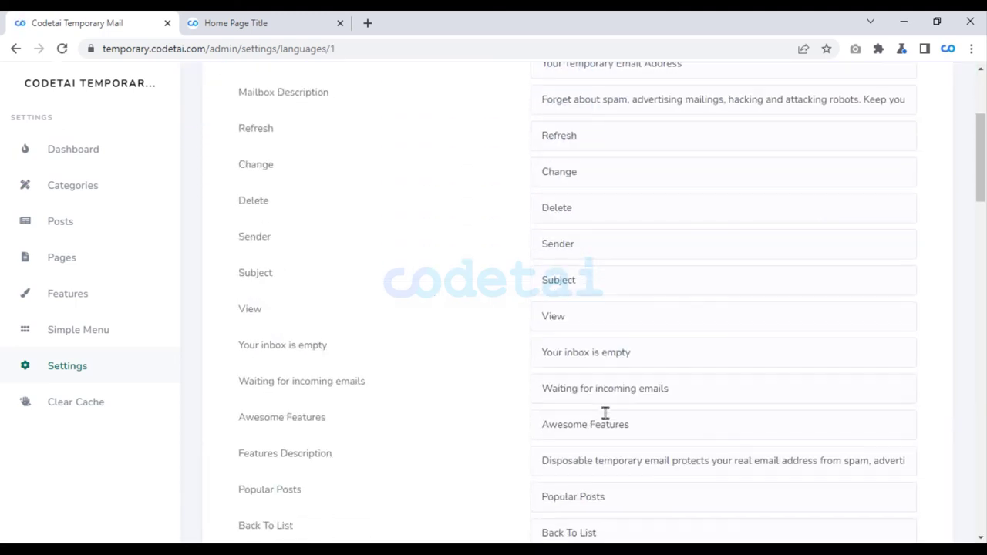
{"action": "scroll", "coordinate": [605, 414], "scroll_direction": "down", "scroll_amount": 4}
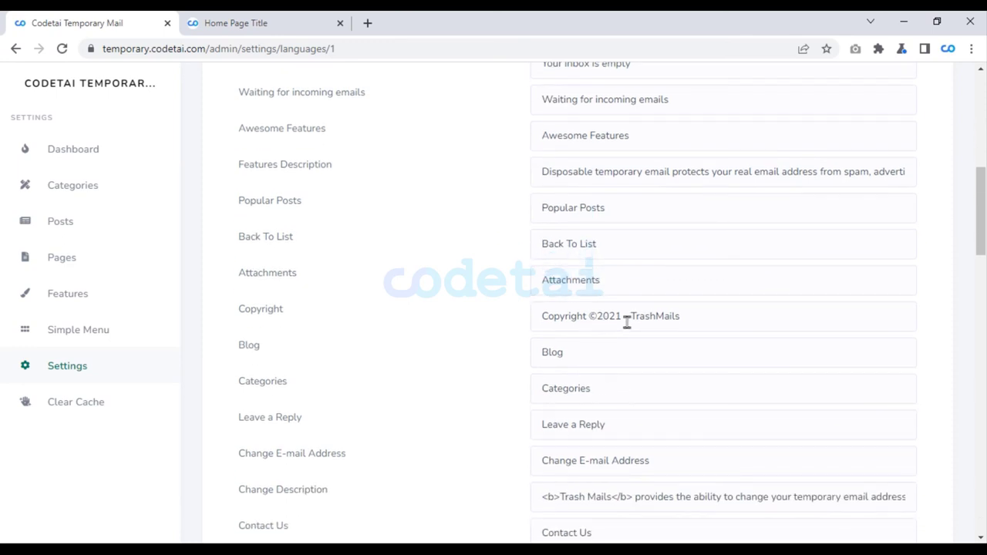
Step: Change the Copyright text to 'Copyright ©2022 Codetai Mail' and save the translations
{"action": "left_click", "coordinate": [696, 318]}
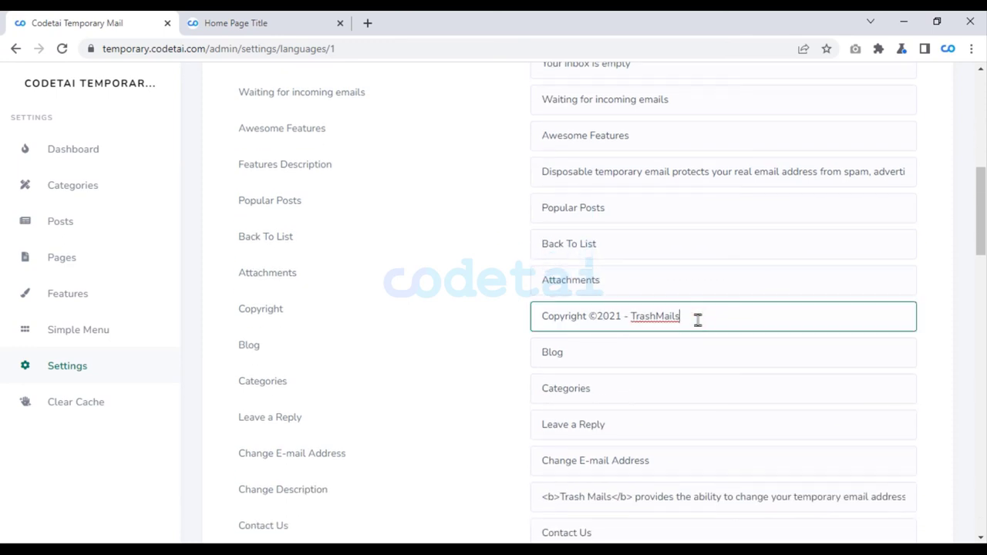
{"action": "key", "text": "BackSpace"}
{"action": "key", "text": "BackSpace"}
{"action": "key", "text": "BackSpace"}
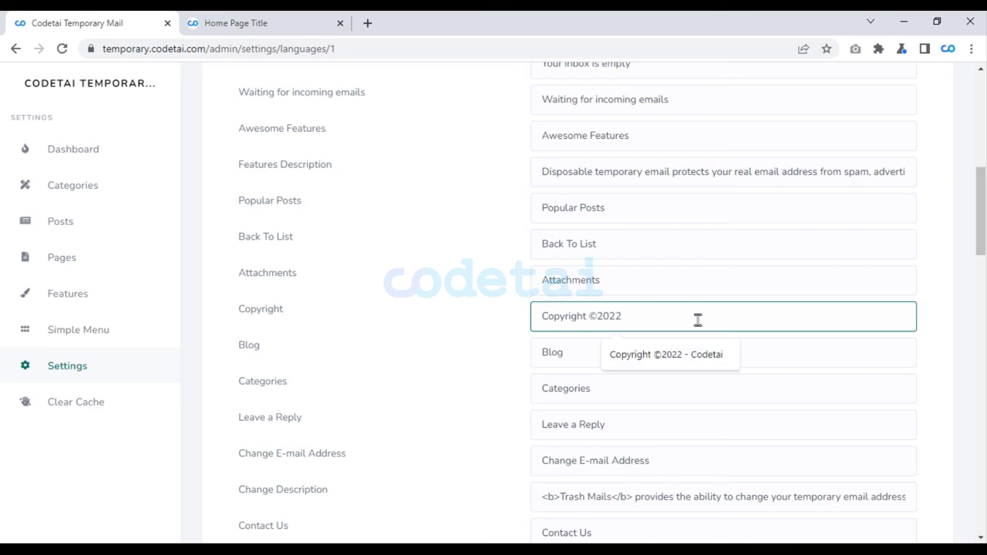
{"action": "type", "text": "2 Codetai Mail"}
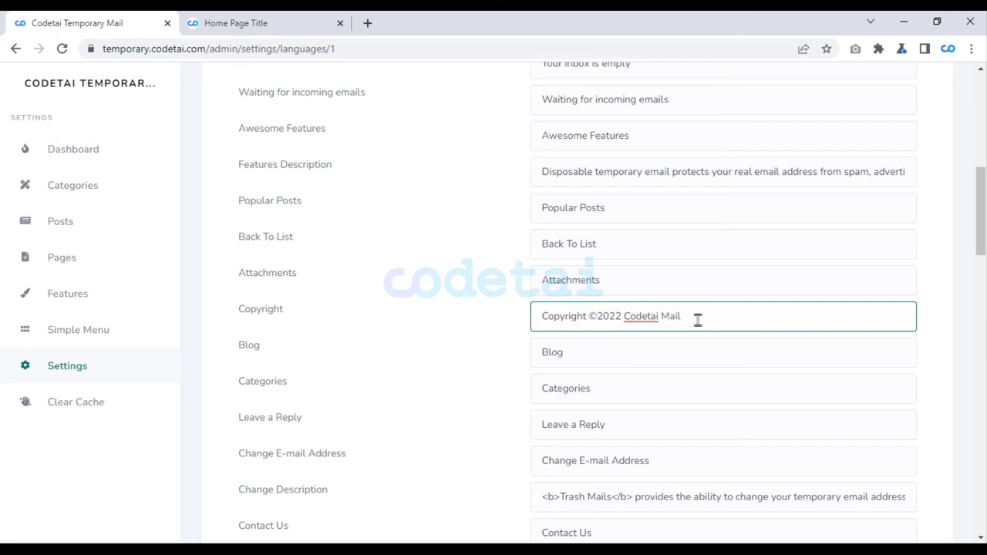
{"action": "scroll", "coordinate": [697, 320], "scroll_direction": "down", "scroll_amount": 12}
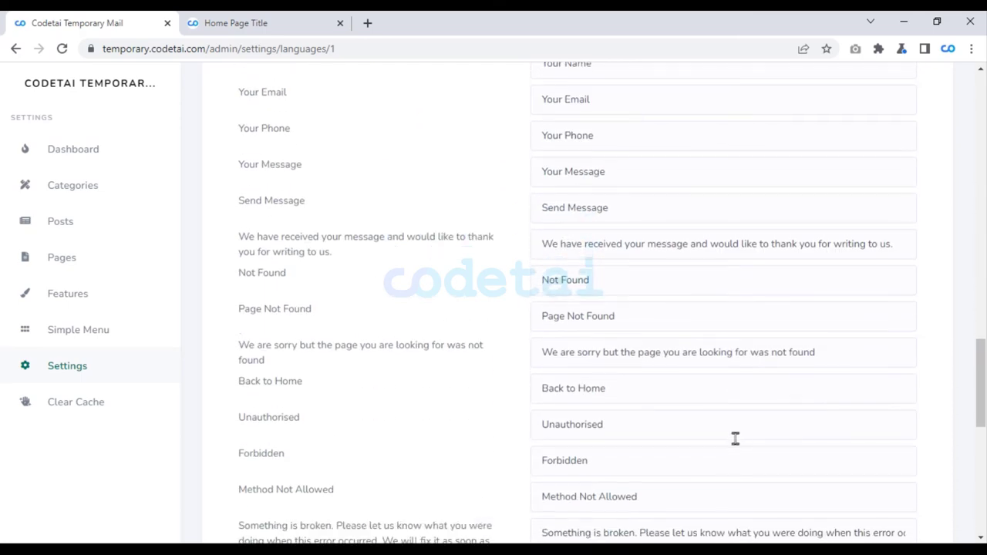
{"action": "scroll", "coordinate": [735, 438], "scroll_direction": "down", "scroll_amount": 10}
{"action": "left_click", "coordinate": [879, 425]}
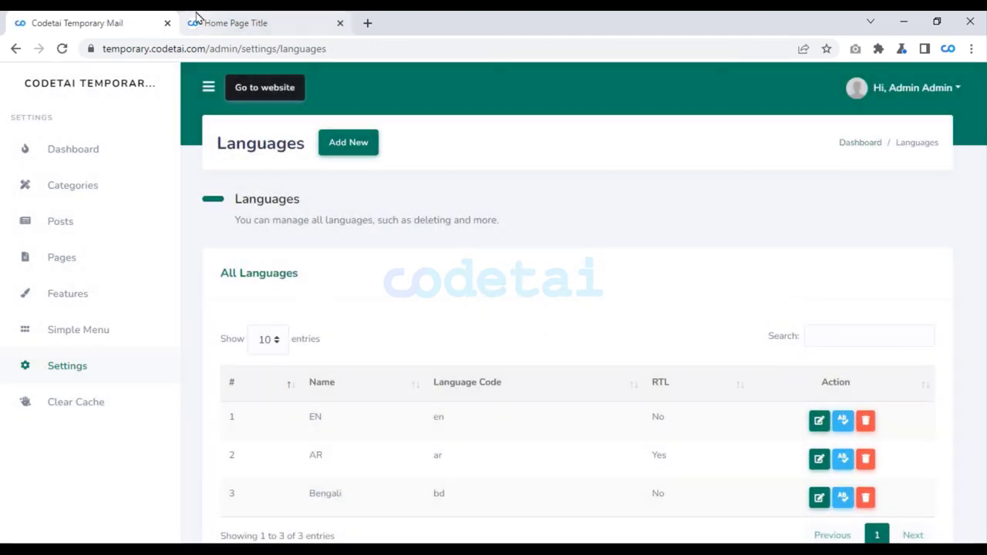
Step: Reload the live site to verify the new footer copyright line
{"action": "left_click", "coordinate": [197, 17]}
{"action": "left_click", "coordinate": [63, 48]}
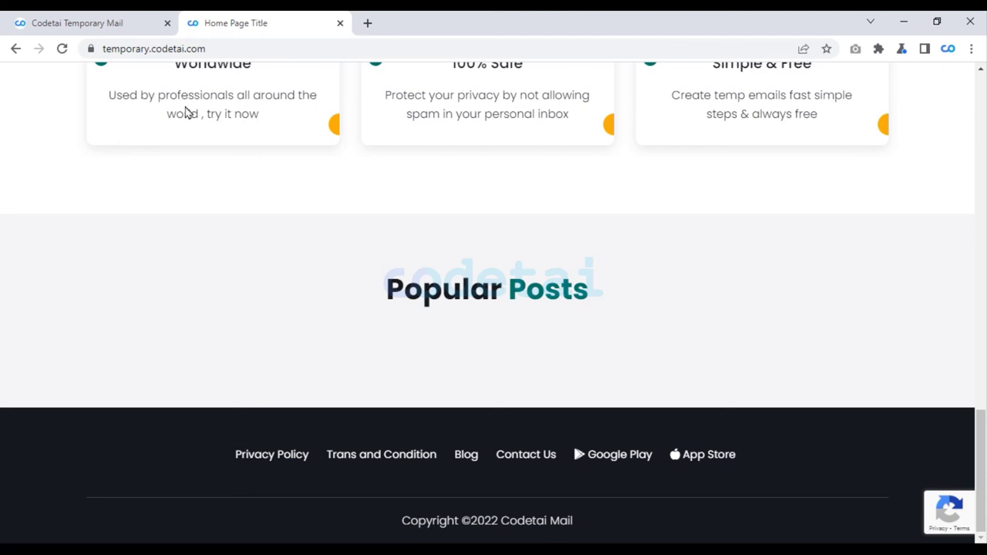
{"action": "left_click", "coordinate": [112, 22]}
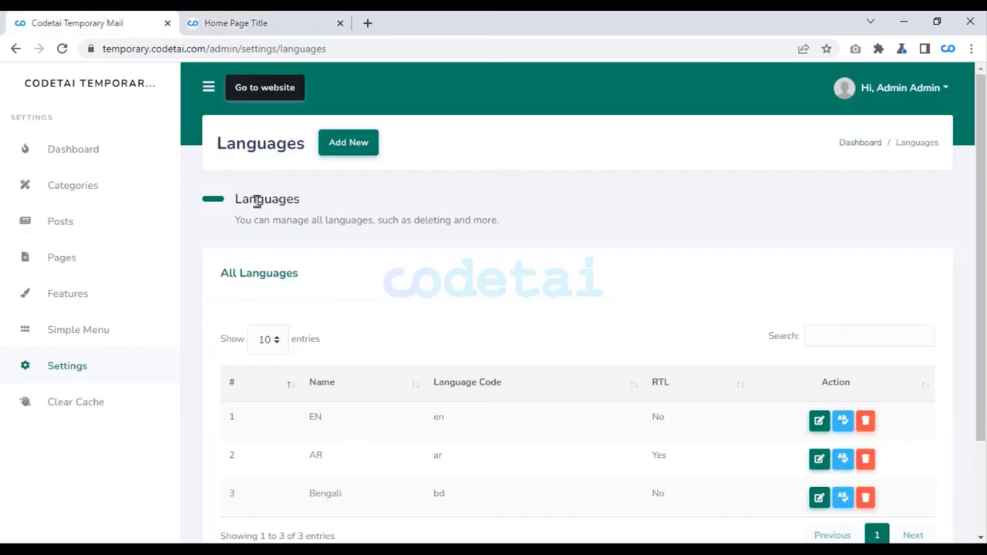
Step: Add a post category named 'email'
{"action": "left_click", "coordinate": [101, 193]}
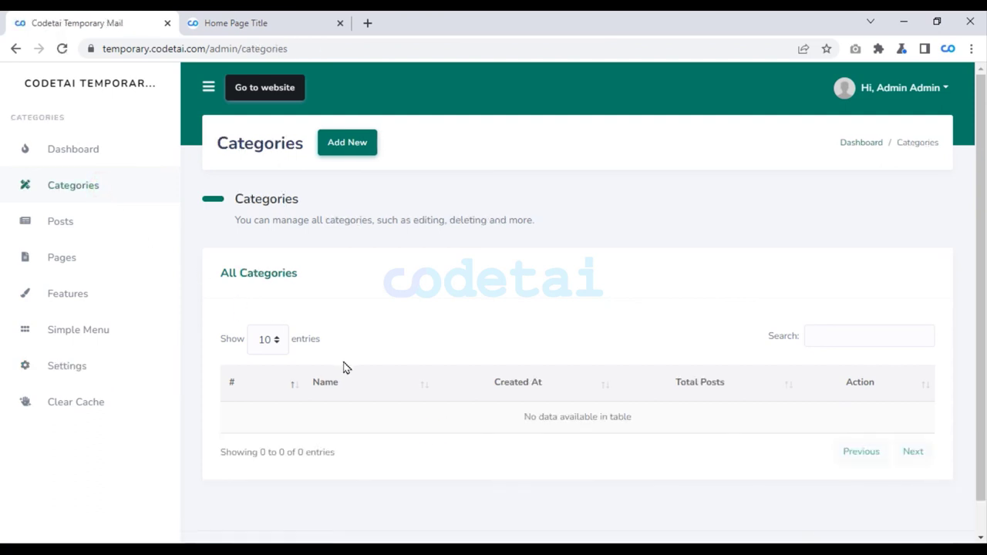
{"action": "left_click", "coordinate": [340, 145]}
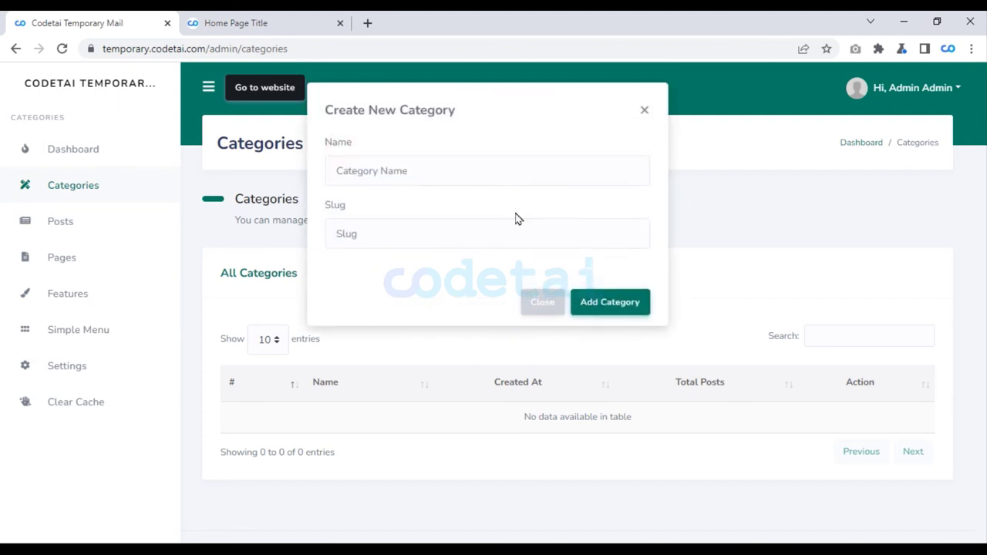
{"action": "left_click", "coordinate": [474, 174]}
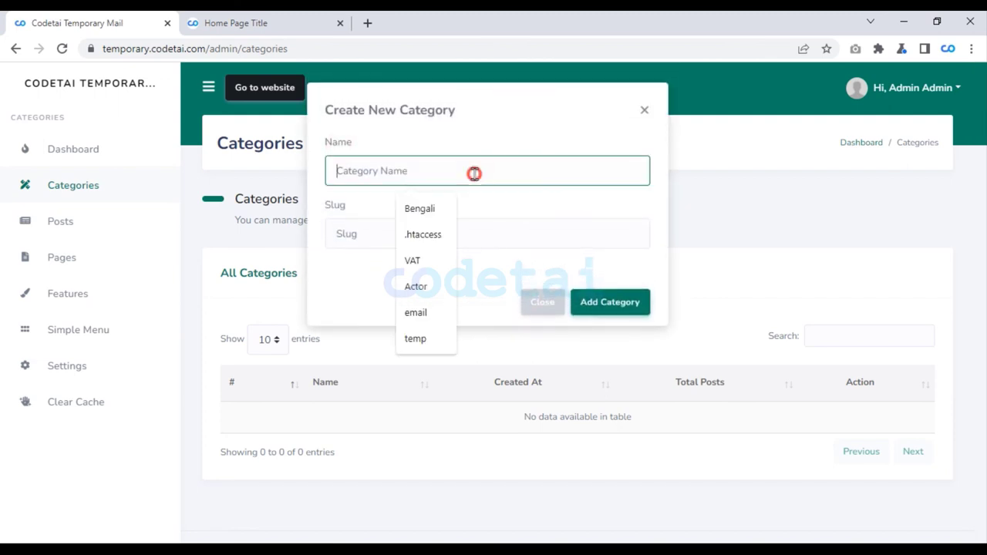
{"action": "type", "text": "email"}
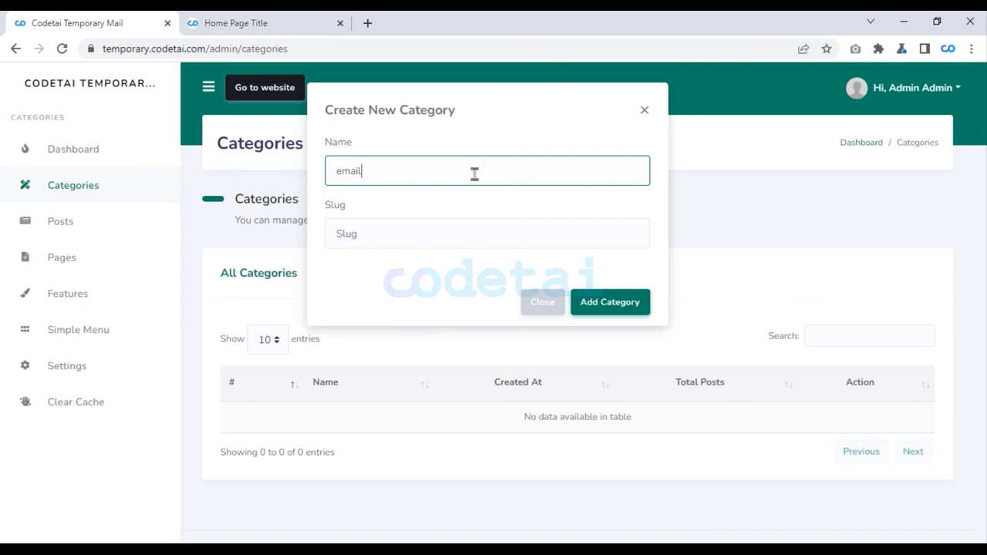
{"action": "left_click", "coordinate": [591, 270]}
{"action": "left_click", "coordinate": [624, 302]}
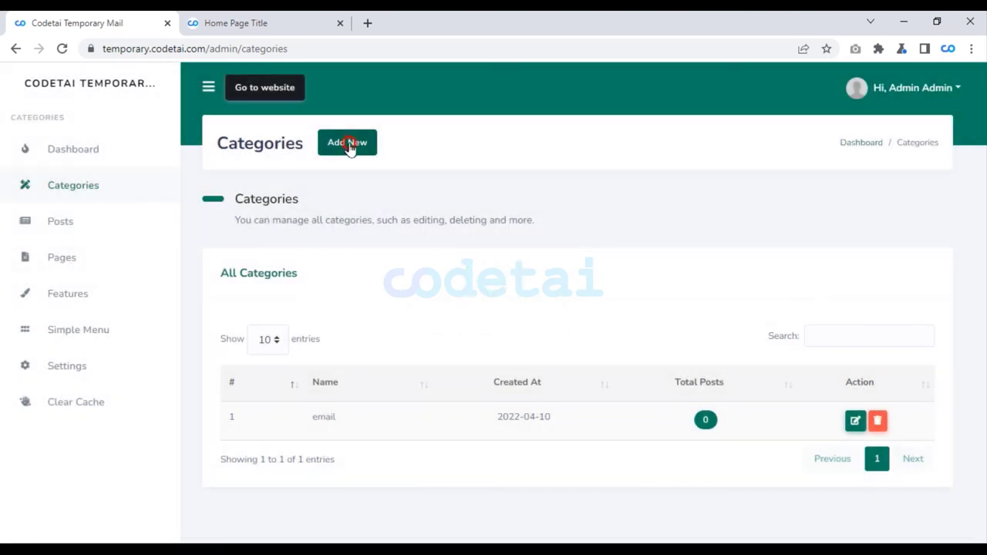
Step: Add two more post categories, 'tamp' and 'blog'
{"action": "left_click", "coordinate": [347, 145]}
{"action": "left_click", "coordinate": [399, 172]}
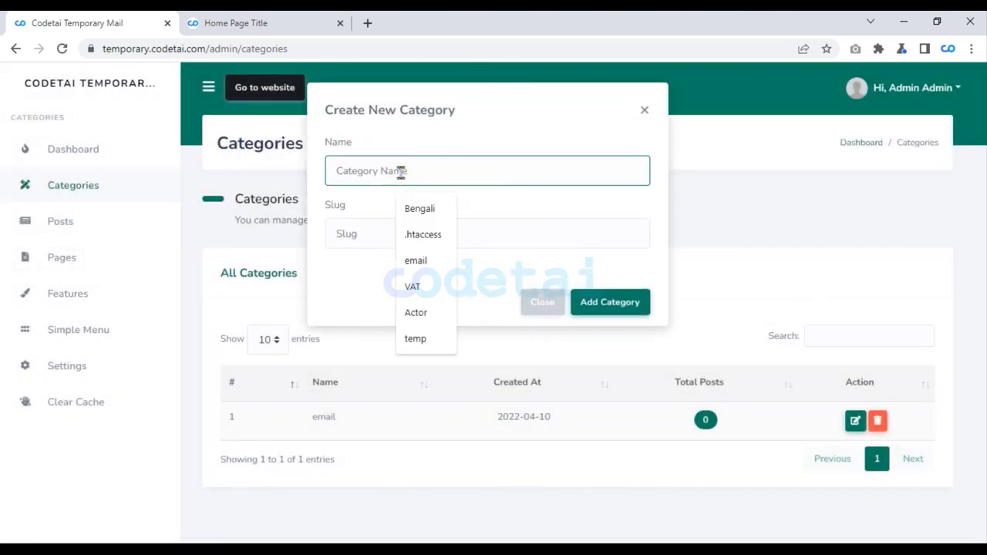
{"action": "type", "text": "tamp"}
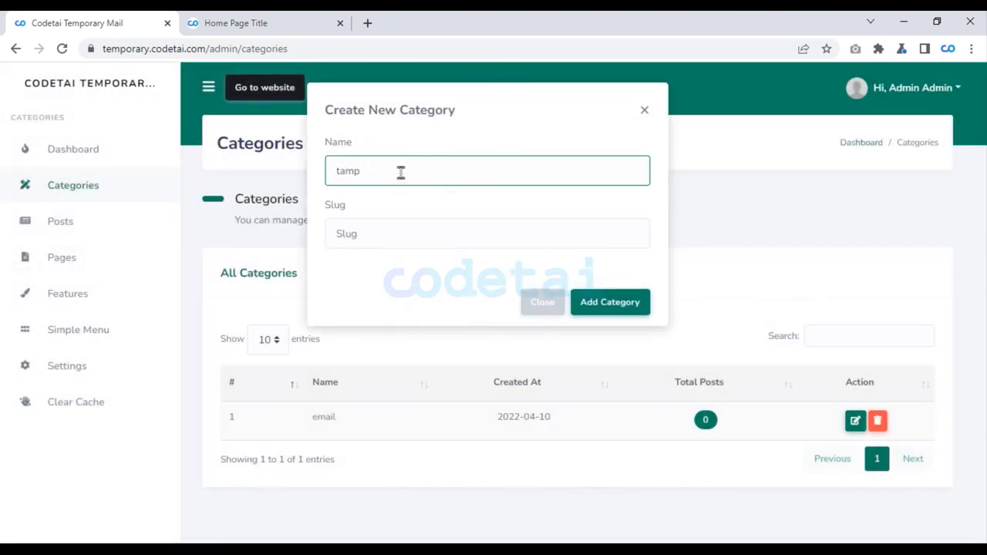
{"action": "left_click", "coordinate": [409, 276]}
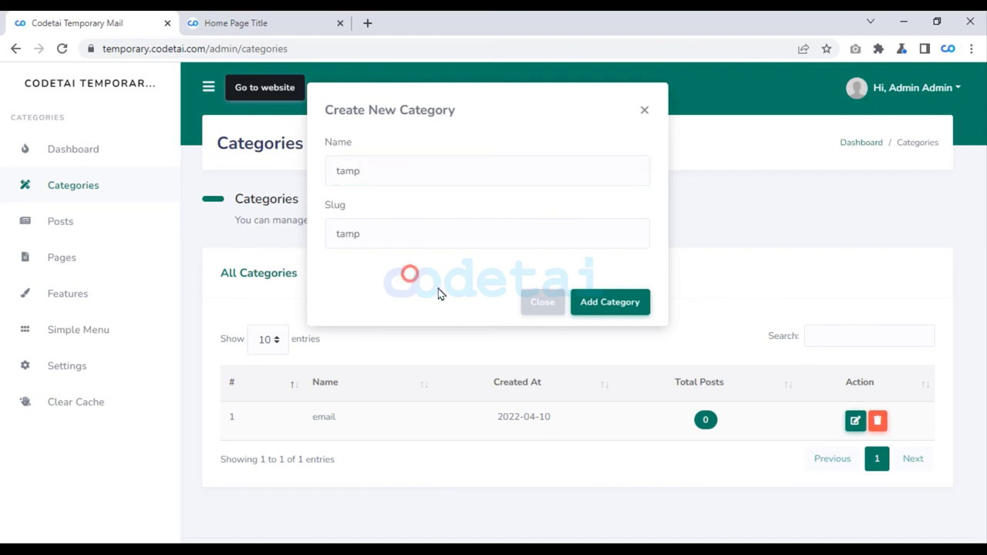
{"action": "left_click", "coordinate": [646, 310]}
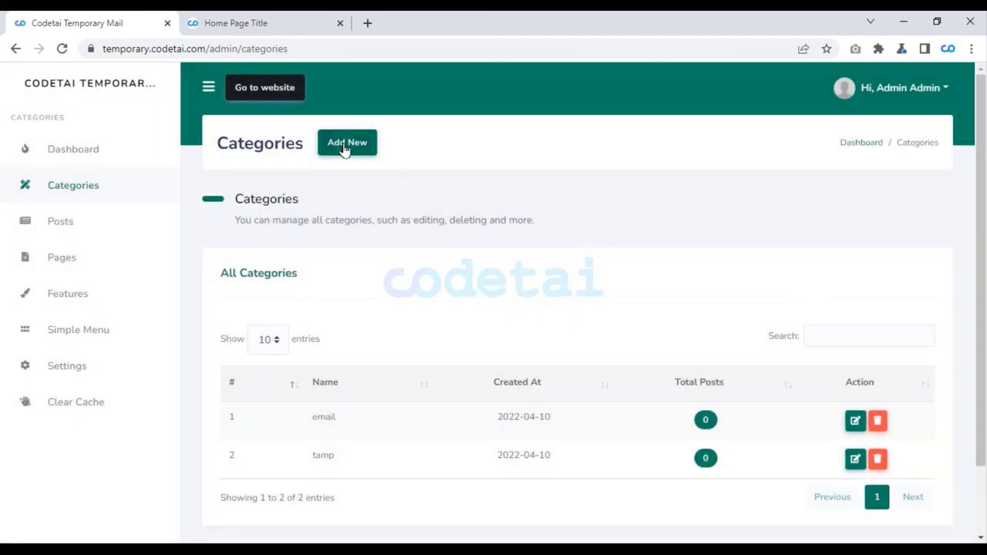
{"action": "left_click", "coordinate": [347, 144]}
{"action": "left_click", "coordinate": [381, 172]}
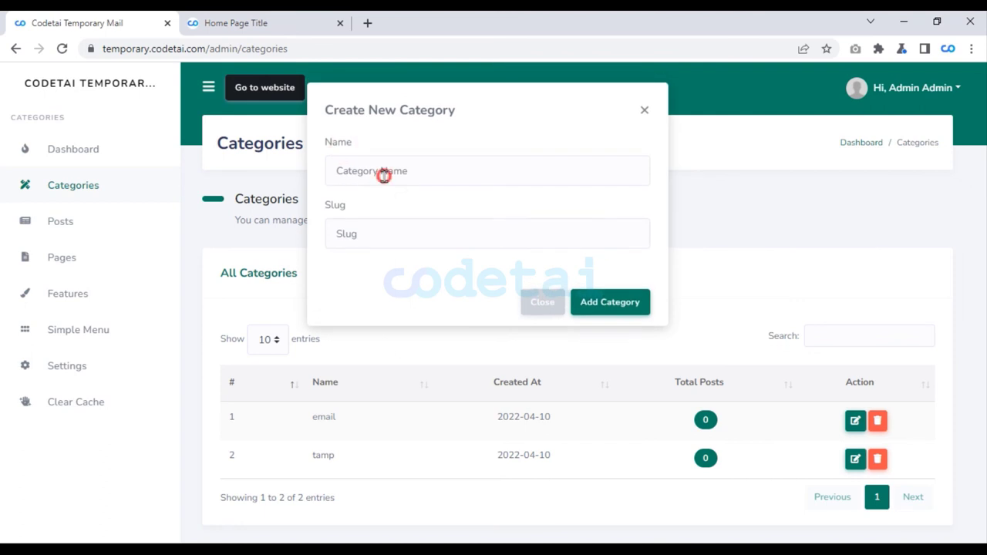
{"action": "type", "text": "blog"}
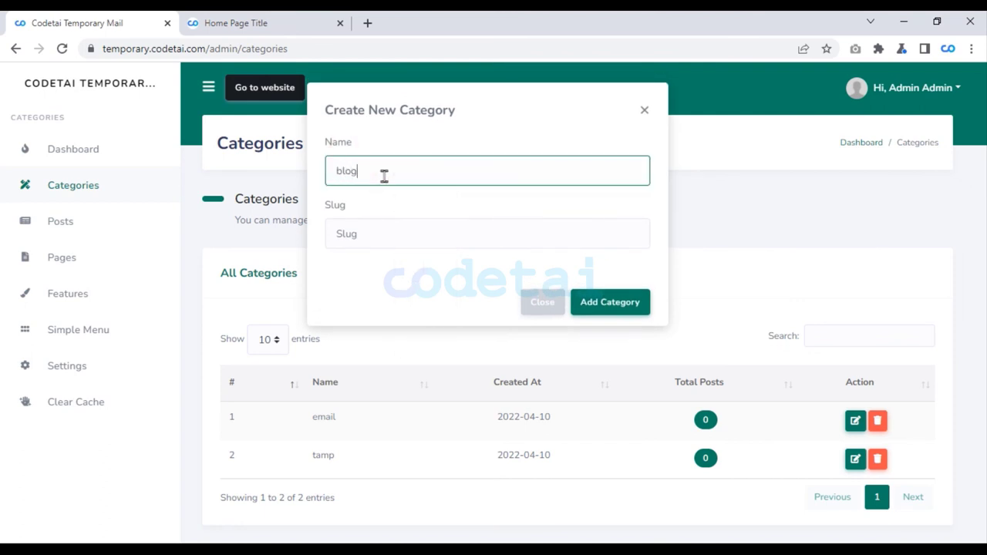
{"action": "left_click", "coordinate": [436, 270]}
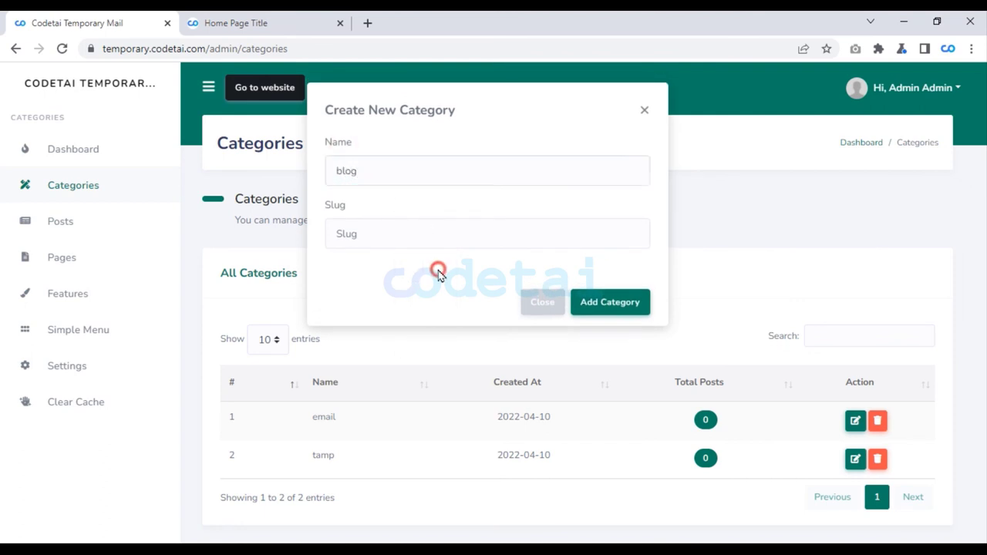
{"action": "left_click", "coordinate": [638, 303]}
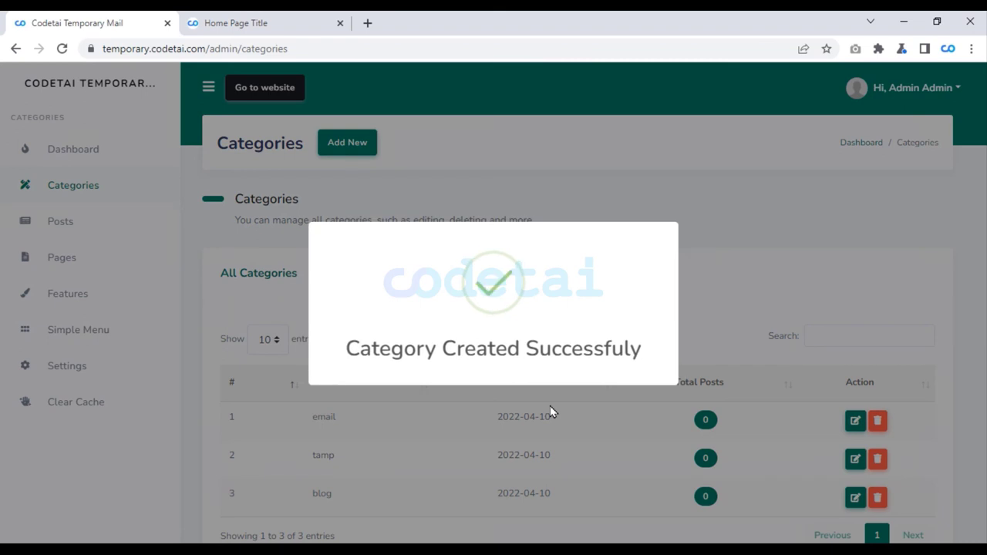
{"action": "scroll", "coordinate": [552, 412], "scroll_direction": "down", "scroll_amount": 1}
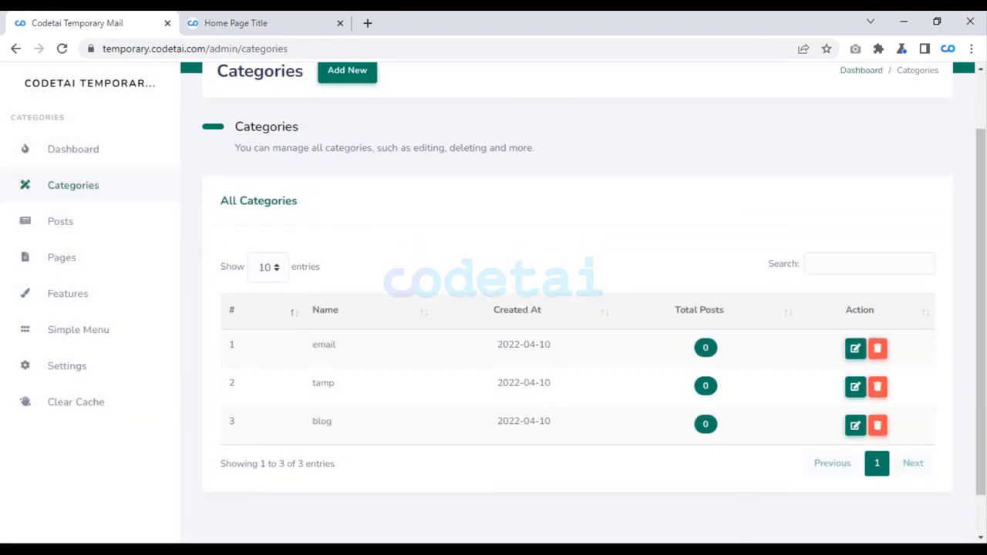
Step: Start a new post titled 'Fusce vulputate eleifend sapien' with a pasted description
{"action": "left_click", "coordinate": [105, 238]}
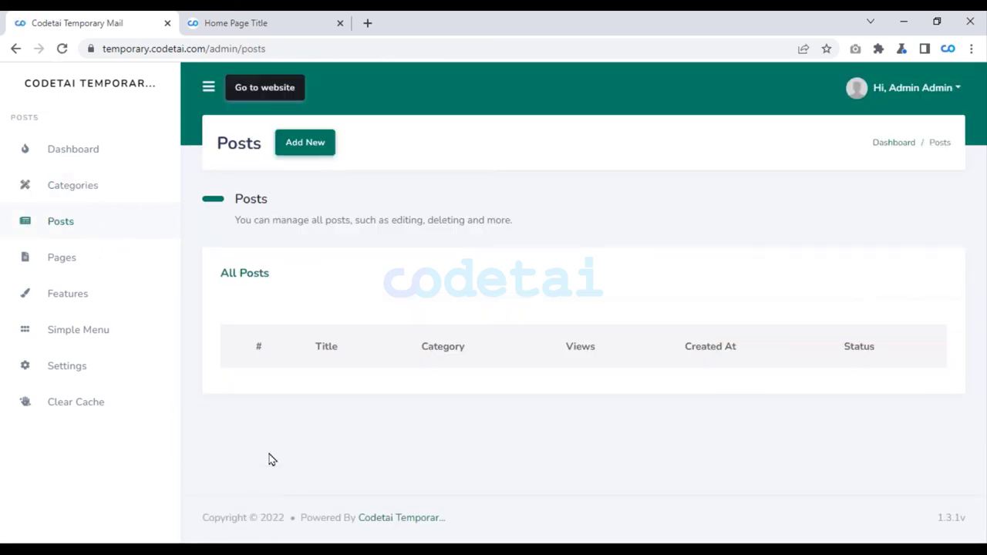
{"action": "left_click", "coordinate": [296, 144]}
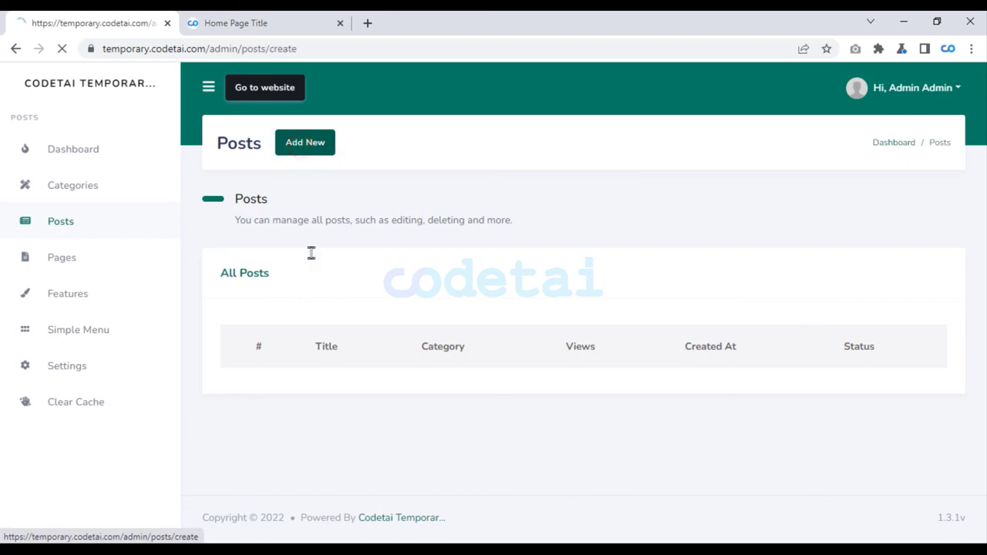
{"action": "scroll", "coordinate": [348, 392], "scroll_direction": "down", "scroll_amount": 2}
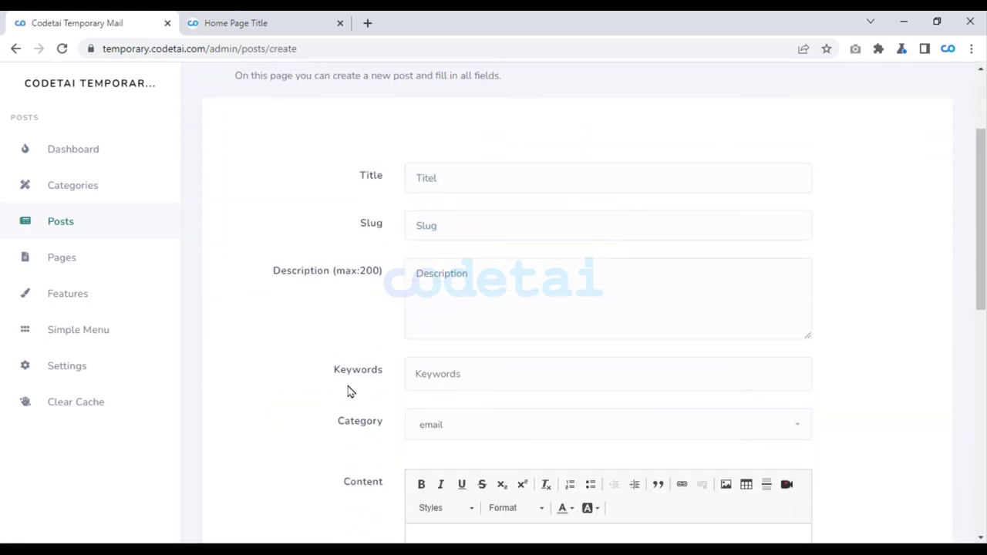
{"action": "left_click", "coordinate": [531, 326]}
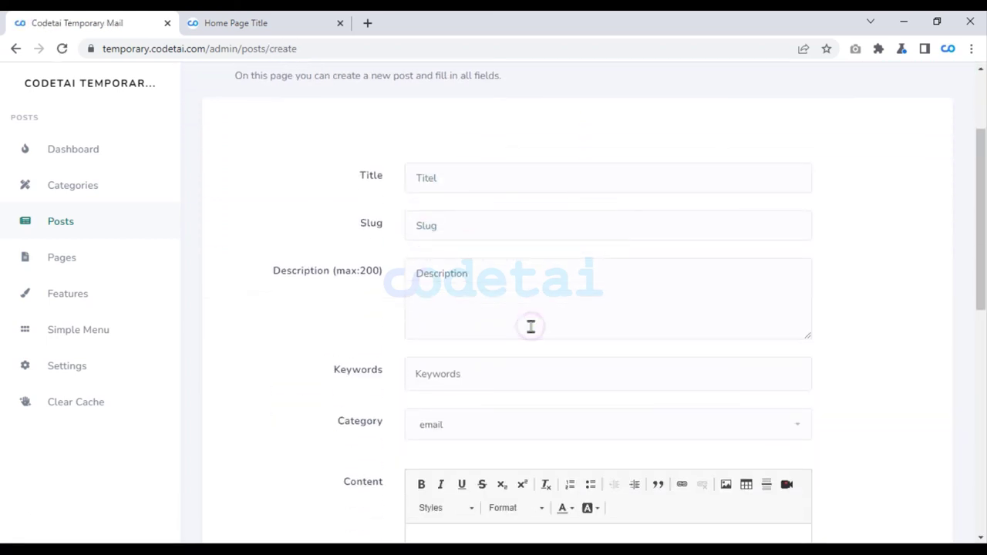
{"action": "left_click", "coordinate": [468, 178]}
{"action": "type", "text": "Fusce vulputate eleifend sapien"}
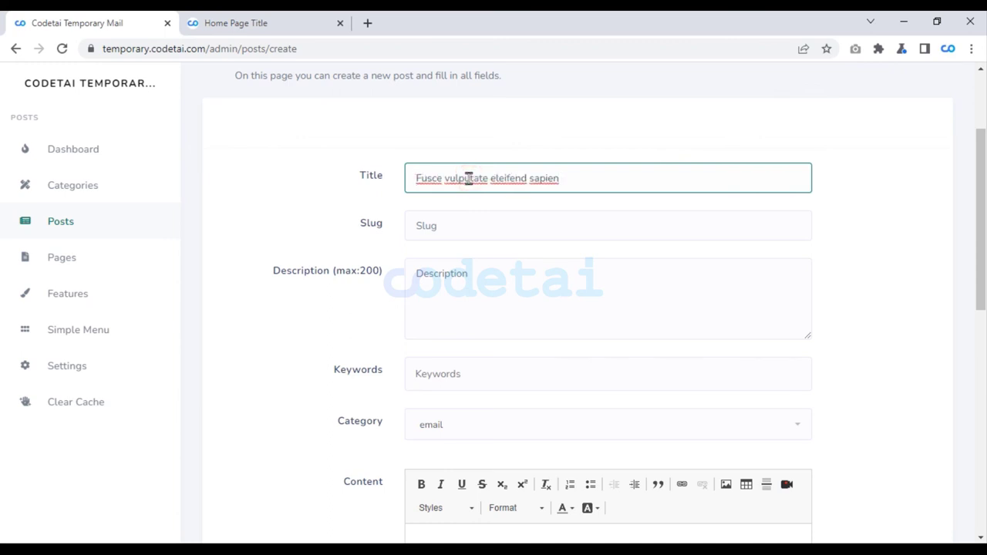
{"action": "left_click", "coordinate": [458, 270]}
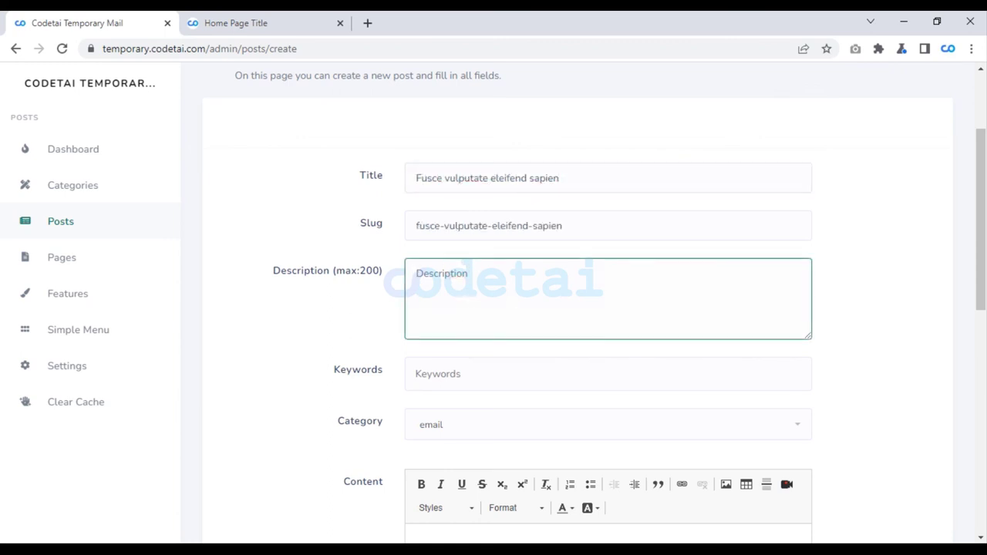
{"action": "type", "text": "Donec vitae sapien ut libero venenatis faucibus. Nullam quis ante. Etiam sit amet orci eget eros faucibus tincidunt. Duis leo. Sed fringilla"}
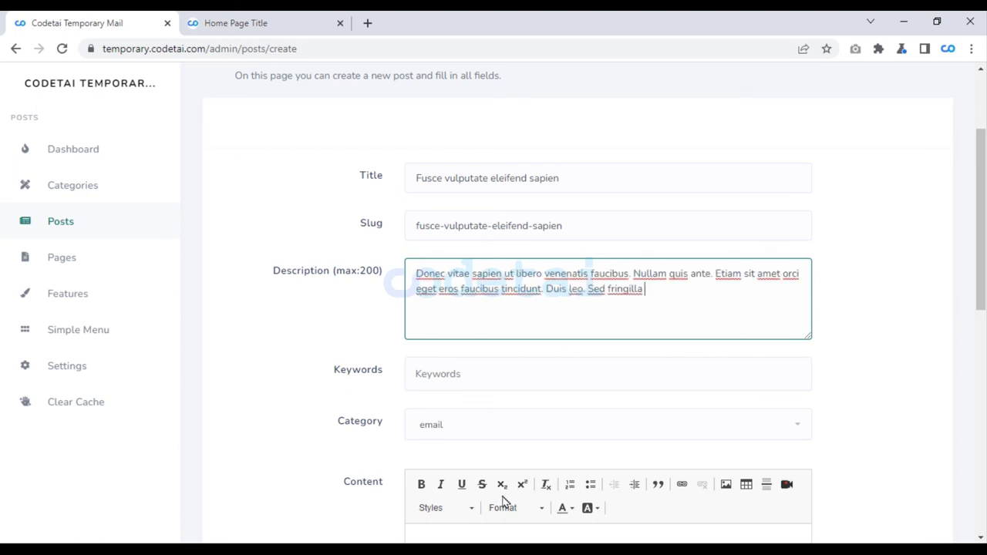
Step: Add the keyword tags mail, temp, email and unlimited to the post
{"action": "scroll", "coordinate": [524, 417], "scroll_direction": "down", "scroll_amount": 1}
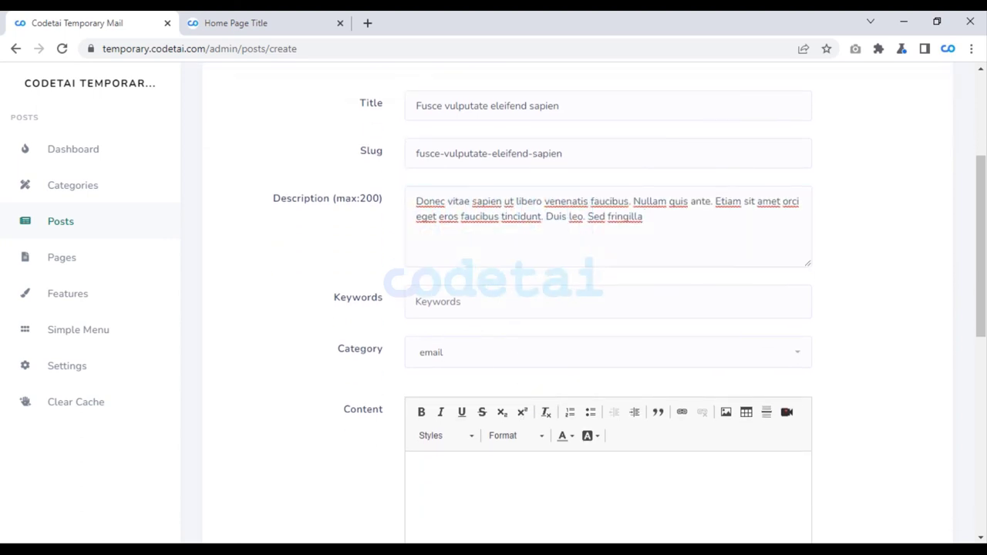
{"action": "left_click", "coordinate": [477, 302]}
{"action": "type", "text": "mail"}
{"action": "key", "text": "Return"}
{"action": "type", "text": "temp"}
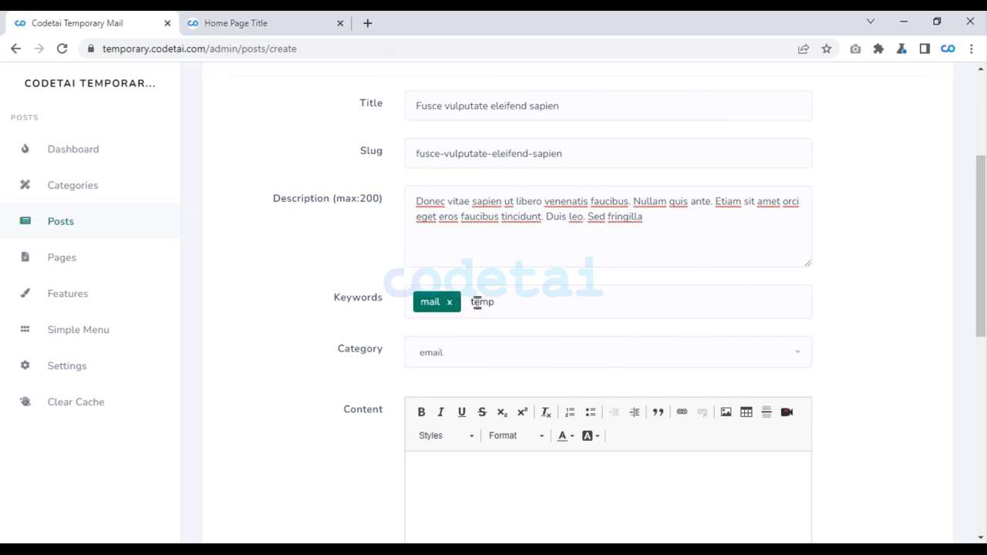
{"action": "key", "text": "Return"}
{"action": "type", "text": "email"}
{"action": "key", "text": "Return"}
{"action": "type", "text": "unlimited"}
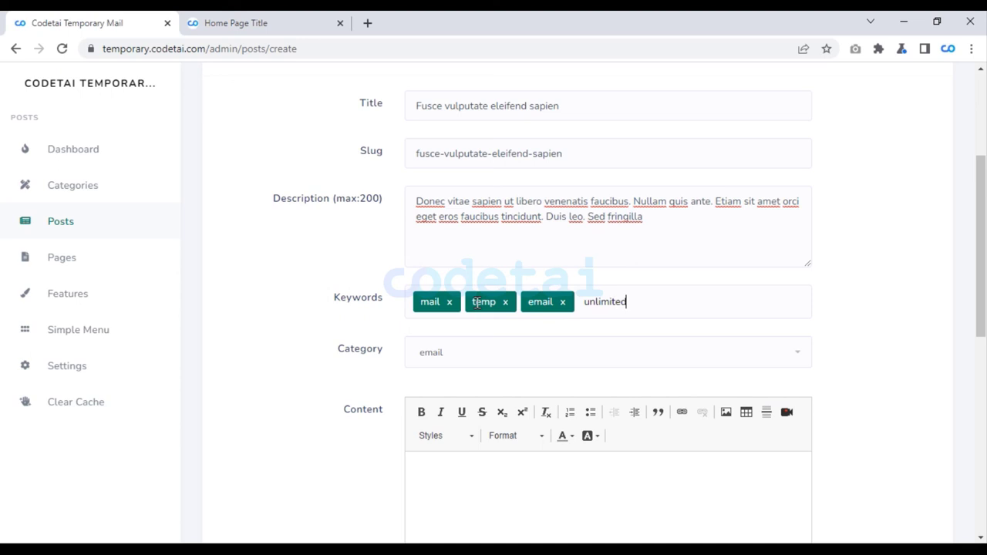
{"action": "key", "text": "Return"}
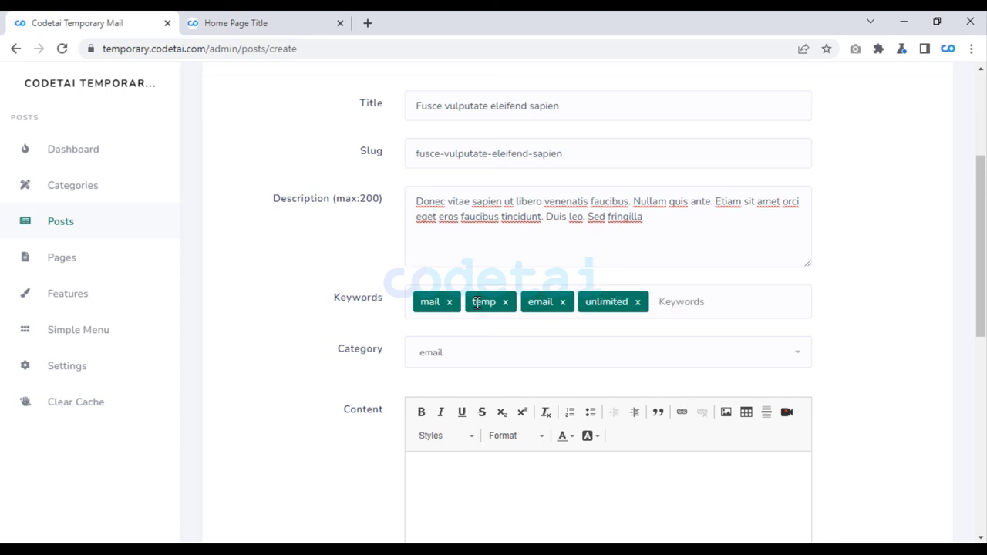
{"action": "scroll", "coordinate": [474, 332], "scroll_direction": "down", "scroll_amount": 1}
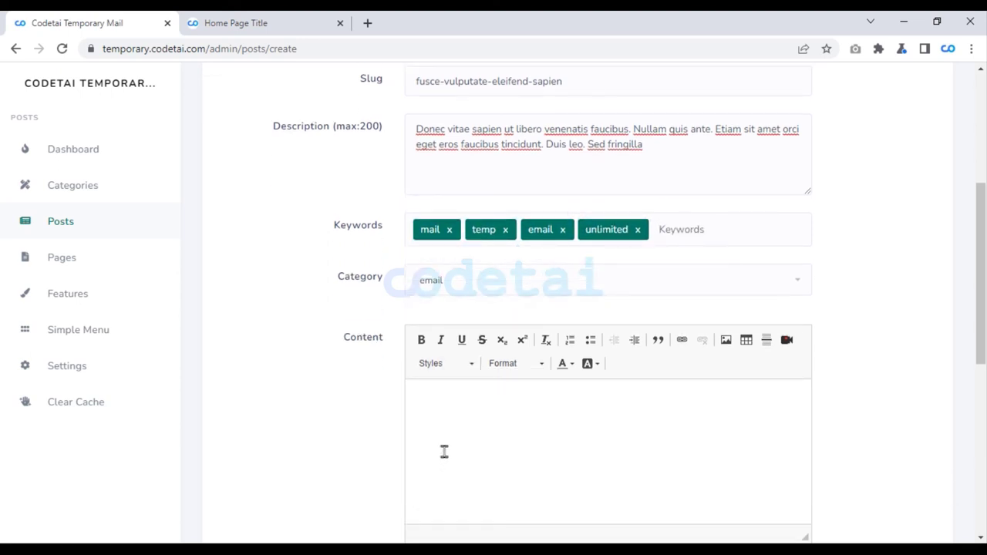
Step: File the post under the blog category and paste lorem ipsum body text
{"action": "left_click", "coordinate": [503, 281]}
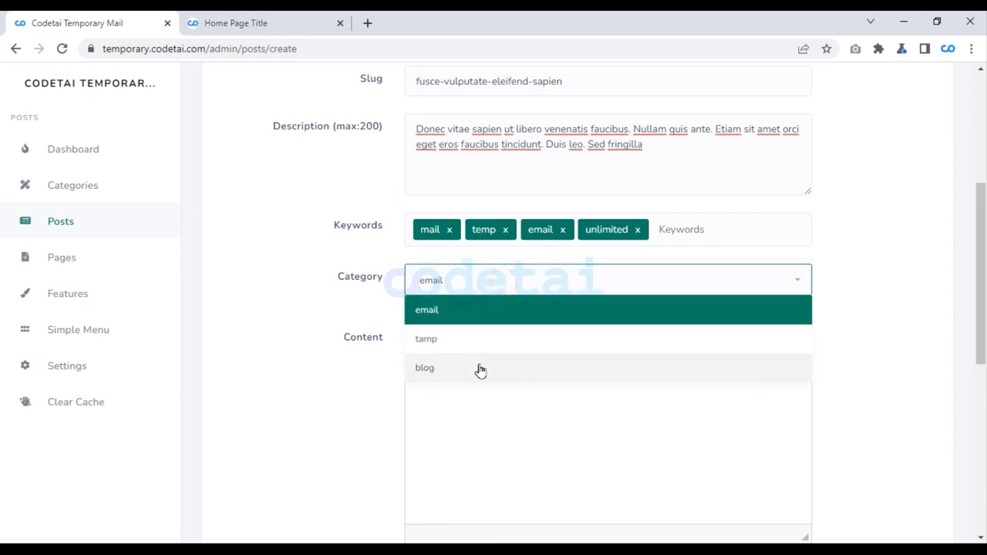
{"action": "left_click", "coordinate": [478, 368]}
{"action": "scroll", "coordinate": [468, 430], "scroll_direction": "down", "scroll_amount": 2}
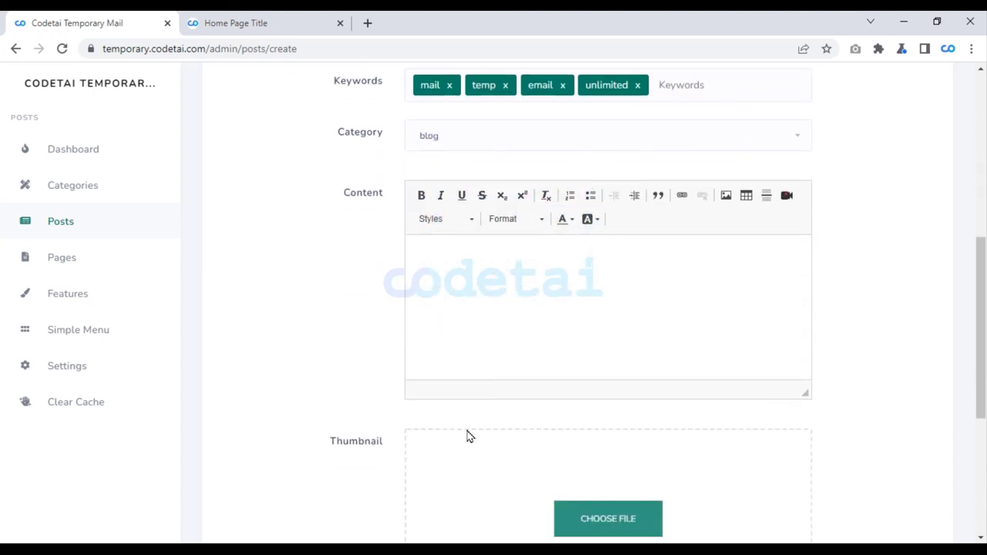
{"action": "scroll", "coordinate": [469, 436], "scroll_direction": "down", "scroll_amount": 1}
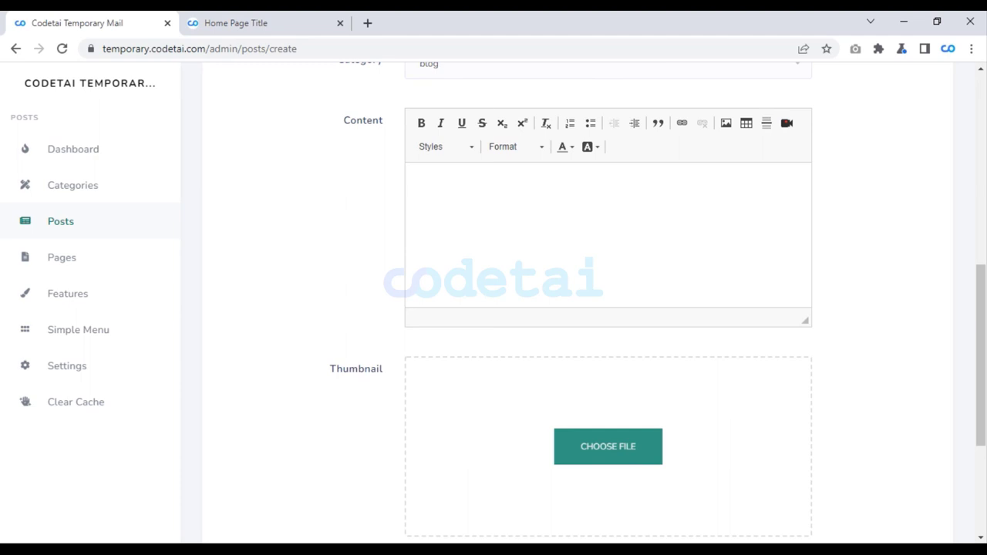
{"action": "left_click", "coordinate": [492, 205]}
{"action": "key", "text": "ctrl+v"}
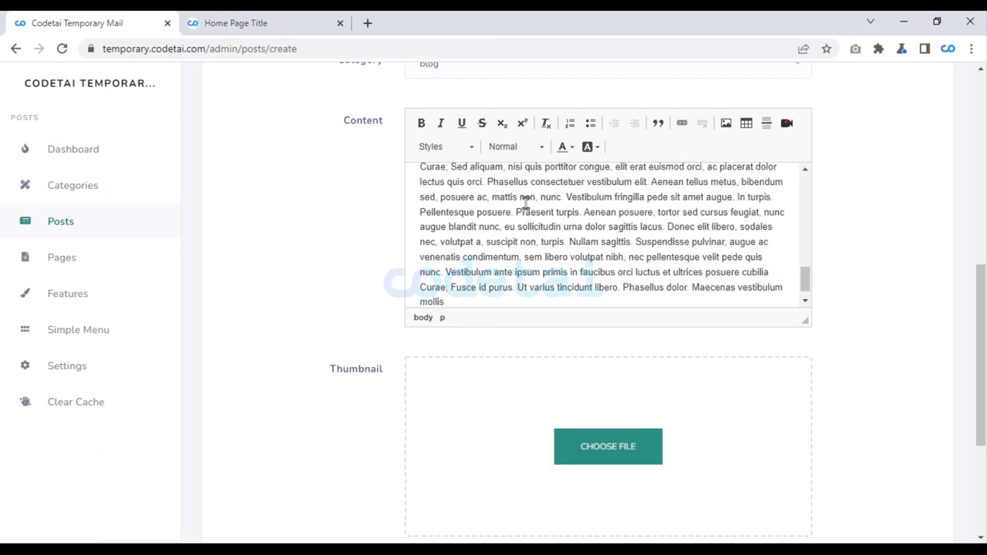
Step: Set 1image as the post thumbnail and create the post
{"action": "scroll", "coordinate": [564, 430], "scroll_direction": "down", "scroll_amount": 1}
{"action": "scroll", "coordinate": [566, 434], "scroll_direction": "down", "scroll_amount": 1}
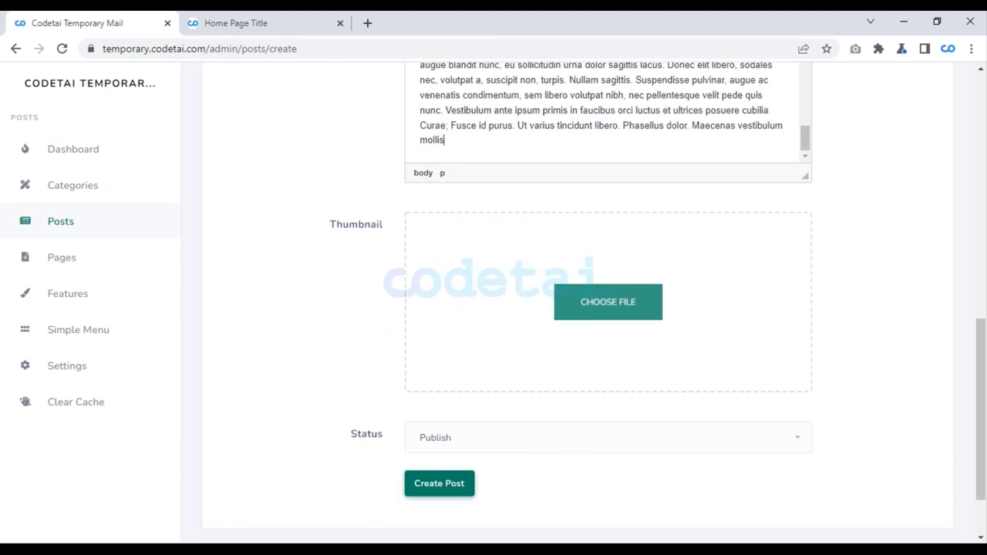
{"action": "left_click", "coordinate": [589, 304]}
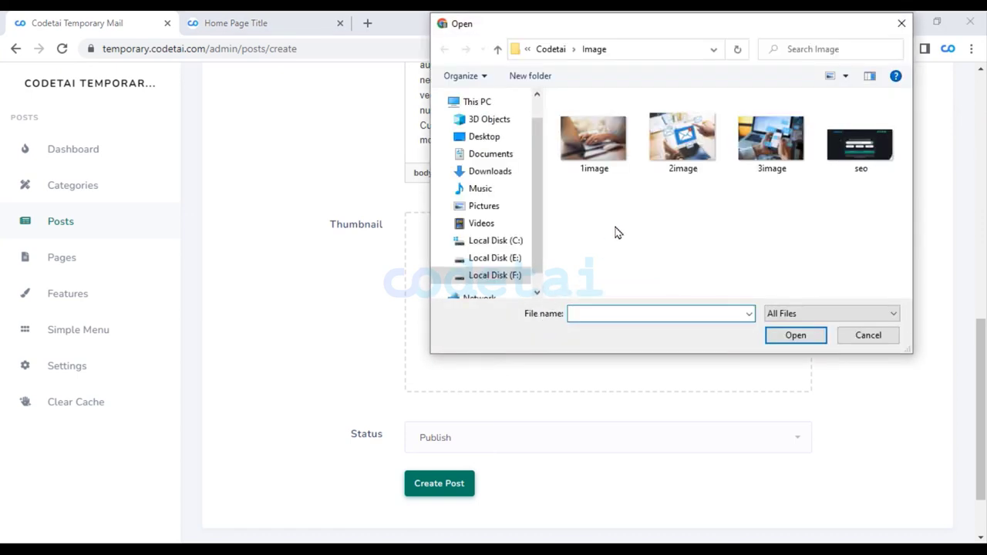
{"action": "double_click", "coordinate": [595, 146]}
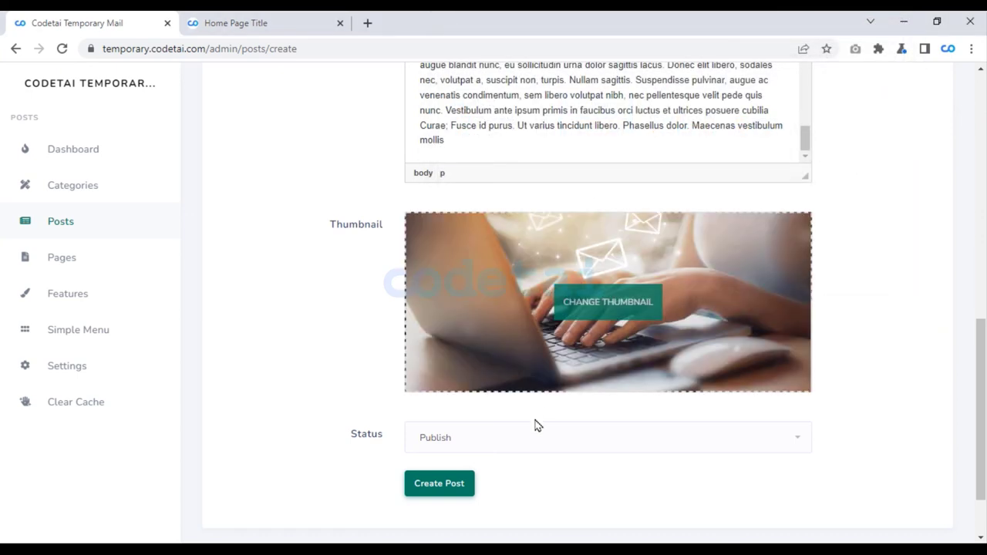
{"action": "scroll", "coordinate": [536, 432], "scroll_direction": "down", "scroll_amount": 1}
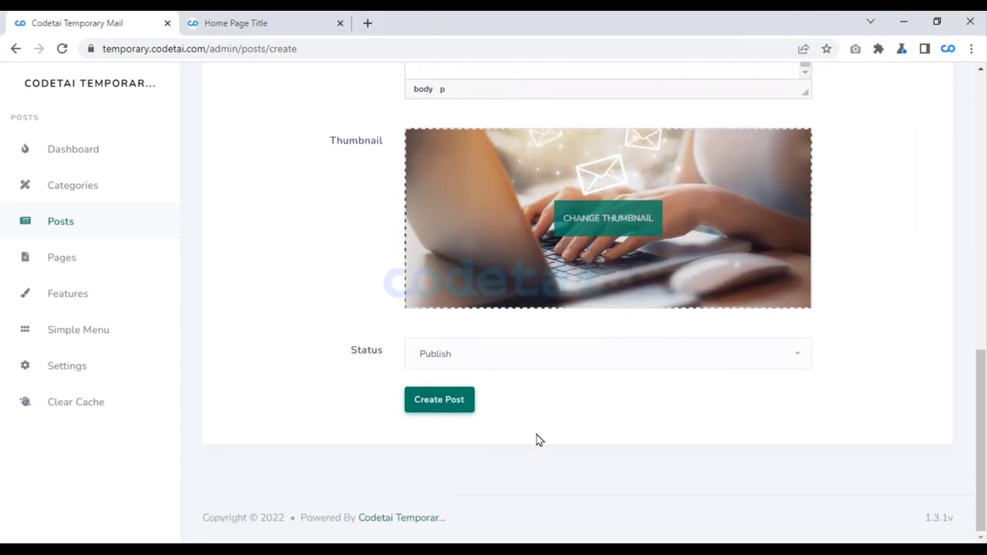
{"action": "left_click", "coordinate": [442, 401]}
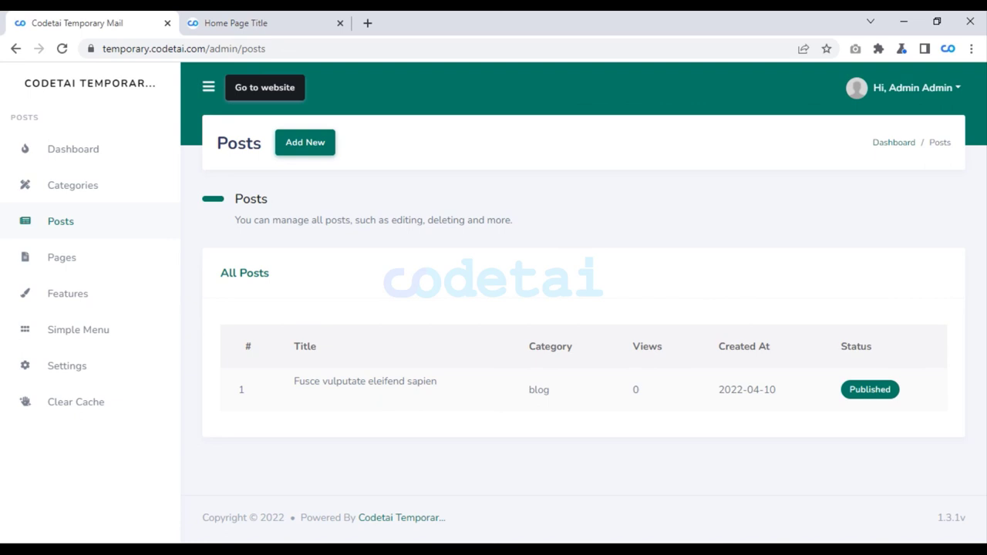
Step: Start a new post with the pasted title and description and keywords demo and blog
{"action": "left_click", "coordinate": [296, 148]}
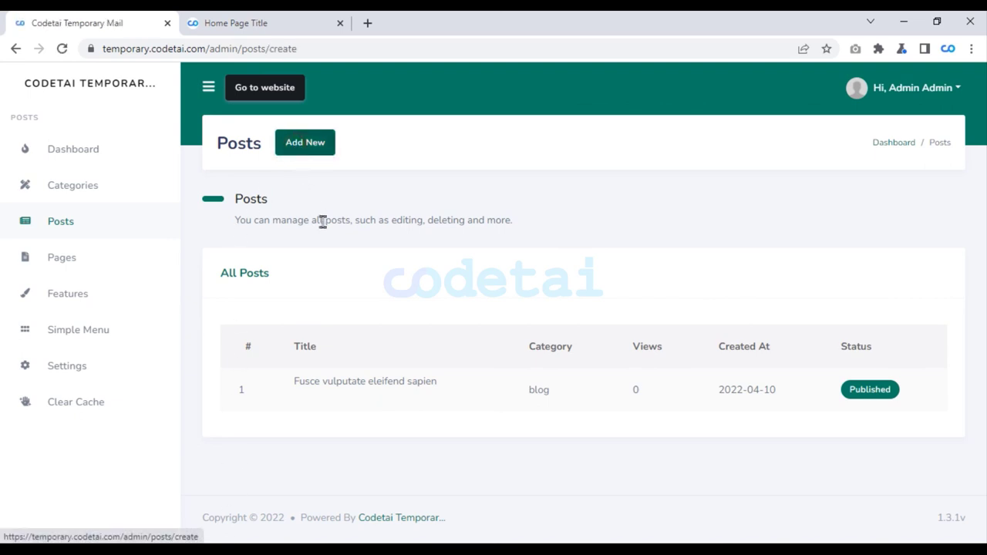
{"action": "left_click", "coordinate": [440, 310]}
{"action": "type", "text": "I must explain to you how all this mistaken ide"}
{"action": "scroll", "coordinate": [463, 368], "scroll_direction": "down", "scroll_amount": 1}
{"action": "left_click", "coordinate": [463, 368]}
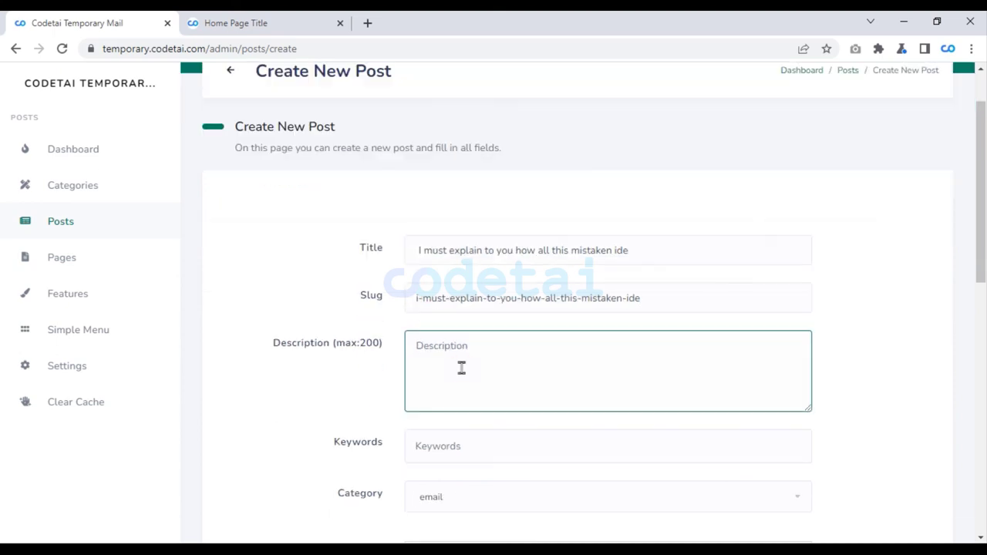
{"action": "type", "text": "Nor again is there anyone who loves or pursues or desires to obtain pain of itself, because it is pain, but because occasionally circumstances occur in which toil and pain can procure him some great pleasure"}
{"action": "scroll", "coordinate": [402, 436], "scroll_direction": "down", "scroll_amount": 3}
{"action": "left_click", "coordinate": [487, 230]}
{"action": "type", "text": "demo"}
{"action": "key", "text": "Return"}
{"action": "type", "text": "blog"}
{"action": "key", "text": "Return"}
Step: Add the pasted body text and a thumbnail image, then publish the second post
{"action": "scroll", "coordinate": [491, 259], "scroll_direction": "down", "scroll_amount": 1}
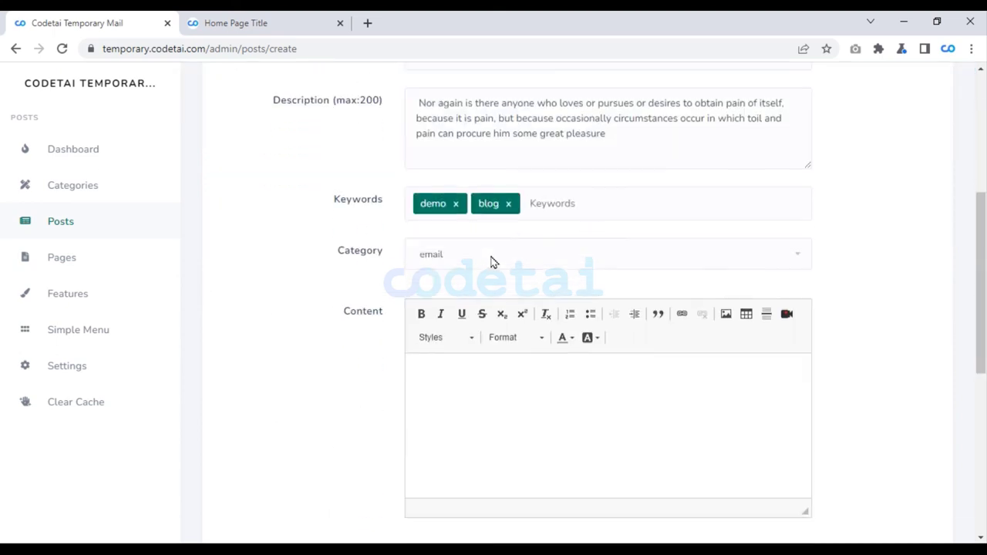
{"action": "scroll", "coordinate": [477, 362], "scroll_direction": "down", "scroll_amount": 1}
{"action": "left_click", "coordinate": [476, 361]}
{"action": "key", "text": "ctrl+v"}
{"action": "scroll", "coordinate": [560, 419], "scroll_direction": "down", "scroll_amount": 3}
{"action": "left_click", "coordinate": [606, 385]}
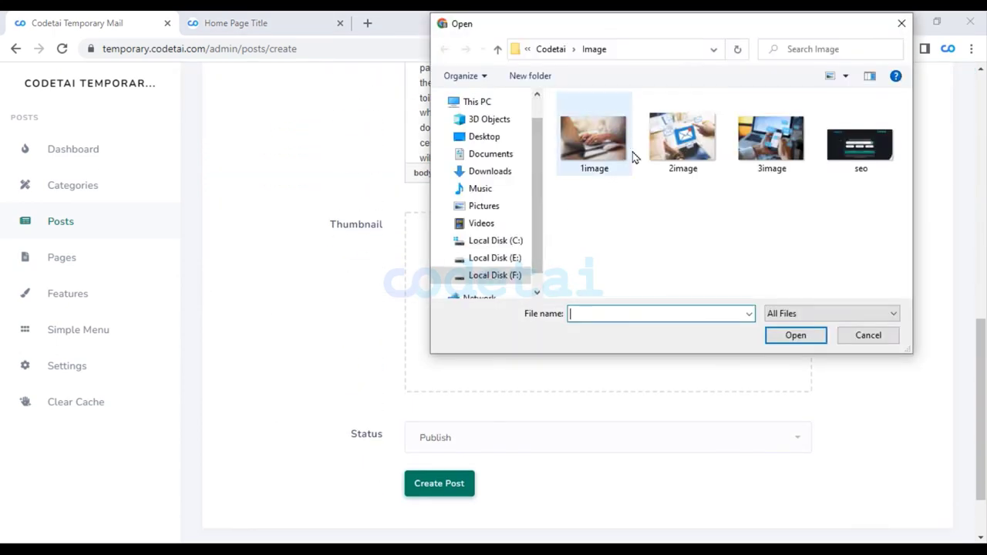
{"action": "double_click", "coordinate": [635, 159]}
{"action": "left_click", "coordinate": [444, 415]}
{"action": "left_click", "coordinate": [304, 144]}
Step: Begin a third post with the pasted title and description and keywords ok, demo and blog
{"action": "left_click", "coordinate": [443, 320]}
{"action": "type", "text": "The languages only differ in their grammar"}
{"action": "scroll", "coordinate": [469, 311], "scroll_direction": "down", "scroll_amount": 2}
{"action": "left_click", "coordinate": [469, 310]}
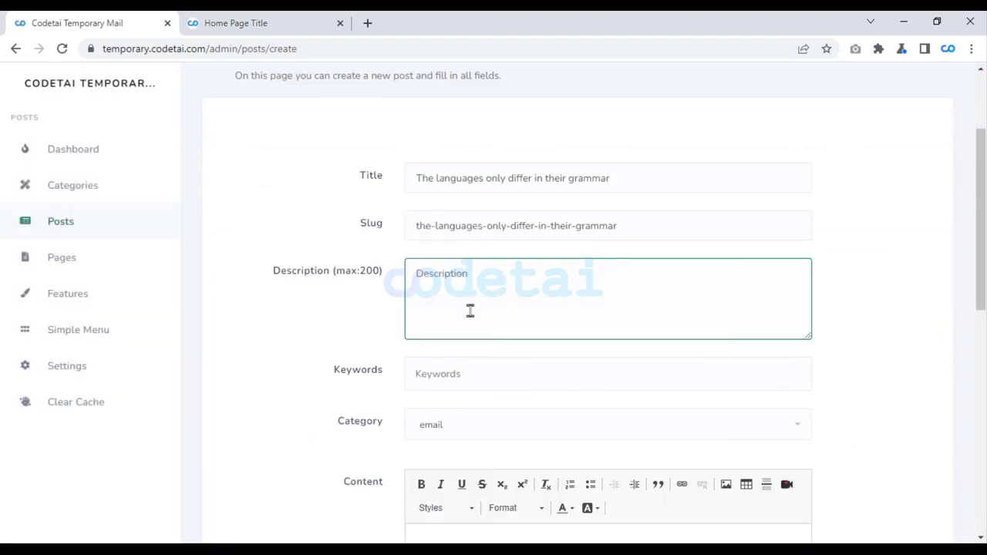
{"action": "type", "text": "If several languages coalesce, the grammar of the resulting language is more simple and regular than that of the individual languages"}
{"action": "scroll", "coordinate": [481, 302], "scroll_direction": "down", "scroll_amount": 1}
{"action": "left_click", "coordinate": [480, 301]}
{"action": "type", "text": "ok"}
{"action": "key", "text": "Return"}
{"action": "type", "text": "demo"}
{"action": "key", "text": "Return"}
{"action": "type", "text": "blog"}
{"action": "key", "text": "Return"}
Step: Add the pasted body and a thumbnail image, then publish the third post
{"action": "scroll", "coordinate": [480, 302], "scroll_direction": "down", "scroll_amount": 4}
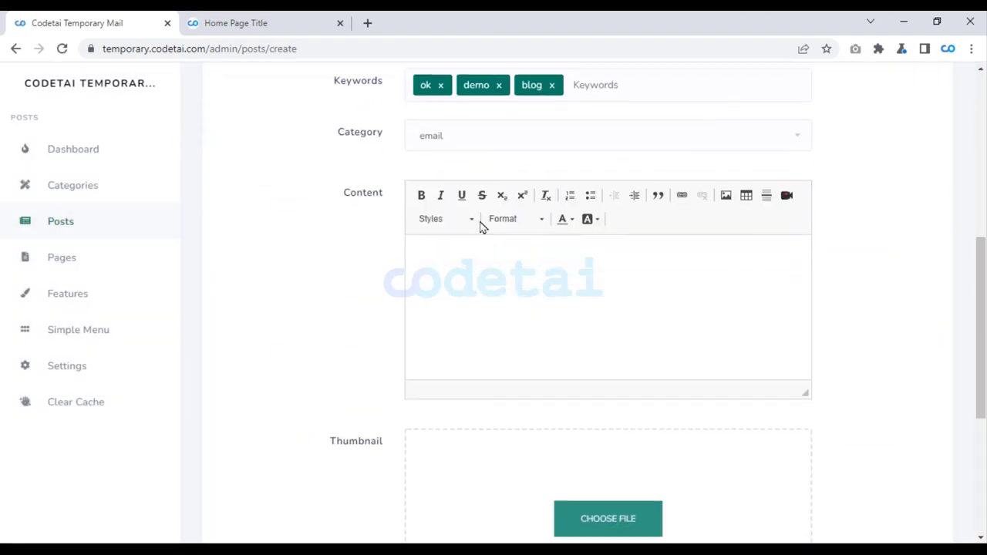
{"action": "left_click", "coordinate": [522, 263]}
{"action": "key", "text": "ctrl+v"}
{"action": "scroll", "coordinate": [503, 286], "scroll_direction": "down", "scroll_amount": 3}
{"action": "left_click", "coordinate": [608, 230]}
{"action": "double_click", "coordinate": [774, 136]}
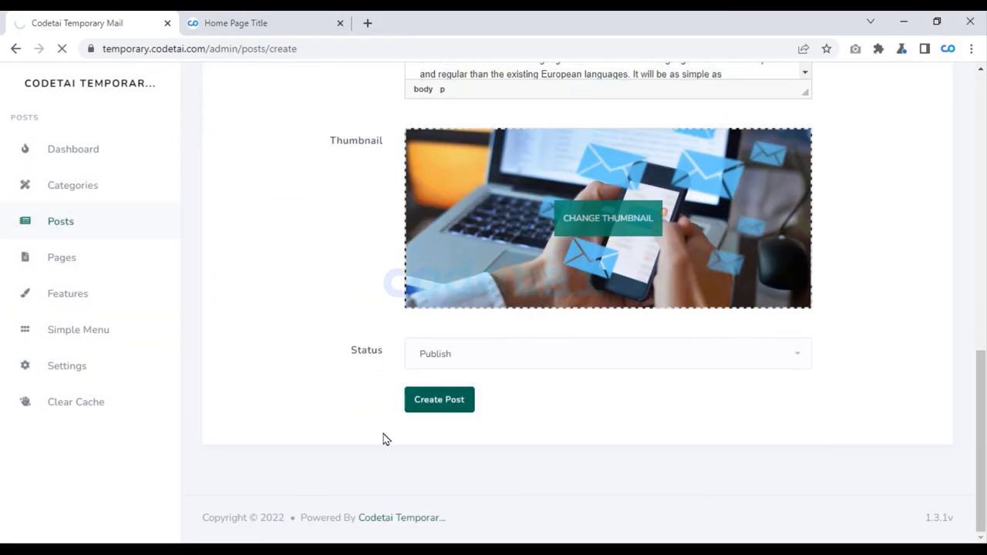
{"action": "left_click", "coordinate": [439, 399]}
{"action": "scroll", "coordinate": [417, 438], "scroll_direction": "down", "scroll_amount": 2}
{"action": "scroll", "coordinate": [409, 375], "scroll_direction": "up", "scroll_amount": 2}
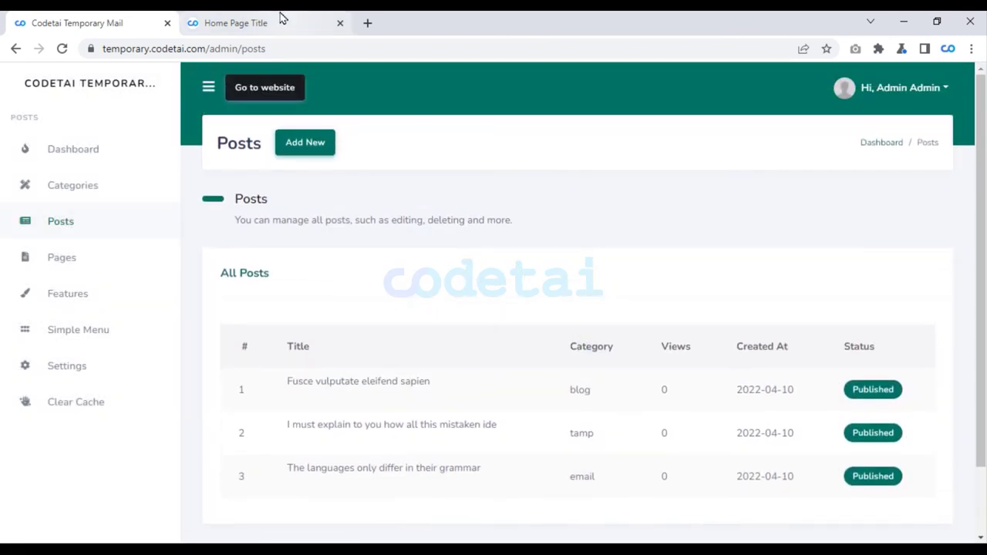
{"action": "left_click", "coordinate": [279, 15]}
Step: Reload the live home page and read the 'Fusce vulputate eleifend sapien' post
{"action": "scroll", "coordinate": [146, 132], "scroll_direction": "up", "scroll_amount": 3}
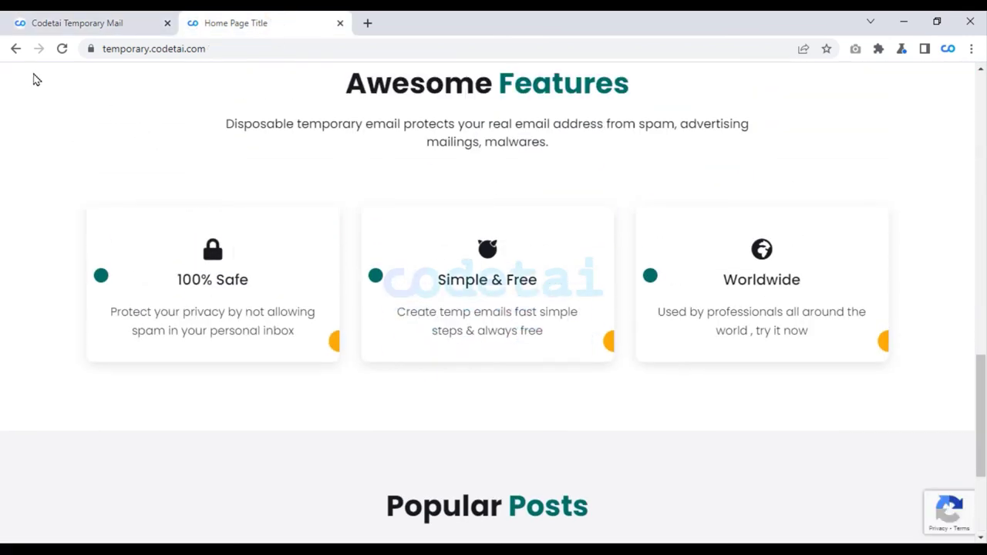
{"action": "left_click", "coordinate": [61, 48]}
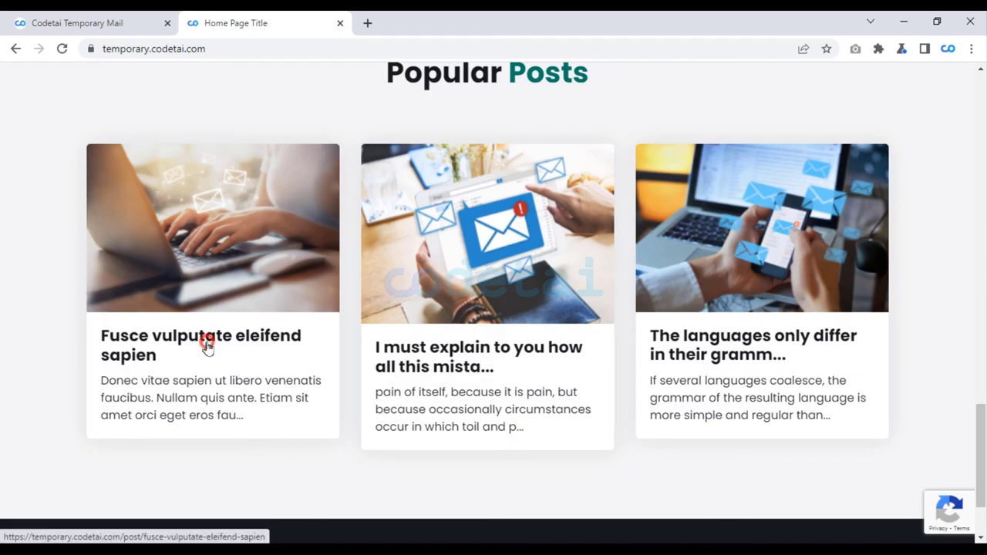
{"action": "left_click", "coordinate": [207, 344]}
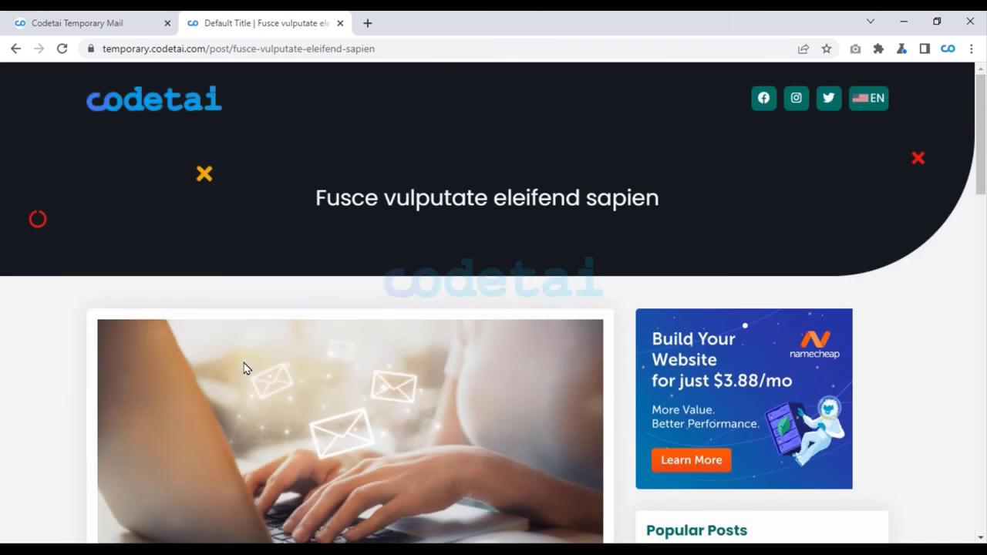
{"action": "scroll", "coordinate": [243, 368], "scroll_direction": "down", "scroll_amount": 10}
{"action": "scroll", "coordinate": [245, 368], "scroll_direction": "down", "scroll_amount": 10}
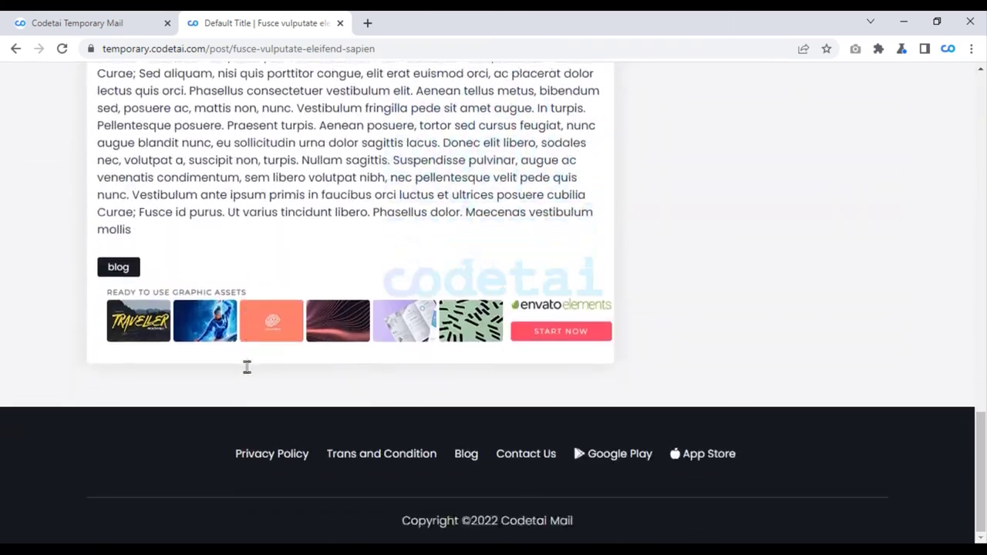
{"action": "scroll", "coordinate": [604, 313], "scroll_direction": "up", "scroll_amount": 15}
{"action": "scroll", "coordinate": [663, 302], "scroll_direction": "up", "scroll_amount": 4}
{"action": "scroll", "coordinate": [695, 308], "scroll_direction": "down", "scroll_amount": 2}
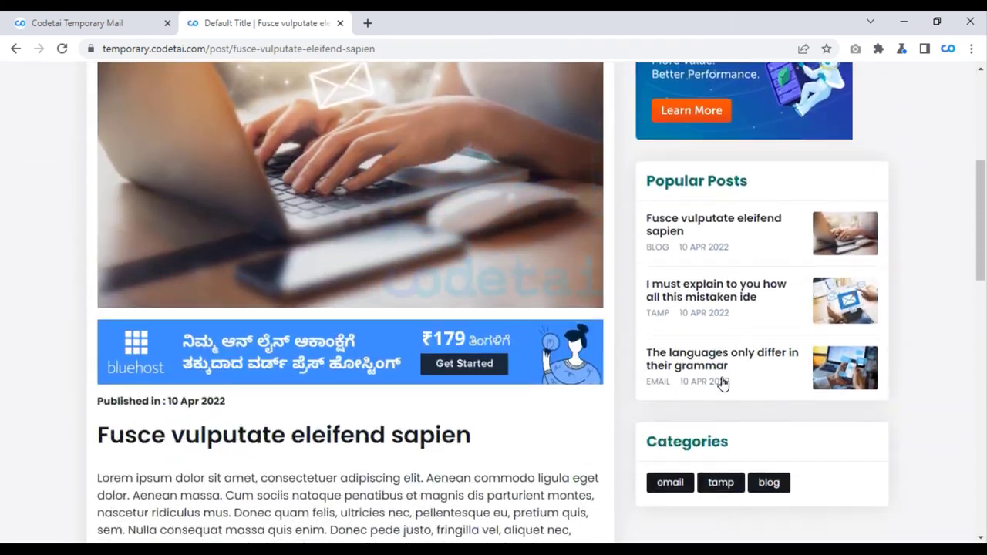
Step: View the second popular post and the email category page, then return to the admin panel
{"action": "left_click", "coordinate": [710, 295]}
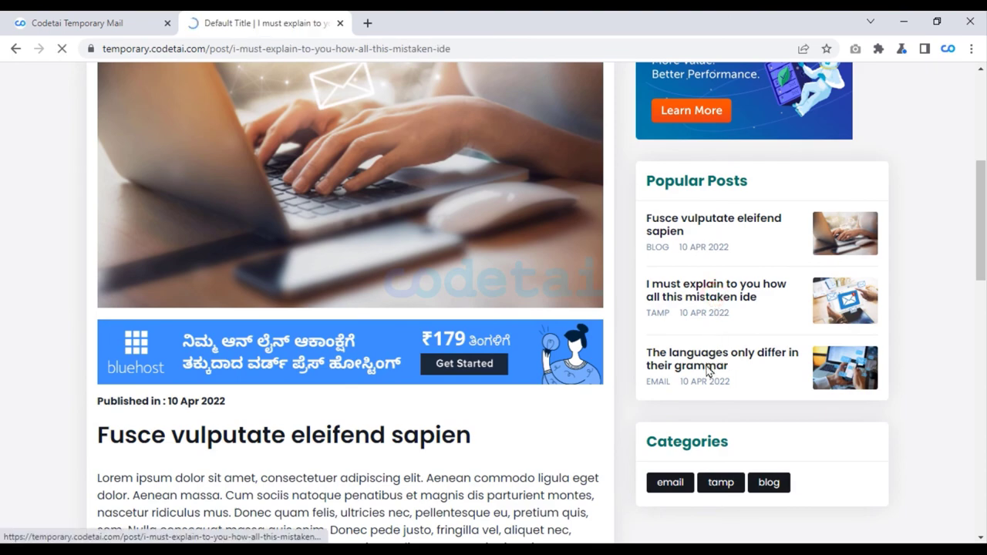
{"action": "scroll", "coordinate": [709, 391], "scroll_direction": "down", "scroll_amount": 3}
{"action": "scroll", "coordinate": [711, 391], "scroll_direction": "down", "scroll_amount": 3}
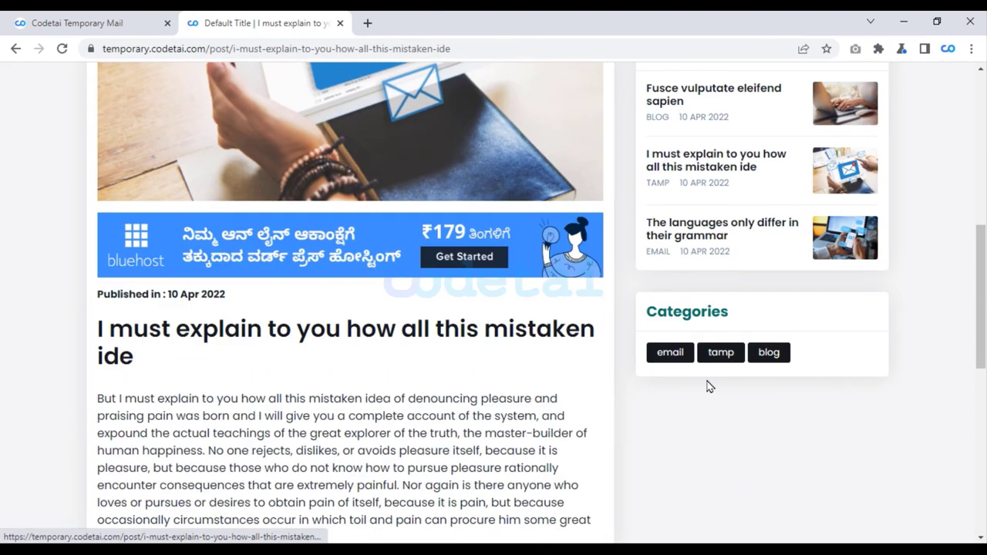
{"action": "left_click", "coordinate": [668, 353]}
{"action": "scroll", "coordinate": [627, 403], "scroll_direction": "down", "scroll_amount": 1}
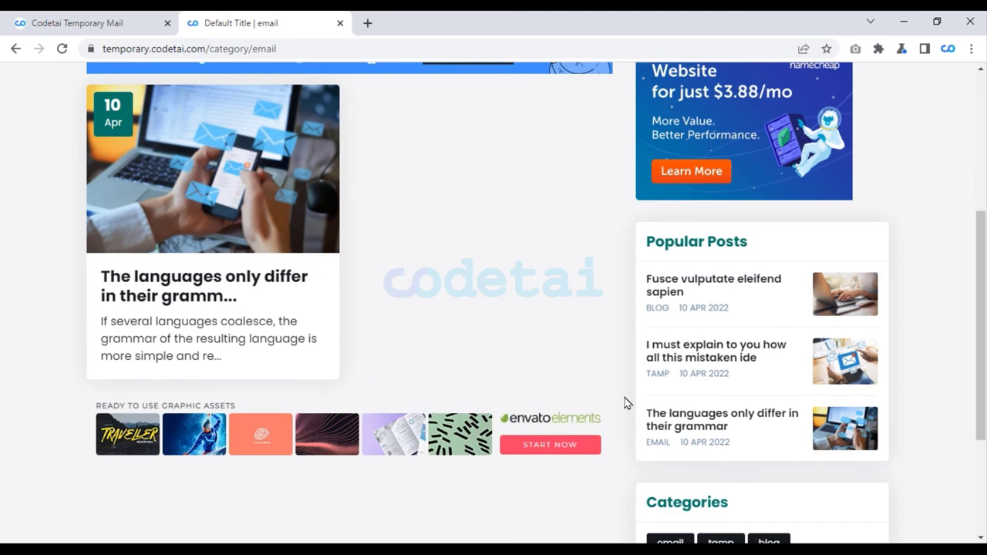
{"action": "scroll", "coordinate": [627, 403], "scroll_direction": "up", "scroll_amount": 5}
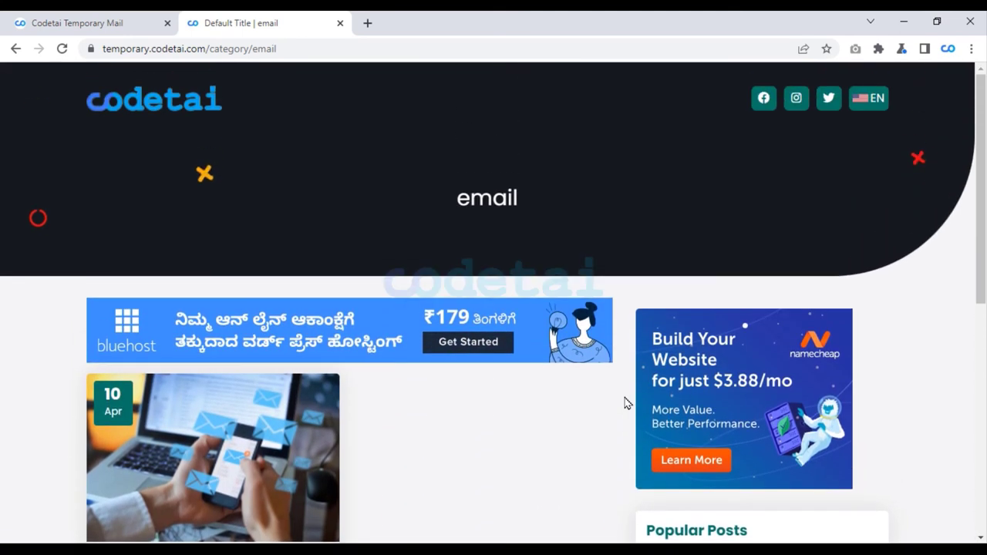
{"action": "left_click", "coordinate": [198, 110]}
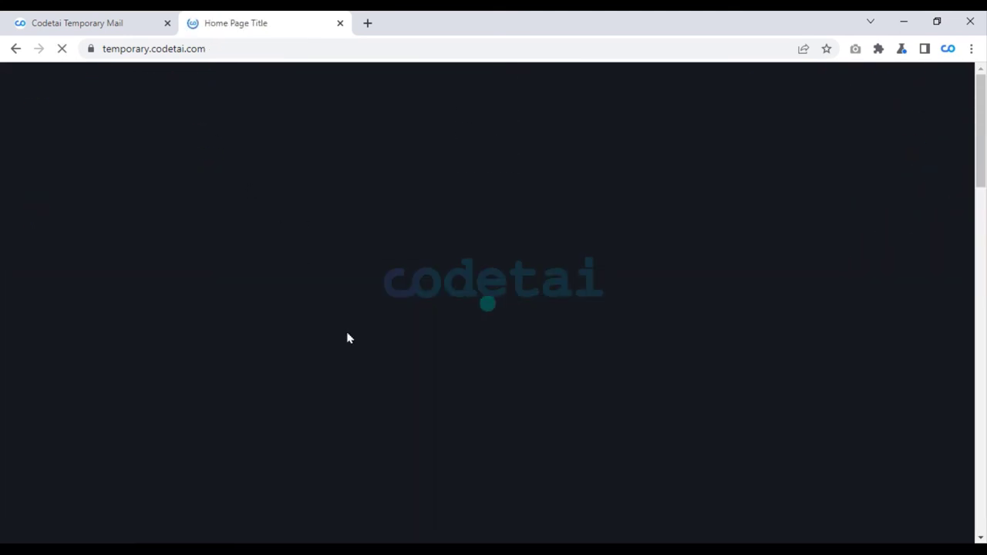
{"action": "key", "text": "ctrl+shift+Tab"}
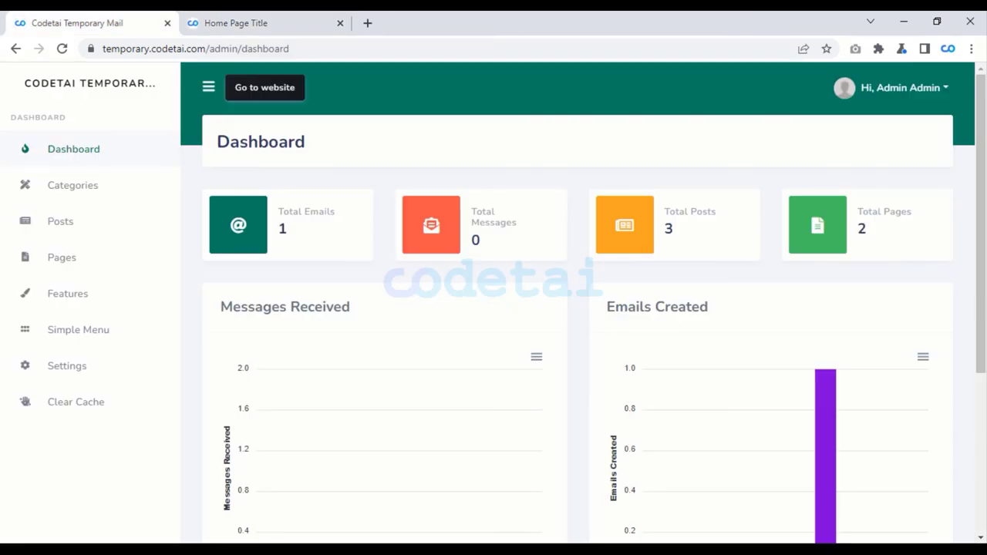
Step: Go to the SEO settings of the English language translations
{"action": "left_click", "coordinate": [103, 371]}
{"action": "scroll", "coordinate": [291, 430], "scroll_direction": "down", "scroll_amount": 3}
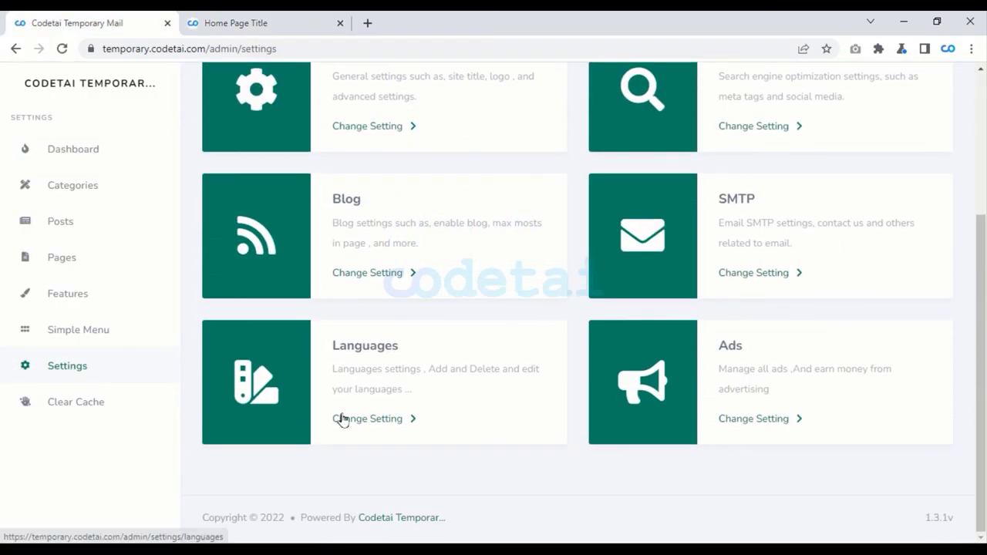
{"action": "left_click", "coordinate": [342, 417]}
{"action": "scroll", "coordinate": [417, 425], "scroll_direction": "down", "scroll_amount": 2}
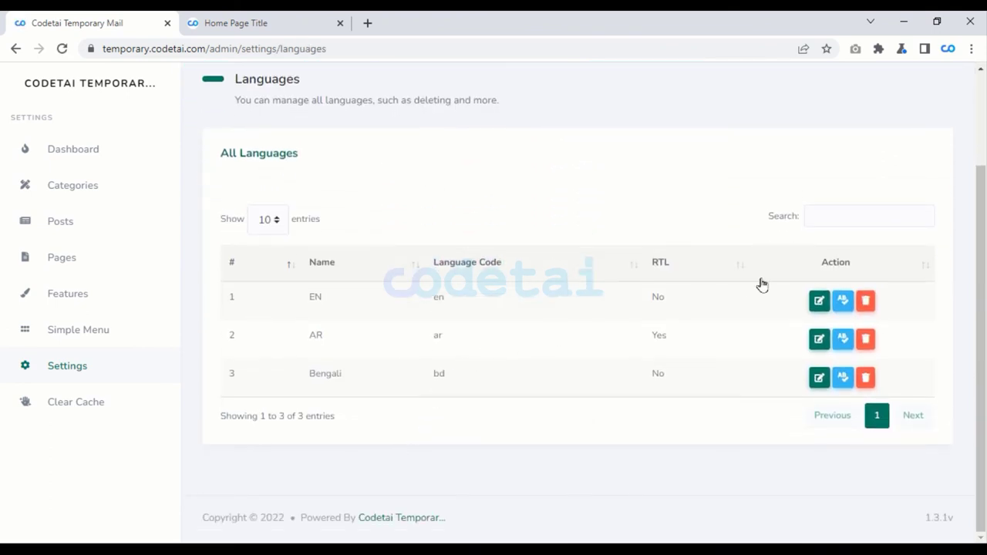
{"action": "left_click", "coordinate": [843, 301]}
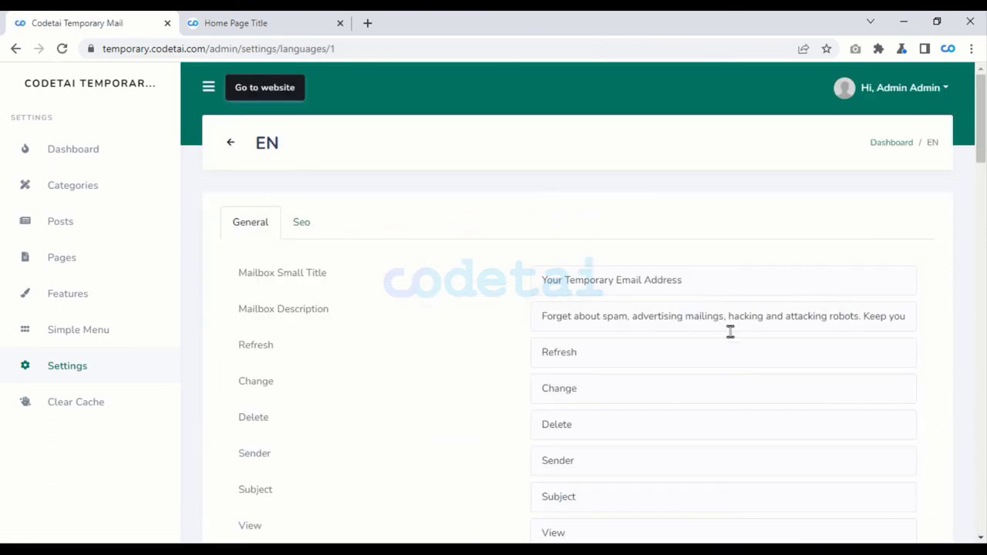
{"action": "scroll", "coordinate": [730, 331], "scroll_direction": "down", "scroll_amount": 2}
{"action": "scroll", "coordinate": [450, 295], "scroll_direction": "up", "scroll_amount": 2}
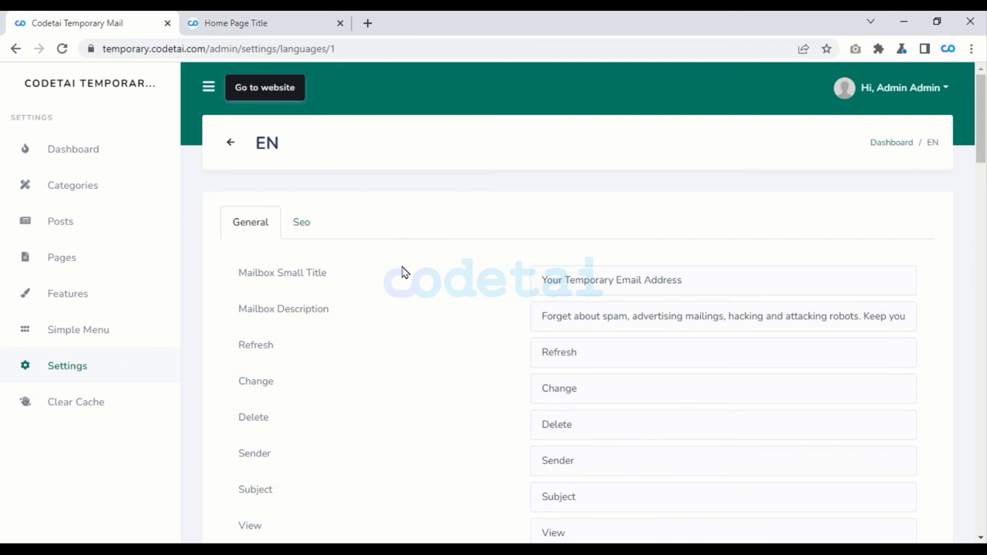
{"action": "left_click", "coordinate": [303, 225]}
{"action": "scroll", "coordinate": [368, 324], "scroll_direction": "down", "scroll_amount": 2}
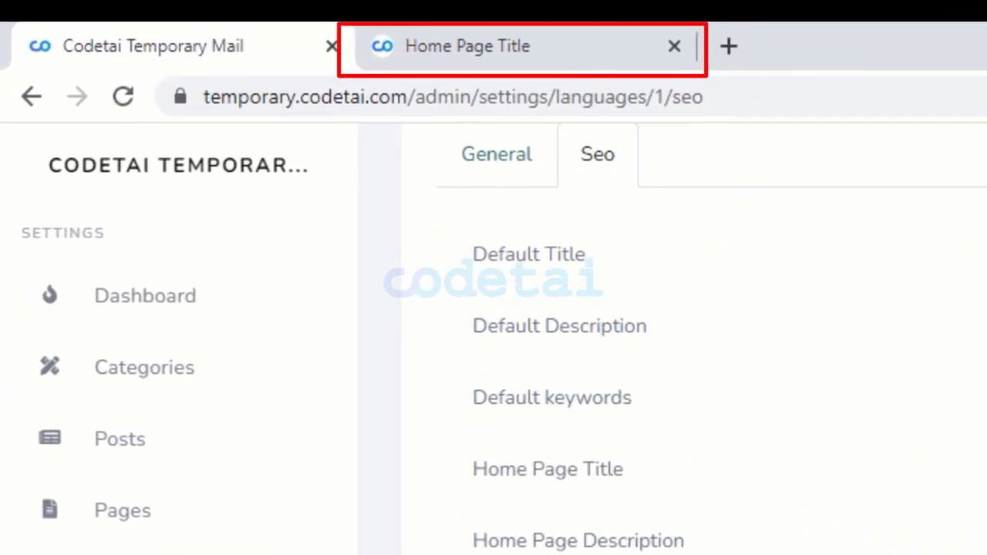
Step: Enter 'Codetai Unlimited Temp Mail' as the Home Page Title and save the changes
{"action": "left_click", "coordinate": [578, 243]}
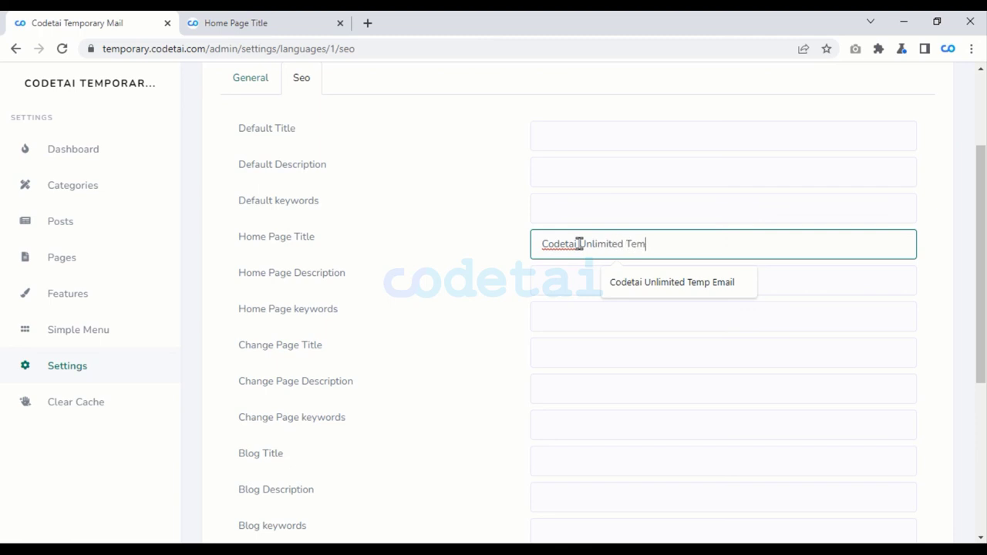
{"action": "type", "text": "Mail"}
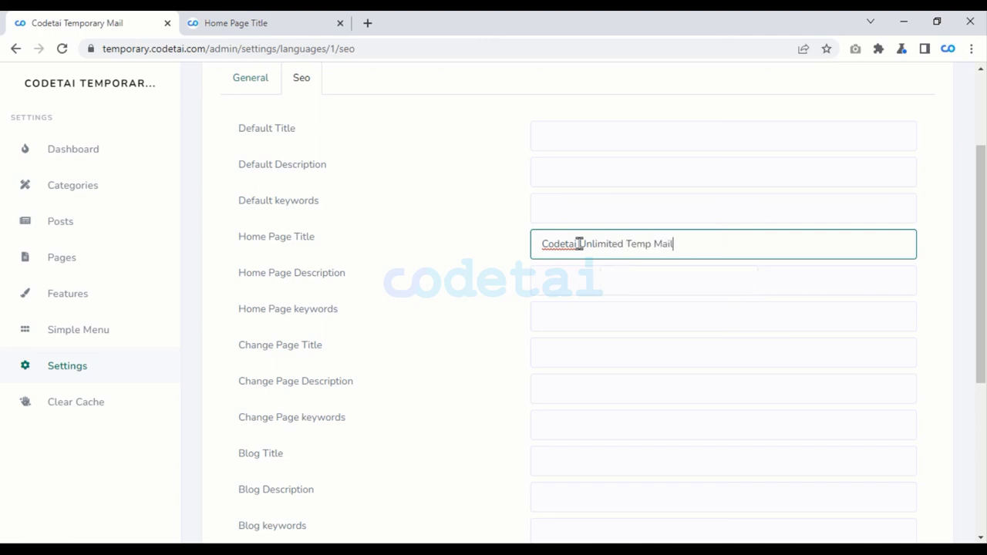
{"action": "scroll", "coordinate": [591, 300], "scroll_direction": "down", "scroll_amount": 5}
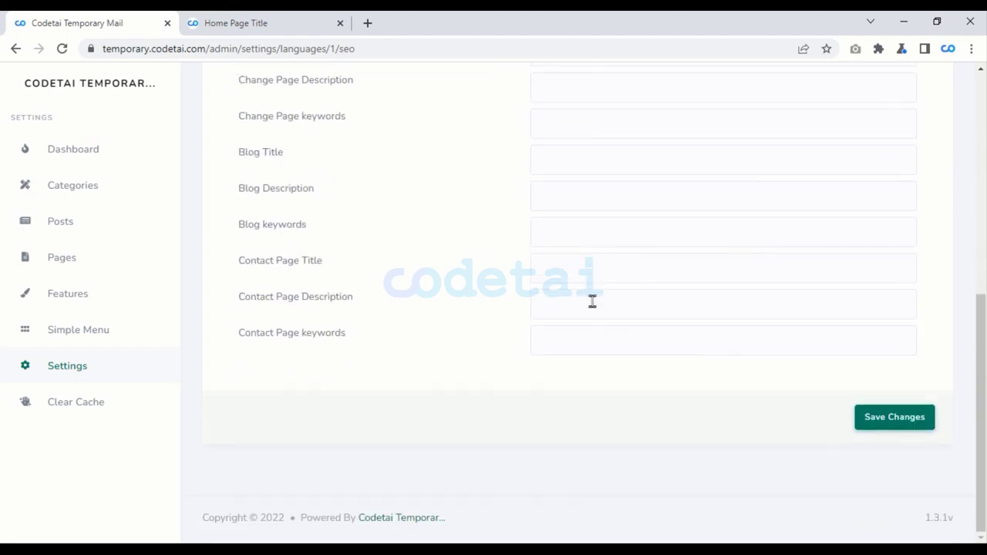
{"action": "left_click", "coordinate": [888, 421]}
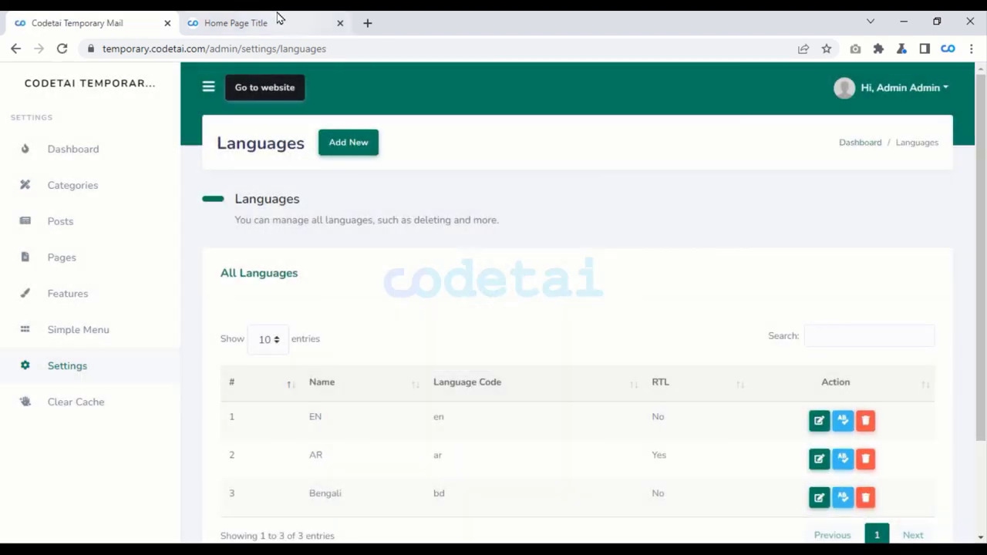
{"action": "left_click", "coordinate": [276, 21]}
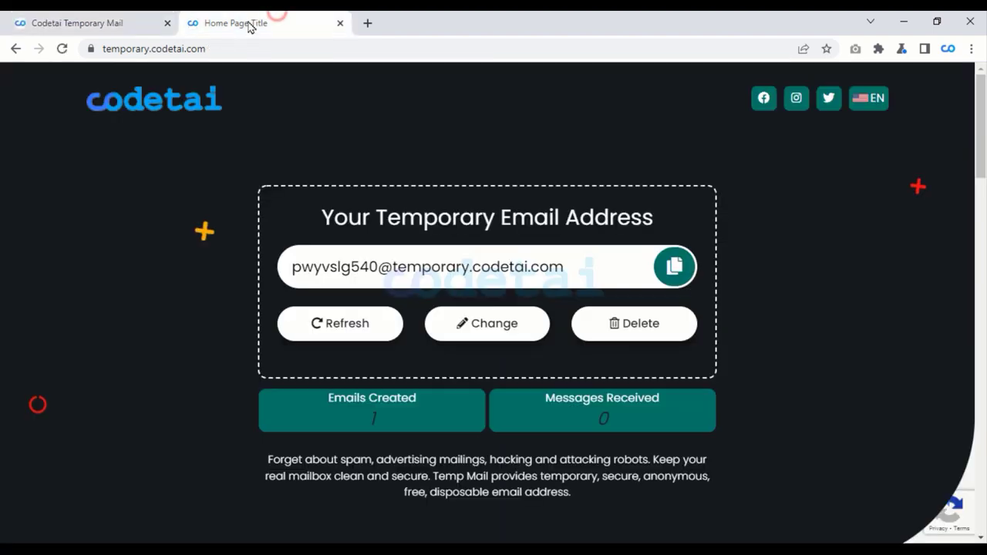
Step: Reload the live site to show the 'Codetai Unlimited Temp Mail' title and copy the temporary address
{"action": "left_click", "coordinate": [62, 48]}
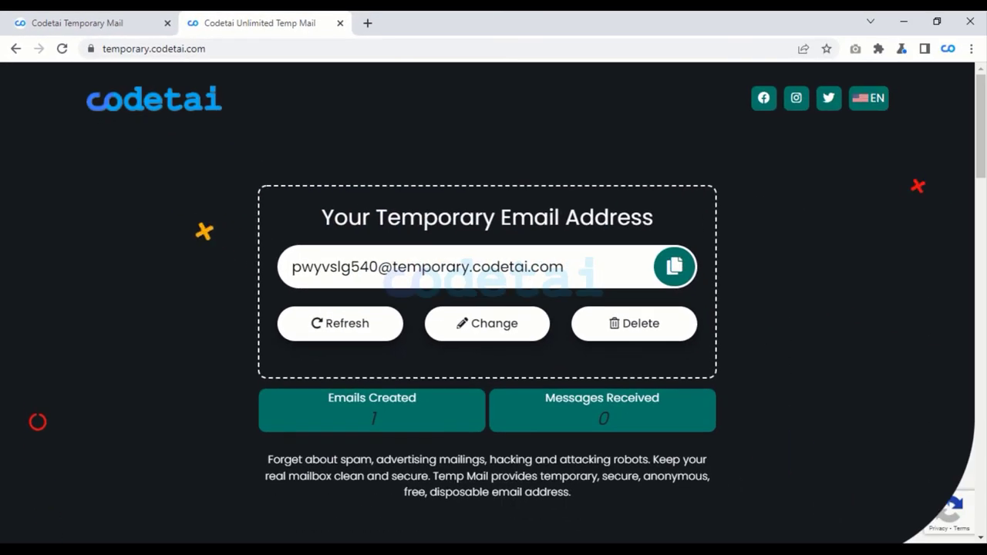
{"action": "scroll", "coordinate": [734, 379], "scroll_direction": "down", "scroll_amount": 2}
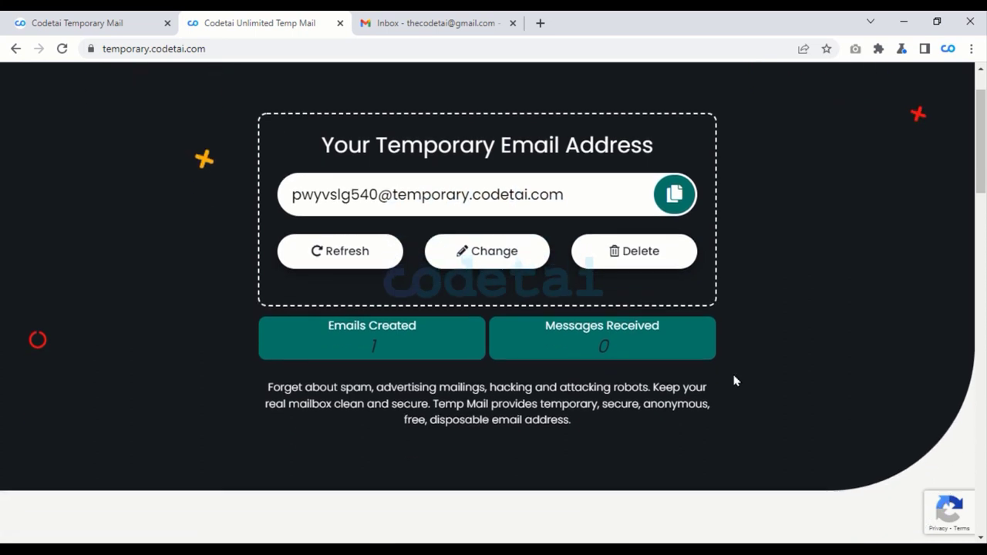
{"action": "scroll", "coordinate": [733, 379], "scroll_direction": "up", "scroll_amount": 1}
{"action": "left_click", "coordinate": [679, 213]}
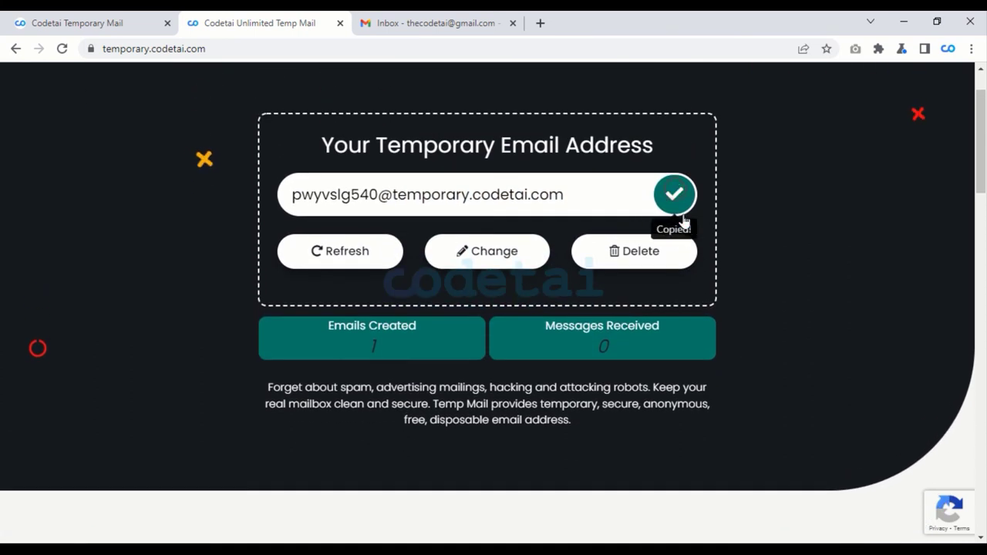
{"action": "scroll", "coordinate": [686, 310], "scroll_direction": "down", "scroll_amount": 3}
{"action": "scroll", "coordinate": [688, 324], "scroll_direction": "down", "scroll_amount": 2}
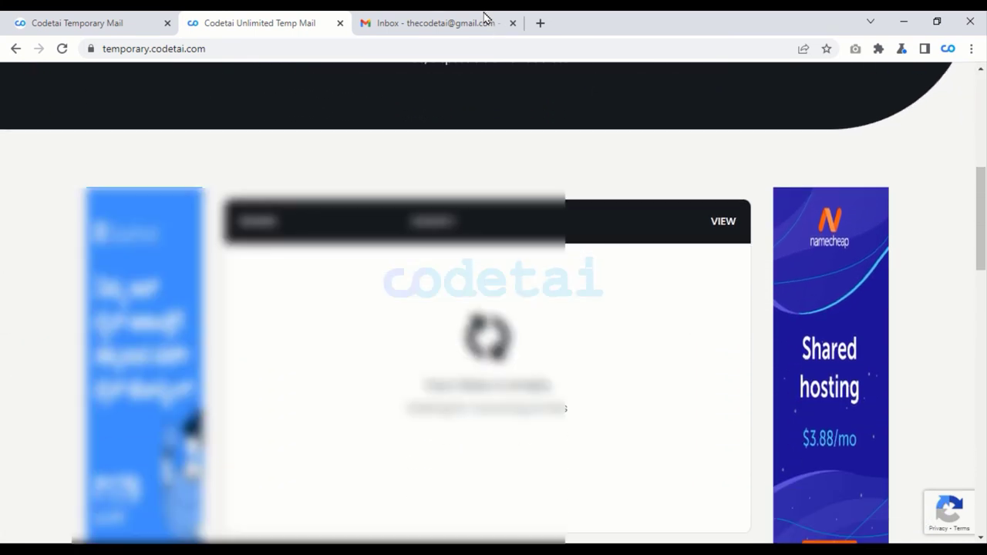
Step: Send a Gmail message to the copied temporary address with subject 'test email' and body 'hello this a test email'
{"action": "left_click", "coordinate": [484, 19]}
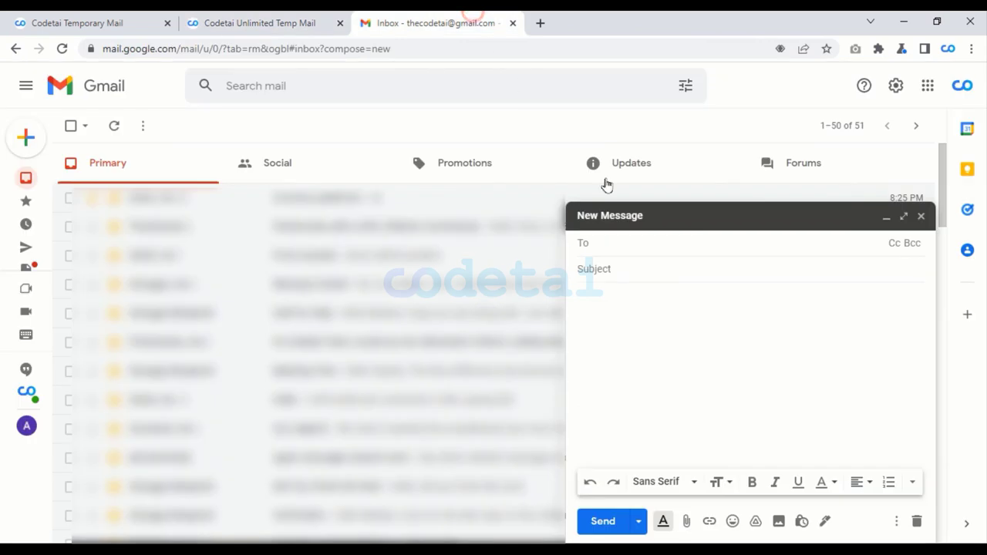
{"action": "left_click", "coordinate": [672, 249]}
{"action": "right_click", "coordinate": [672, 248]}
{"action": "left_click", "coordinate": [711, 362]}
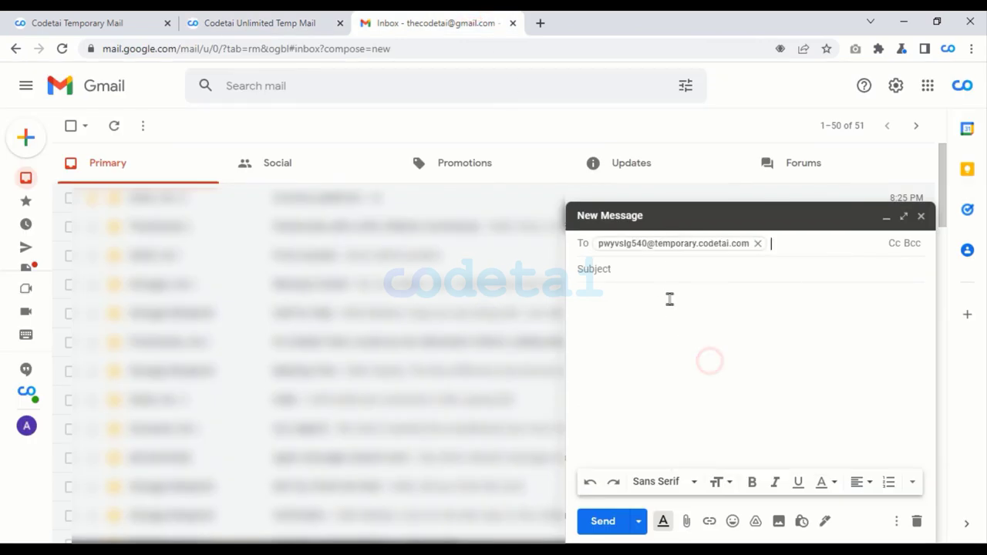
{"action": "left_click", "coordinate": [661, 273]}
{"action": "type", "text": "test email"}
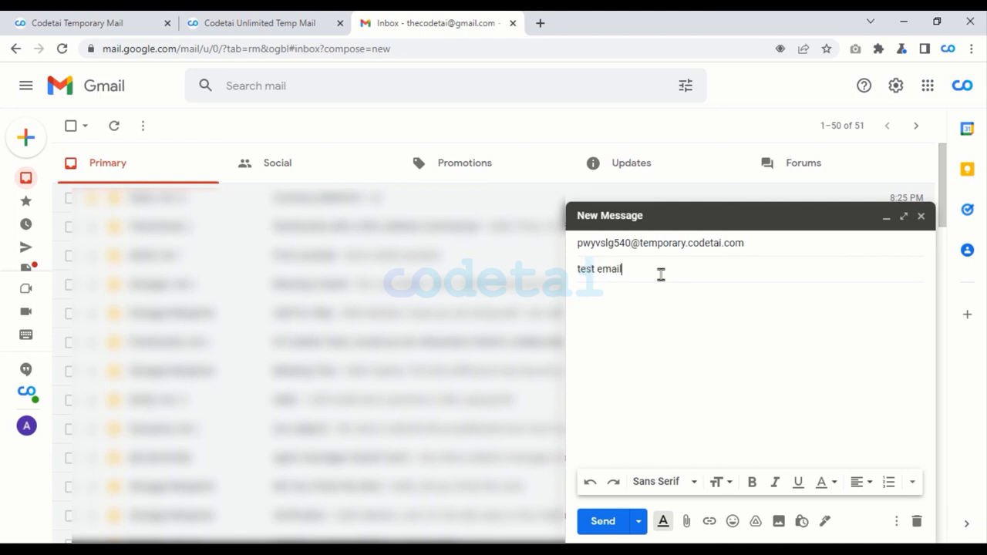
{"action": "left_click", "coordinate": [650, 304]}
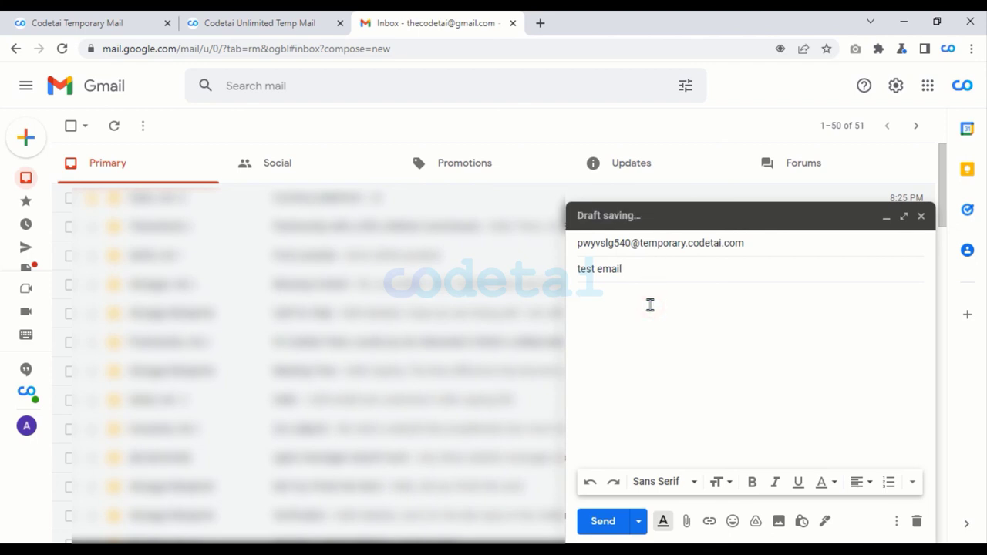
{"action": "type", "text": "hello this a test email"}
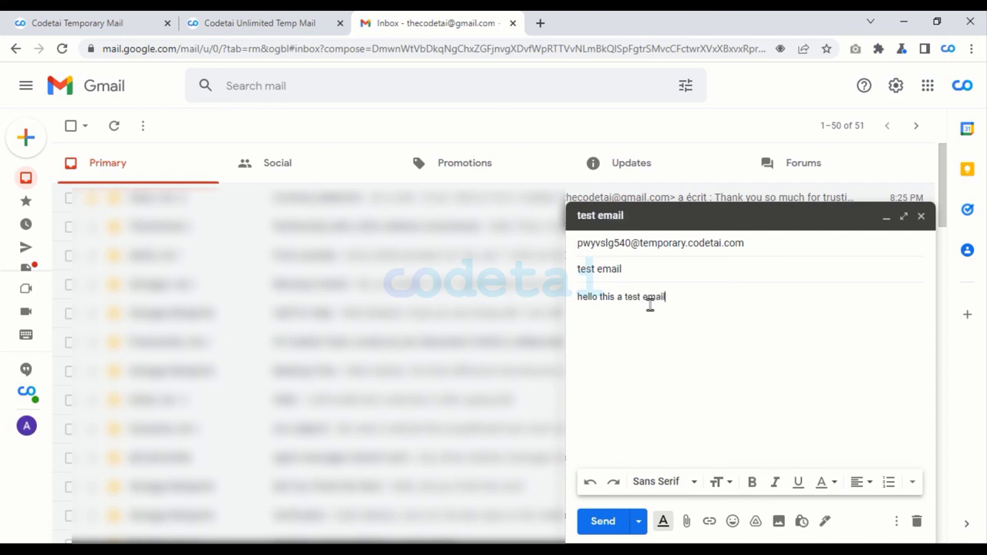
{"action": "left_click", "coordinate": [591, 531]}
{"action": "left_click", "coordinate": [303, 17]}
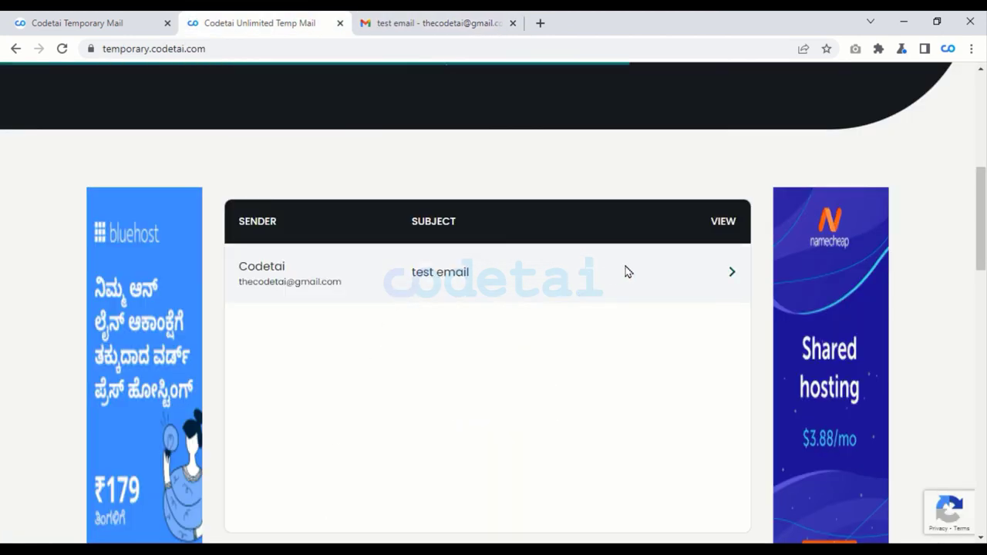
Step: Open and read the received 'test email' from Codetai
{"action": "left_click", "coordinate": [477, 274]}
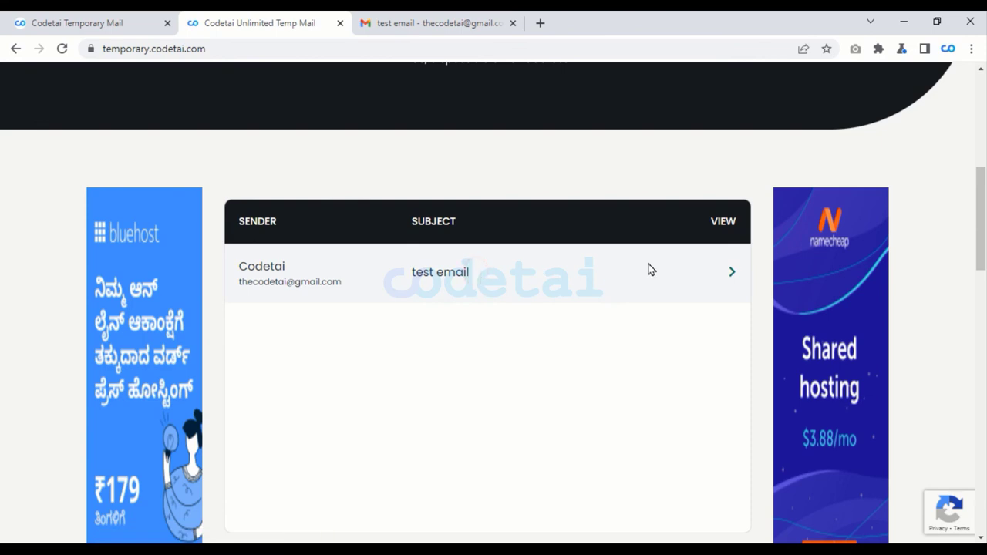
{"action": "left_click", "coordinate": [729, 275]}
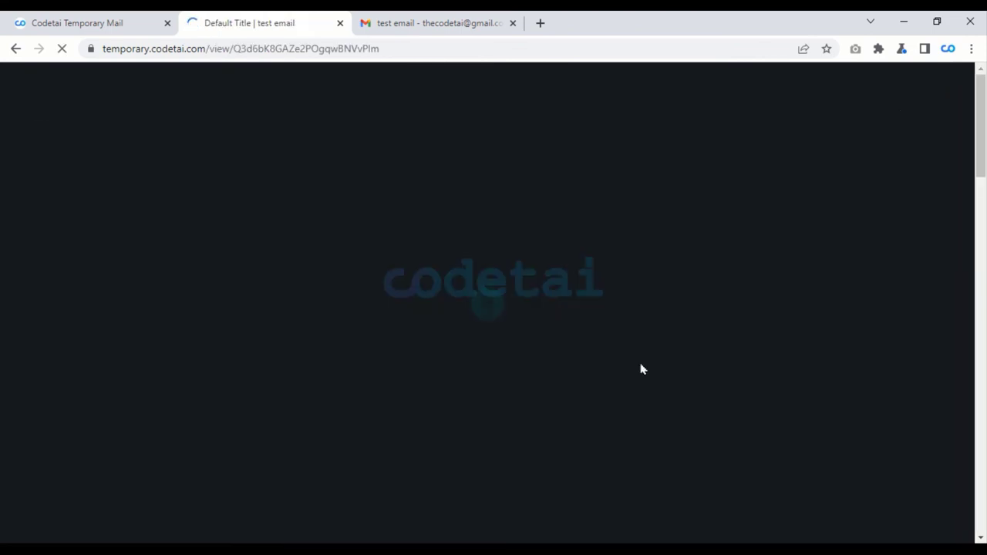
{"action": "scroll", "coordinate": [641, 369], "scroll_direction": "down", "scroll_amount": 6}
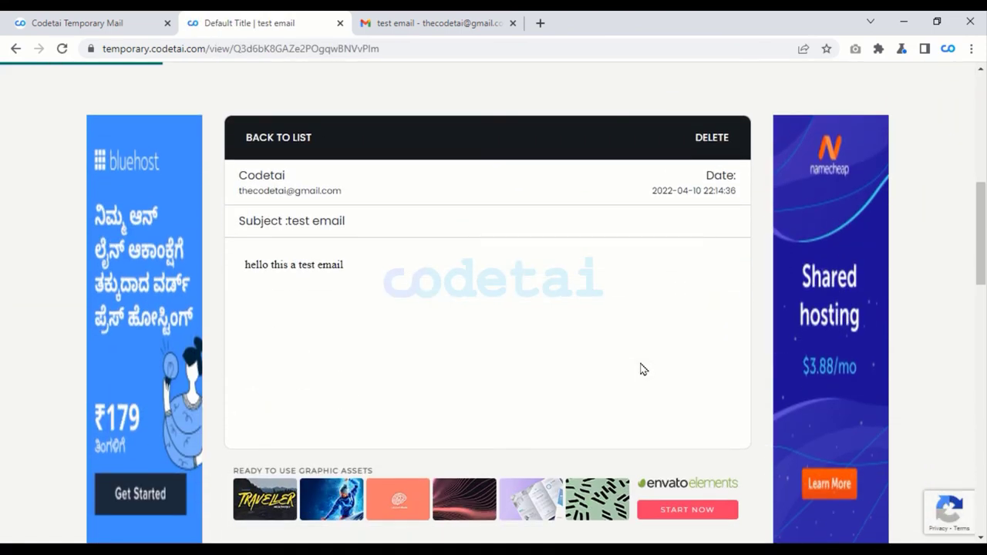
{"action": "scroll", "coordinate": [378, 453], "scroll_direction": "up", "scroll_amount": 6}
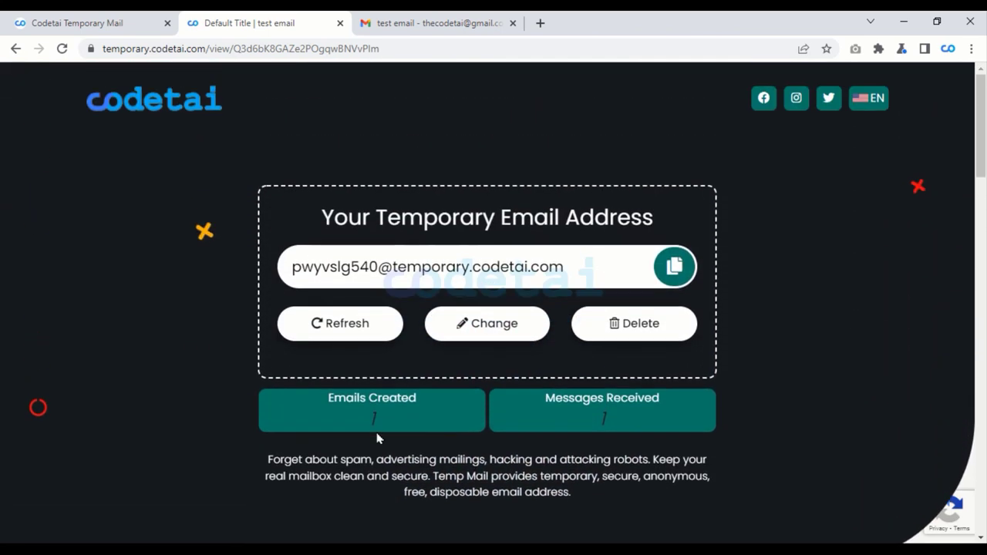
Step: Return to the home page, close the Gmail tab, and check the inbox listing the test email
{"action": "left_click", "coordinate": [249, 114]}
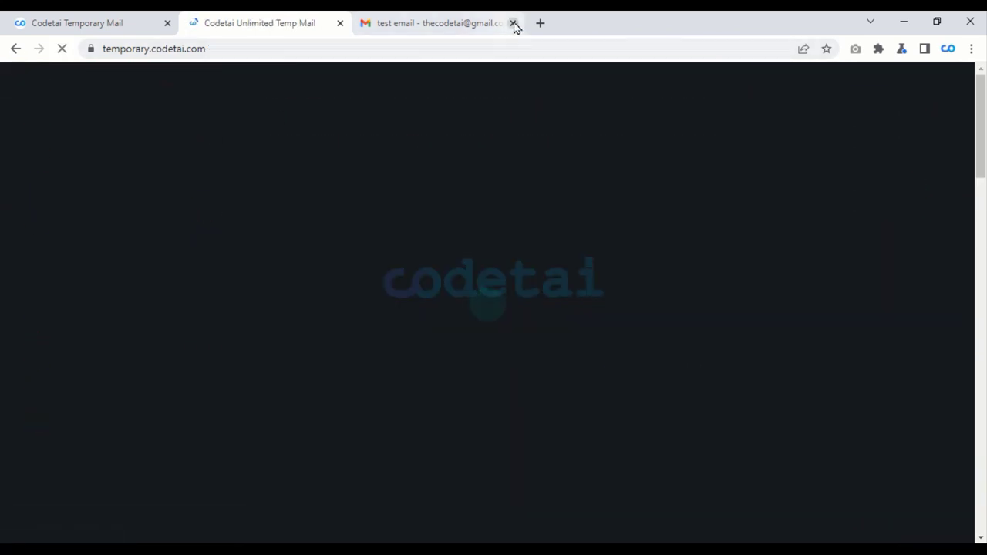
{"action": "left_click", "coordinate": [396, 316]}
{"action": "scroll", "coordinate": [396, 347], "scroll_direction": "down", "scroll_amount": 5}
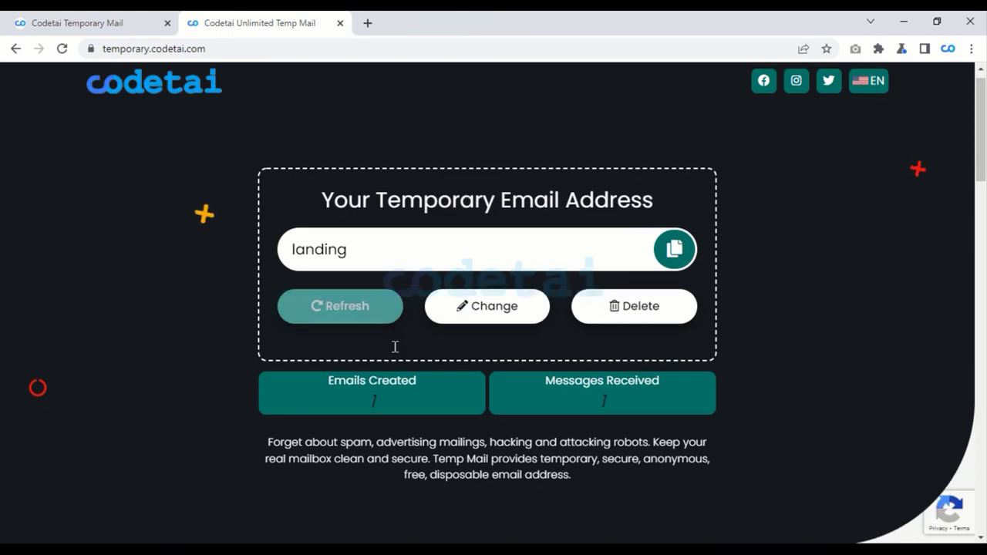
{"action": "scroll", "coordinate": [395, 347], "scroll_direction": "down", "scroll_amount": 5}
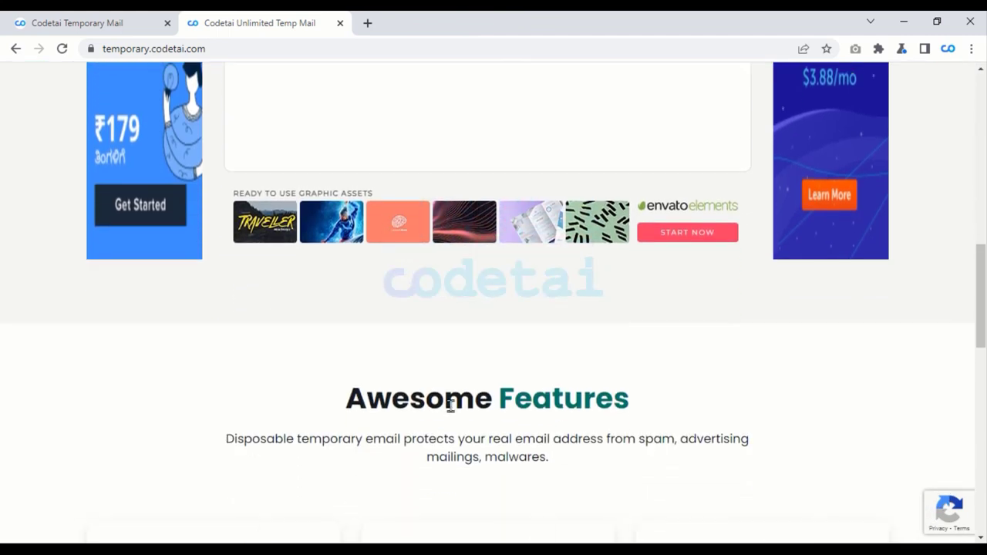
{"action": "scroll", "coordinate": [451, 406], "scroll_direction": "down", "scroll_amount": 10}
{"action": "scroll", "coordinate": [478, 438], "scroll_direction": "up", "scroll_amount": 5}
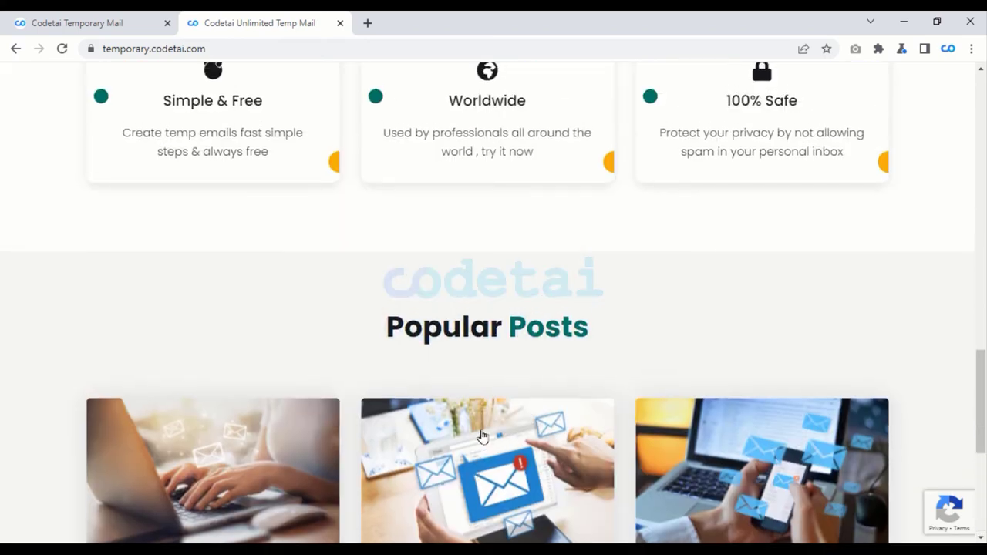
{"action": "scroll", "coordinate": [481, 436], "scroll_direction": "up", "scroll_amount": 15}
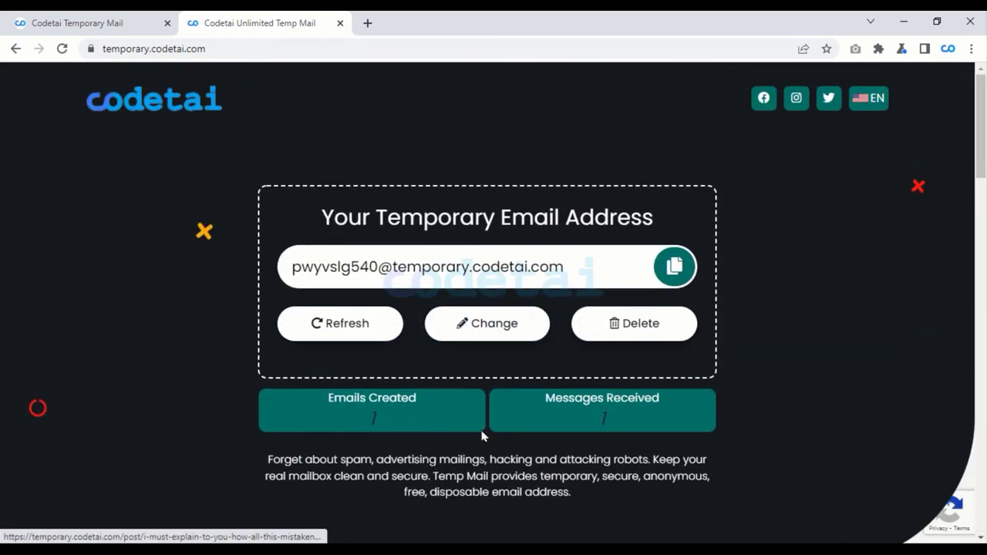
{"action": "scroll", "coordinate": [481, 437], "scroll_direction": "down", "scroll_amount": 5}
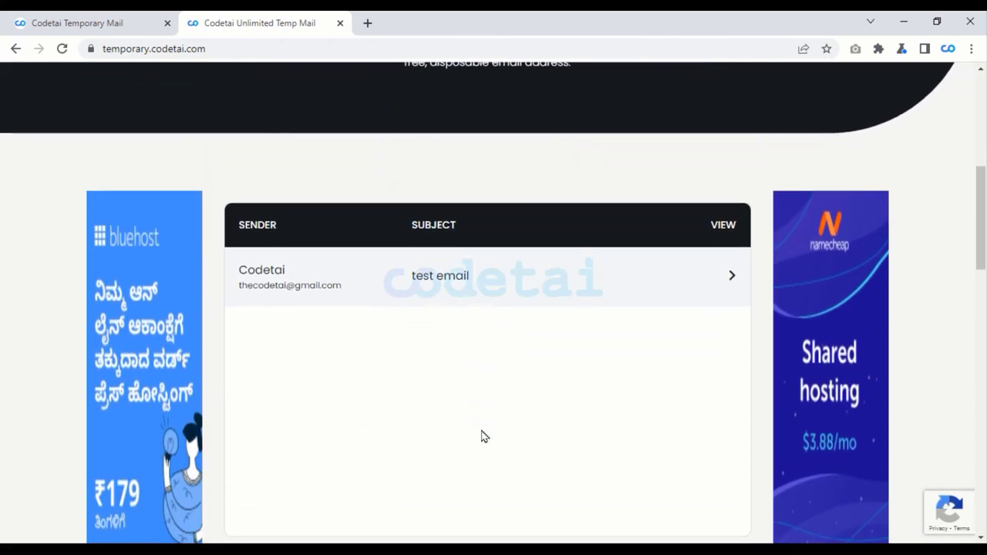
{"action": "scroll", "coordinate": [484, 436], "scroll_direction": "down", "scroll_amount": 1}
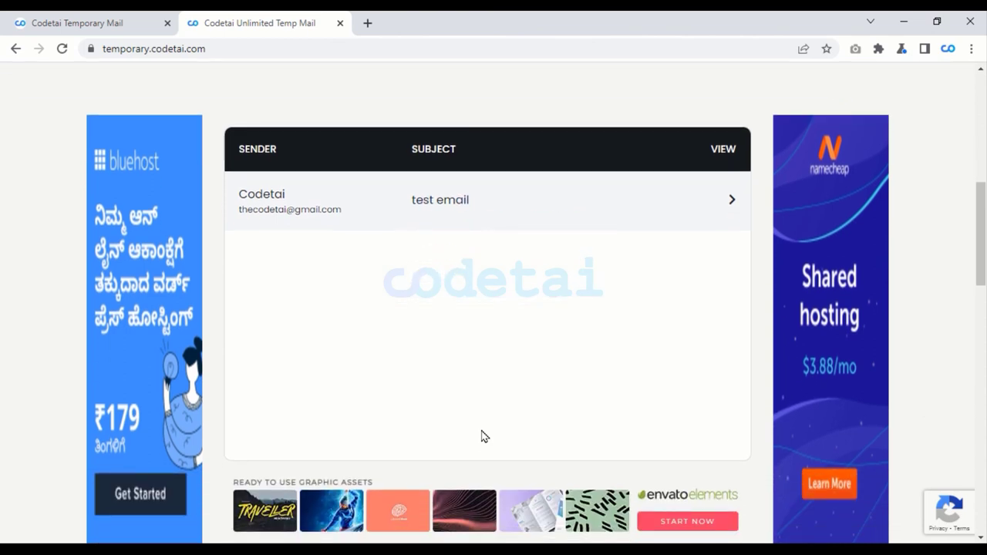